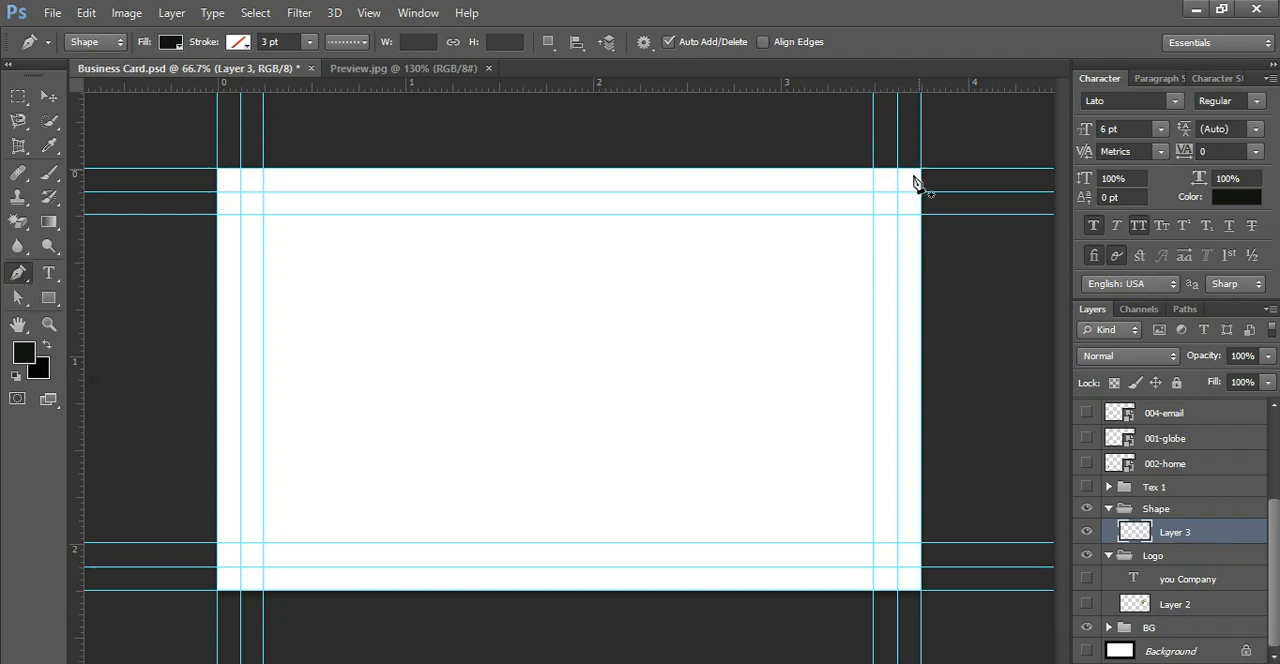
Step: Draw a closed black Pen shape about 1051 by 675 px covering the card's right side, with a diagonal edge on its left
{"action": "left_click", "coordinate": [920, 170]}
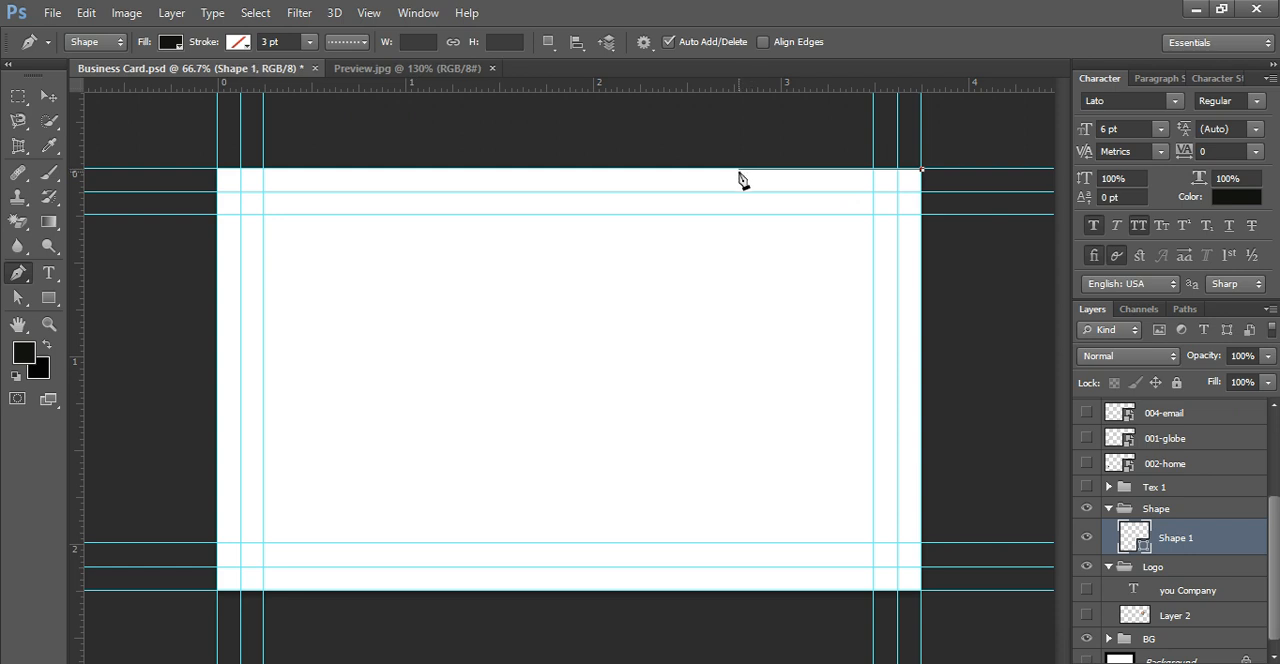
{"action": "left_click", "coordinate": [626, 171]}
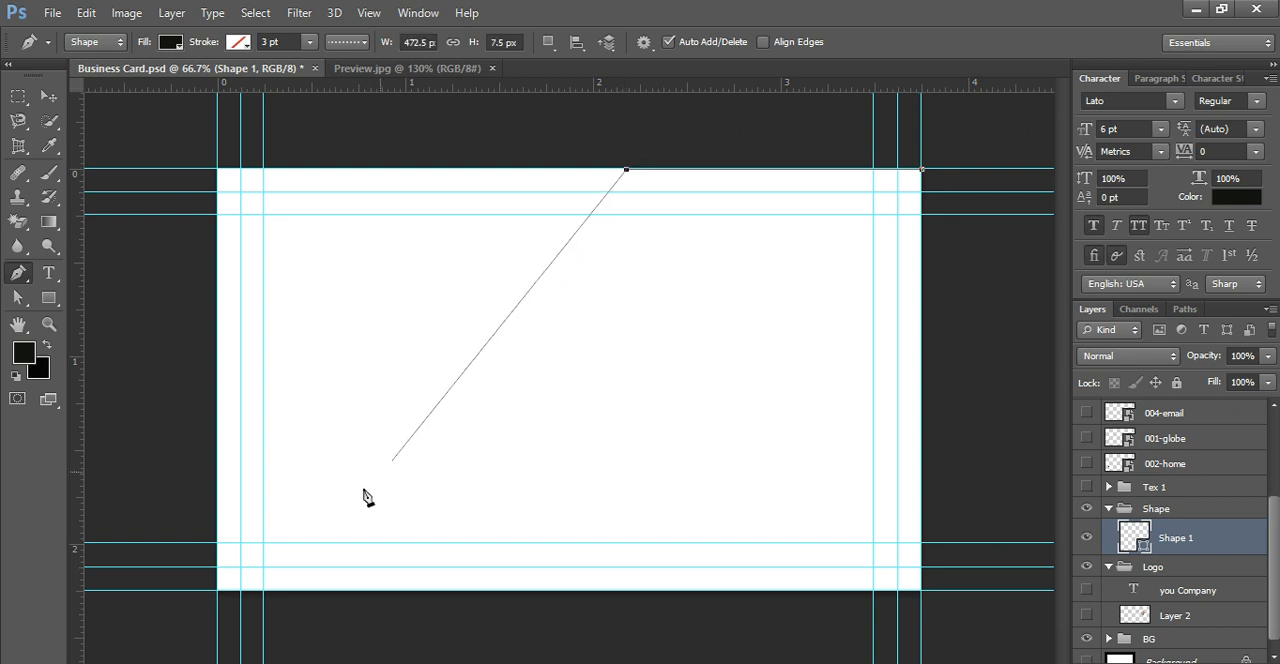
{"action": "left_click", "coordinate": [264, 590]}
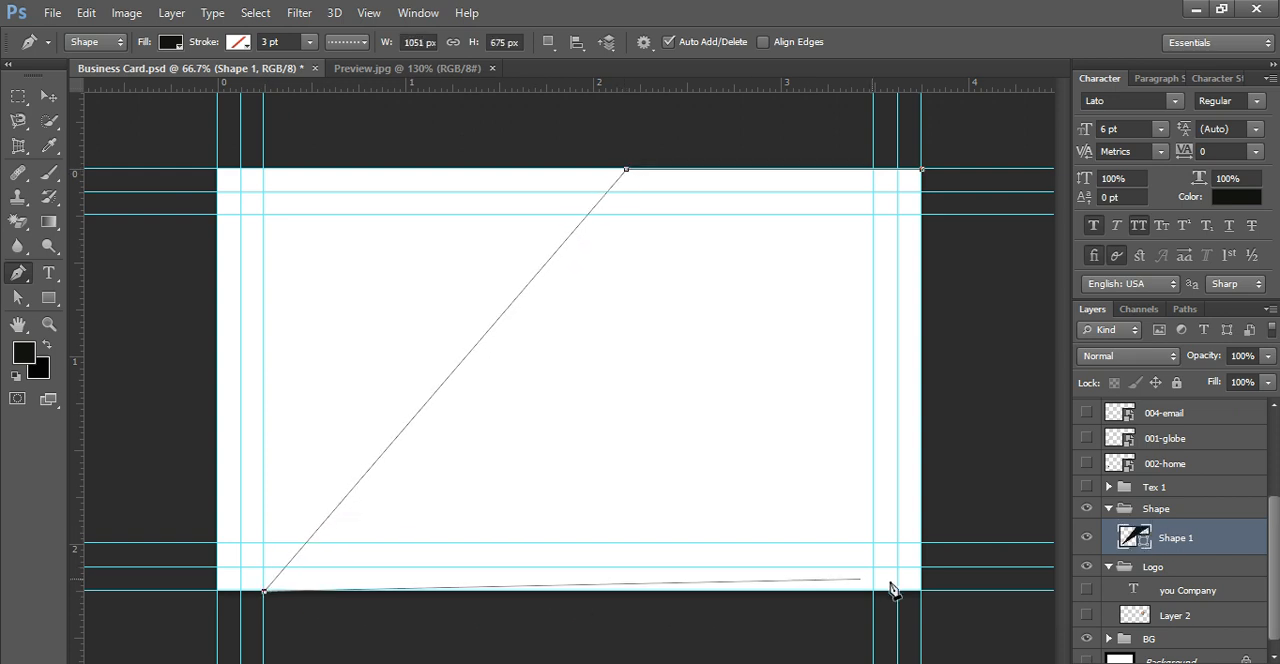
{"action": "left_click", "coordinate": [921, 591]}
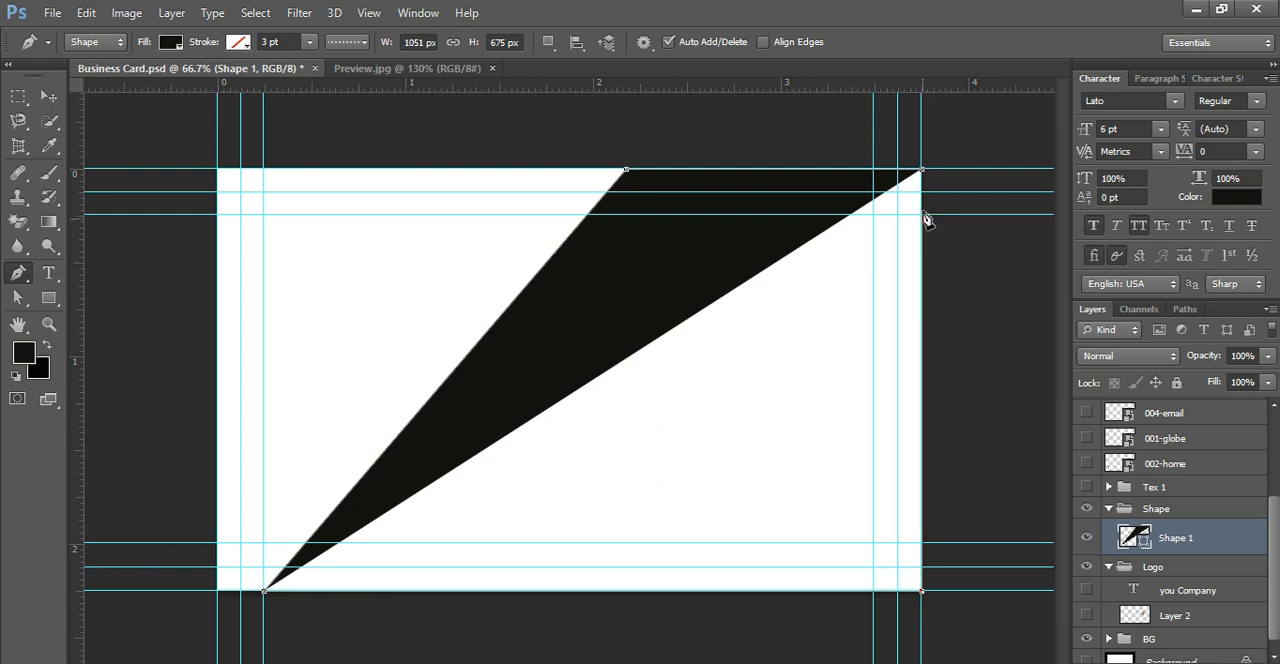
{"action": "left_click", "coordinate": [921, 171]}
{"action": "left_click", "coordinate": [925, 172]}
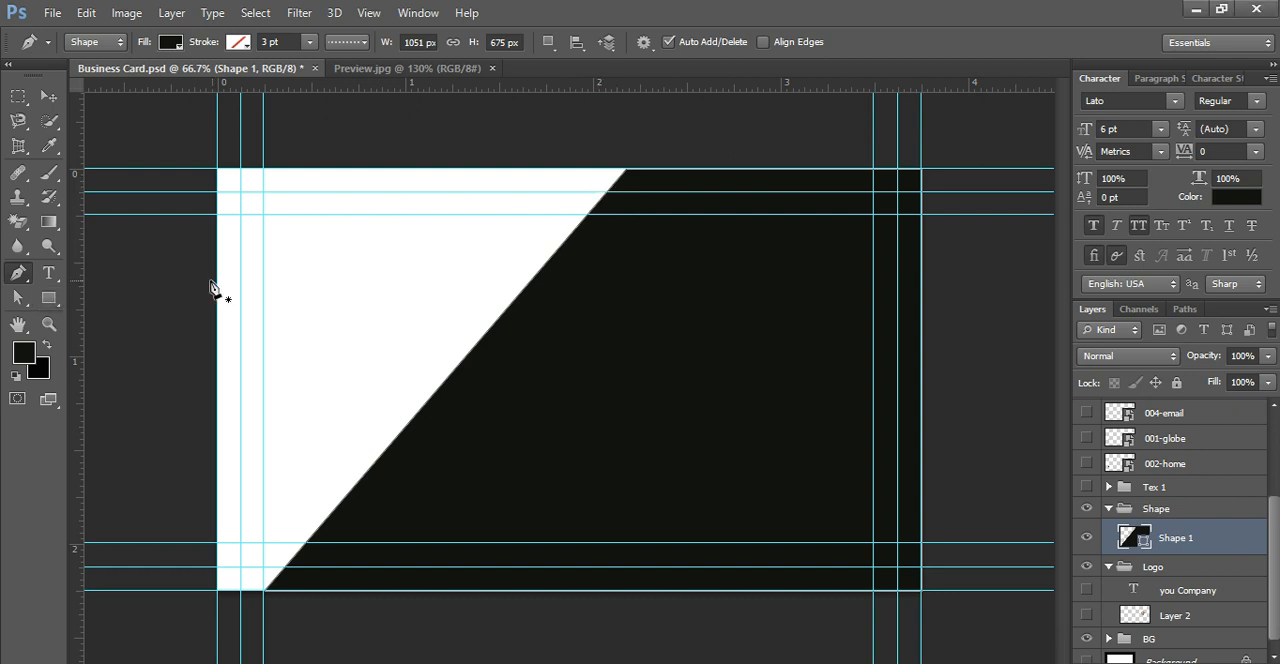
Step: Set the text colour to green #78c543
{"action": "left_click", "coordinate": [50, 298]}
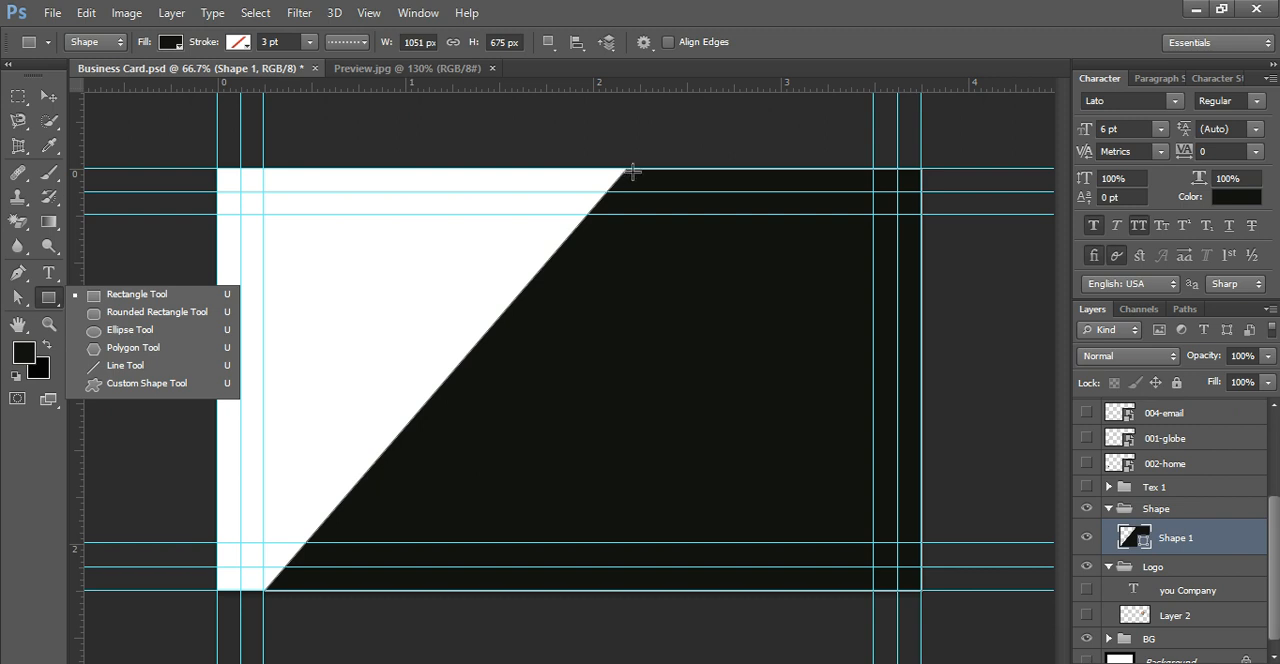
{"action": "left_click", "coordinate": [20, 273]}
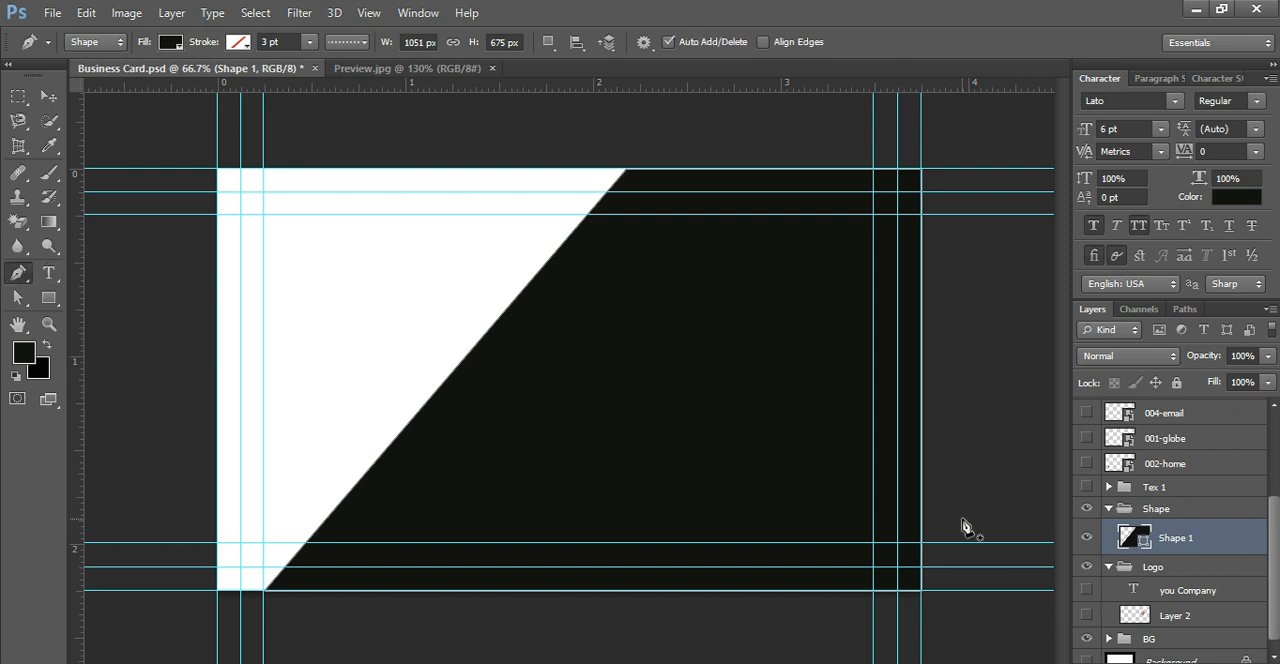
{"action": "left_click", "coordinate": [1237, 199]}
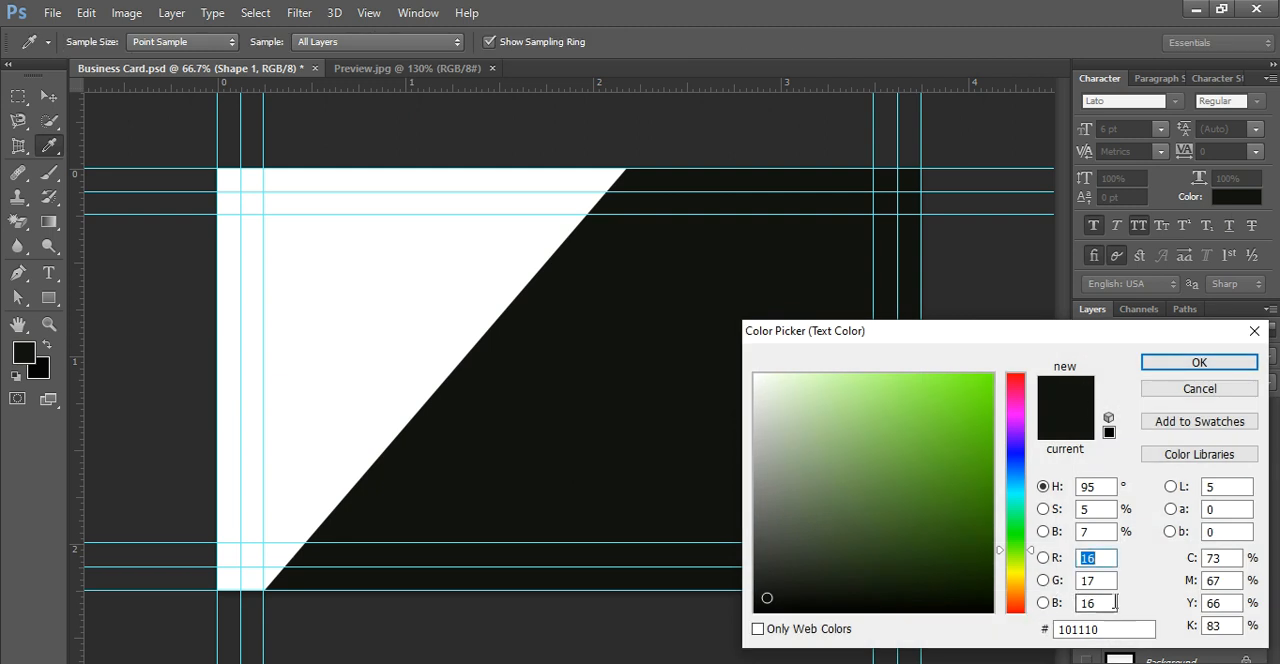
{"action": "left_click_drag", "start_coordinate": [1123, 330], "coordinate": [1103, 170]}
{"action": "left_click_drag", "start_coordinate": [1088, 468], "coordinate": [935, 477]}
{"action": "type", "text": "78c543"}
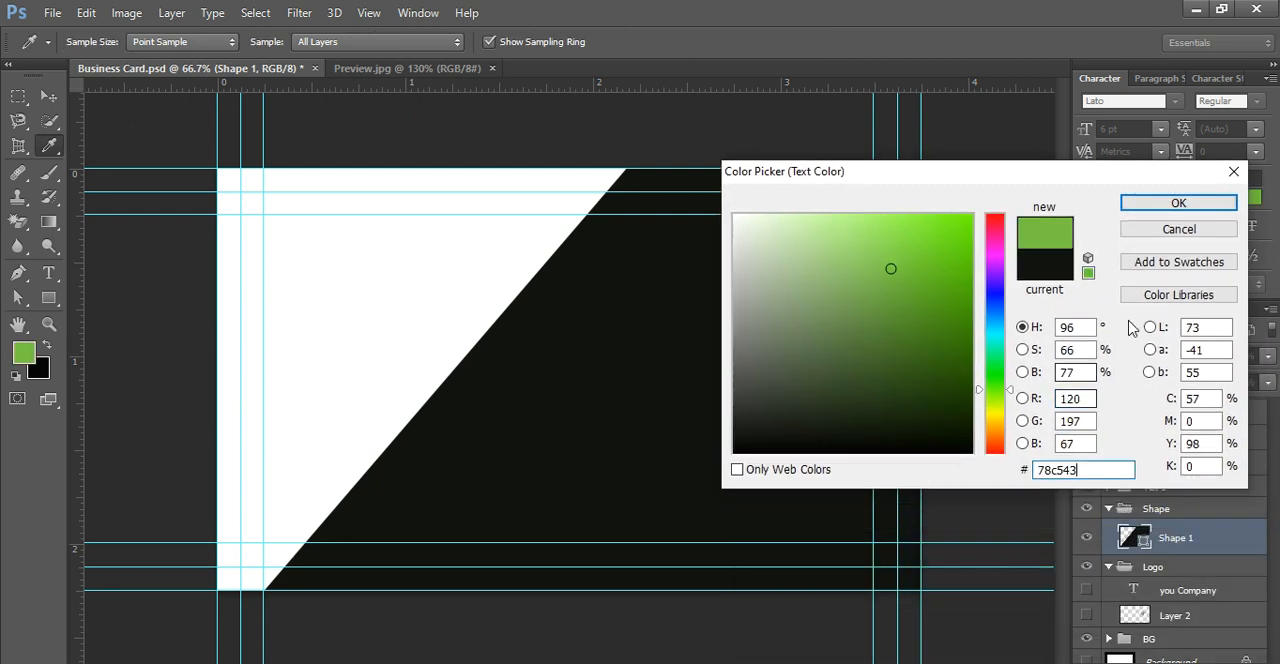
{"action": "left_click", "coordinate": [1178, 202]}
{"action": "key", "text": "p"}
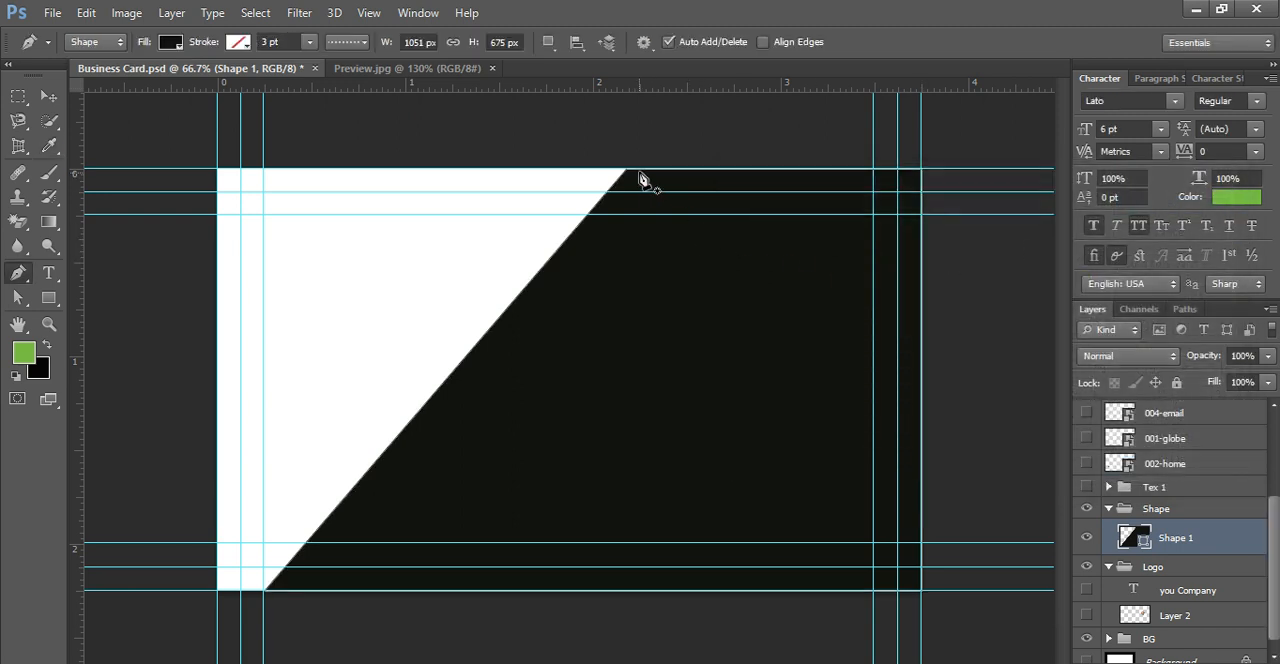
Step: Draw a four-sided Pen shape about 699 by 276 px over the upper part of the black shape, following its diagonal edge
{"action": "left_click", "coordinate": [921, 170]}
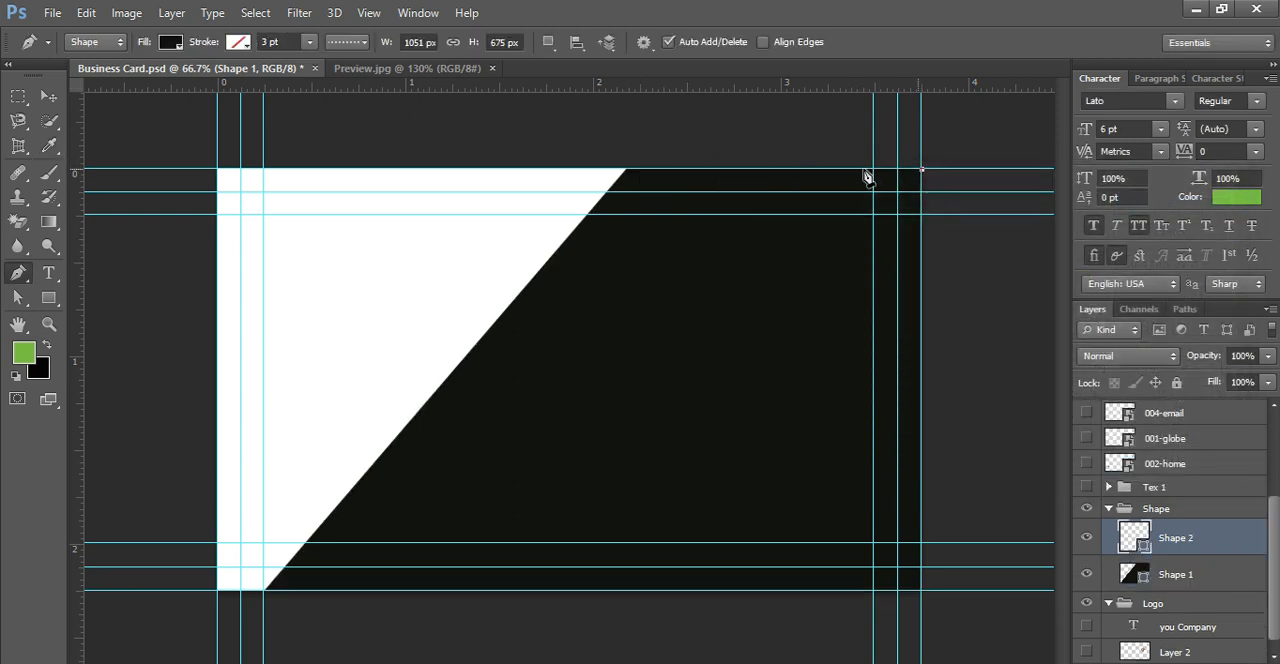
{"action": "left_click", "coordinate": [627, 170]}
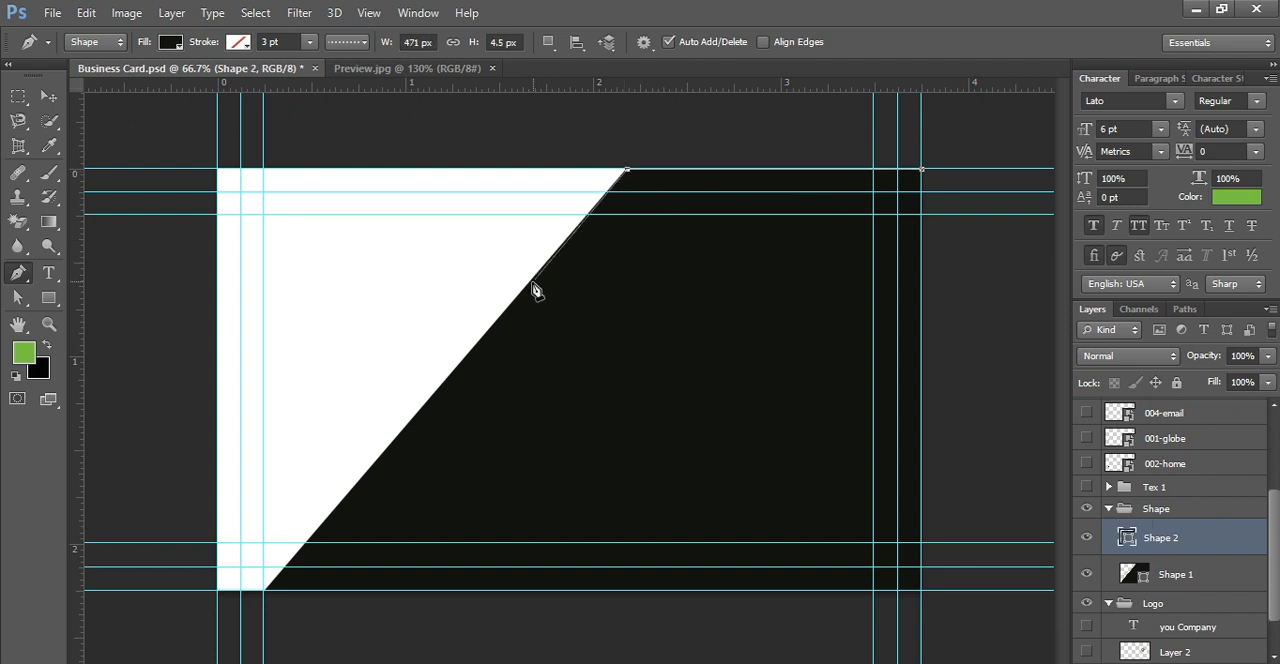
{"action": "left_click", "coordinate": [484, 336]}
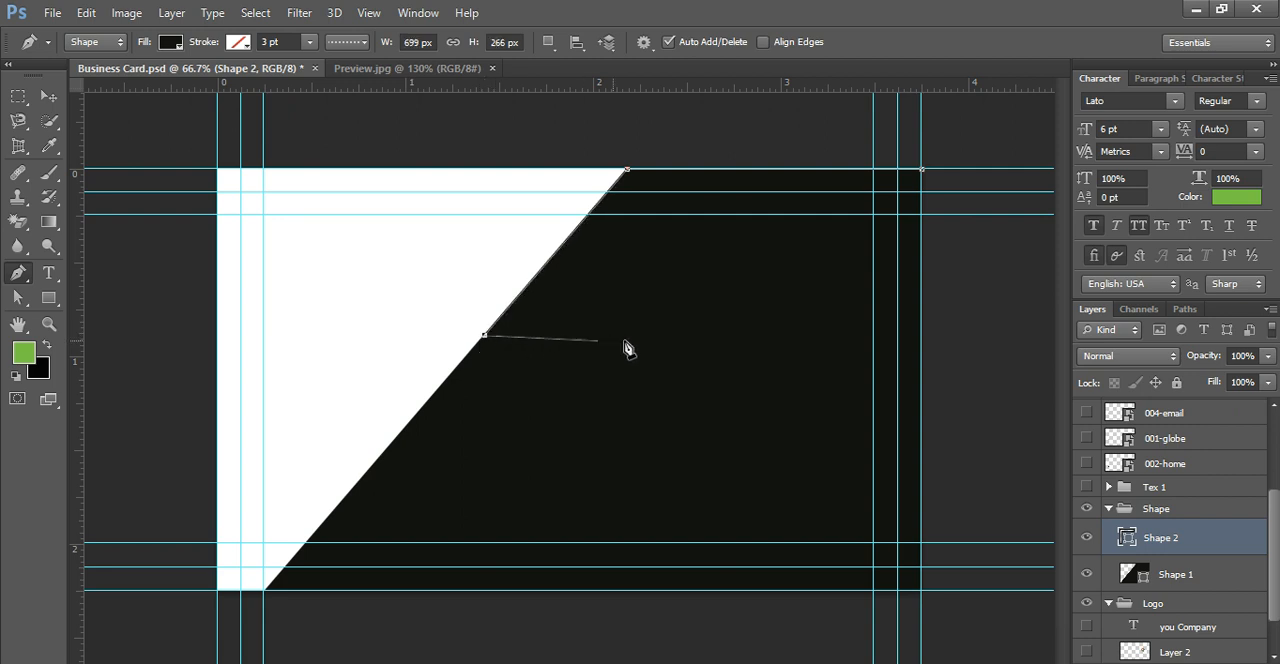
{"action": "left_click", "coordinate": [921, 342]}
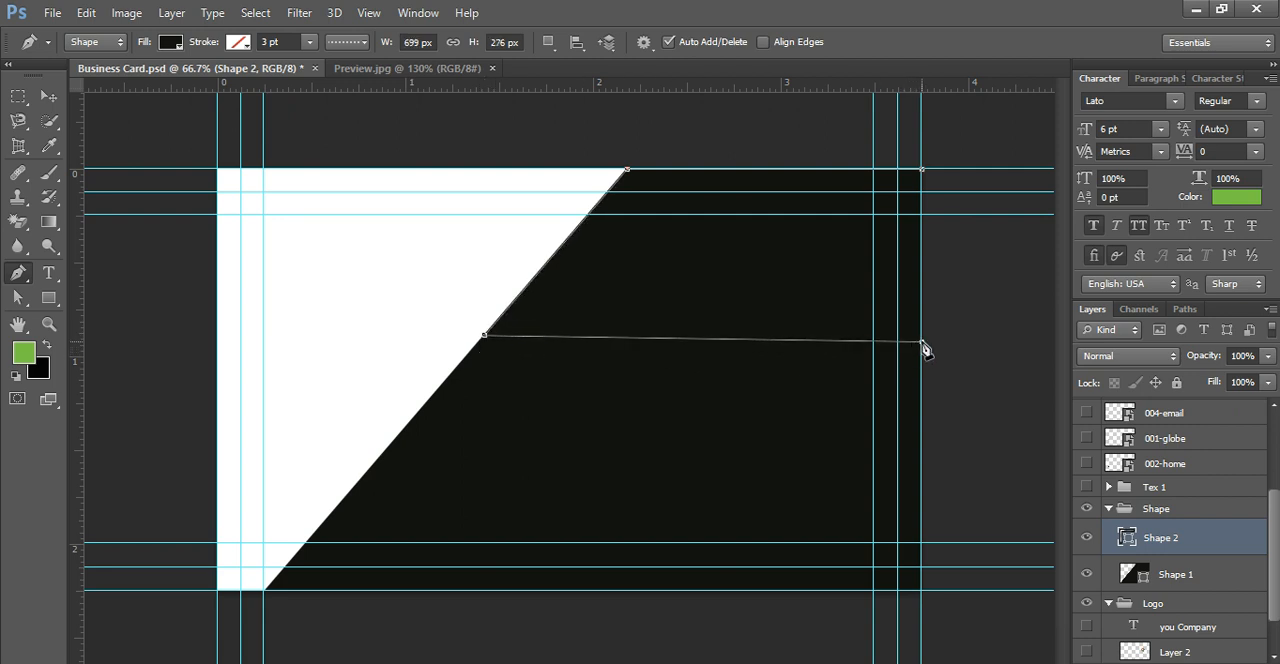
{"action": "left_click", "coordinate": [925, 175]}
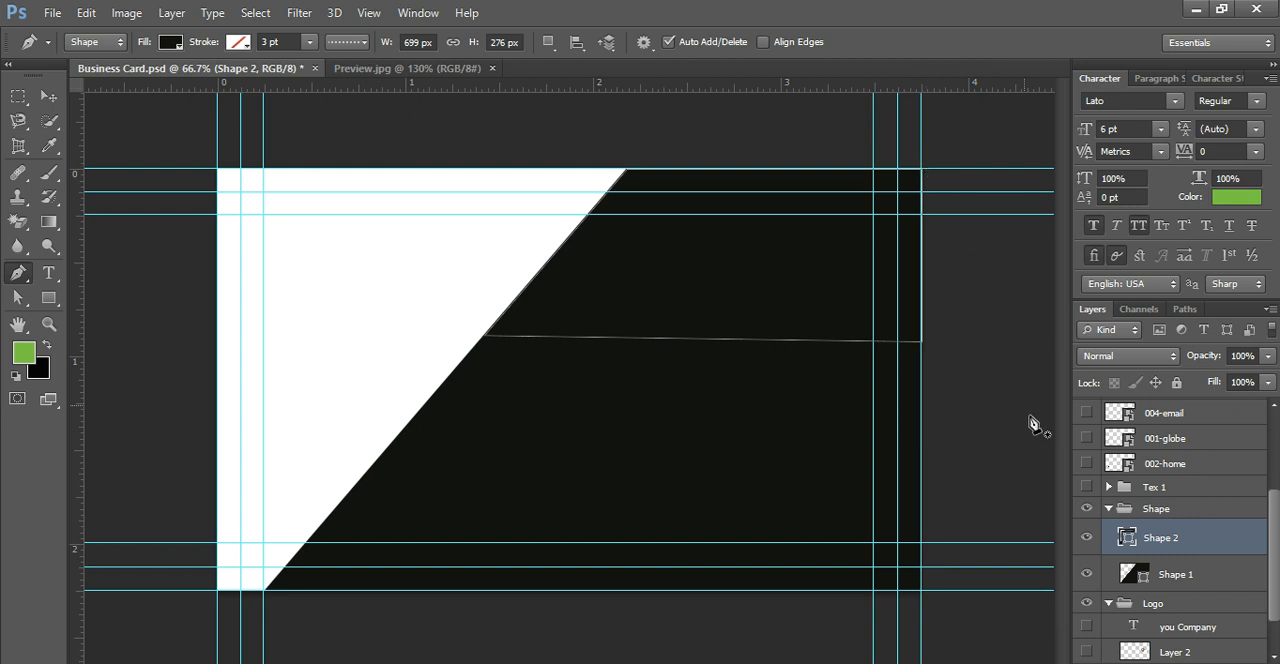
Step: Set the fill of the new upper shape to green #78c543
{"action": "scroll", "coordinate": [1145, 576], "scroll_direction": "down", "scroll_amount": 1}
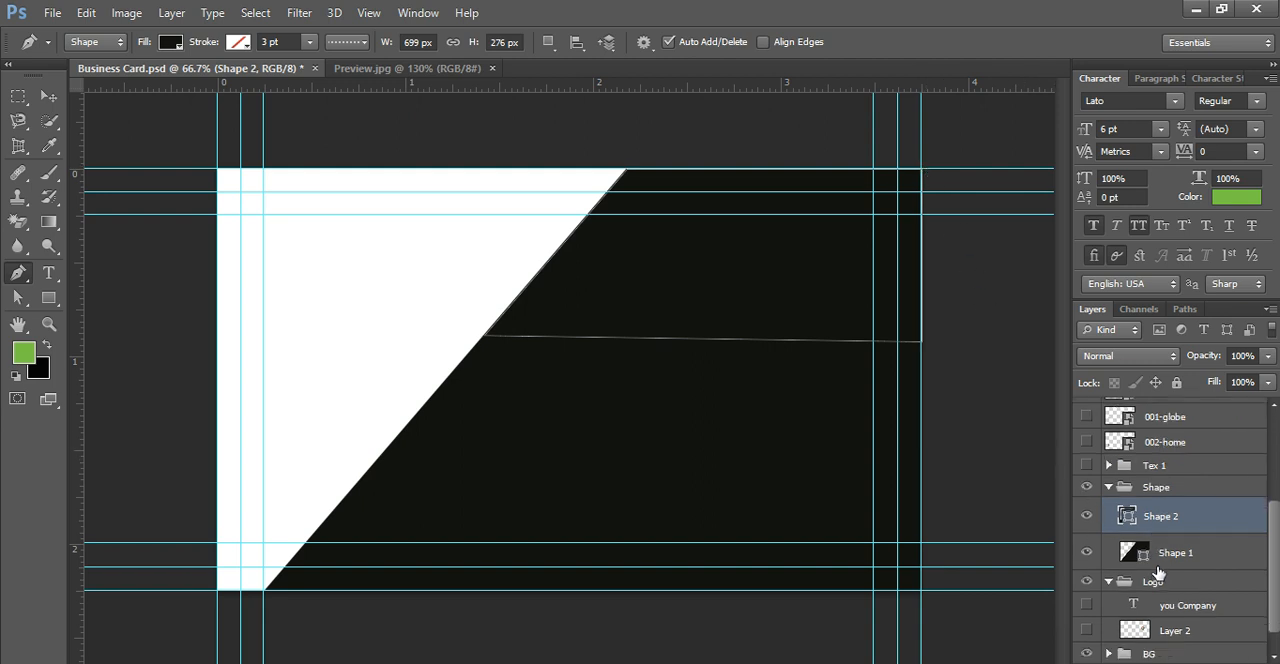
{"action": "double_click", "coordinate": [1128, 516]}
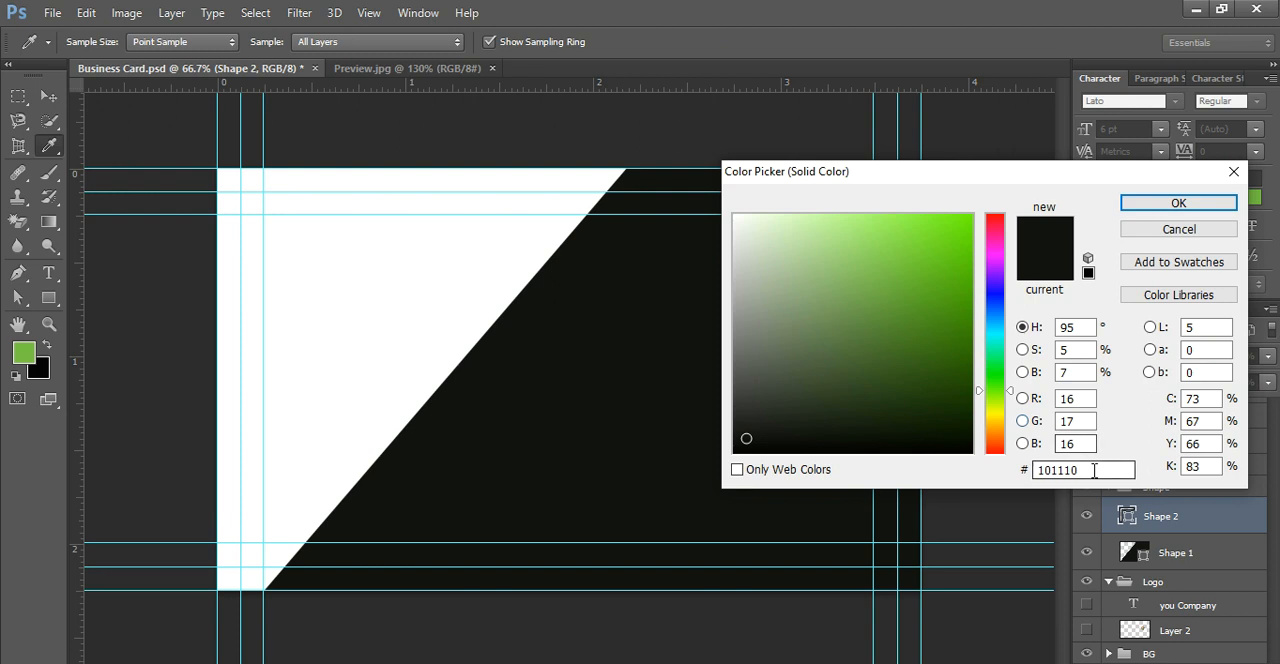
{"action": "type", "text": "78c543"}
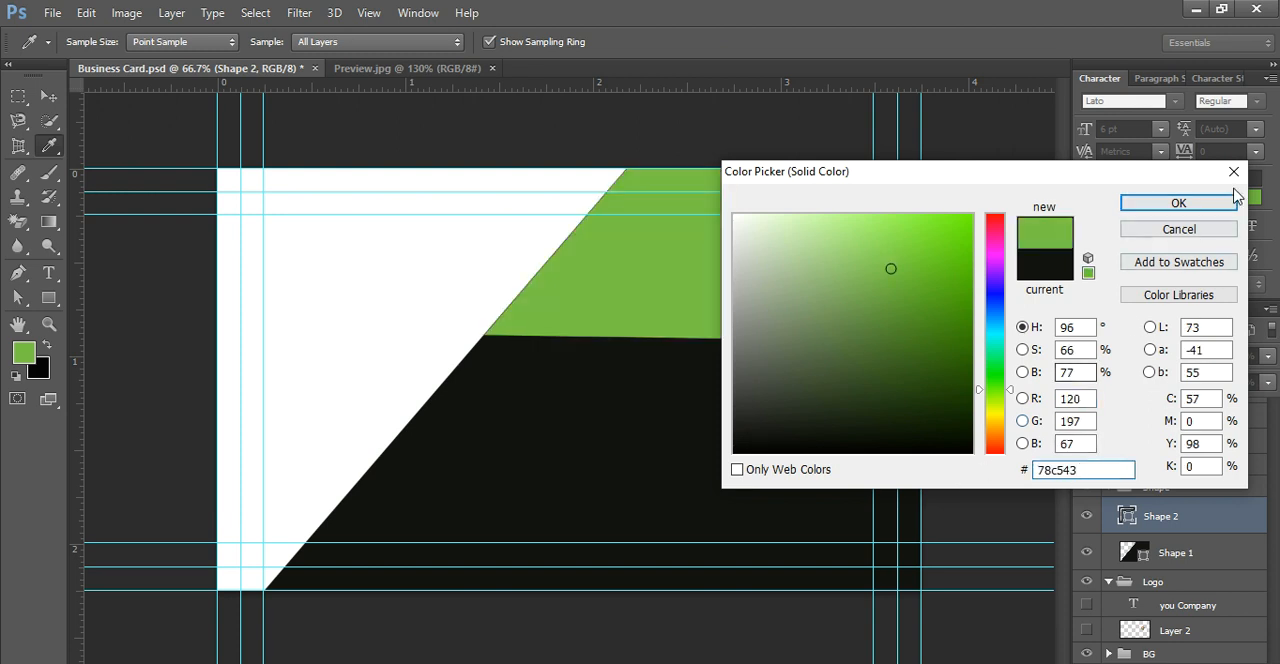
{"action": "left_click", "coordinate": [1207, 209]}
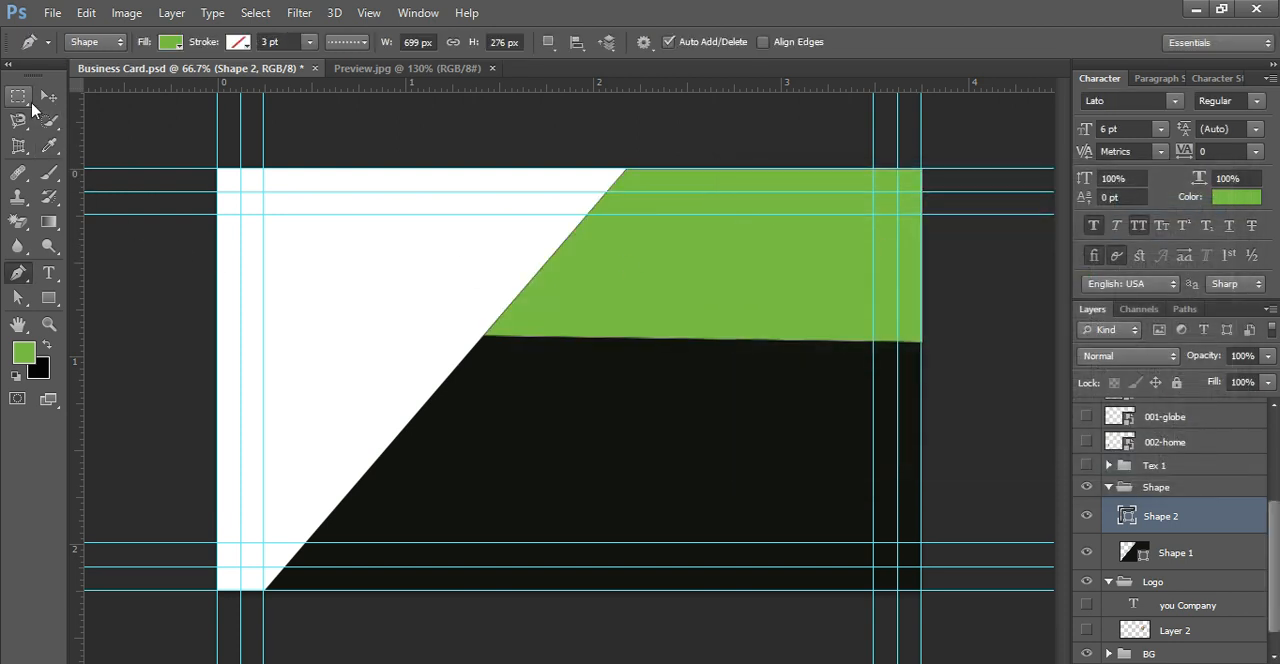
Step: Stretch the green shape downward to 122.46% height and leftward to 106.15% width
{"action": "left_click", "coordinate": [48, 95]}
{"action": "left_click_drag", "start_coordinate": [703, 341], "coordinate": [691, 374]}
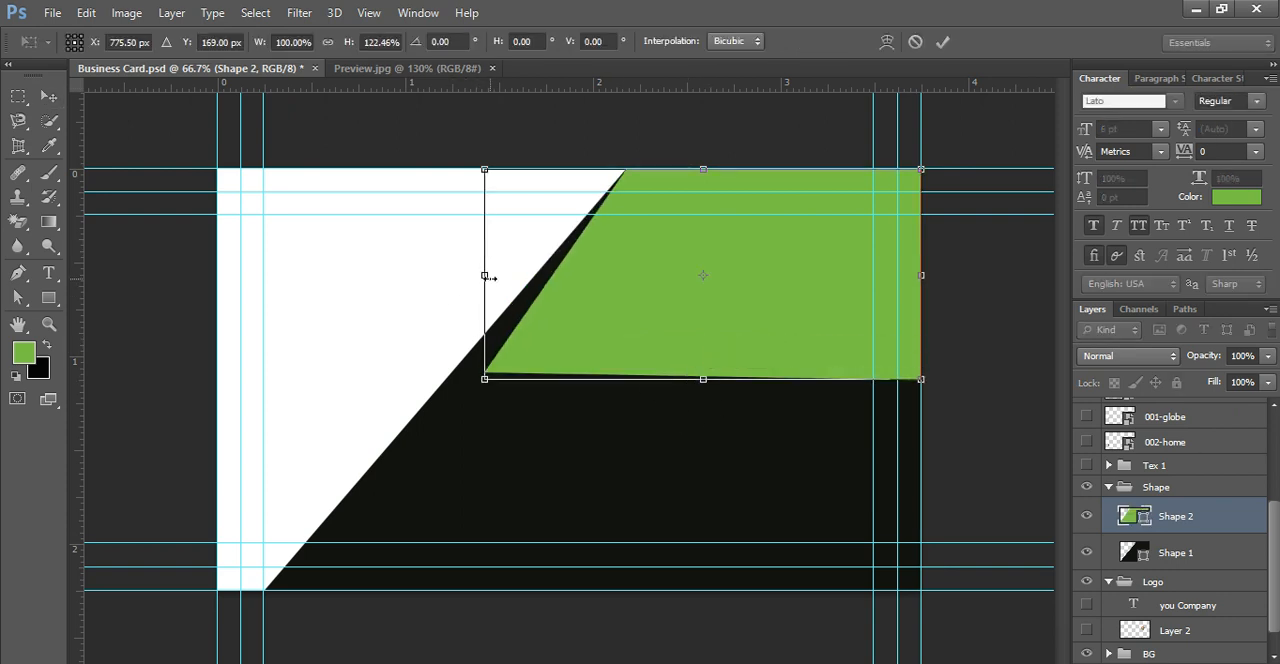
{"action": "left_click_drag", "start_coordinate": [478, 277], "coordinate": [457, 275]}
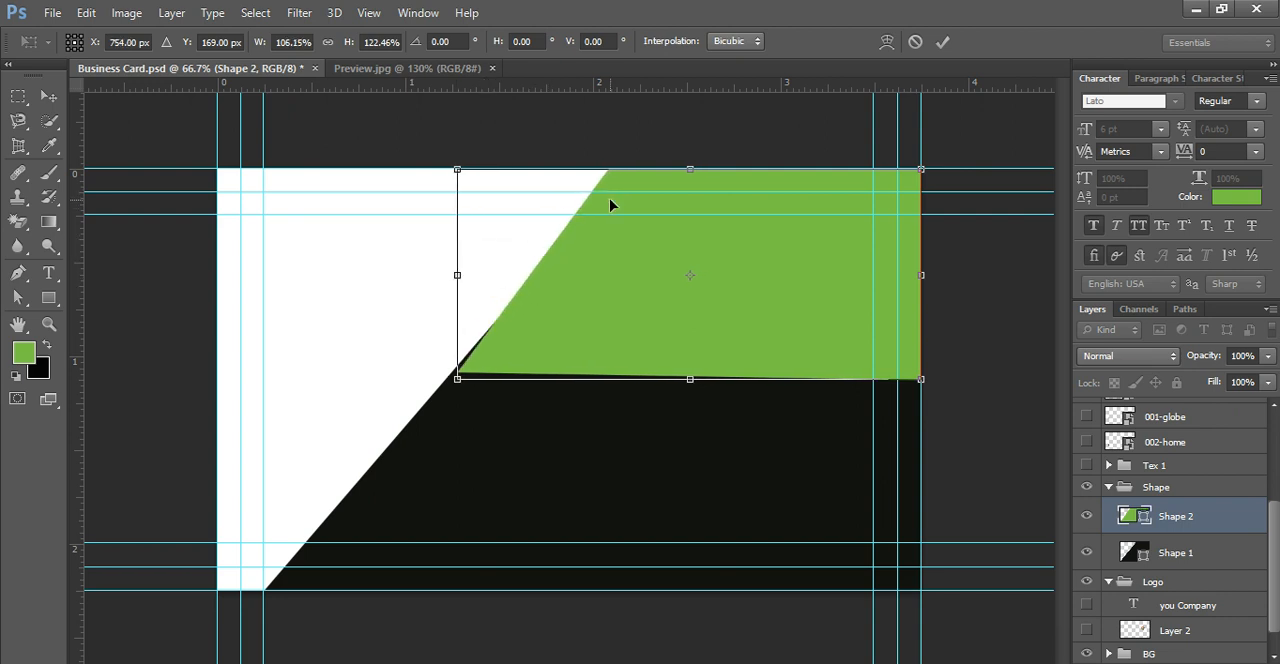
{"action": "key", "text": "Return"}
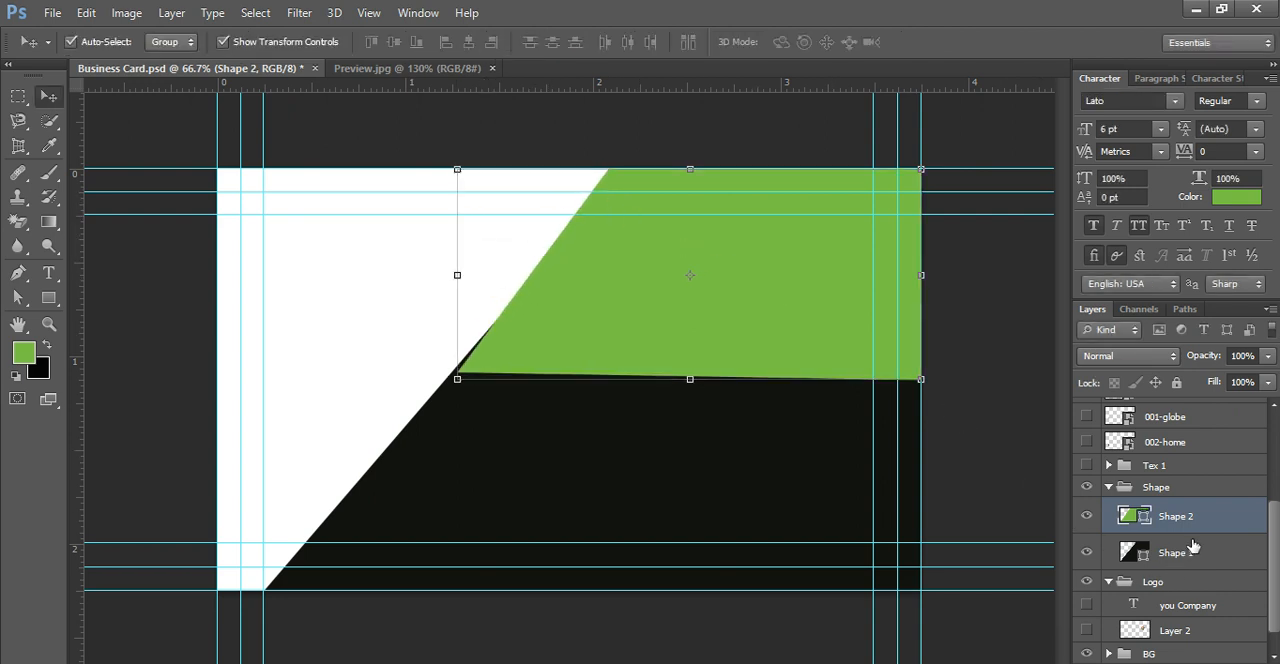
{"action": "left_click", "coordinate": [1192, 558]}
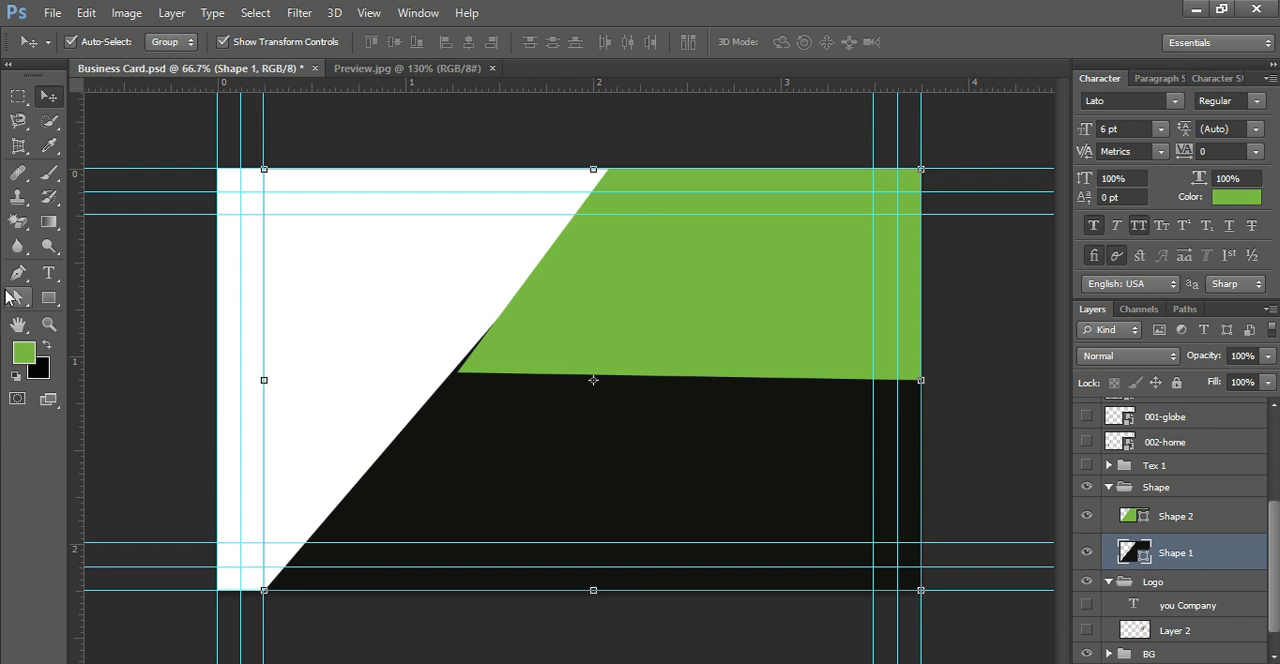
{"action": "left_click", "coordinate": [16, 282]}
{"action": "left_click", "coordinate": [459, 373]}
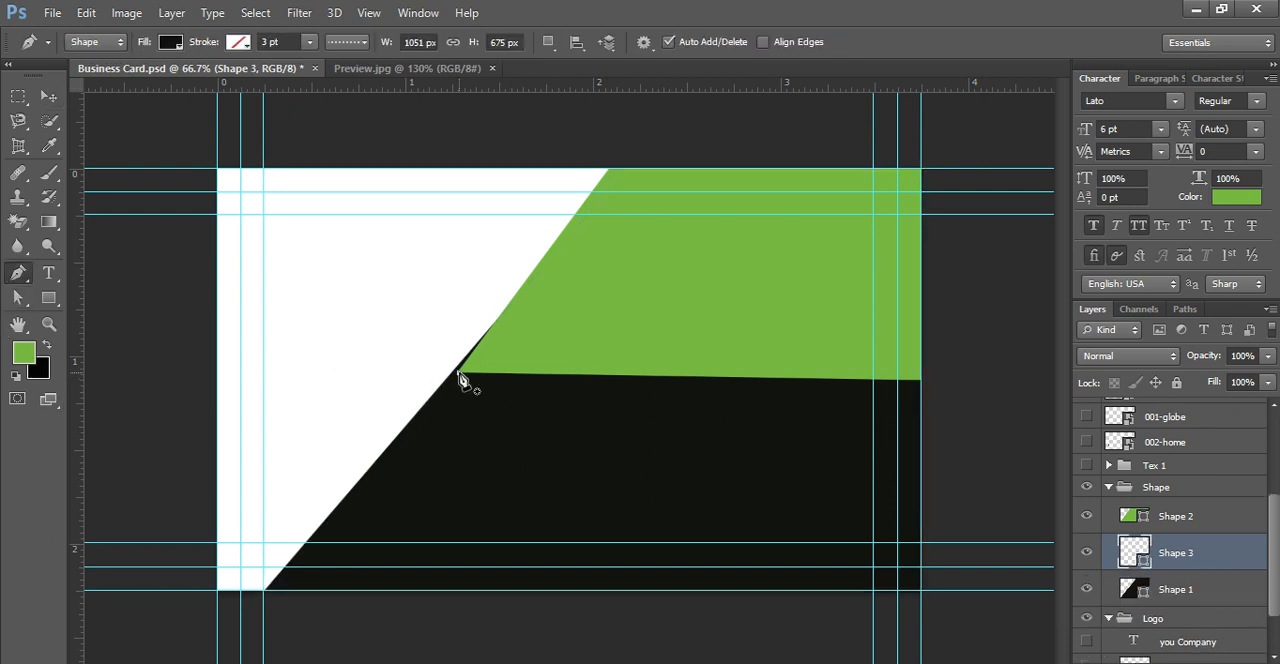
{"action": "left_click", "coordinate": [454, 371]}
Step: Move the green shape's lower-left anchor point onto the black shape's diagonal edge, and delete the stray Shape 3 layer
{"action": "left_click_drag", "start_coordinate": [459, 372], "coordinate": [452, 371]}
{"action": "left_click", "coordinate": [464, 375]}
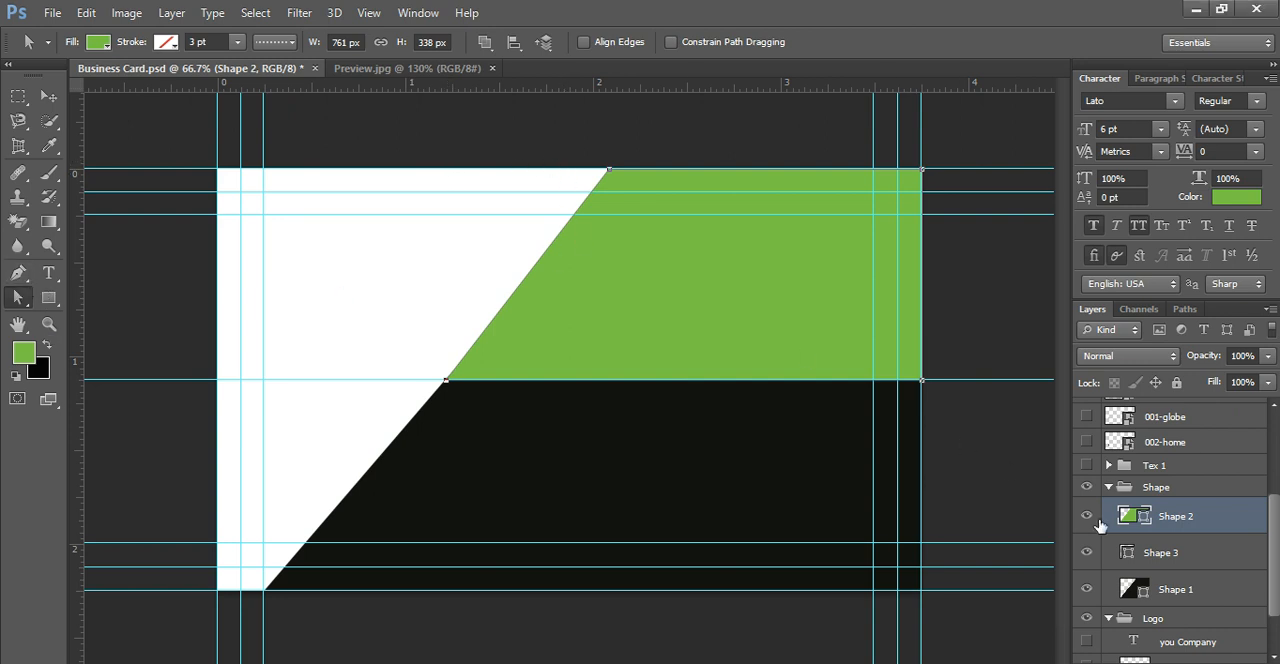
{"action": "left_click", "coordinate": [1088, 552]}
{"action": "left_click_drag", "start_coordinate": [1141, 560], "coordinate": [1250, 663]}
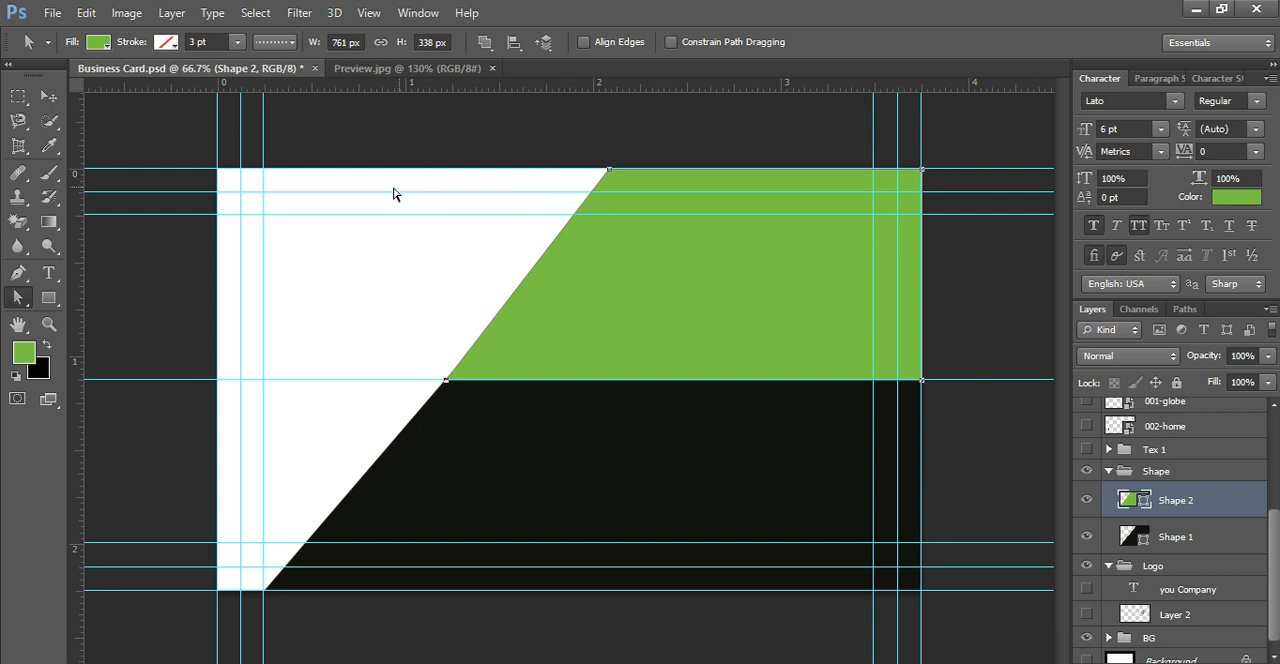
Step: Try a red fill on the white background rectangle, and undo it
{"action": "left_click", "coordinate": [221, 174]}
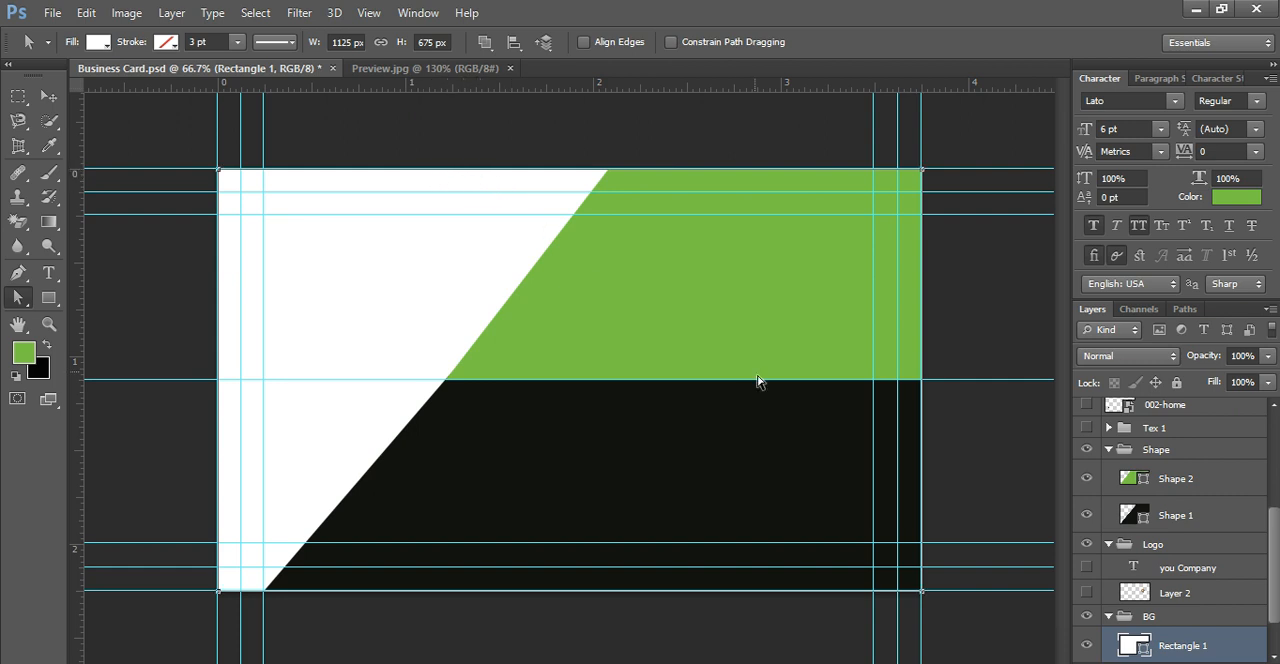
{"action": "double_click", "coordinate": [1176, 638]}
{"action": "left_click", "coordinate": [573, 171]}
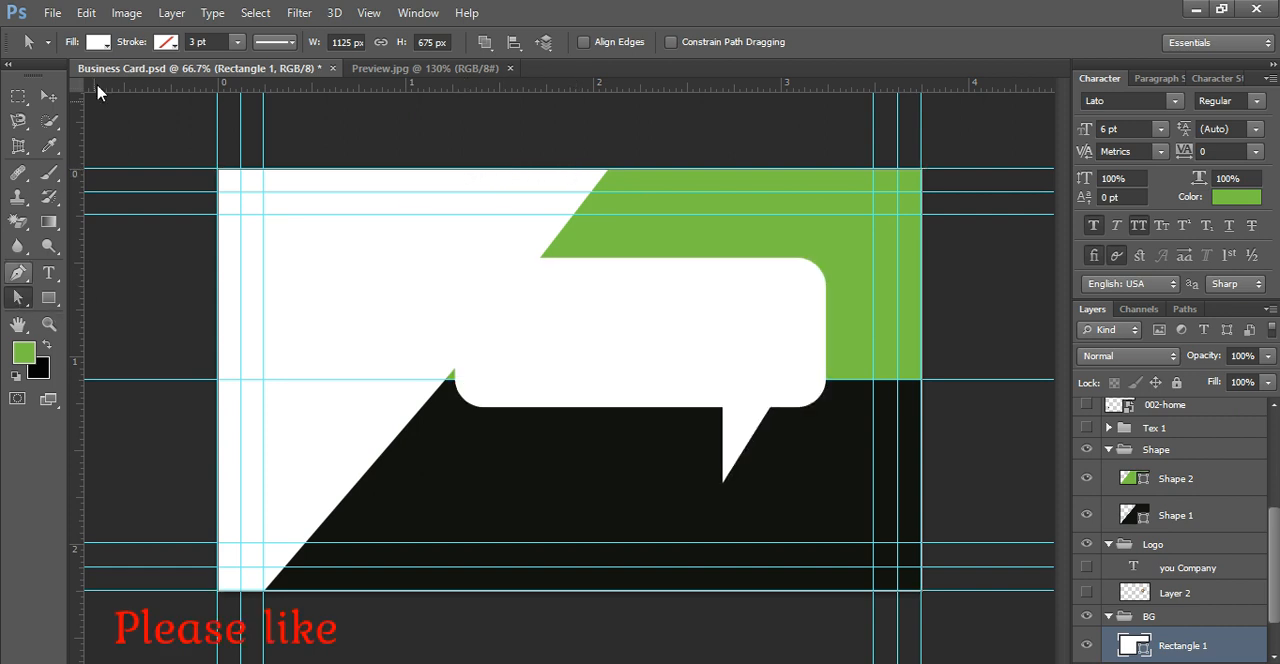
{"action": "left_click", "coordinate": [97, 44]}
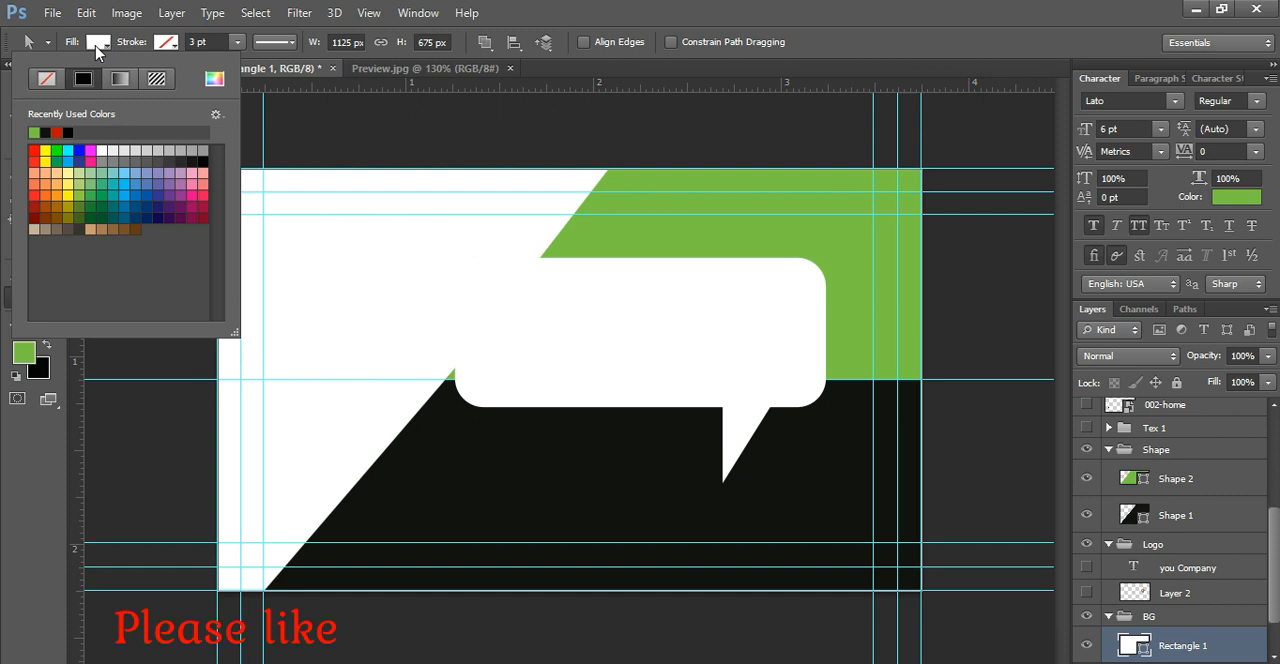
{"action": "left_click", "coordinate": [35, 151]}
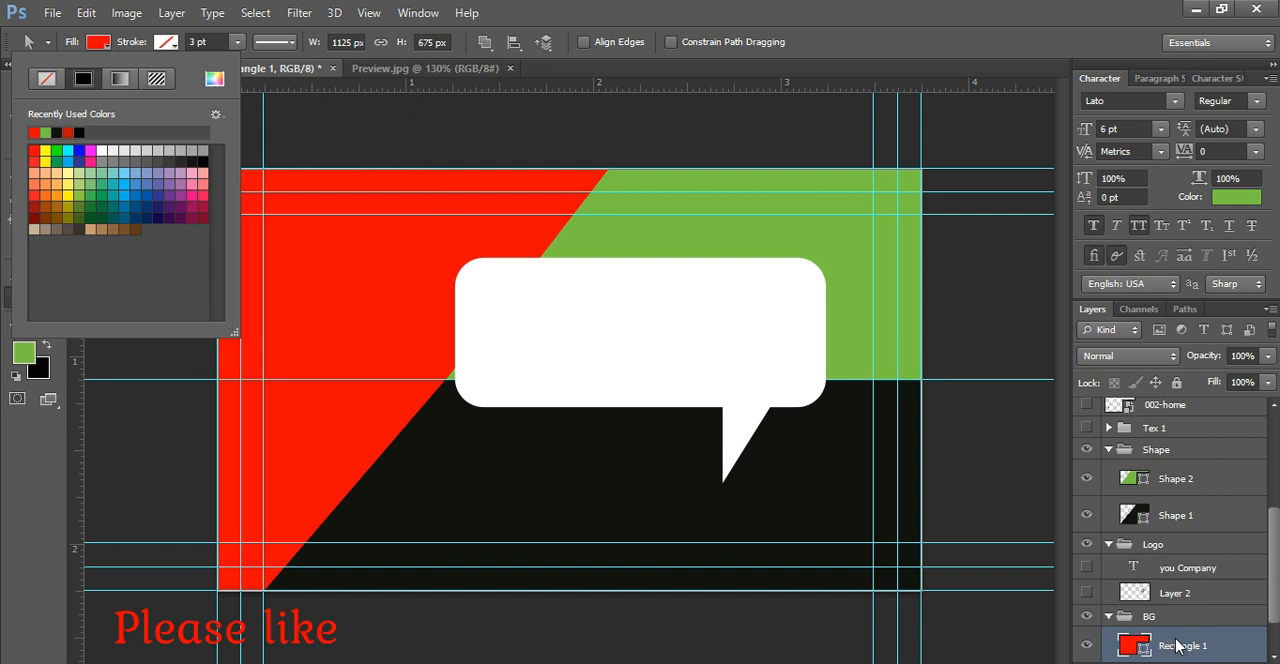
{"action": "key", "text": "ctrl+z"}
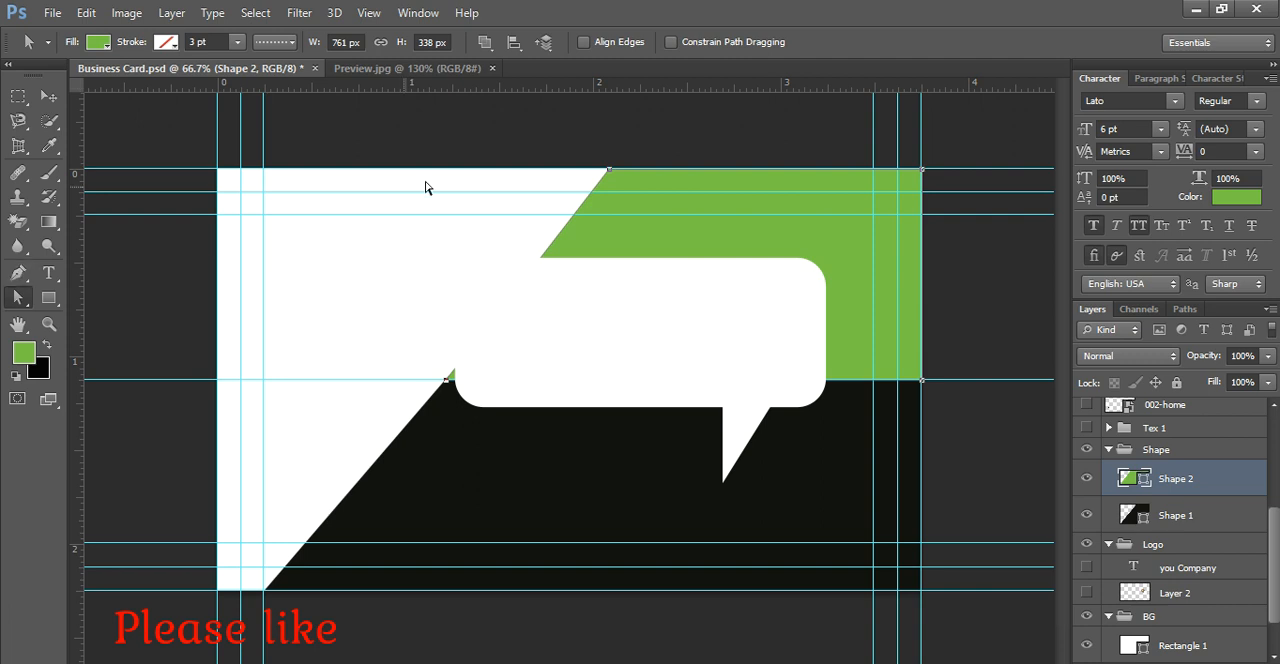
Step: Draw a green downward-pointing Pen triangle about 164 by 99 px on the card's top edge, just left of the large green shape
{"action": "left_click", "coordinate": [16, 273]}
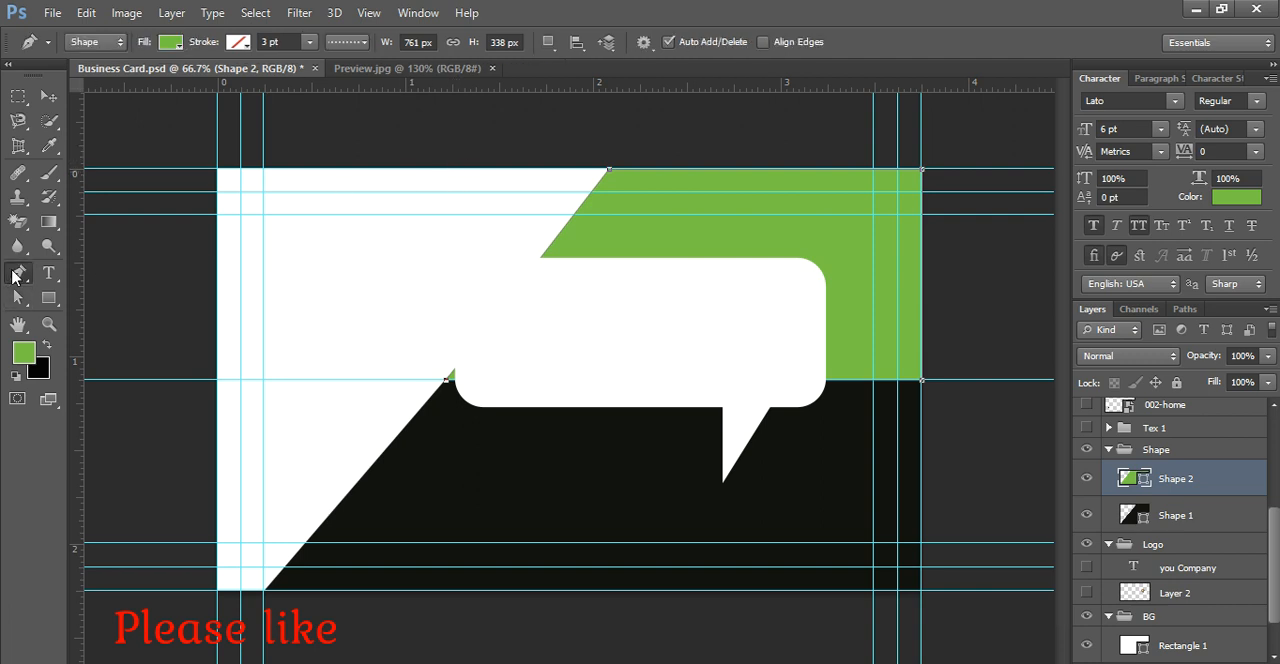
{"action": "left_click", "coordinate": [469, 169]}
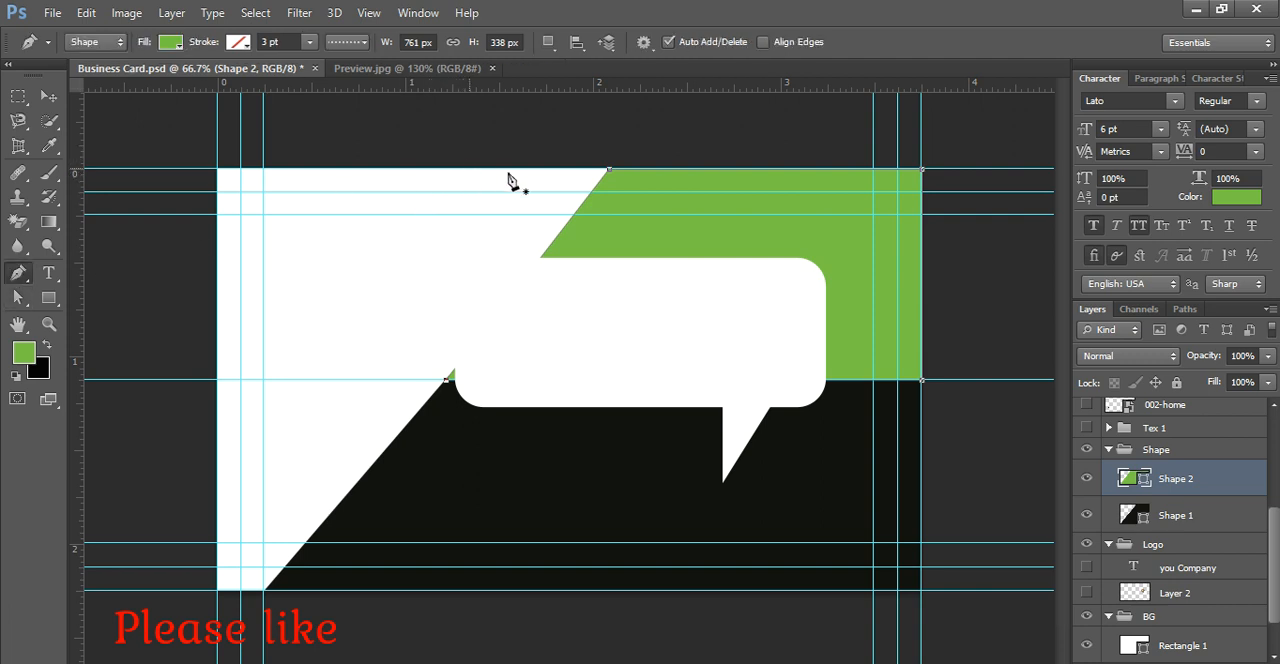
{"action": "left_click", "coordinate": [572, 169]}
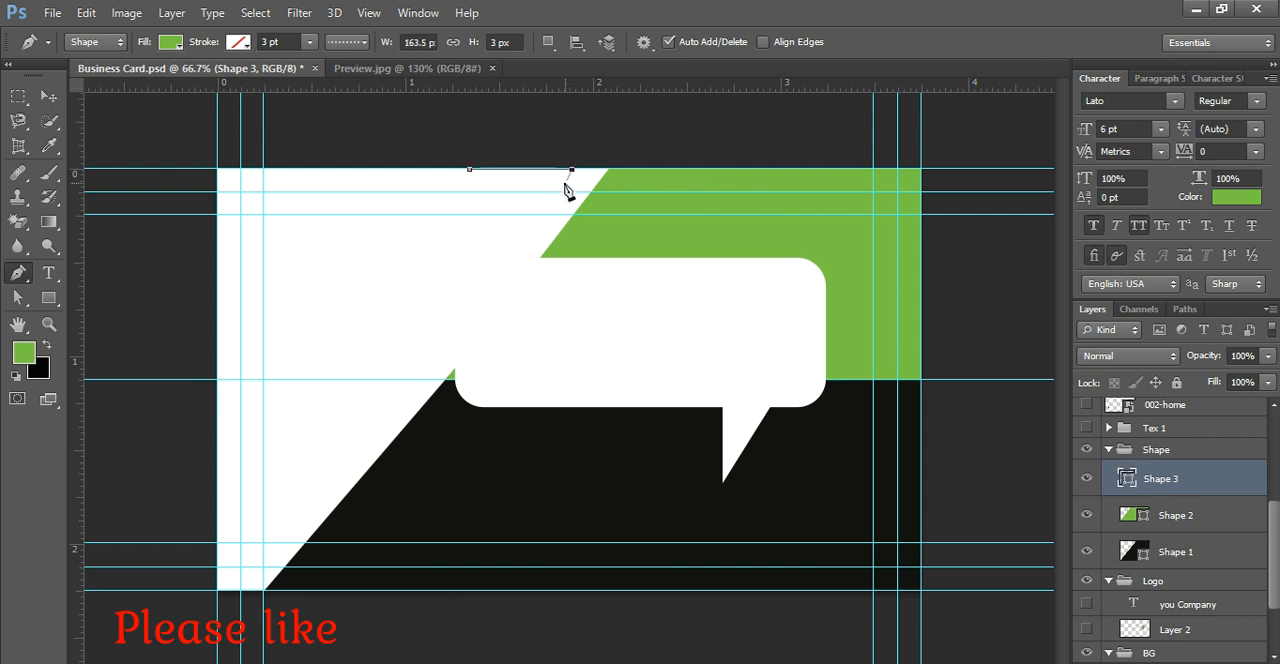
{"action": "left_click", "coordinate": [525, 231]}
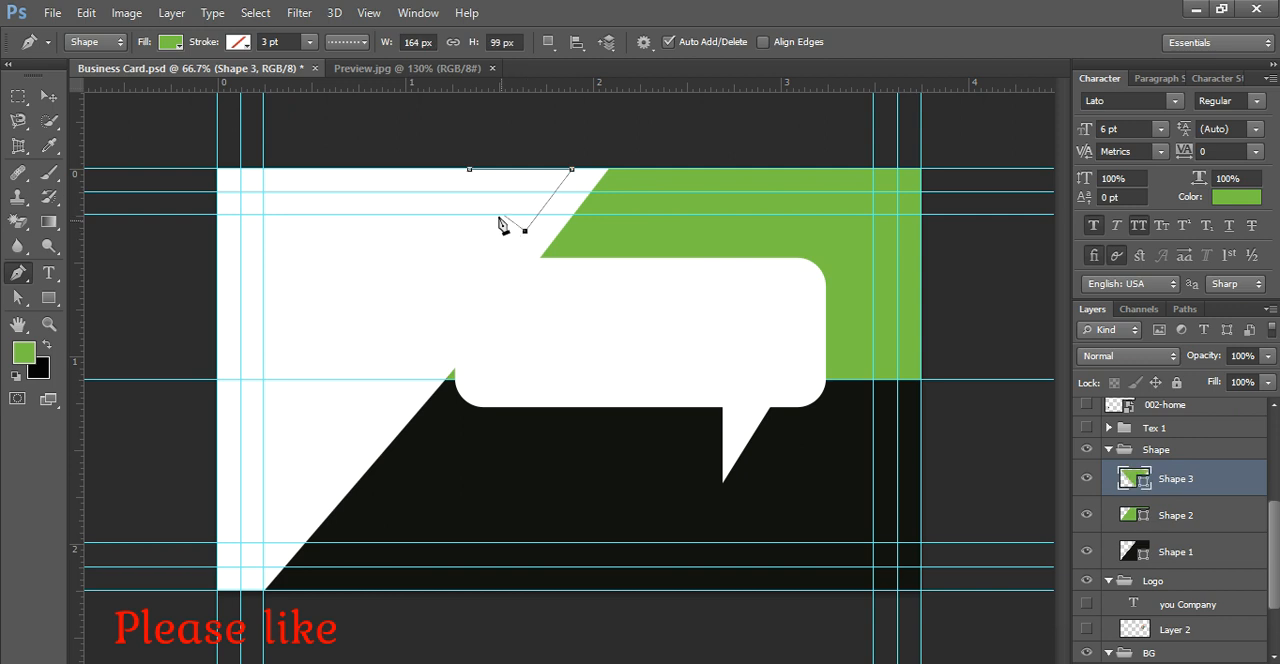
{"action": "left_click", "coordinate": [466, 173]}
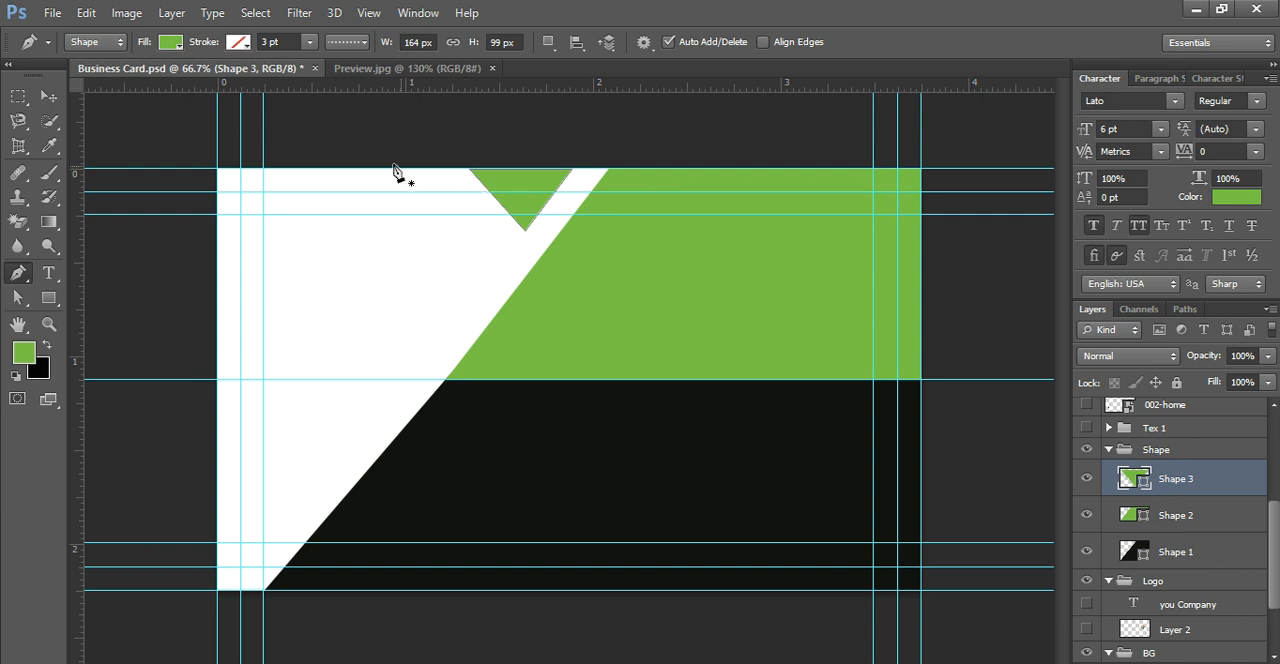
Step: Draw a green Pen shape about 452 by 675 px filling the card's left side, leaving white strips beside the other shapes
{"action": "left_click", "coordinate": [218, 171]}
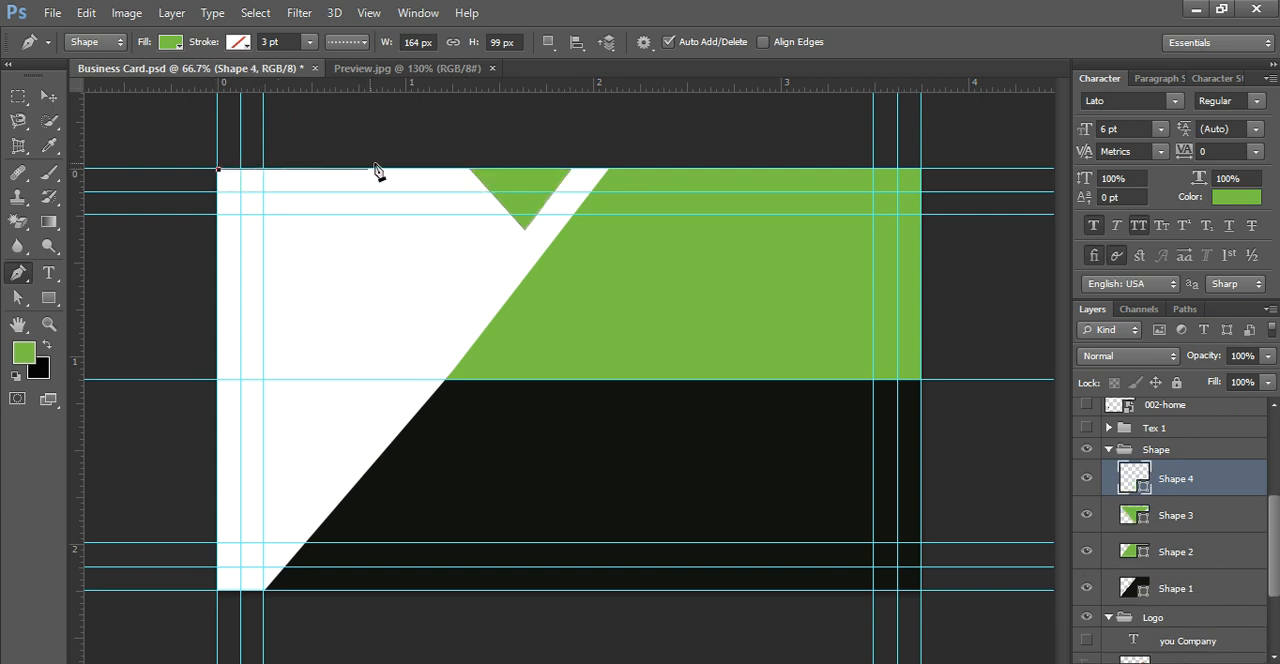
{"action": "left_click", "coordinate": [433, 170]}
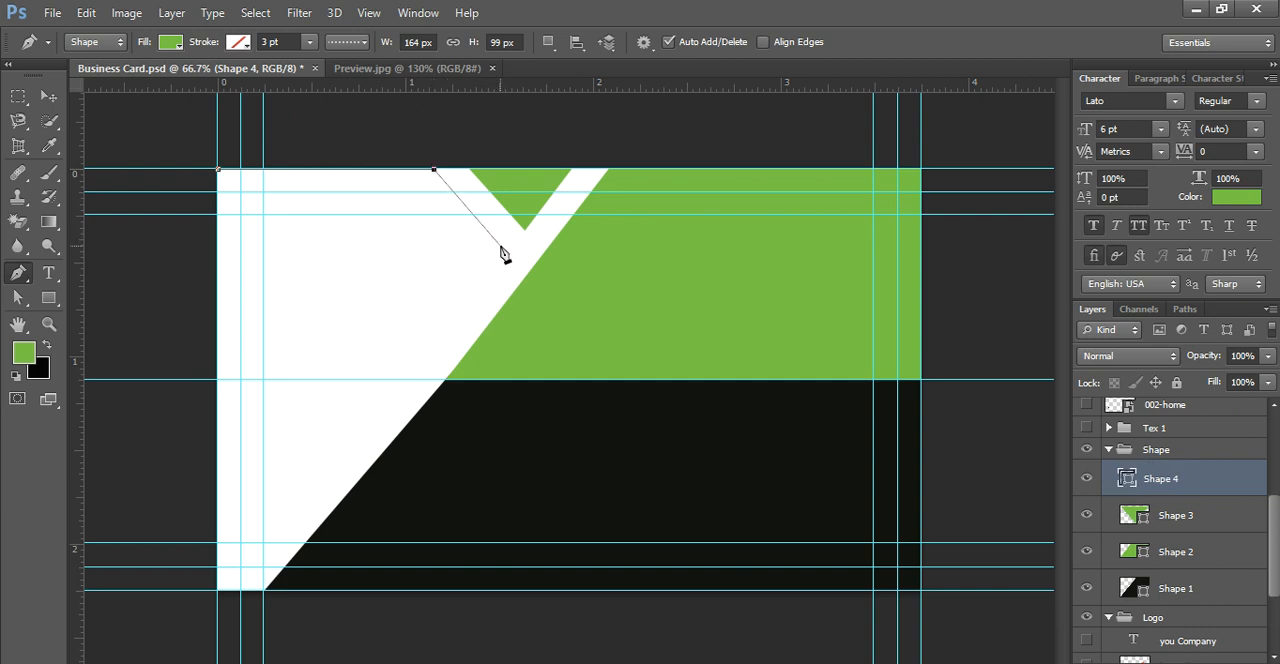
{"action": "left_click", "coordinate": [500, 246]}
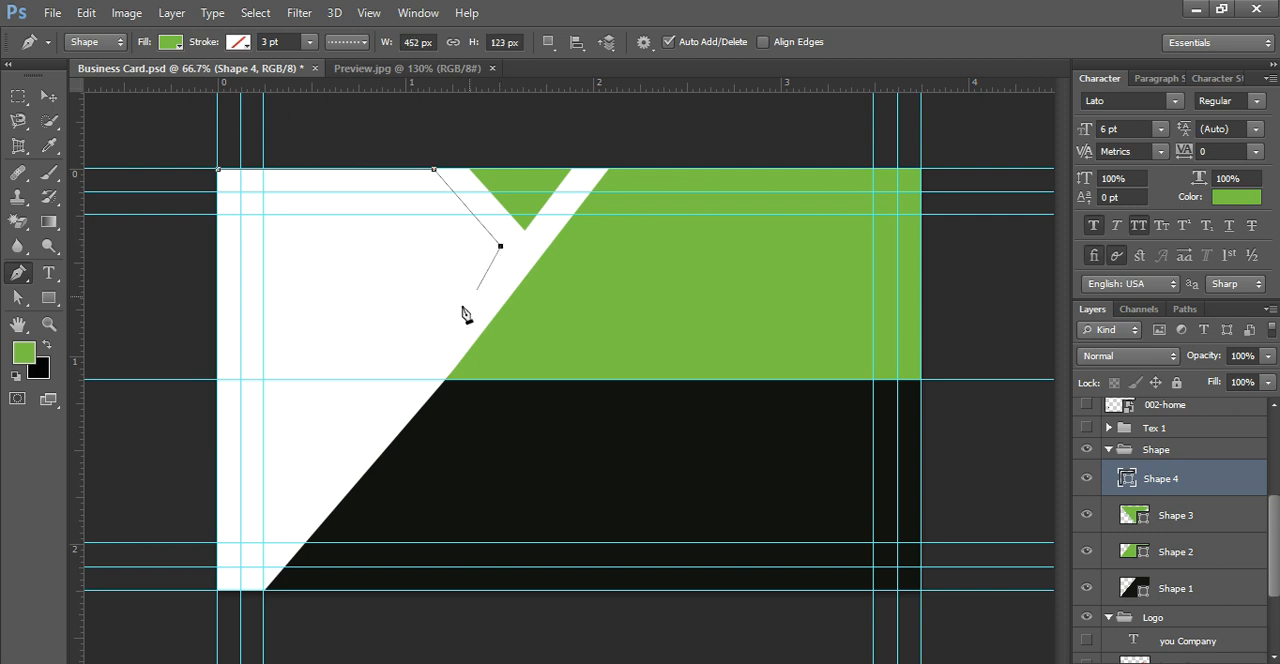
{"action": "left_click", "coordinate": [228, 591]}
{"action": "left_click", "coordinate": [218, 591]}
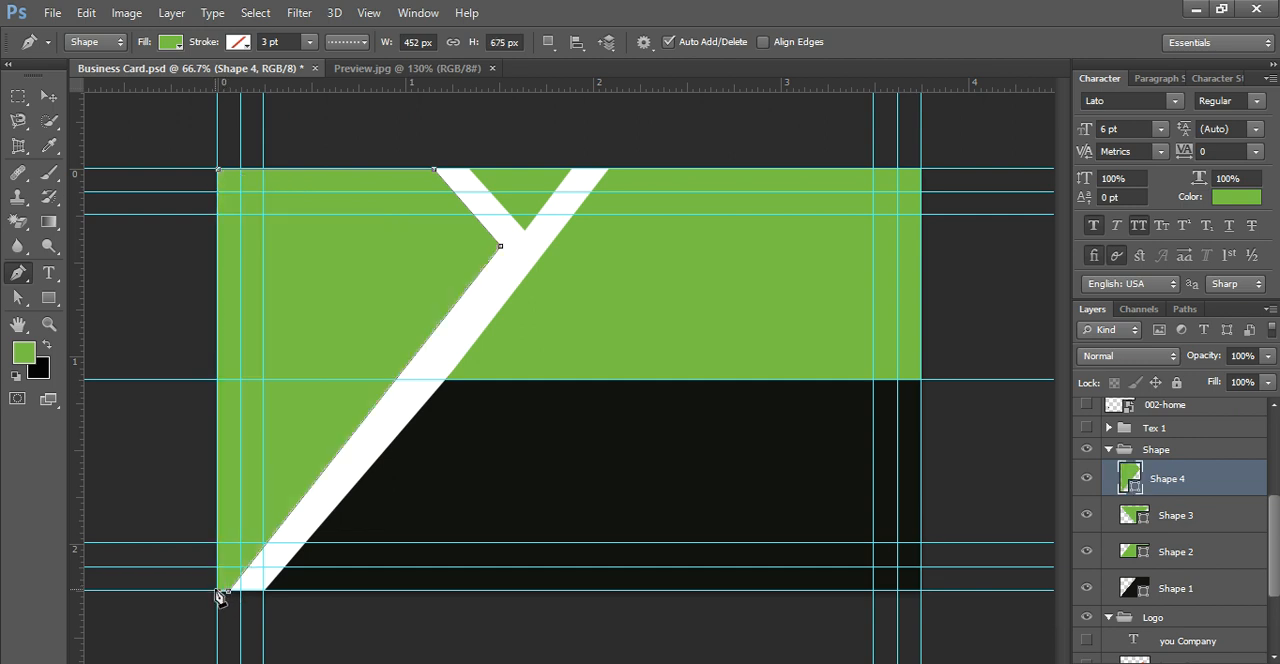
{"action": "left_click", "coordinate": [218, 171]}
Step: Narrow the white diagonal strip by moving Shape 4's inner tip outward to 472 px width and its lower-right anchor onto the second vertical guide
{"action": "left_click", "coordinate": [48, 96]}
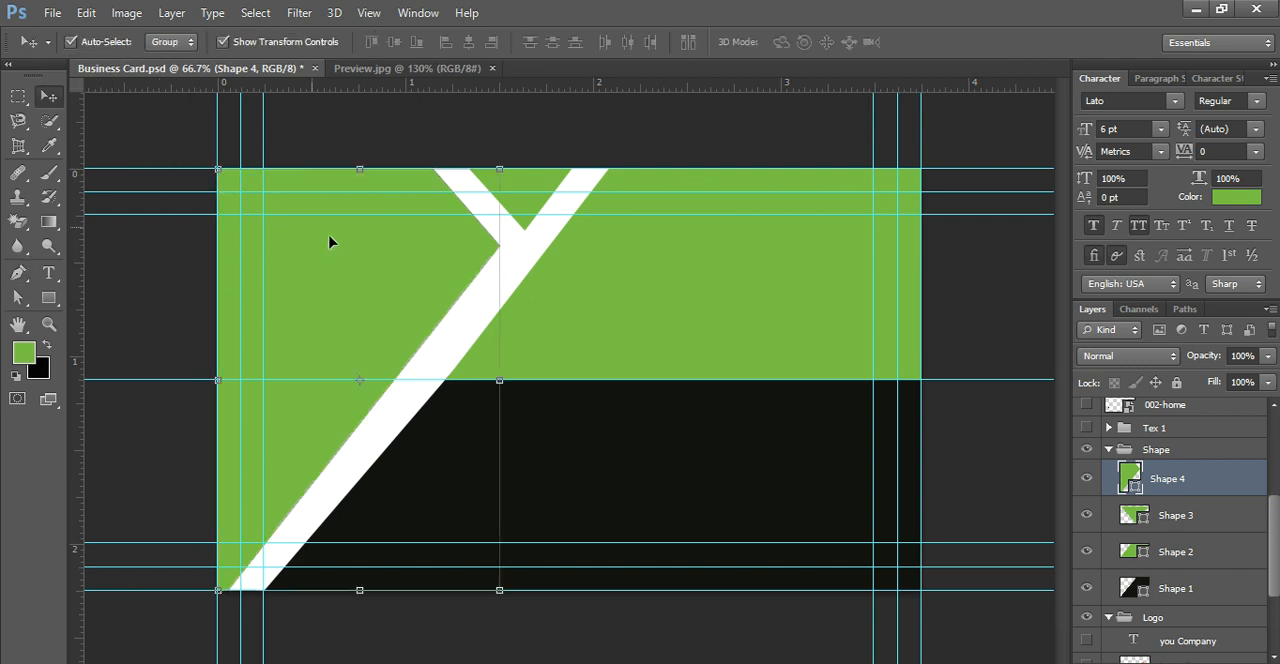
{"action": "left_click", "coordinate": [333, 237]}
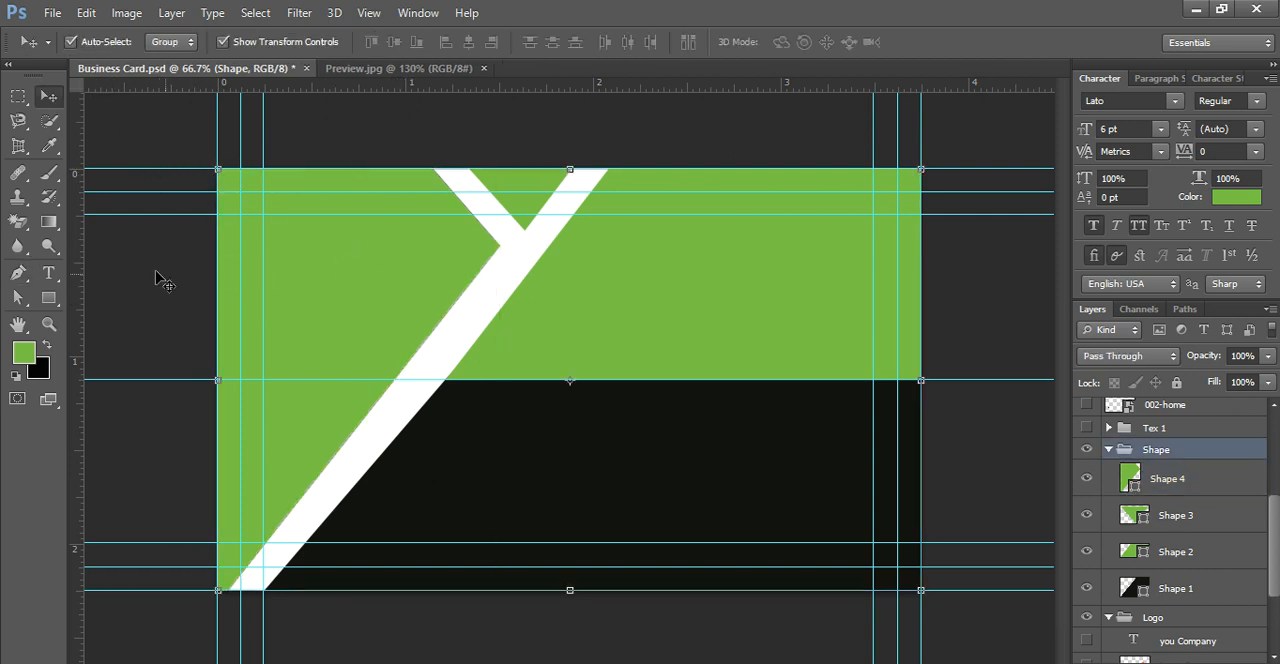
{"action": "left_click", "coordinate": [18, 297]}
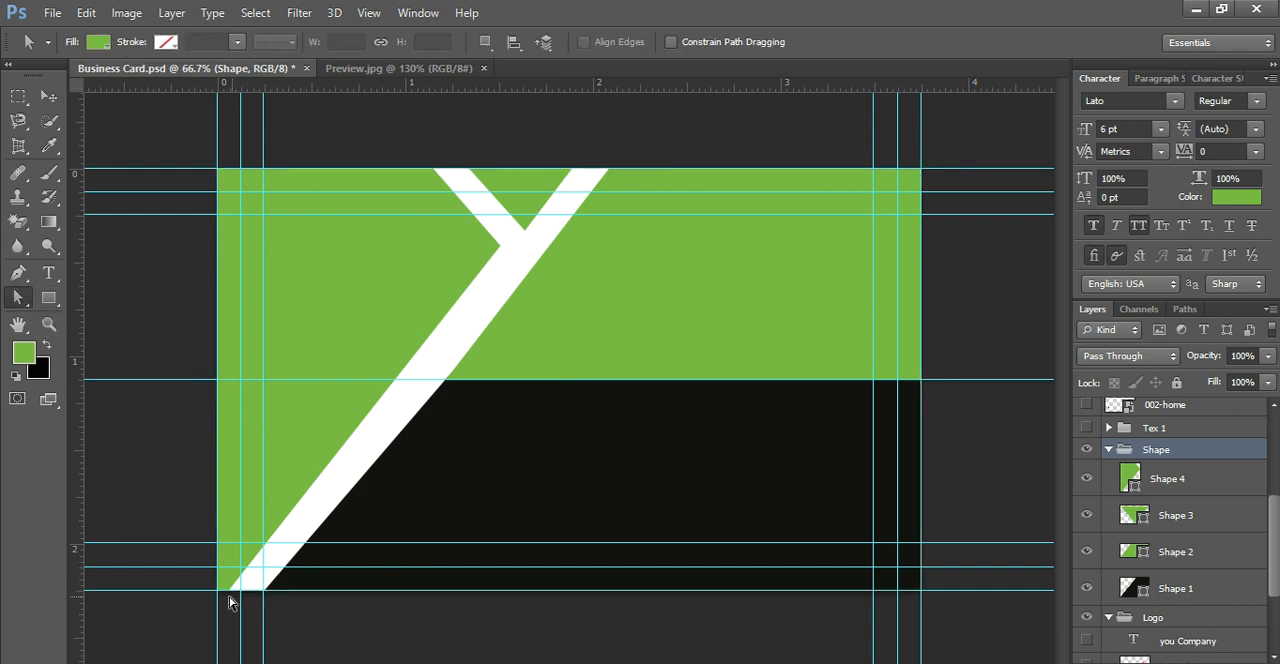
{"action": "left_click", "coordinate": [251, 578]}
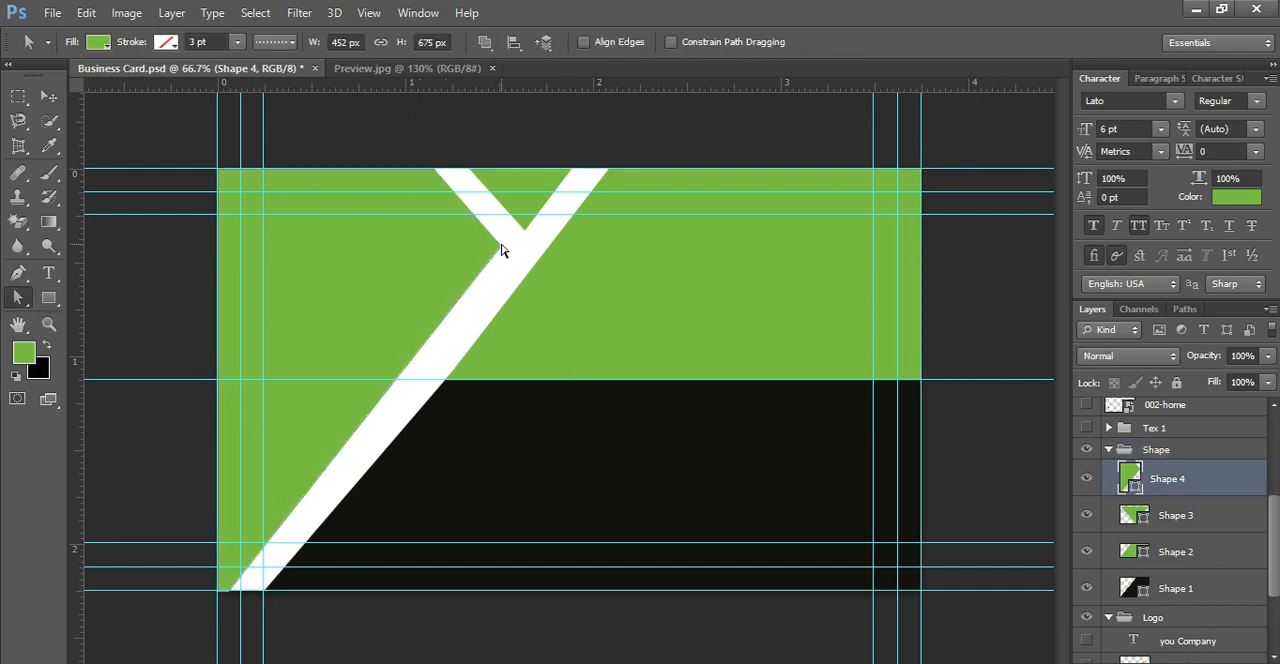
{"action": "left_click_drag", "start_coordinate": [503, 246], "coordinate": [517, 258]}
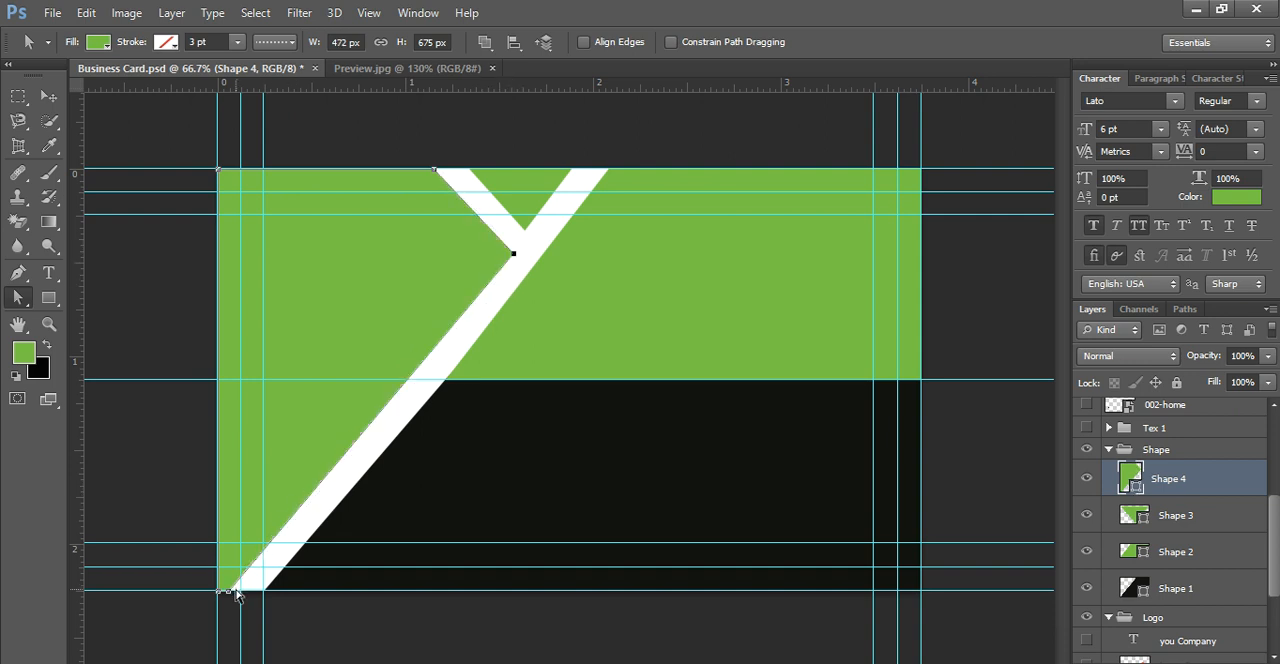
{"action": "left_click_drag", "start_coordinate": [229, 591], "coordinate": [237, 590]}
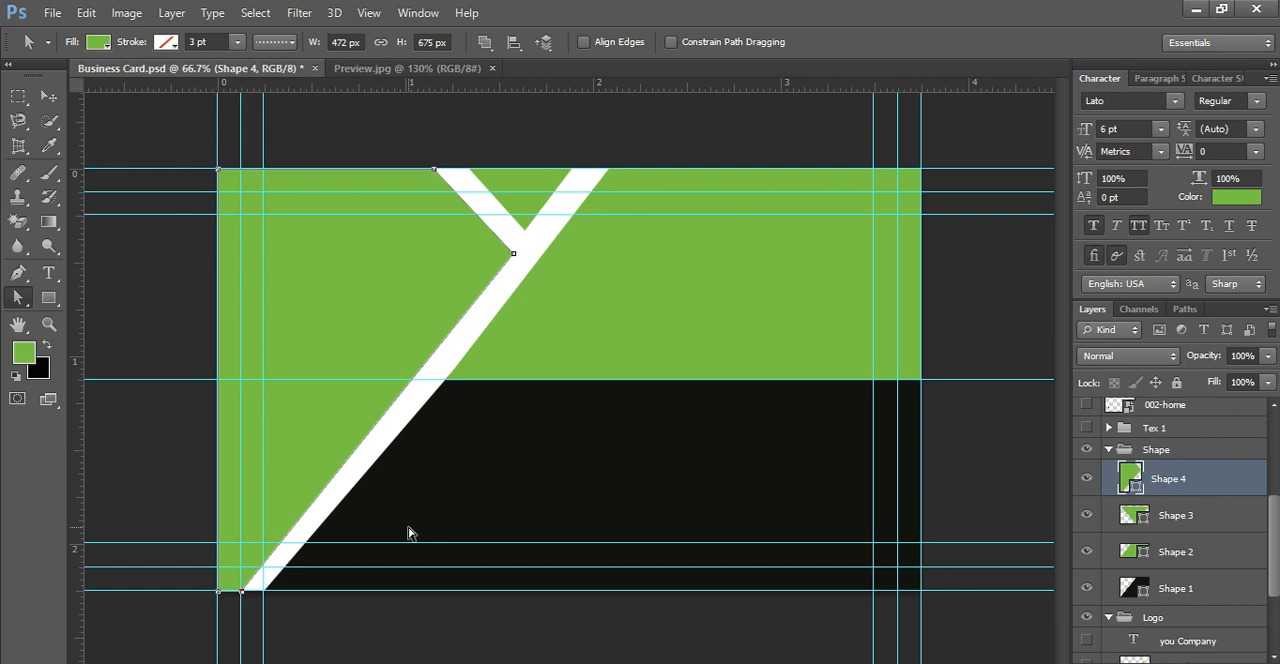
Step: Check the Shape 3 fill colour and toggle the visibility of Shape 4 and Shape 3 to identify the layers
{"action": "double_click", "coordinate": [1135, 515]}
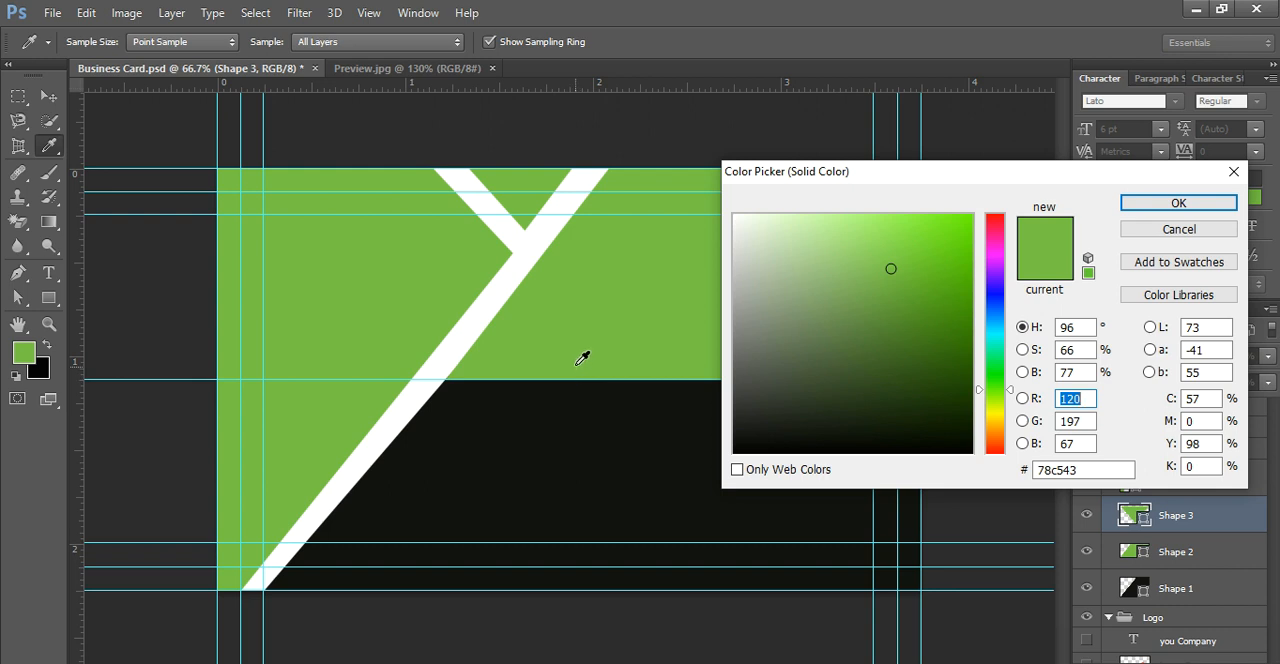
{"action": "left_click", "coordinate": [1203, 202]}
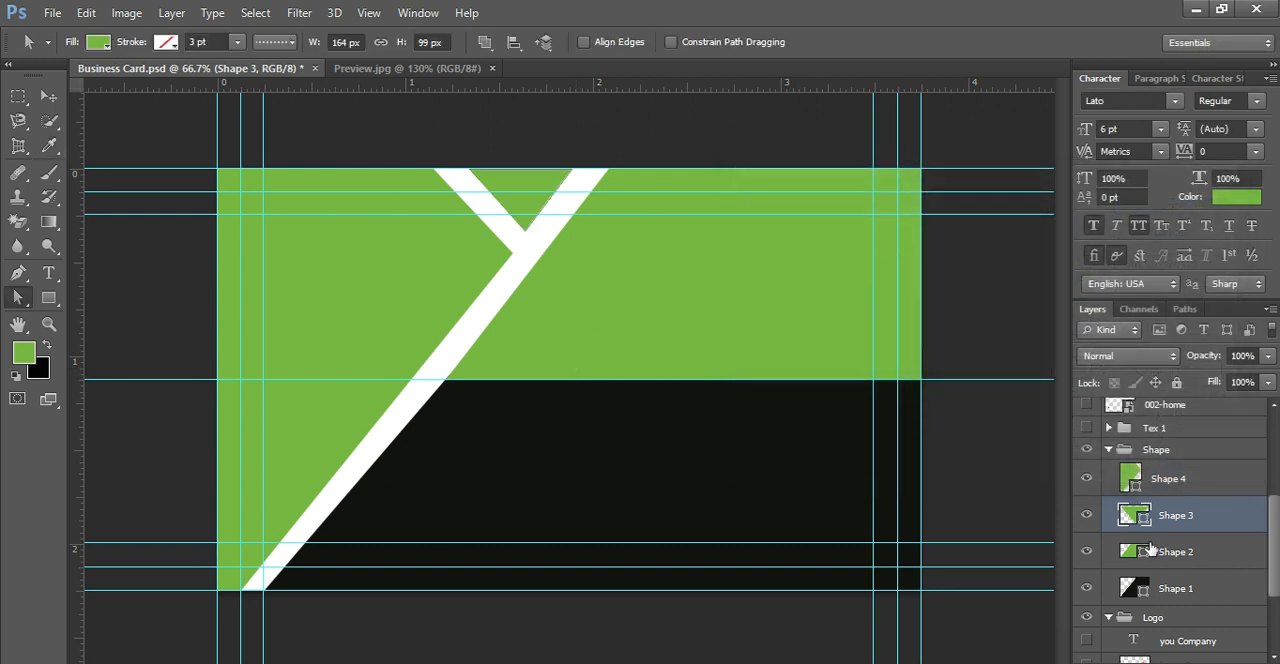
{"action": "left_click", "coordinate": [1087, 480]}
{"action": "left_click", "coordinate": [1087, 480]}
{"action": "left_click", "coordinate": [1087, 514]}
{"action": "left_click", "coordinate": [1087, 514]}
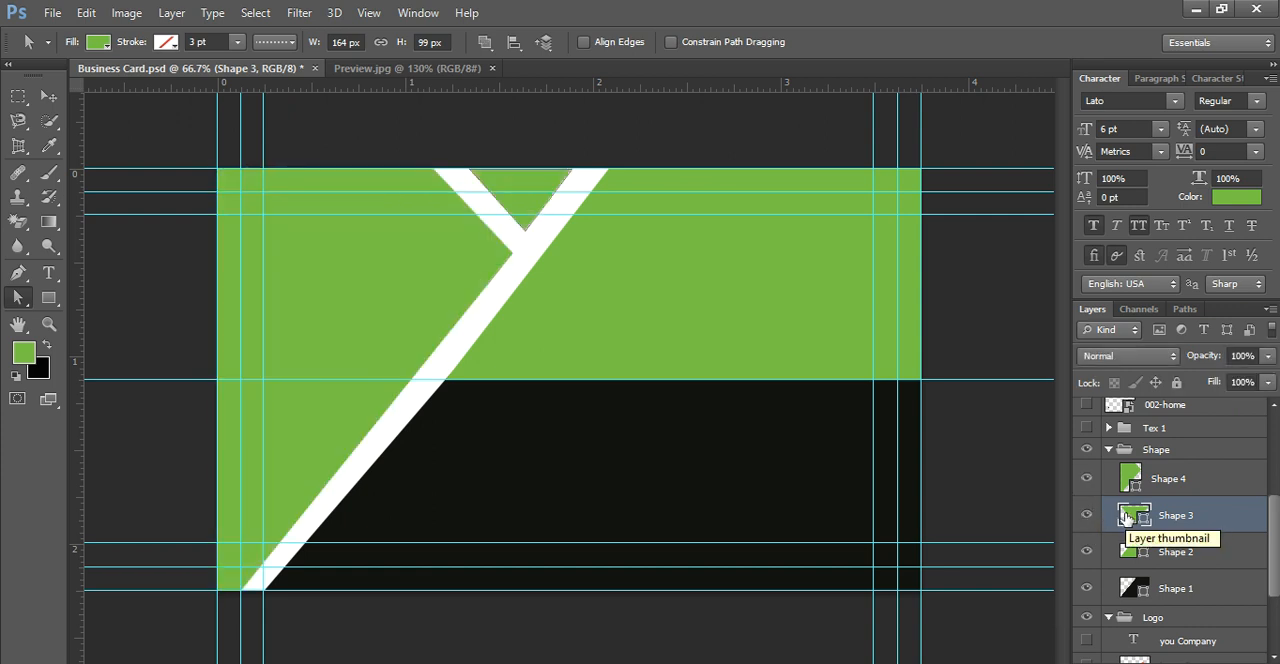
Step: Duplicate the small triangle layer Shape 3 and recolour the original with black 101110 sampled from the lower shape
{"action": "left_click_drag", "start_coordinate": [1127, 517], "coordinate": [1228, 663]}
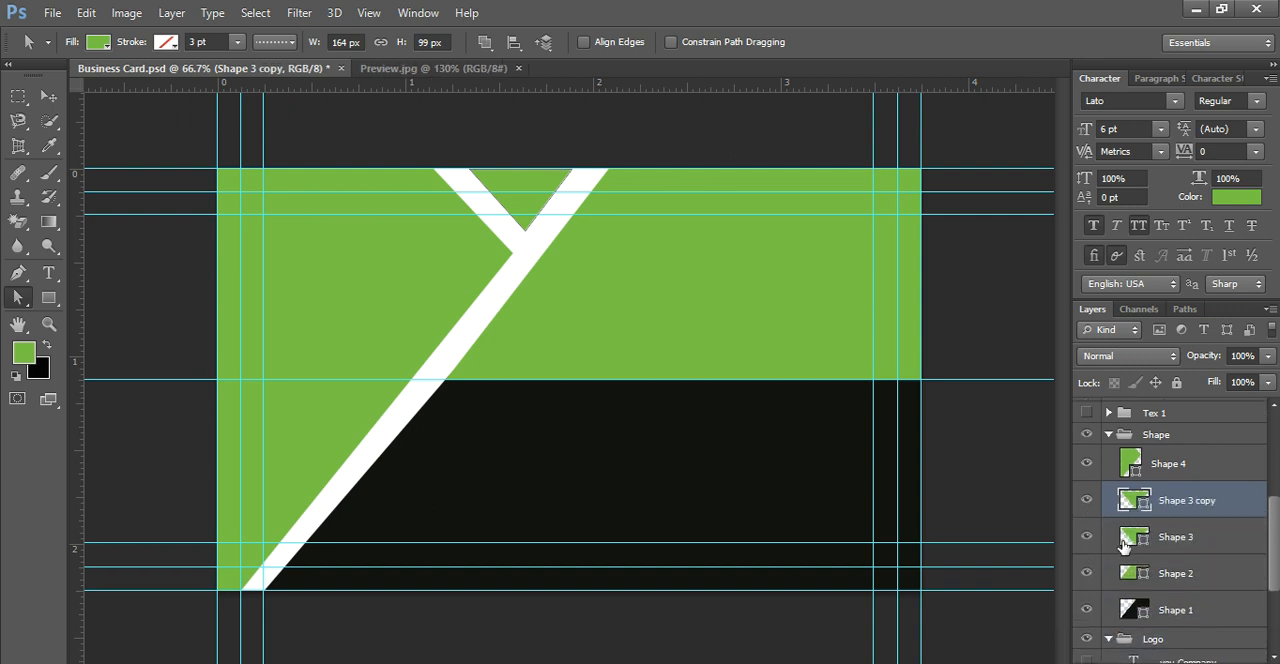
{"action": "left_click", "coordinate": [1134, 543]}
{"action": "double_click", "coordinate": [1146, 538]}
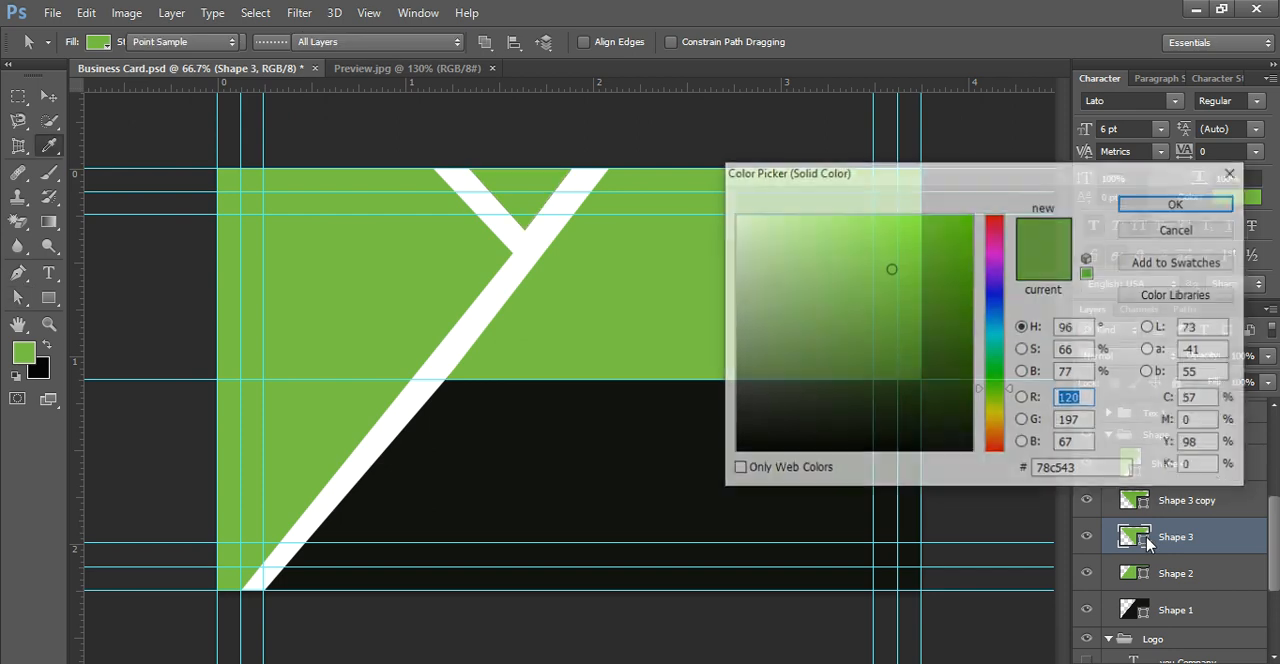
{"action": "left_click", "coordinate": [675, 423]}
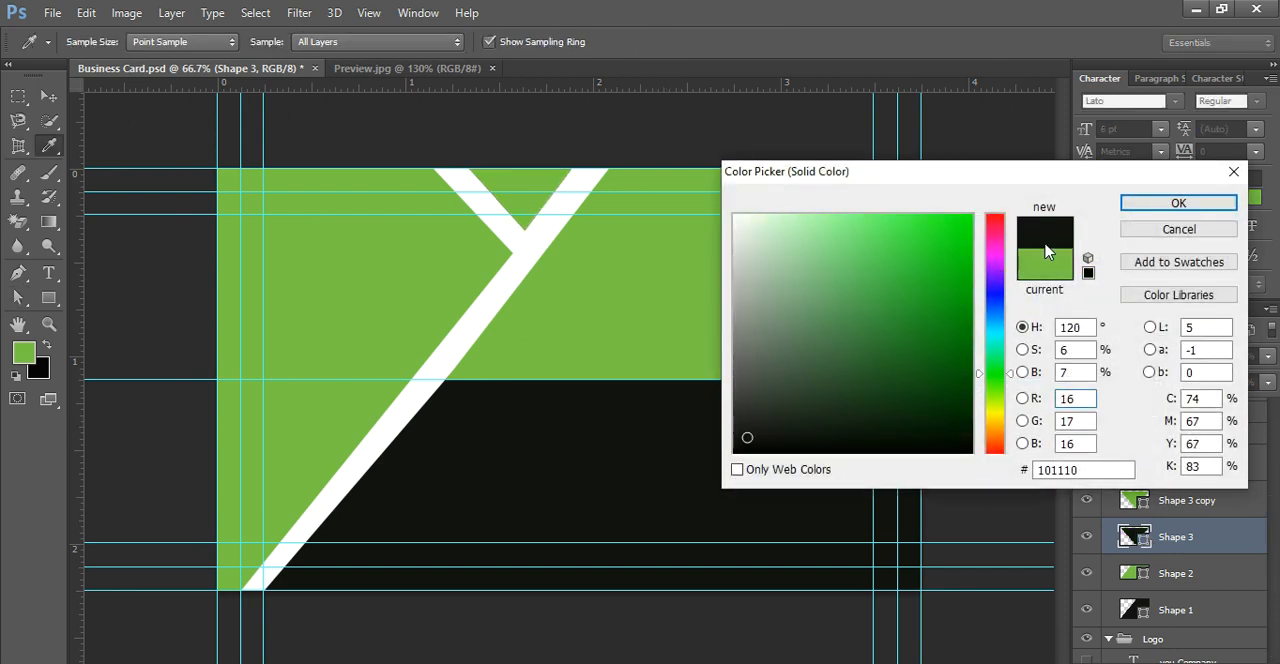
{"action": "left_click", "coordinate": [1165, 203]}
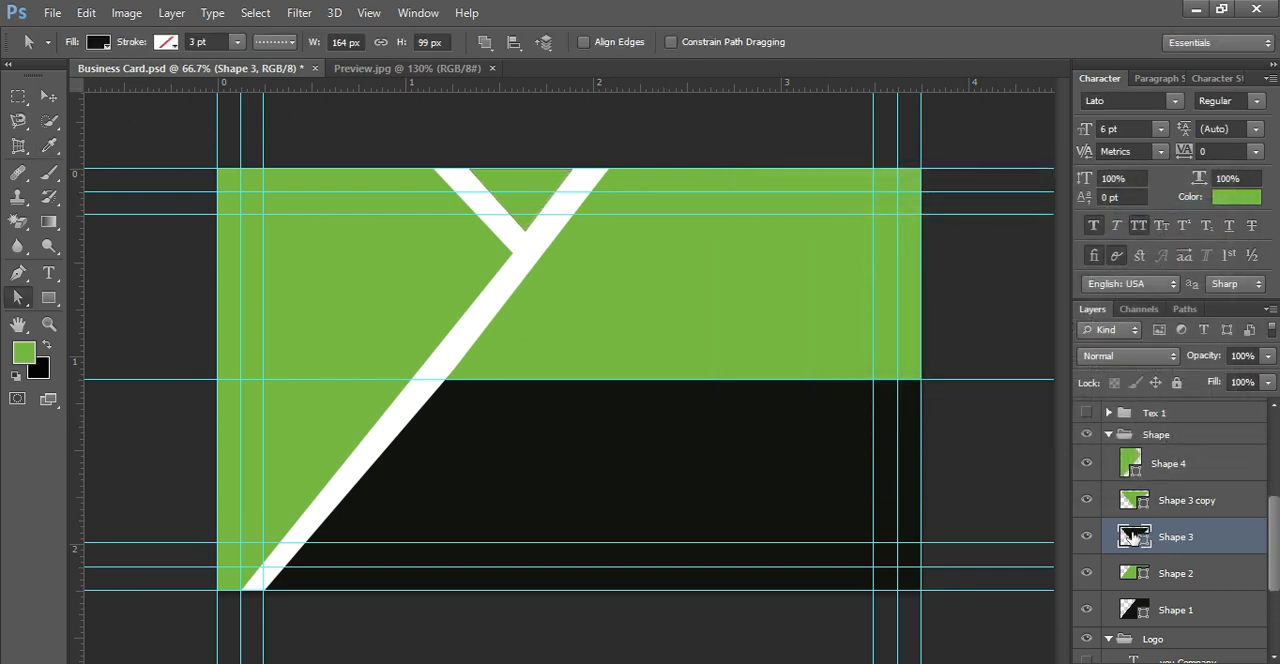
Step: Hide the green triangle copy, stretch the black triangle to 112.80% width and 120.20% height, and show the copy again
{"action": "left_click", "coordinate": [1087, 500]}
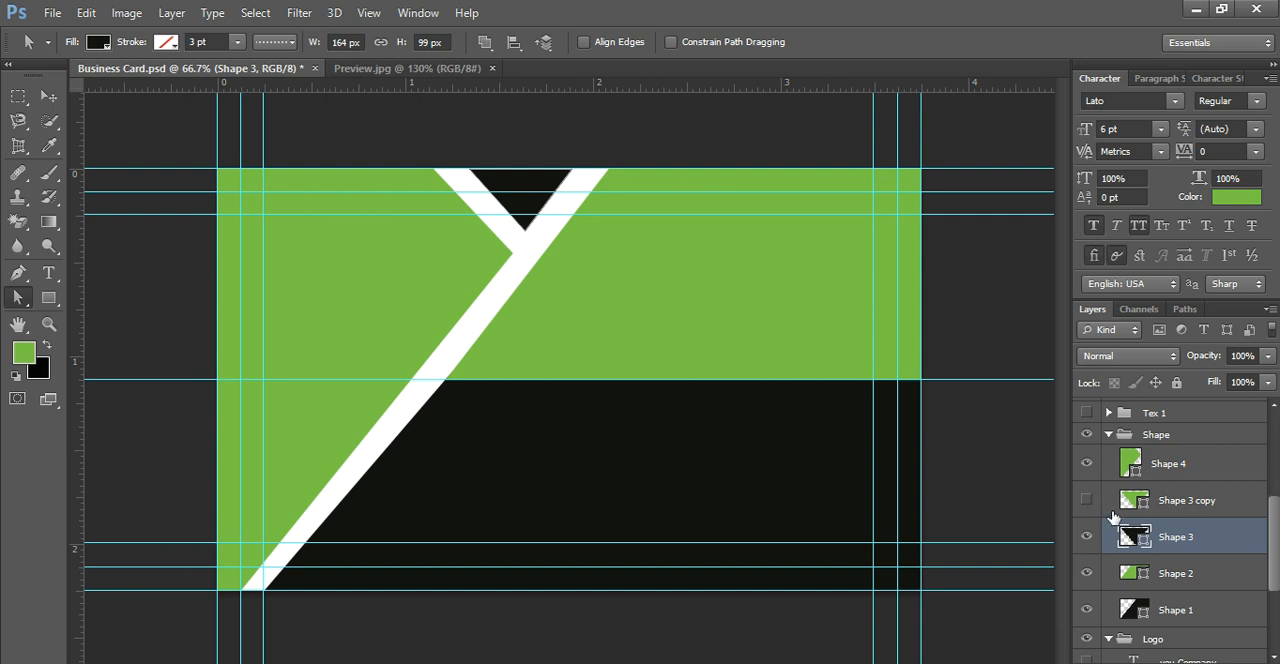
{"action": "left_click", "coordinate": [17, 272]}
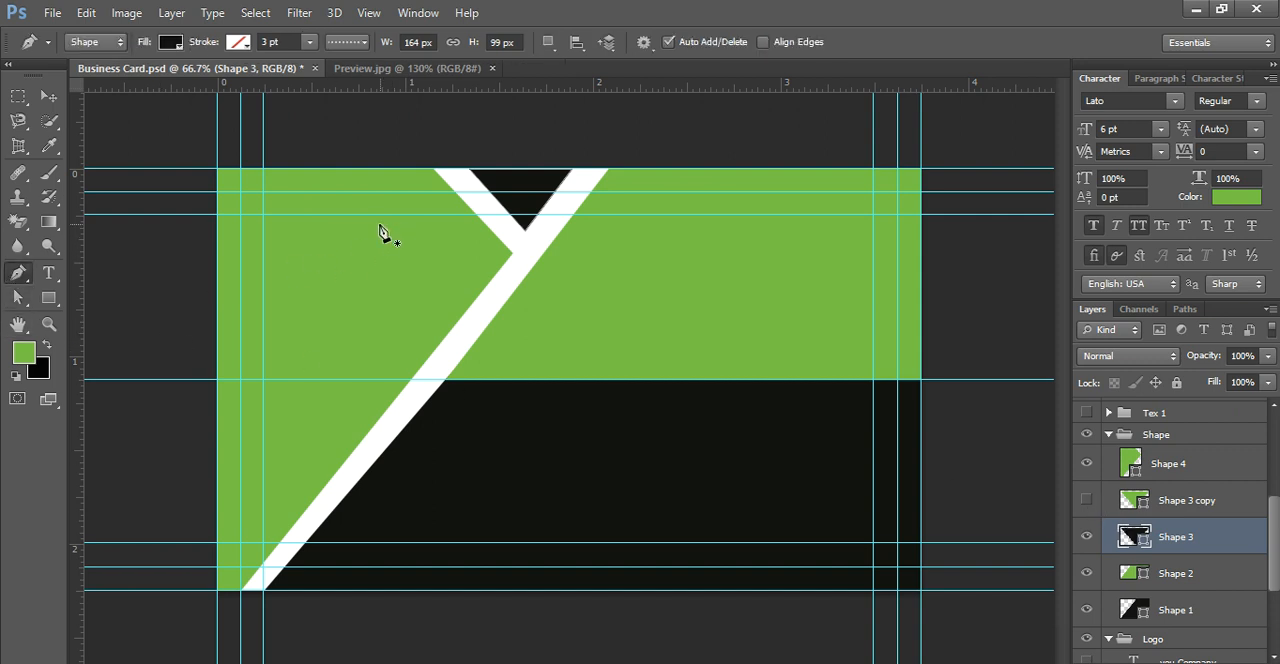
{"action": "left_click", "coordinate": [48, 95]}
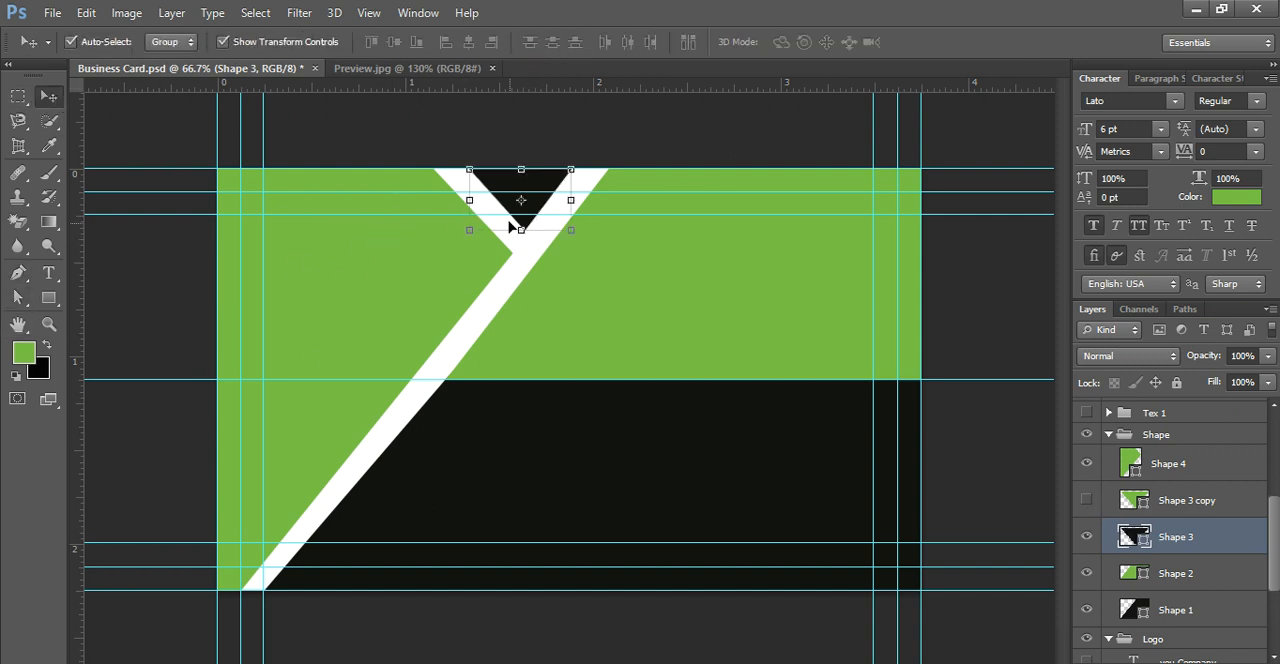
{"action": "left_click_drag", "start_coordinate": [521, 230], "coordinate": [522, 242]}
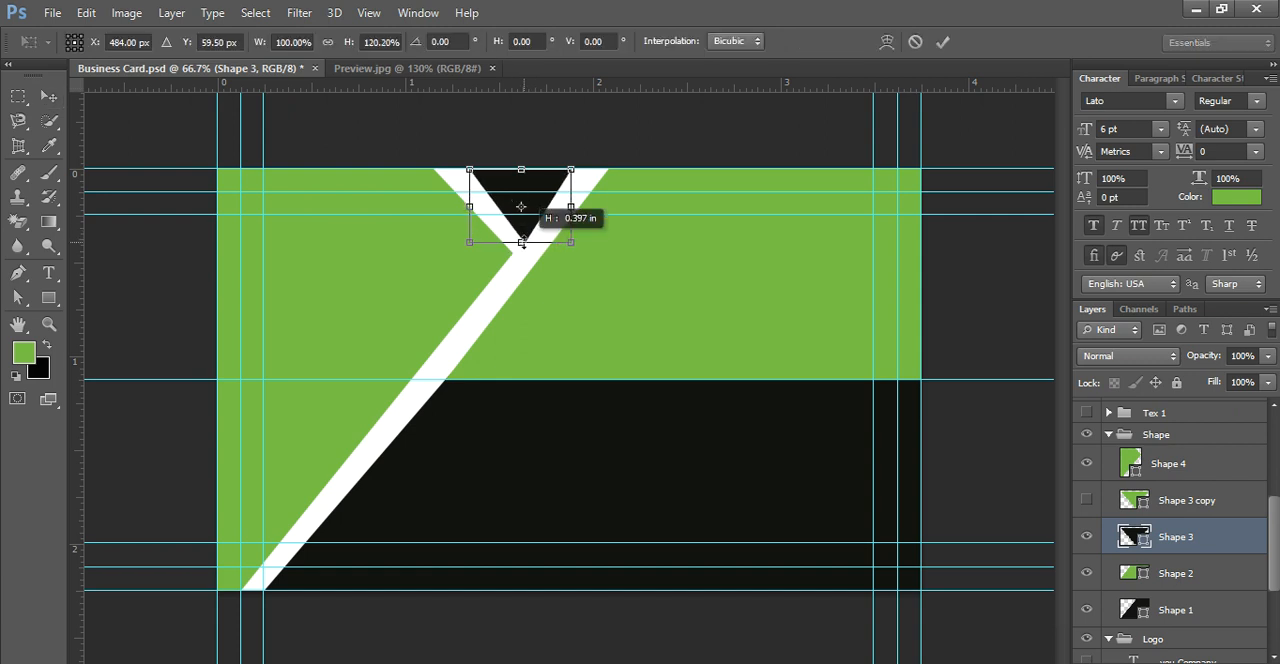
{"action": "left_click_drag", "start_coordinate": [575, 206], "coordinate": [580, 206]}
{"action": "left_click_drag", "start_coordinate": [467, 206], "coordinate": [461, 206]}
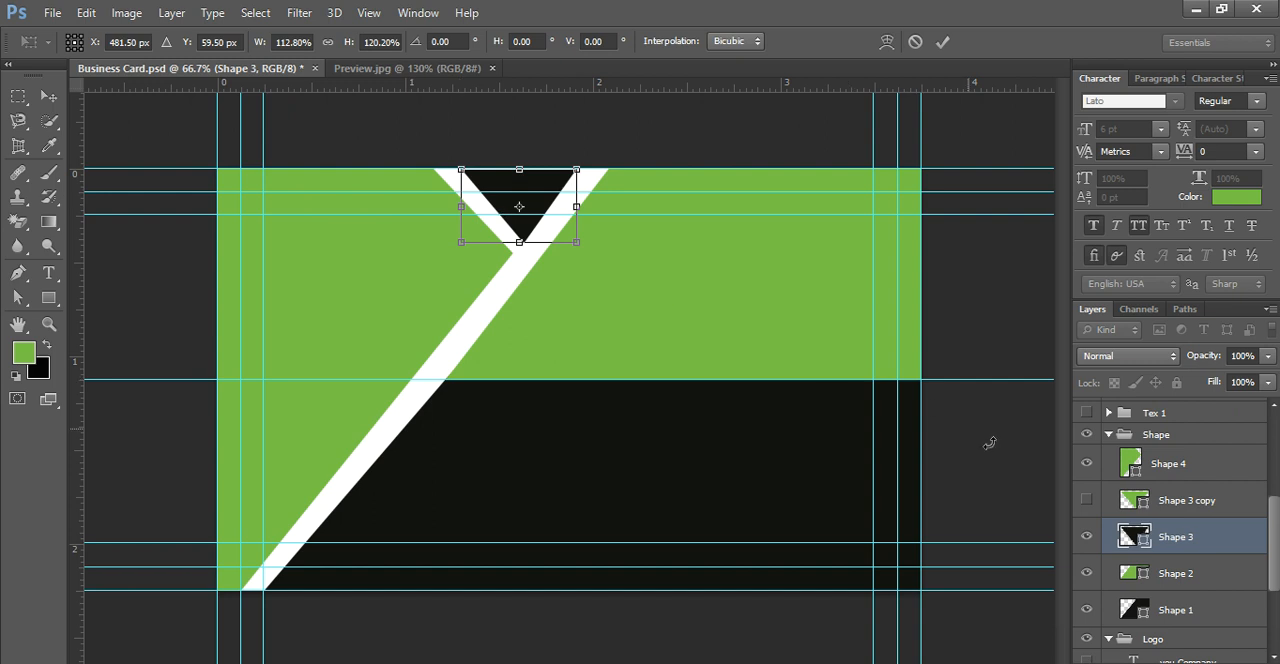
{"action": "key", "text": "Return"}
{"action": "left_click", "coordinate": [1088, 500]}
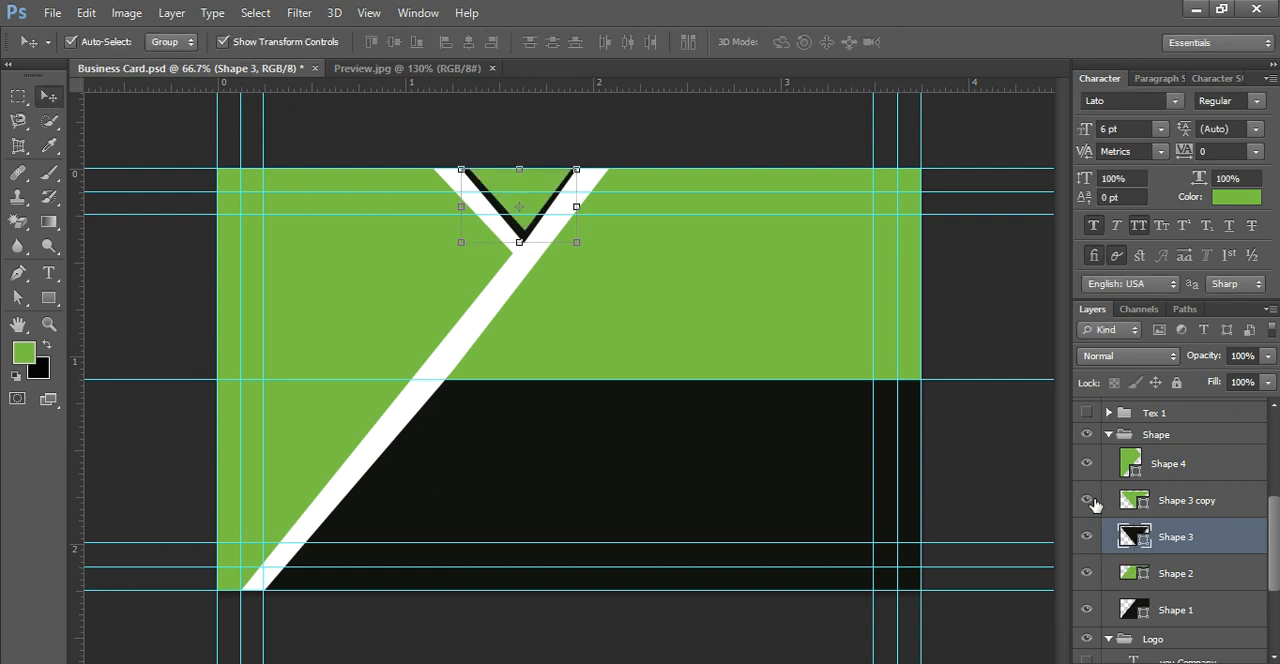
Step: Try to reposition the black Shape 3 triangle and the green Shape 3 copy triangle relative to each other
{"action": "left_click", "coordinate": [1140, 508]}
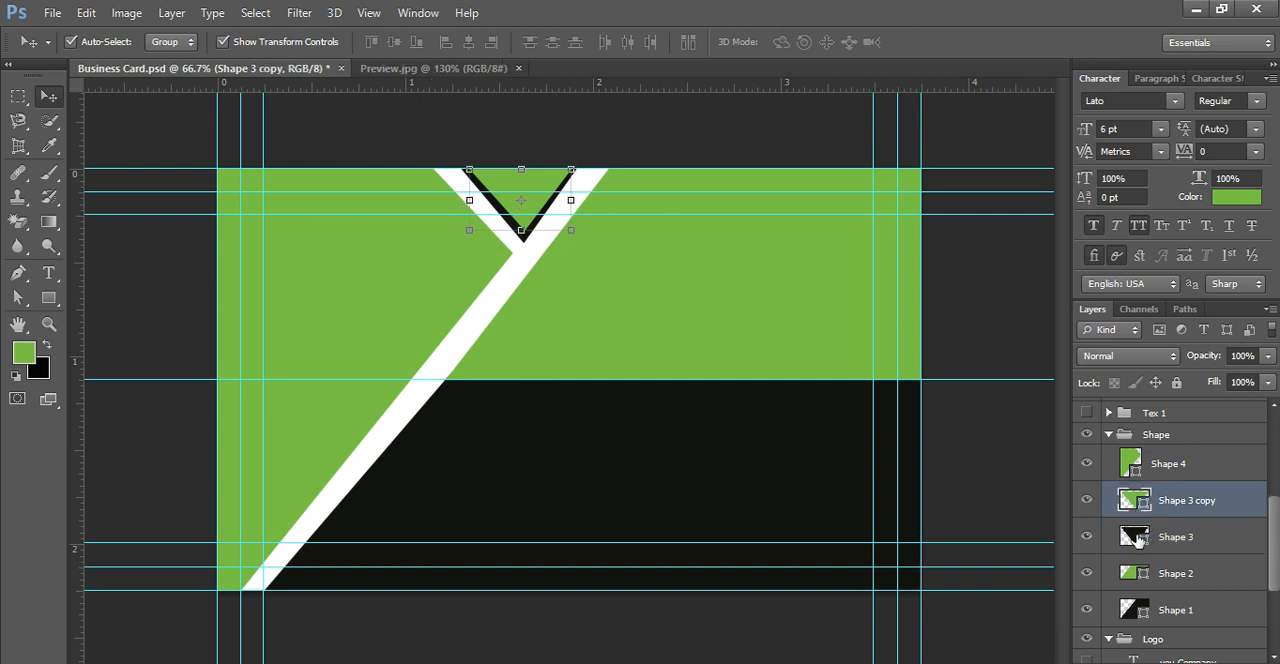
{"action": "left_click", "coordinate": [1137, 537]}
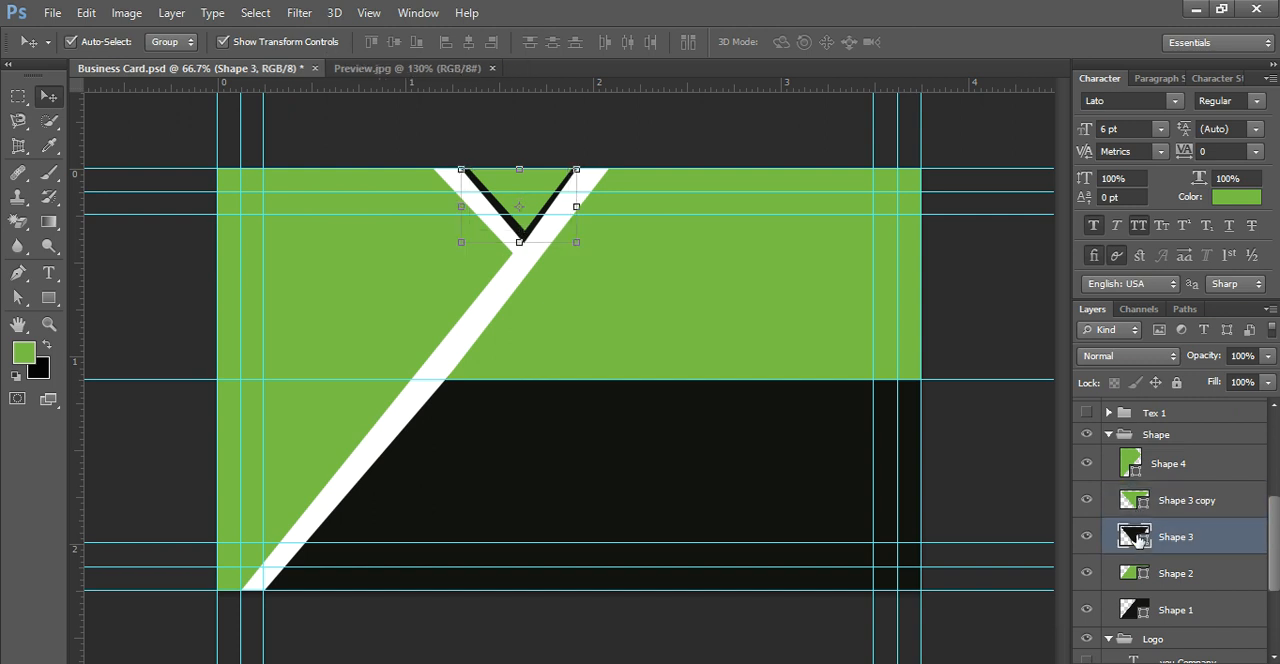
{"action": "left_click", "coordinate": [514, 186]}
{"action": "left_click_drag", "start_coordinate": [511, 183], "coordinate": [513, 182]}
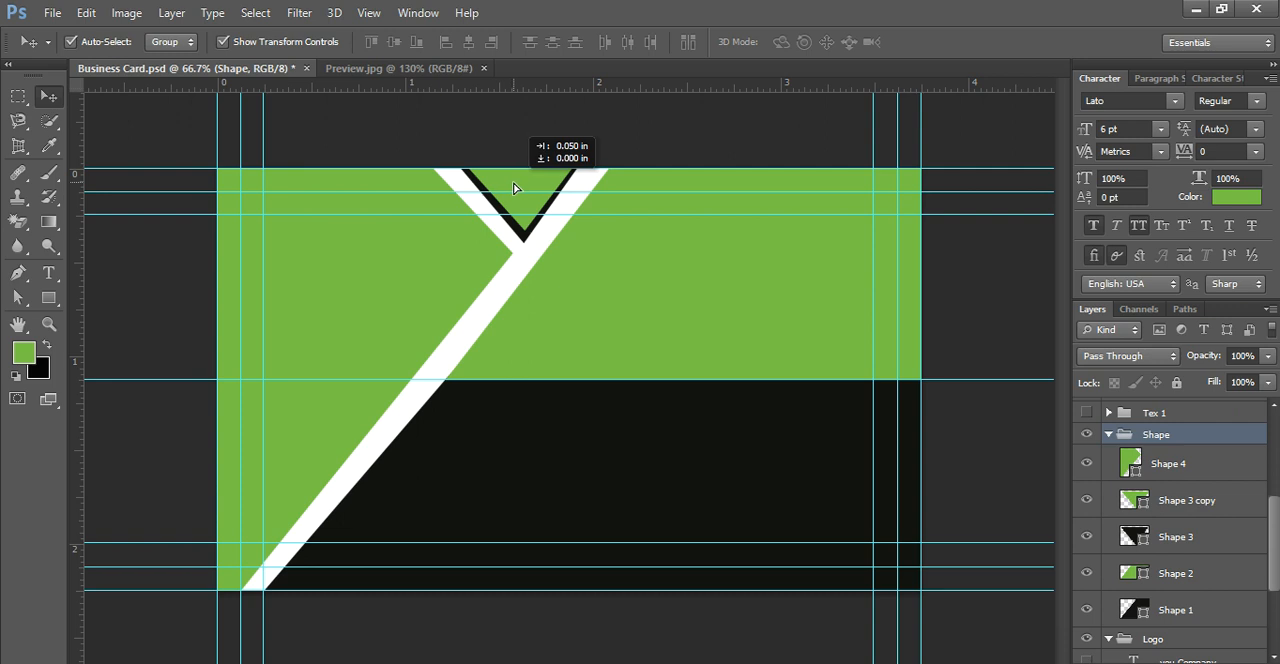
{"action": "left_click", "coordinate": [1040, 466]}
{"action": "left_click", "coordinate": [1136, 535]}
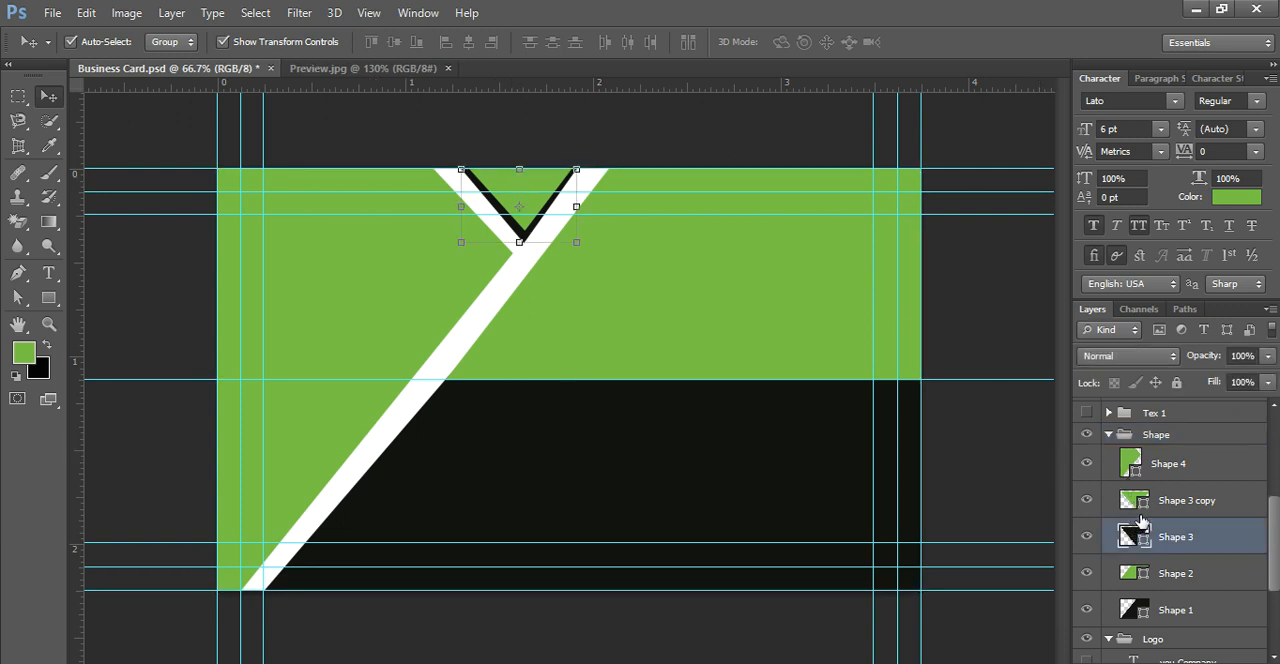
{"action": "left_click", "coordinate": [1143, 504]}
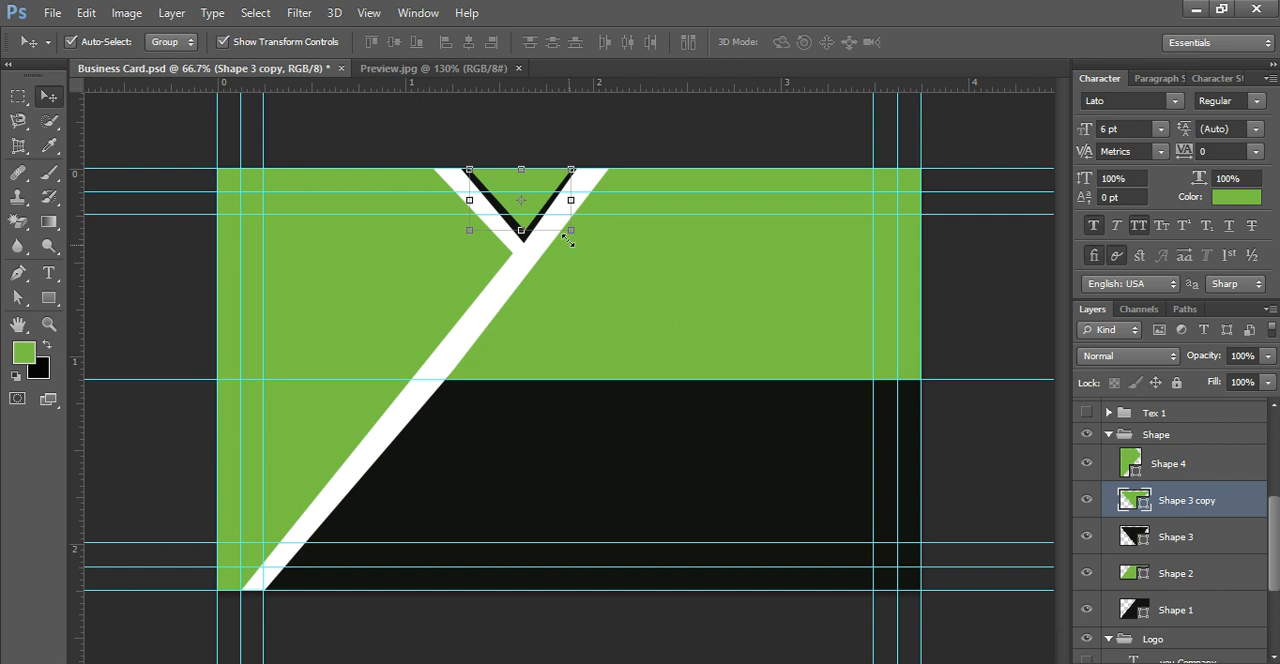
{"action": "left_click_drag", "start_coordinate": [538, 184], "coordinate": [536, 186]}
Step: Lock the black Shape 3 layer and try to move the green Shape 3 copy triangle on its own
{"action": "left_click", "coordinate": [1157, 517]}
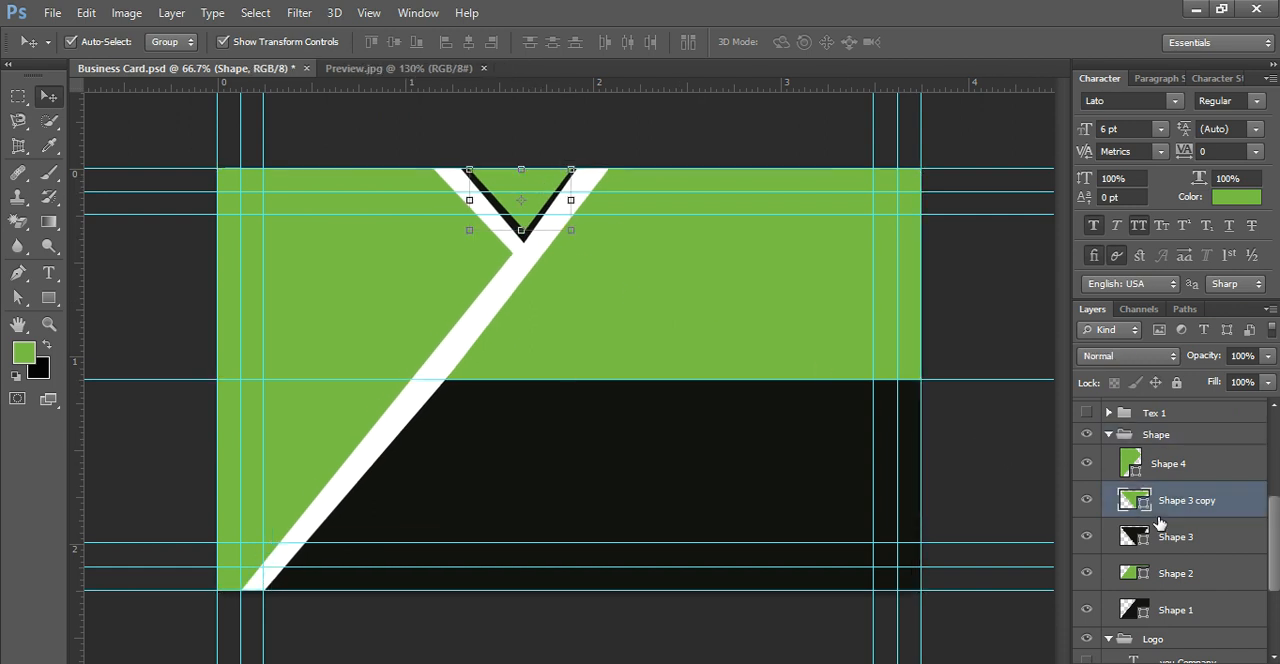
{"action": "left_click", "coordinate": [984, 522]}
{"action": "left_click", "coordinate": [1203, 549]}
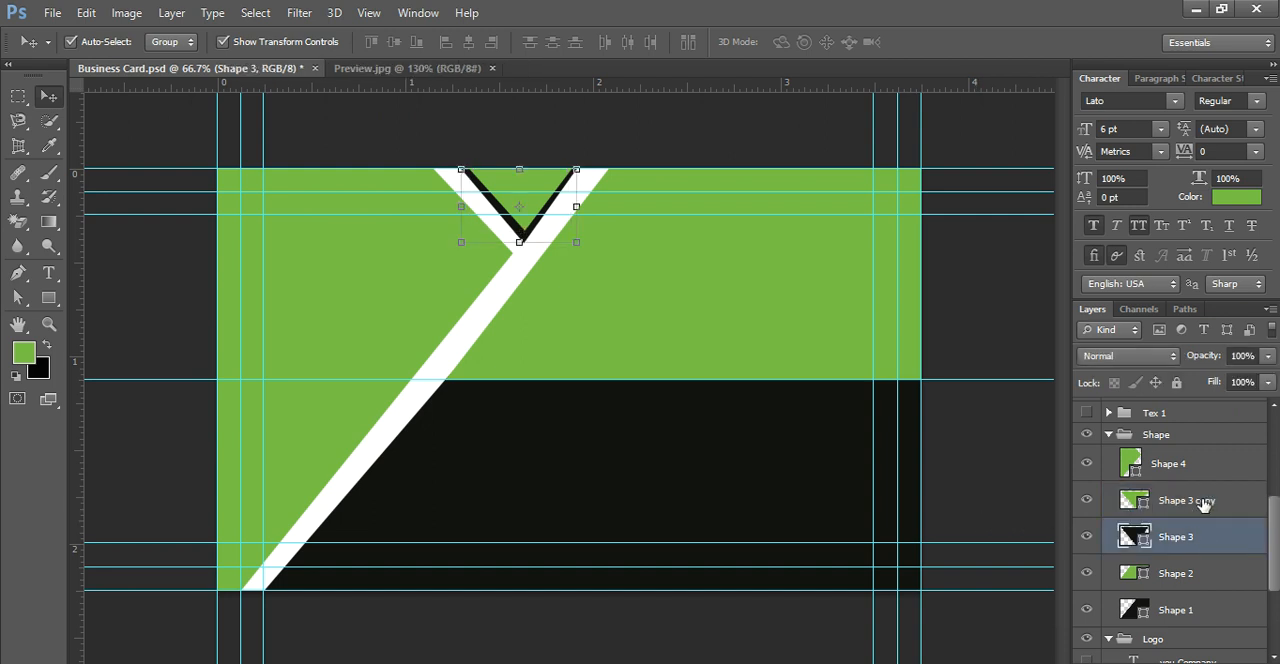
{"action": "left_click", "coordinate": [1176, 382]}
{"action": "left_click", "coordinate": [1140, 497]}
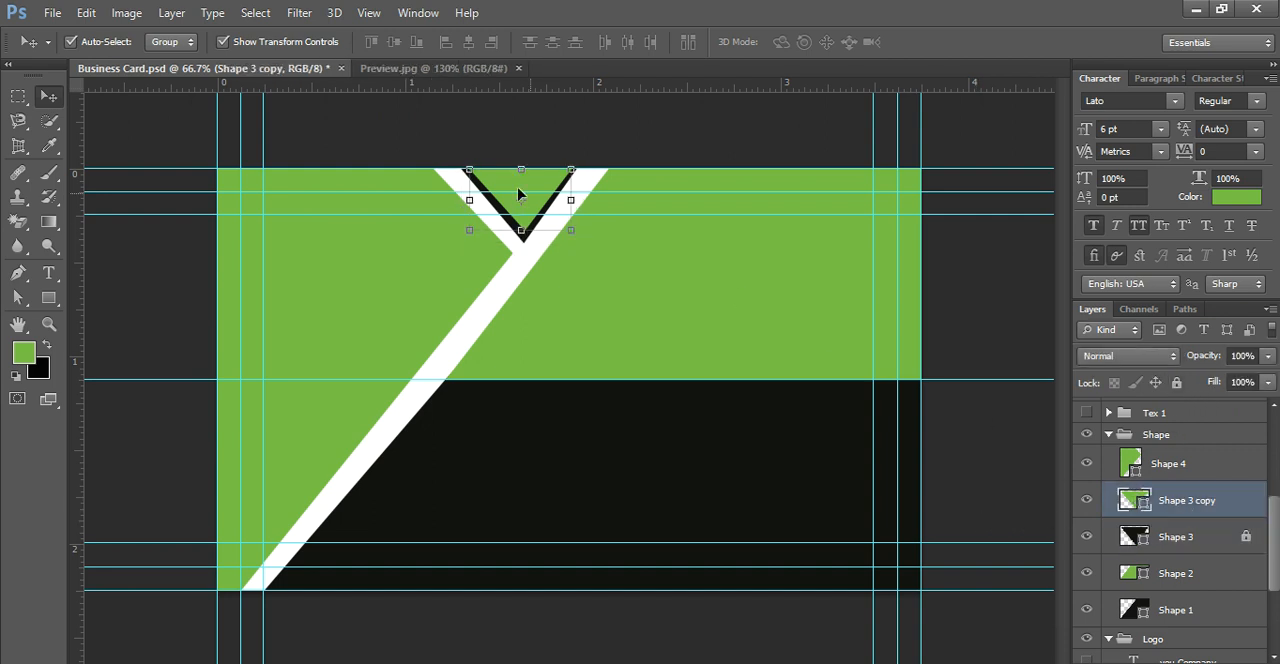
{"action": "left_click_drag", "start_coordinate": [530, 185], "coordinate": [513, 189]}
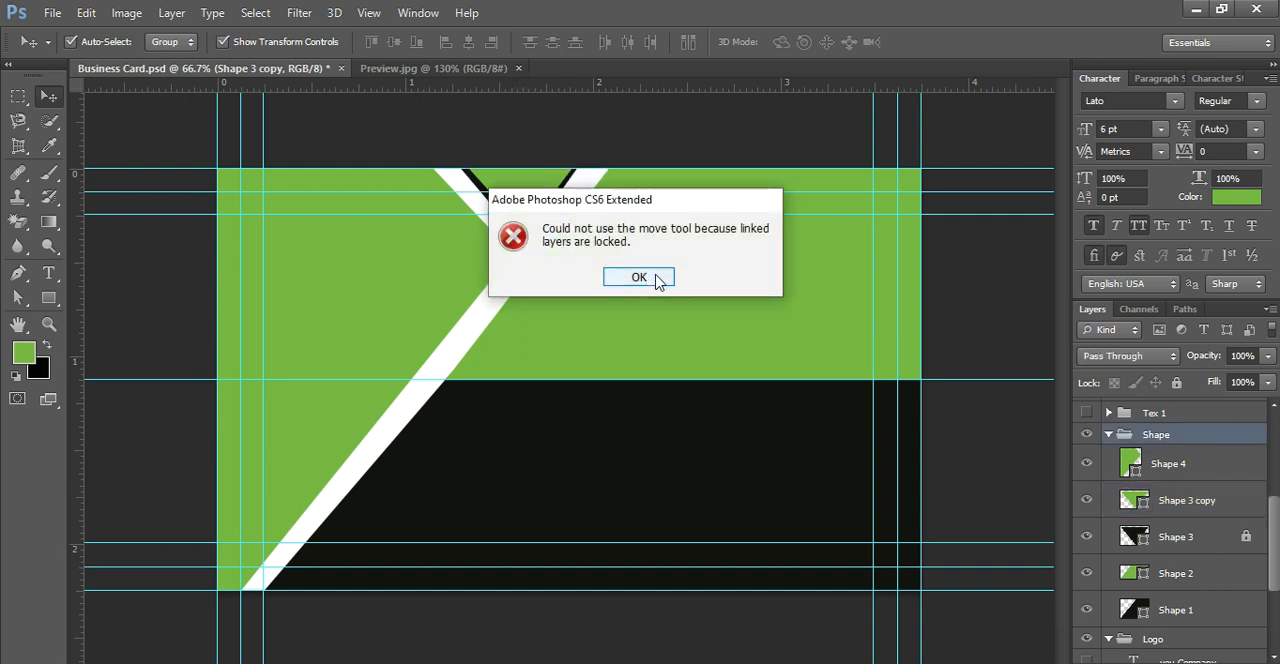
{"action": "key", "text": "Return"}
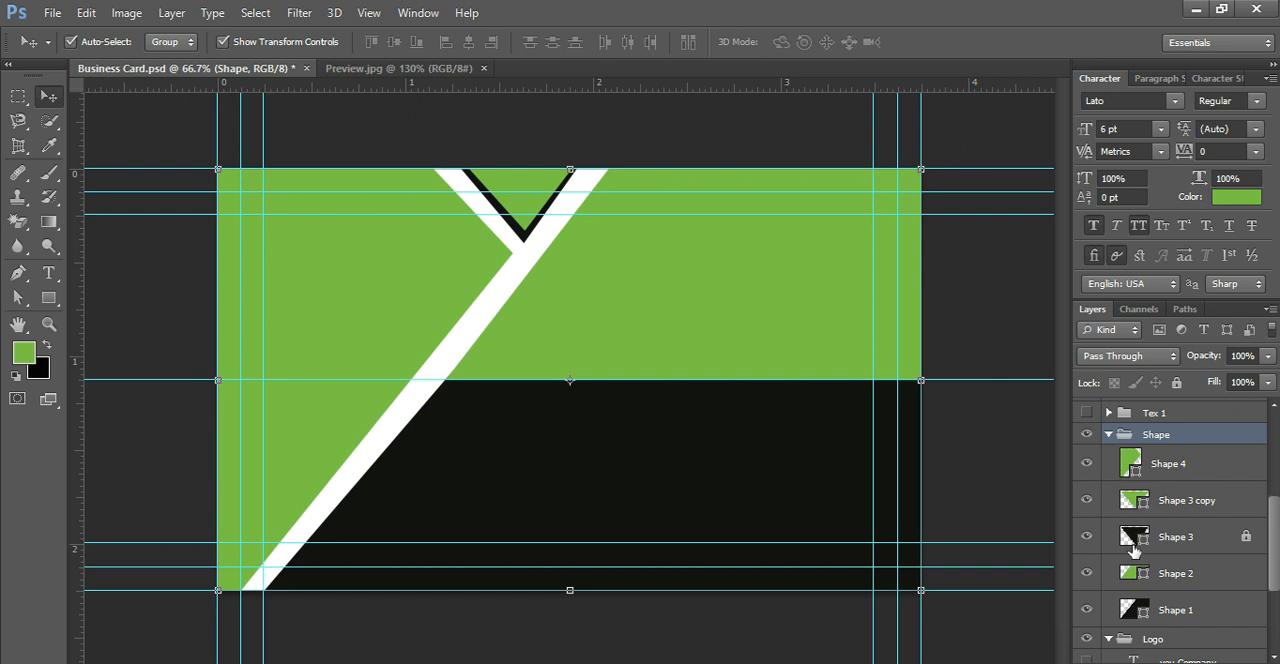
{"action": "left_click", "coordinate": [1140, 537]}
{"action": "left_click", "coordinate": [1126, 498]}
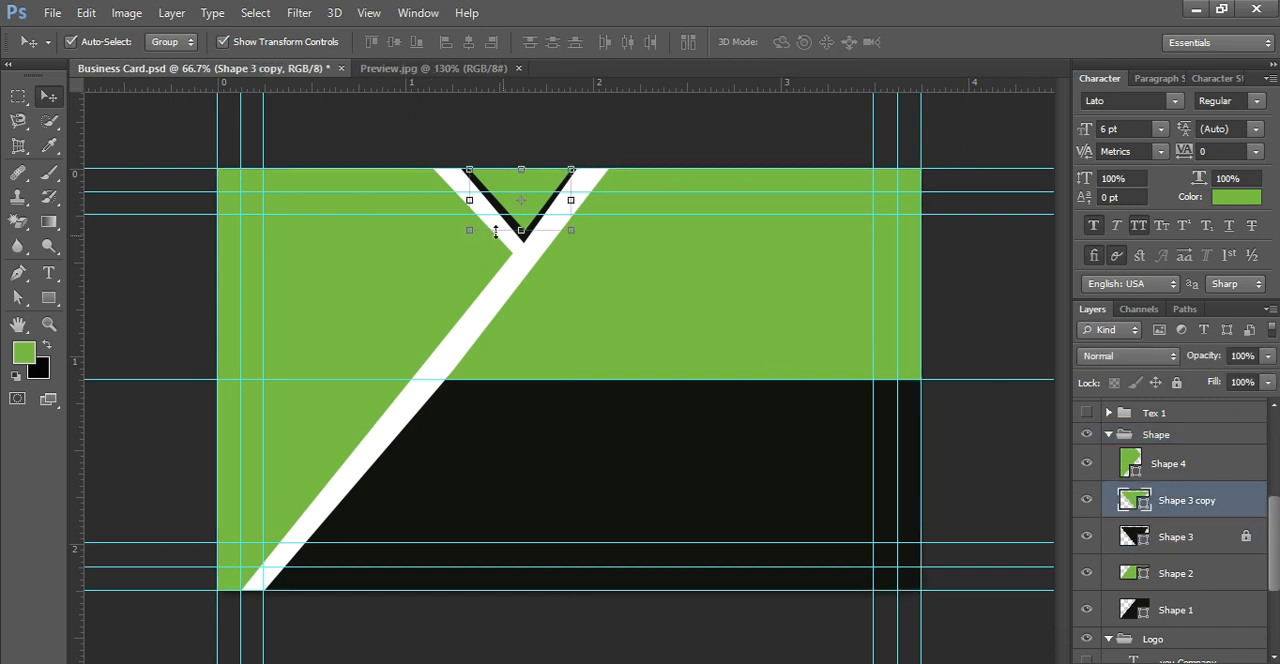
{"action": "left_click_drag", "start_coordinate": [508, 180], "coordinate": [500, 185]}
{"action": "left_click", "coordinate": [645, 276]}
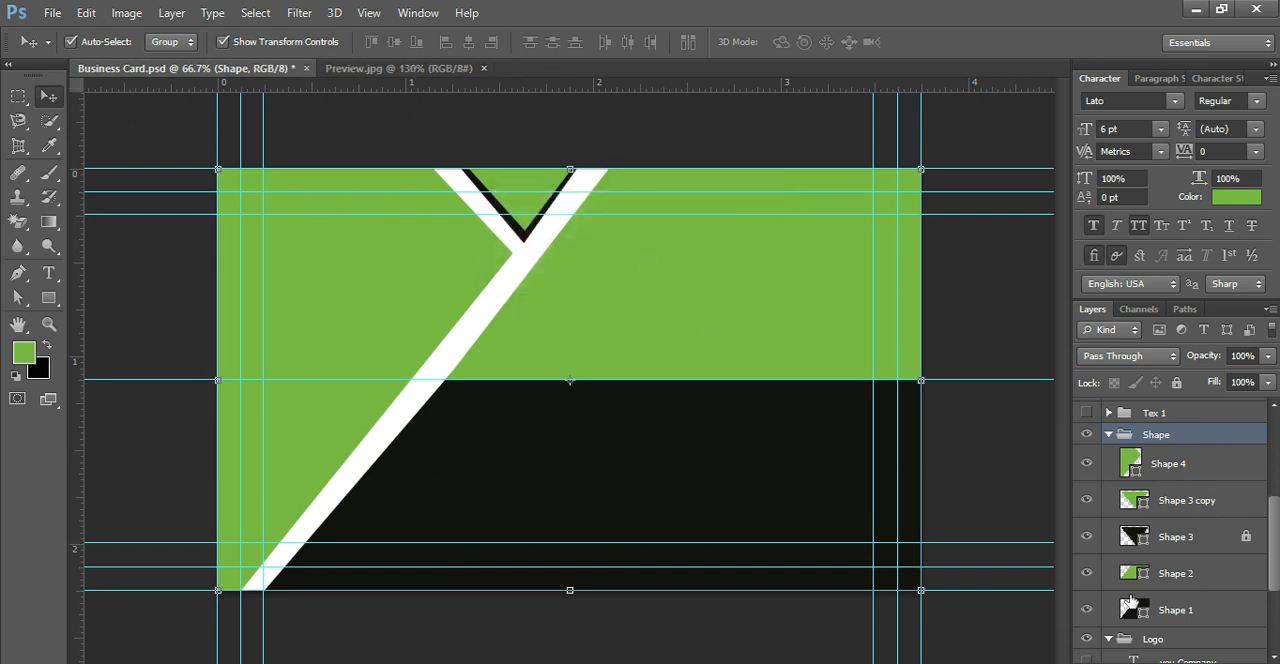
Step: Draw a narrow black strip with the Pen tool along the left green shape's diagonal edge, on a layer above Shape 1
{"action": "left_click", "coordinate": [1178, 618]}
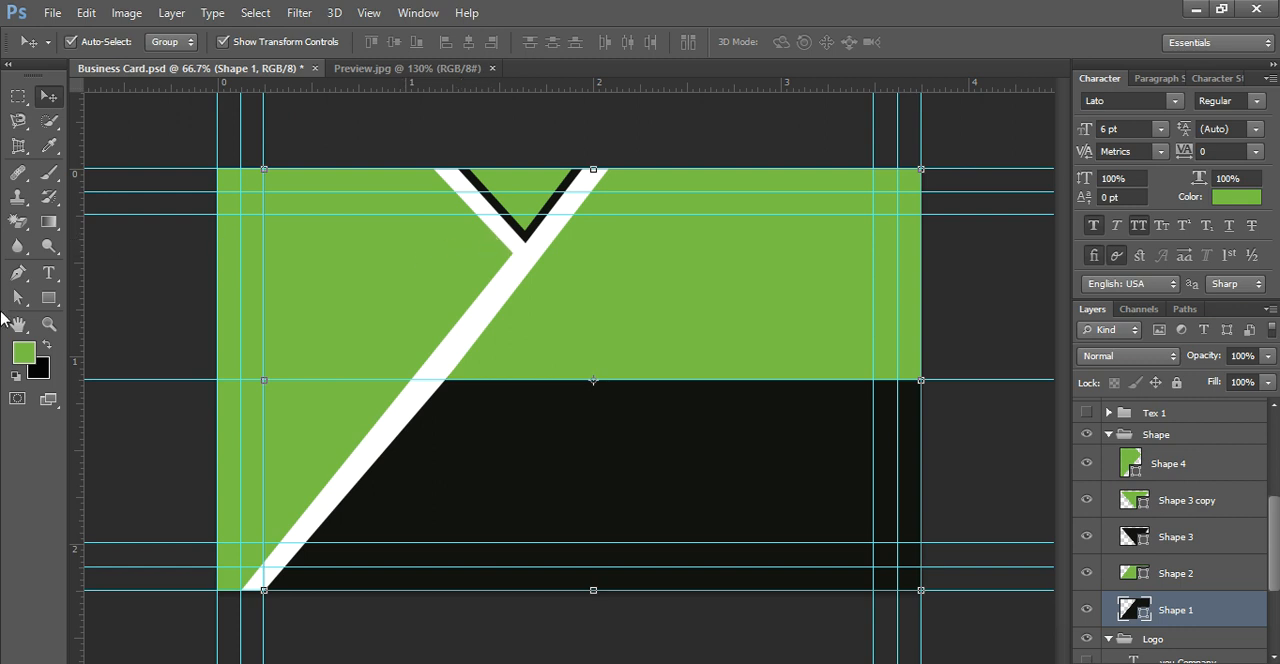
{"action": "left_click", "coordinate": [17, 273]}
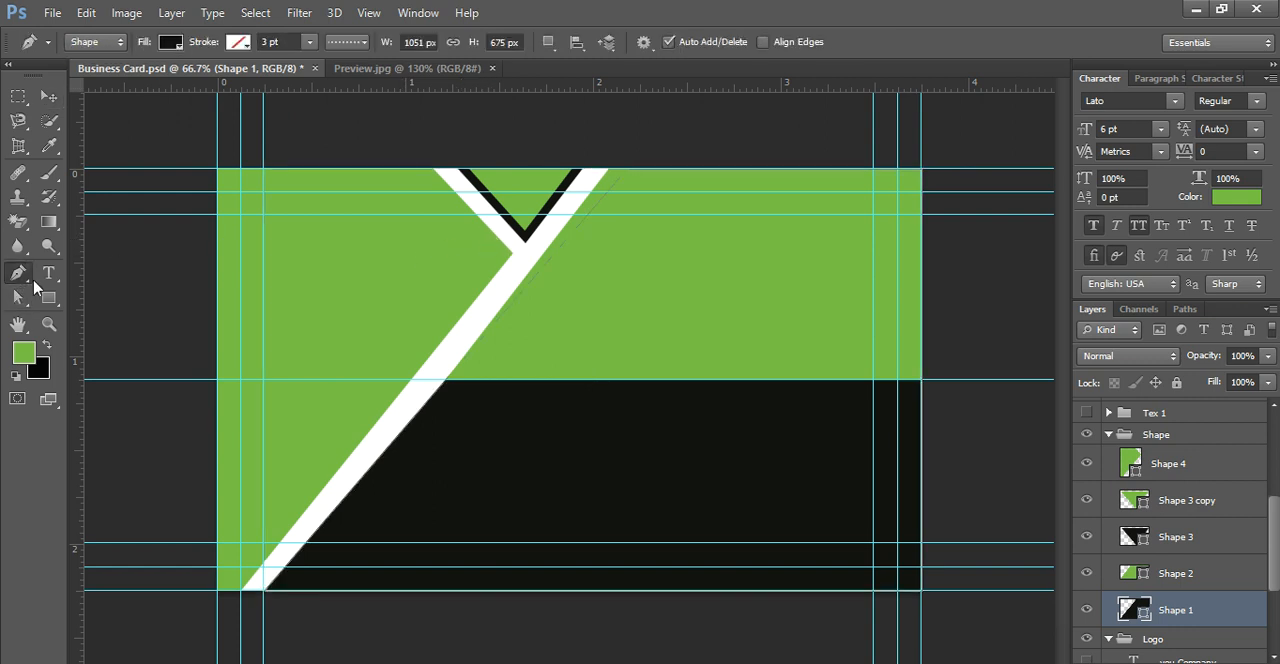
{"action": "left_click", "coordinate": [489, 235]}
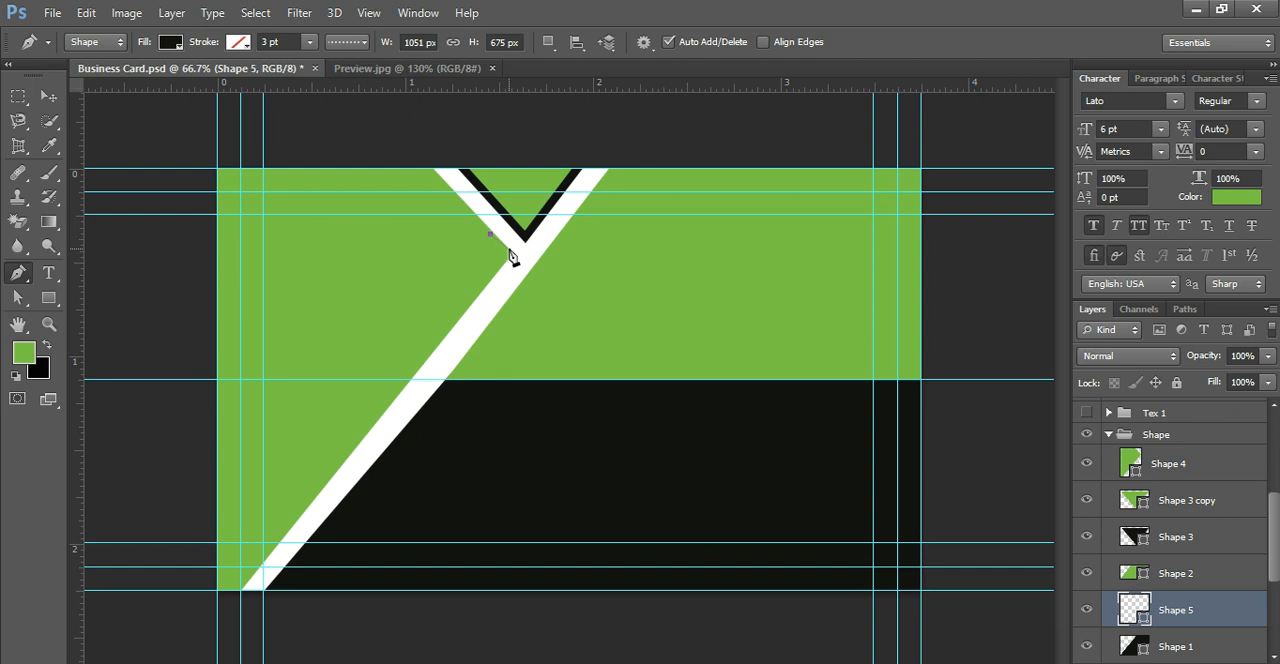
{"action": "left_click", "coordinate": [511, 255]}
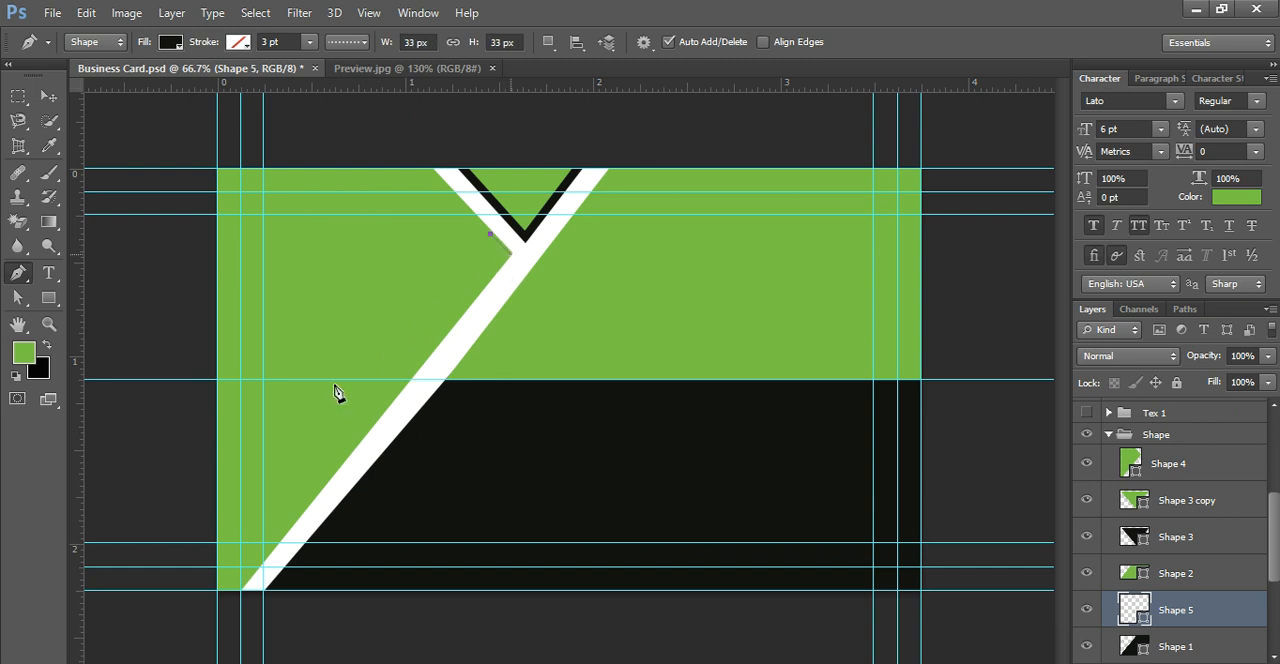
{"action": "left_click", "coordinate": [242, 594]}
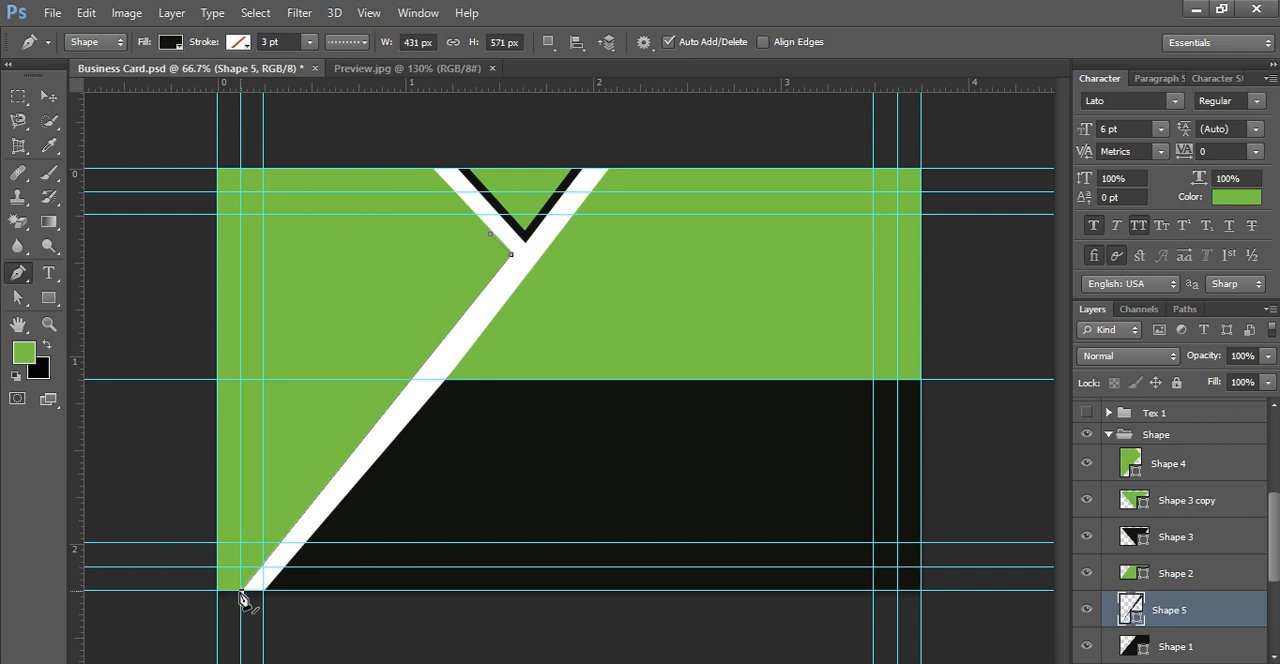
{"action": "left_click", "coordinate": [219, 591]}
{"action": "left_click", "coordinate": [491, 243]}
{"action": "double_click", "coordinate": [1131, 465]}
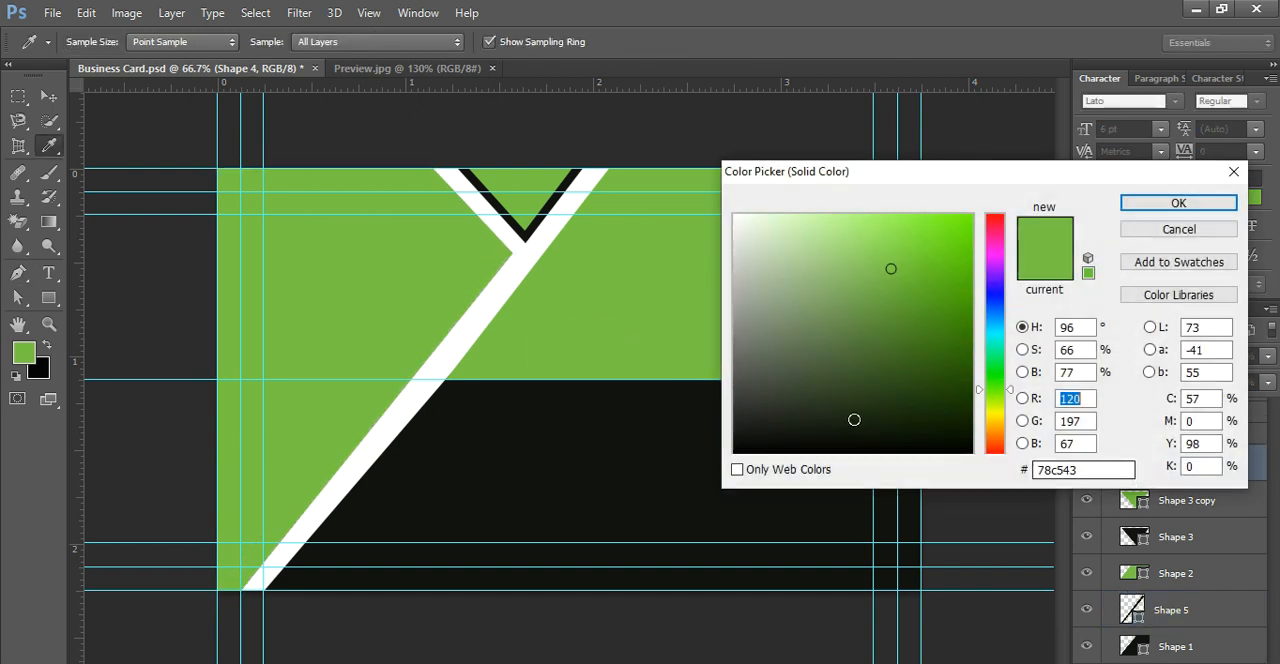
{"action": "left_click", "coordinate": [643, 482]}
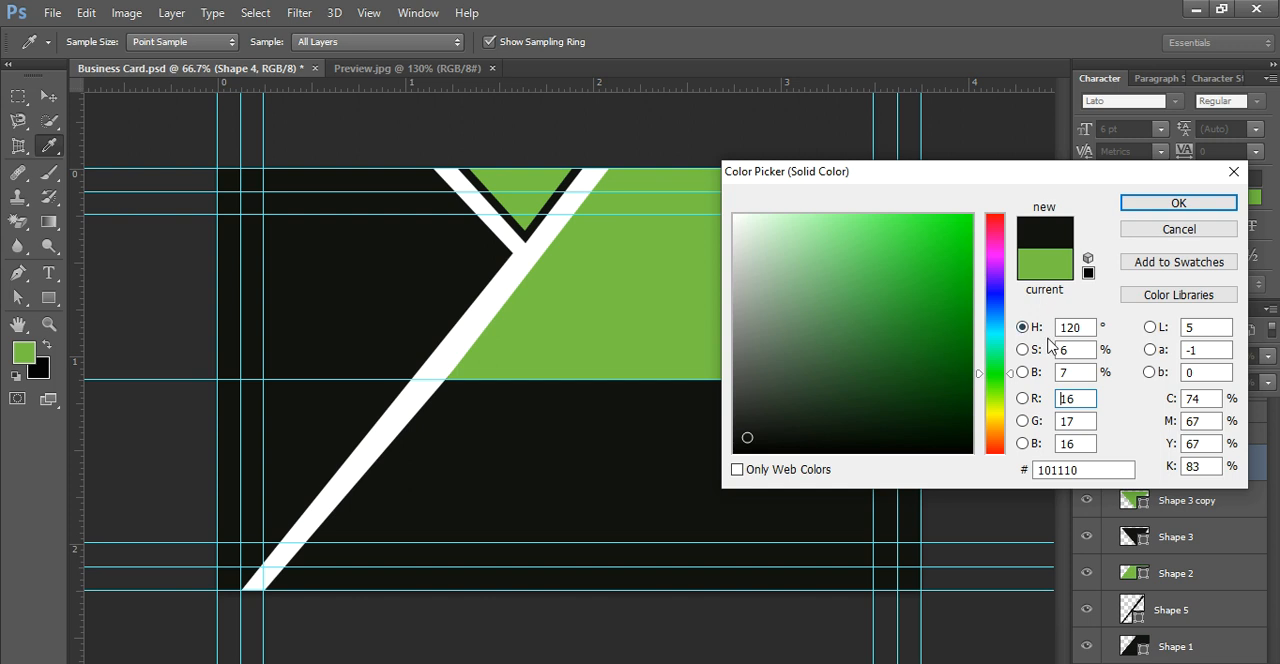
{"action": "left_click", "coordinate": [1230, 174]}
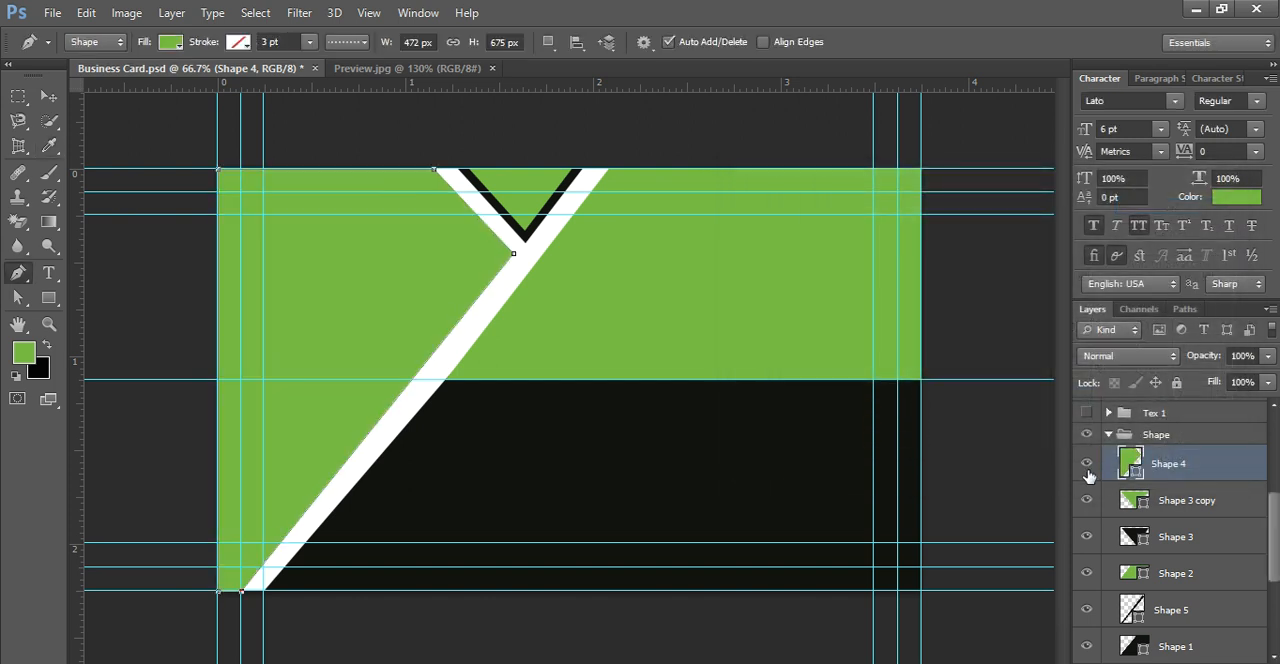
Step: Toggle the visibility of Shape 3 copy and Shape 4 to identify them, and move the Shape 5 layer above Shape 4
{"action": "left_click", "coordinate": [1088, 500]}
{"action": "left_click", "coordinate": [1088, 500]}
{"action": "left_click", "coordinate": [1087, 464]}
{"action": "left_click", "coordinate": [1087, 464]}
{"action": "left_click_drag", "start_coordinate": [1132, 612], "coordinate": [1124, 480]}
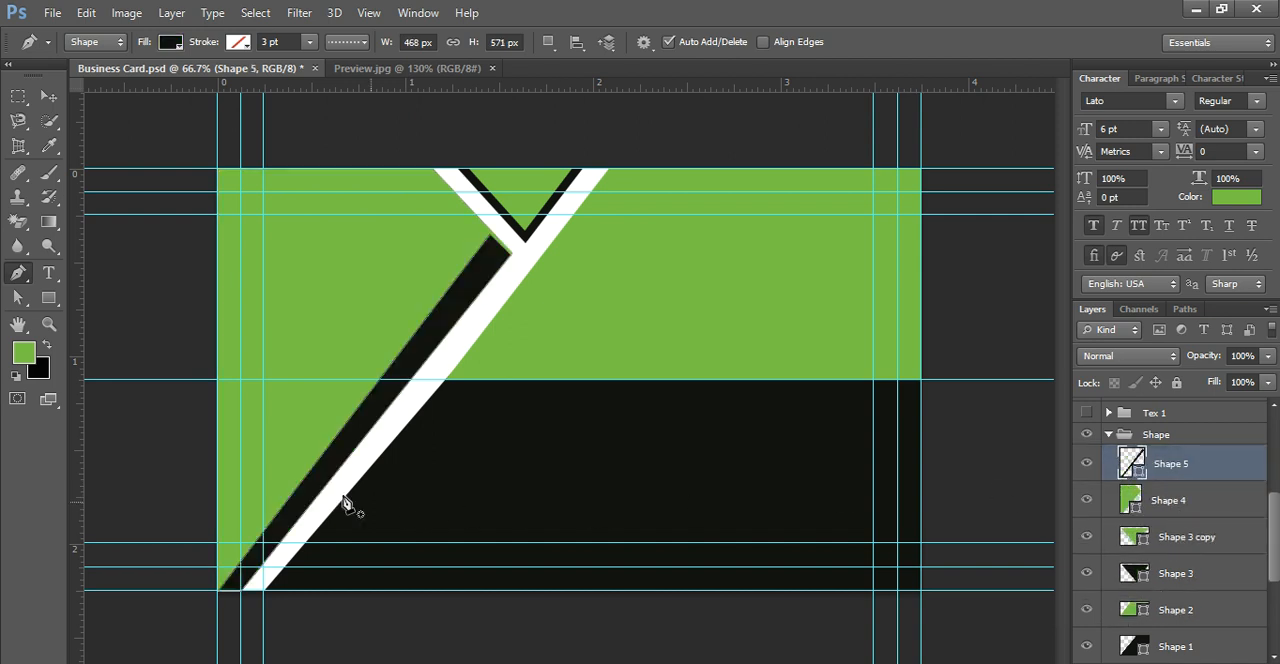
Step: Adjust the lower-left and upper anchor points of the black strip Shape 5, bringing it to about 471 px by 559 px
{"action": "left_click", "coordinate": [16, 303]}
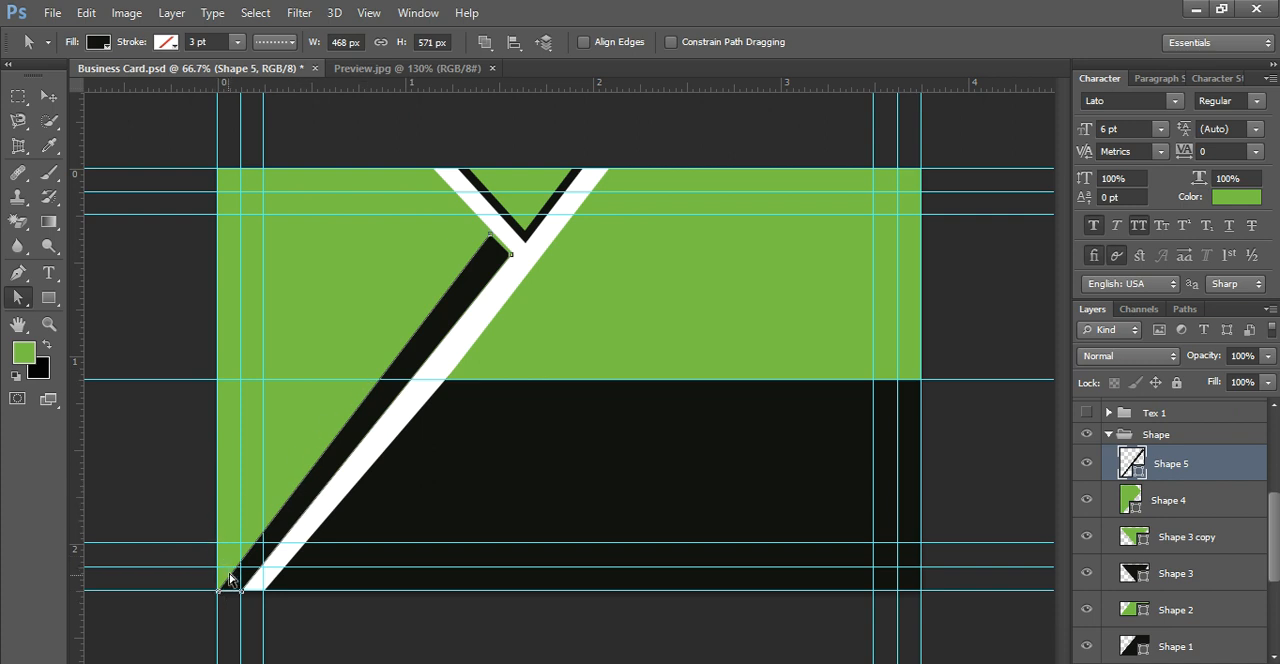
{"action": "left_click_drag", "start_coordinate": [217, 591], "coordinate": [217, 584]}
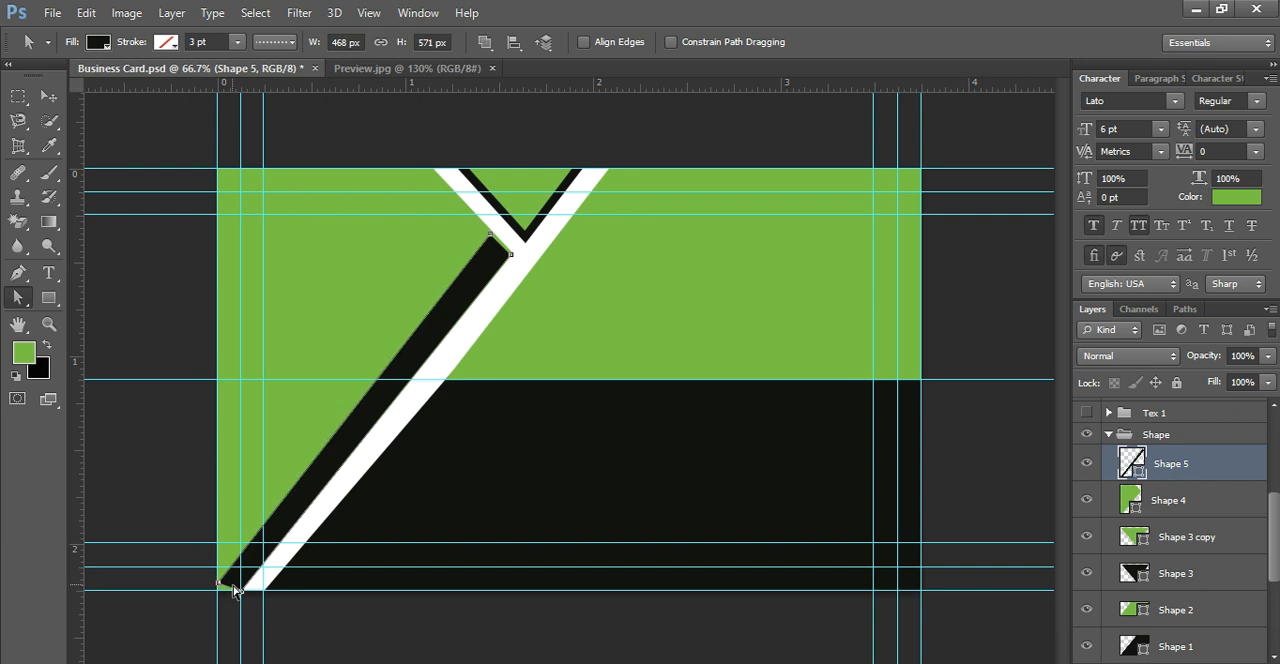
{"action": "left_click_drag", "start_coordinate": [216, 586], "coordinate": [217, 591]}
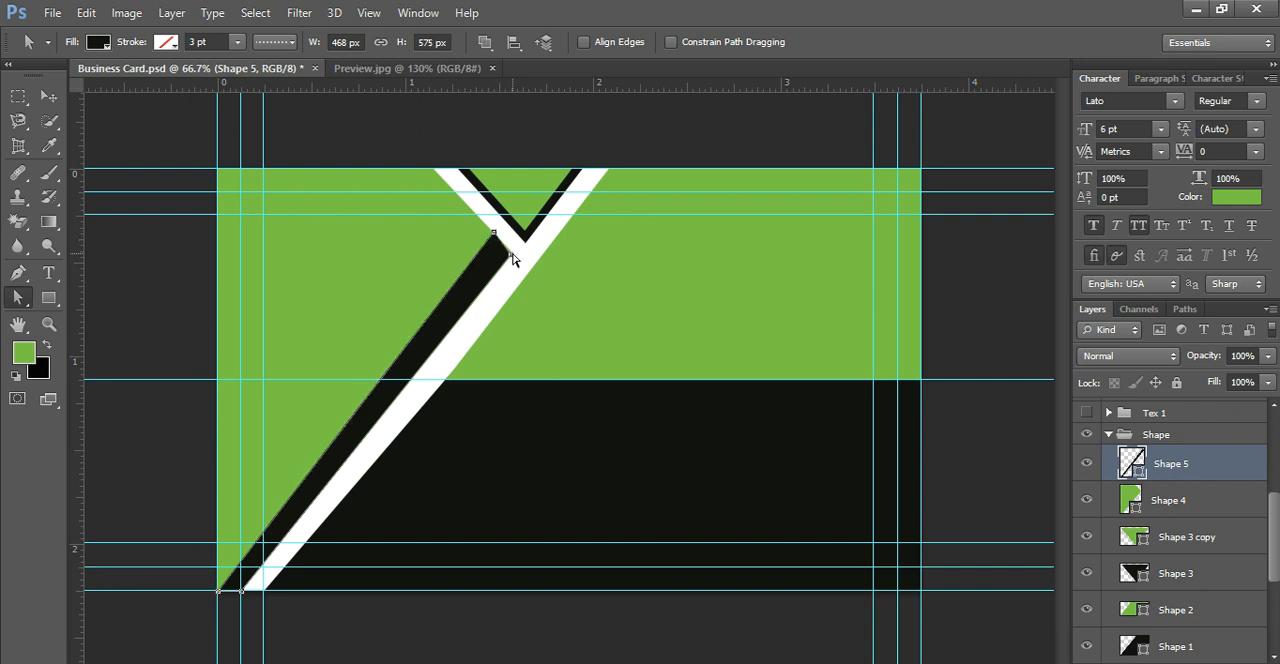
{"action": "left_click_drag", "start_coordinate": [512, 256], "coordinate": [514, 255]}
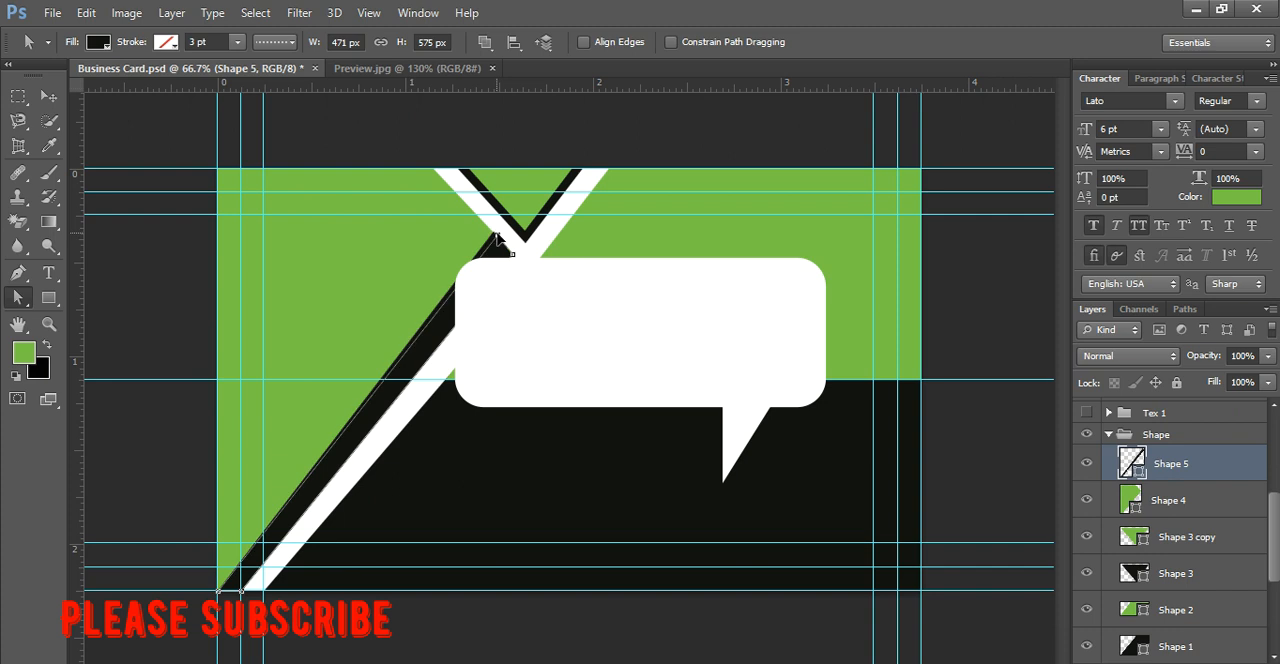
{"action": "left_click_drag", "start_coordinate": [497, 240], "coordinate": [490, 248]}
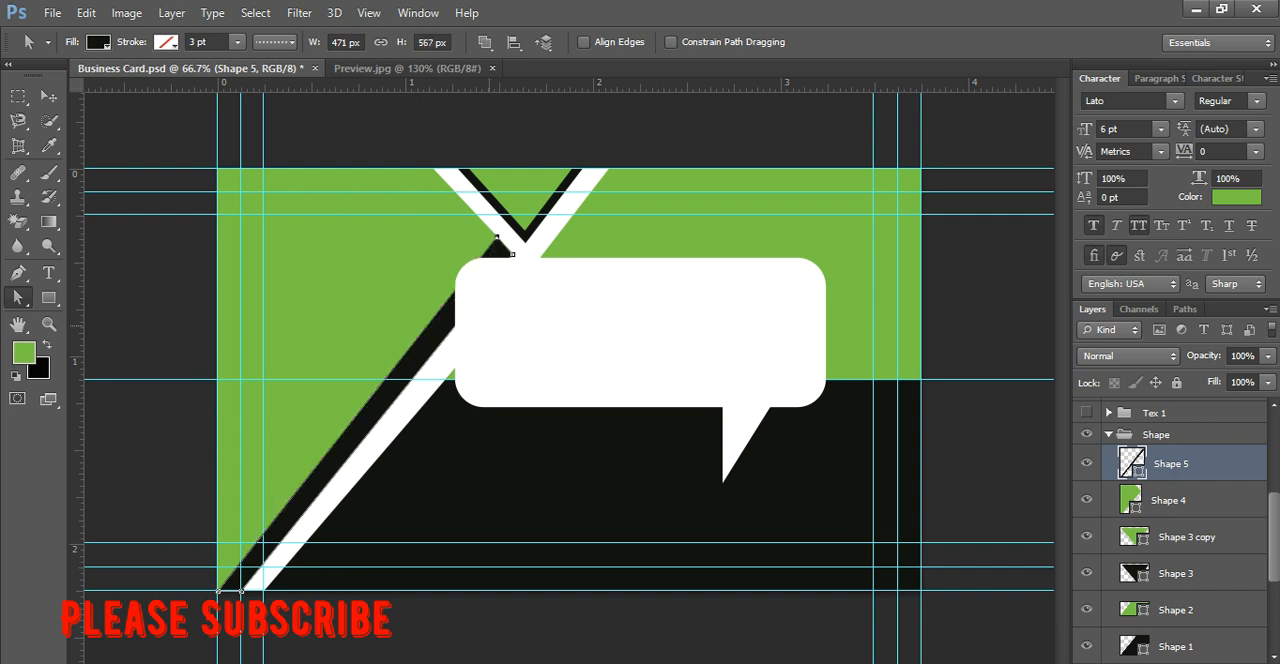
{"action": "left_click_drag", "start_coordinate": [499, 240], "coordinate": [502, 247]}
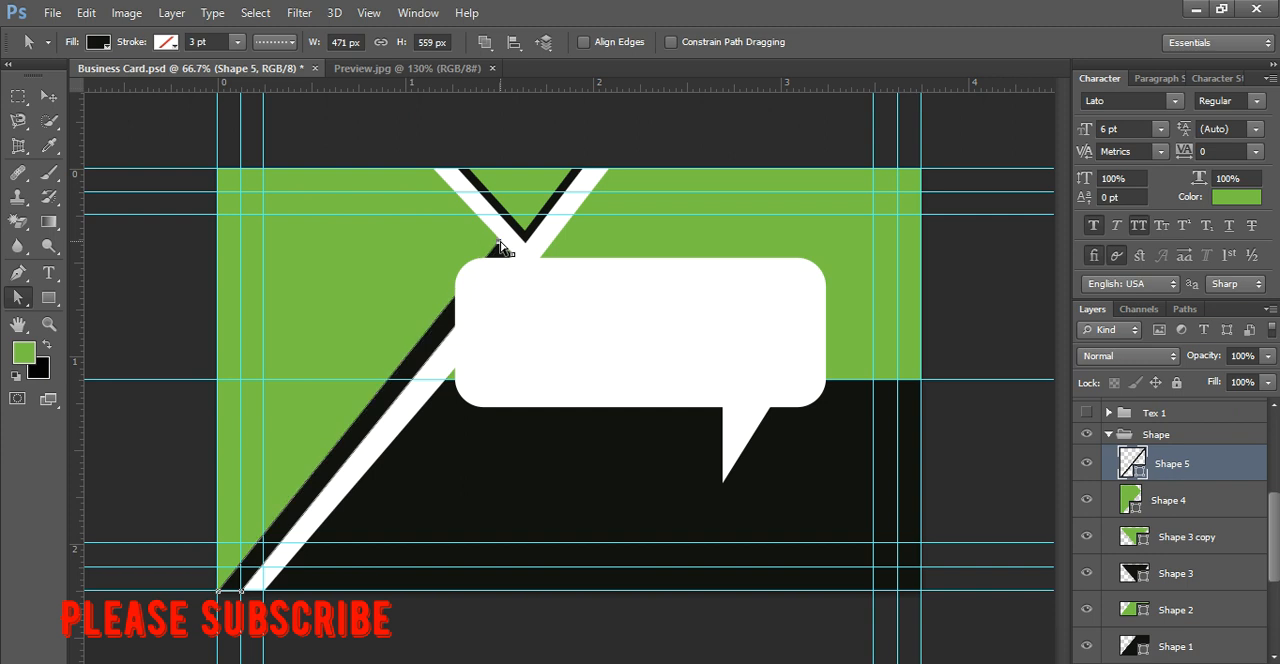
{"action": "left_click", "coordinate": [631, 477]}
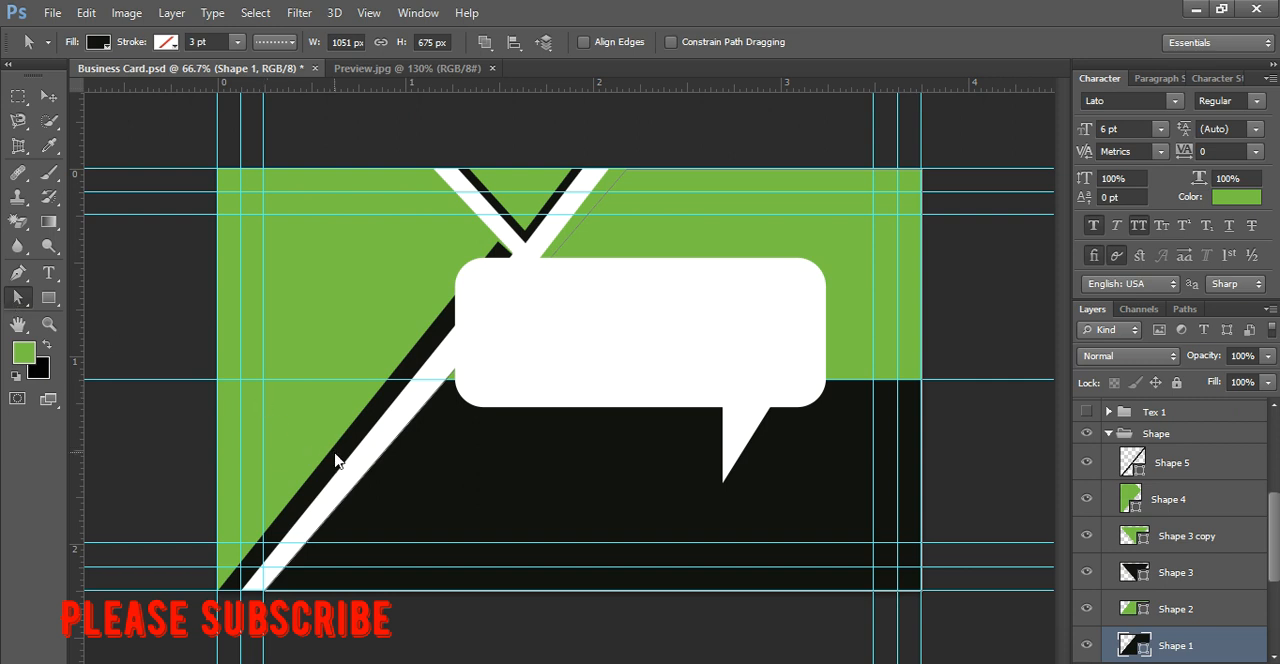
Step: Reselect Shape 5 and fine-tune its upper-left anchor with the Direct Selection tool, making the strip about 471 px by 564 px
{"action": "right_click", "coordinate": [20, 298]}
{"action": "left_click", "coordinate": [97, 311]}
{"action": "right_click", "coordinate": [20, 297]}
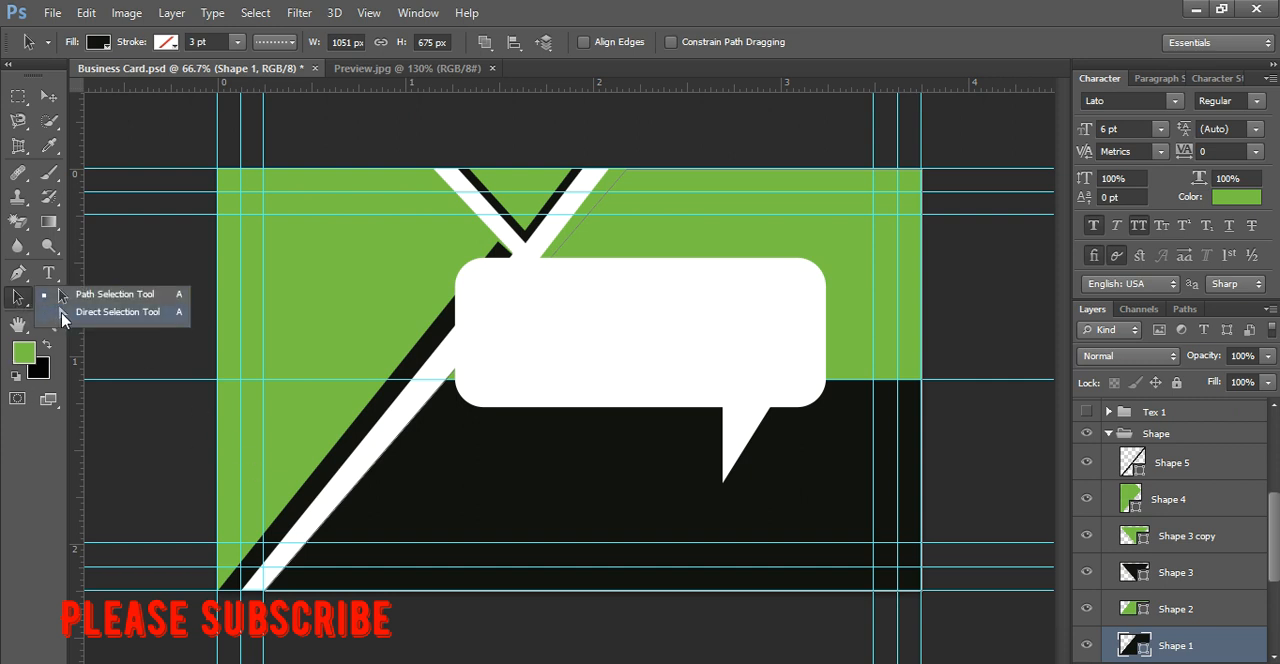
{"action": "left_click", "coordinate": [60, 313]}
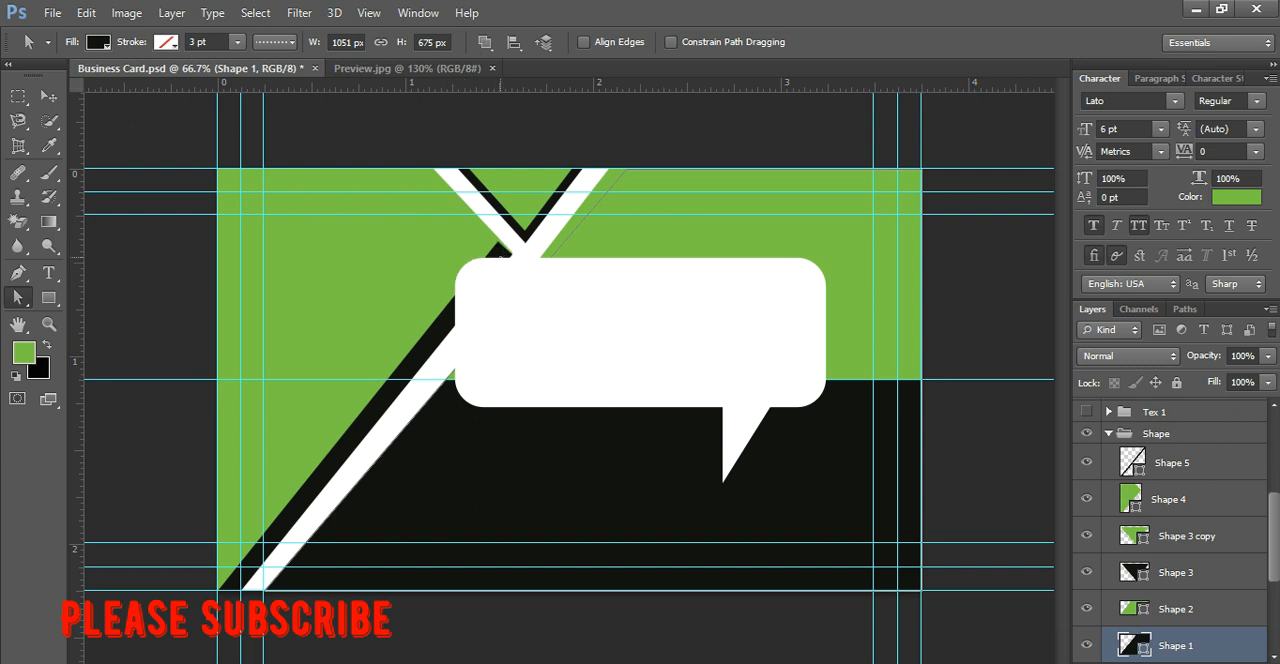
{"action": "left_click", "coordinate": [1130, 470]}
{"action": "left_click_drag", "start_coordinate": [498, 240], "coordinate": [497, 235]}
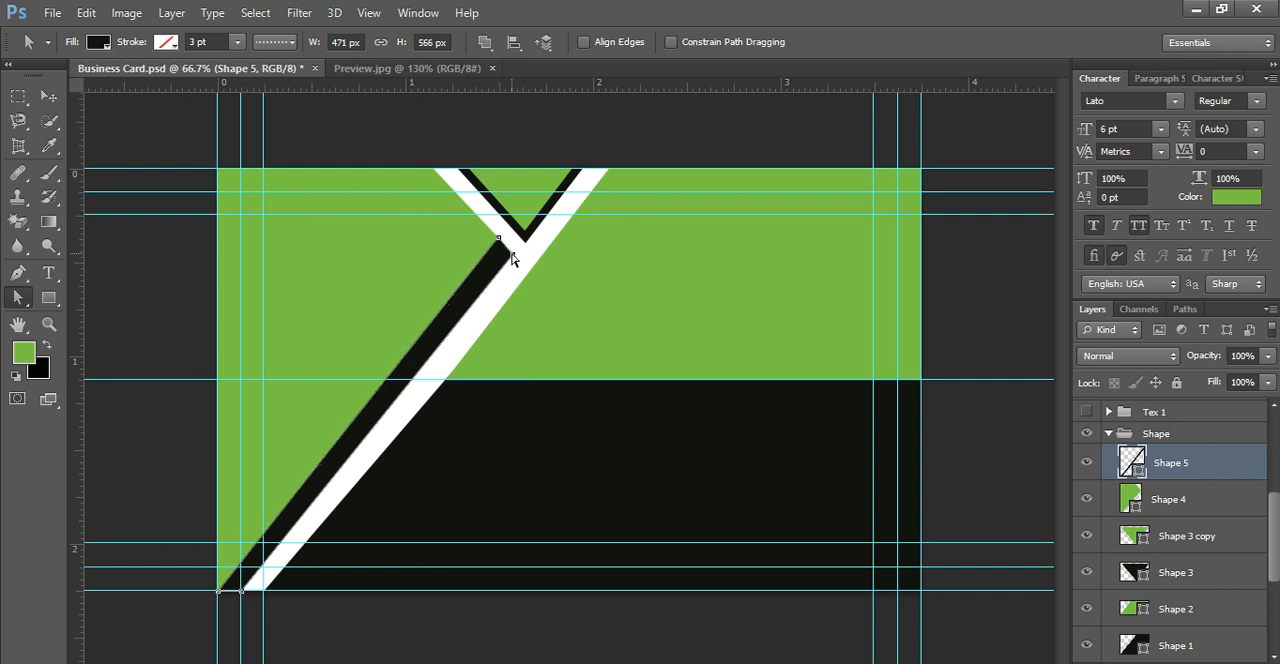
{"action": "left_click", "coordinate": [217, 590]}
{"action": "left_click_drag", "start_coordinate": [499, 238], "coordinate": [501, 240]}
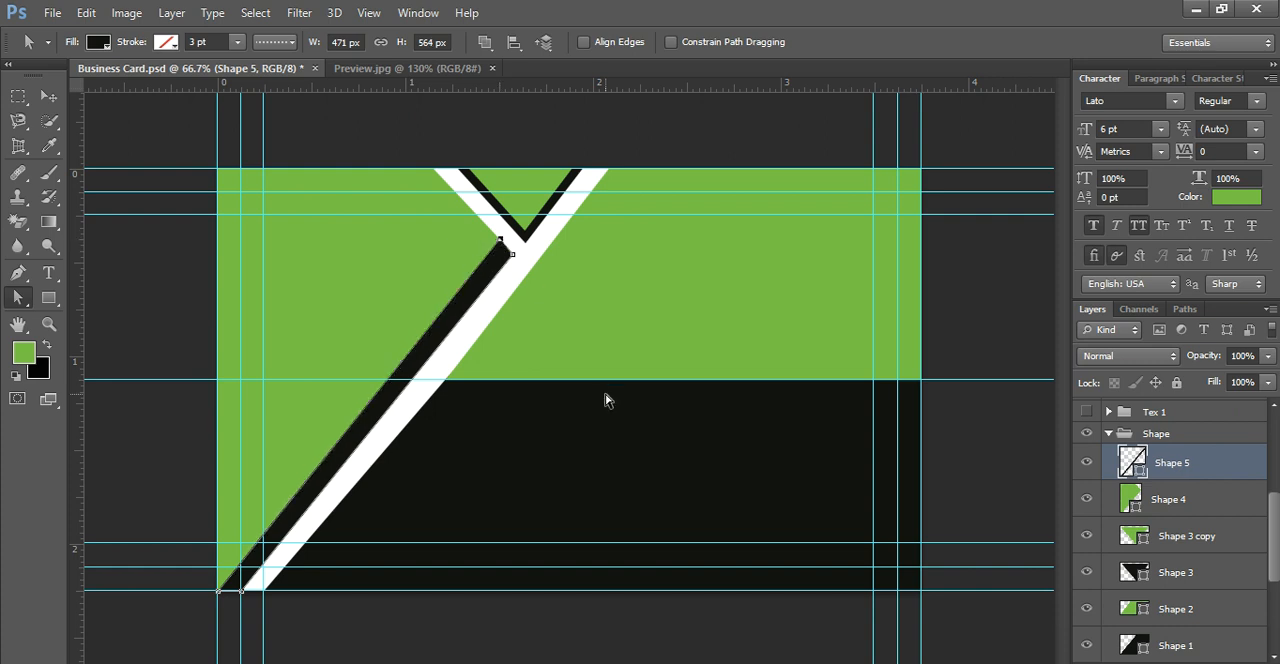
{"action": "left_click", "coordinate": [605, 400]}
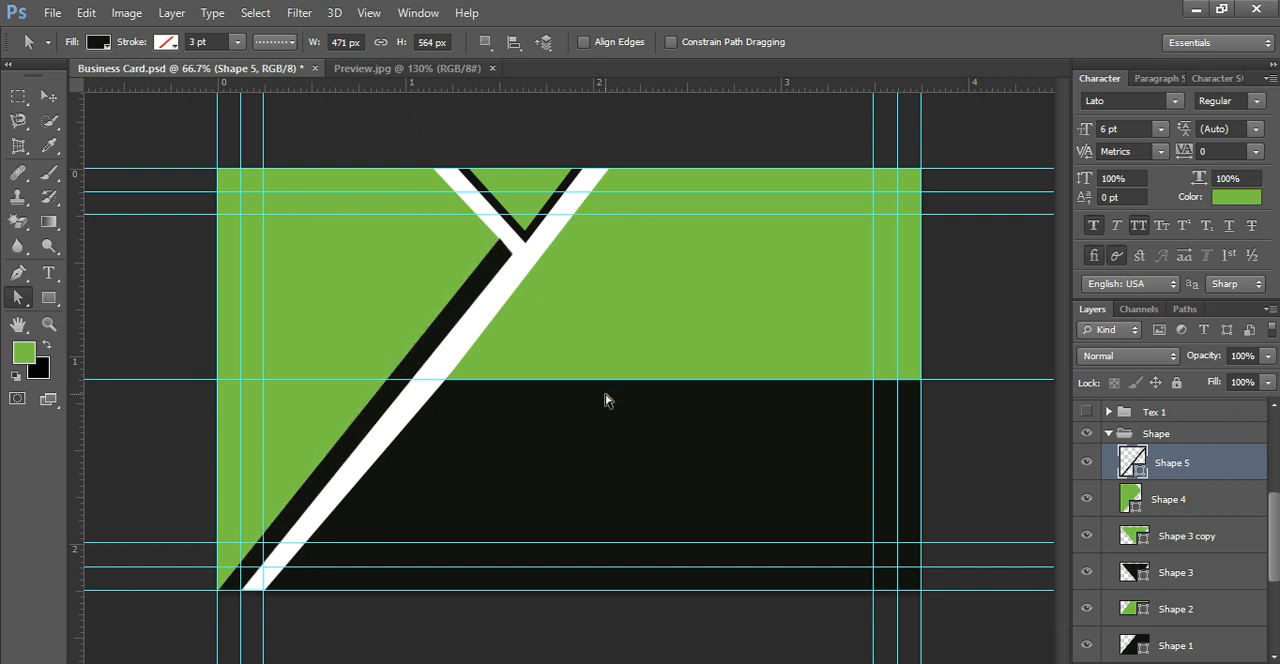
Step: Collapse the Shape layer group and review the Logo and BG groups in the layer stack
{"action": "left_click", "coordinate": [1134, 566]}
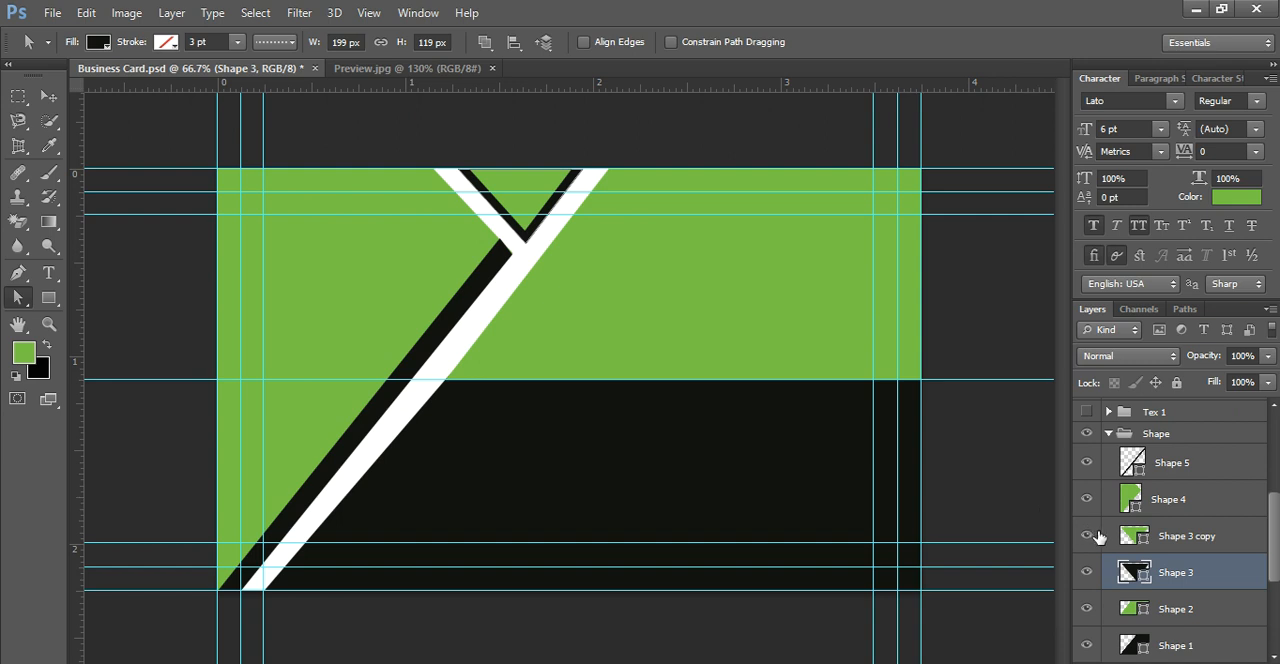
{"action": "scroll", "coordinate": [1126, 522], "scroll_direction": "up", "scroll_amount": 1}
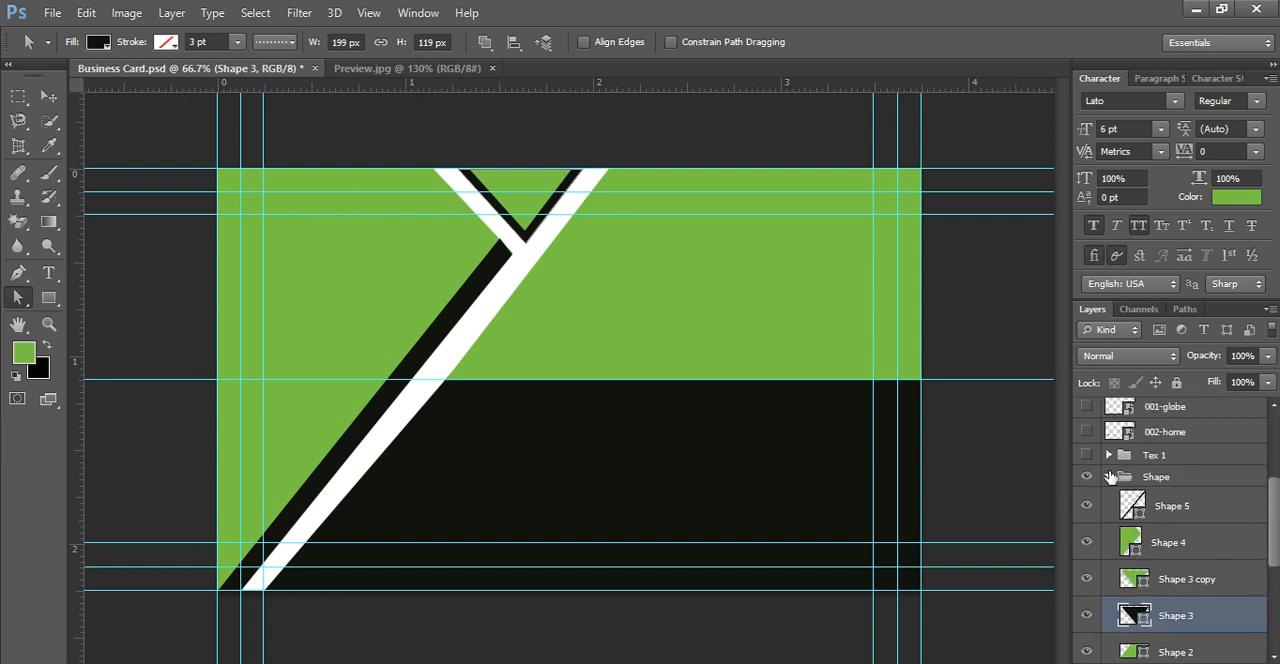
{"action": "left_click", "coordinate": [1109, 477]}
{"action": "scroll", "coordinate": [1116, 496], "scroll_direction": "down", "scroll_amount": 1}
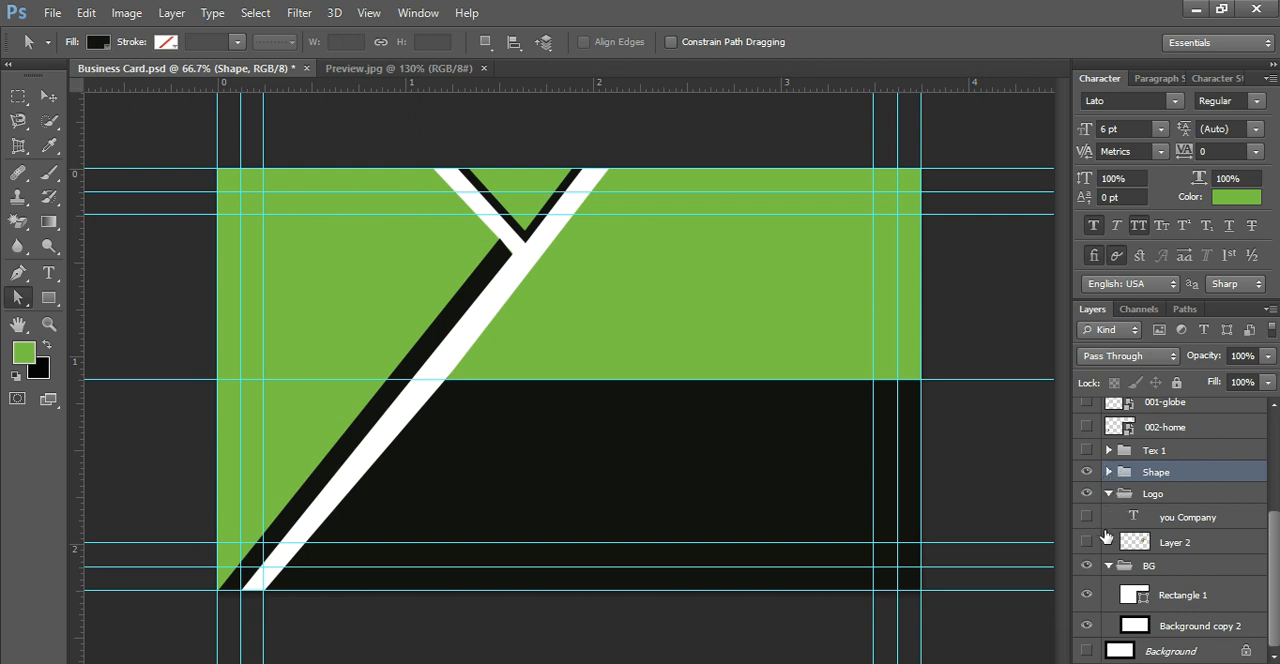
{"action": "scroll", "coordinate": [1170, 530], "scroll_direction": "up", "scroll_amount": 1}
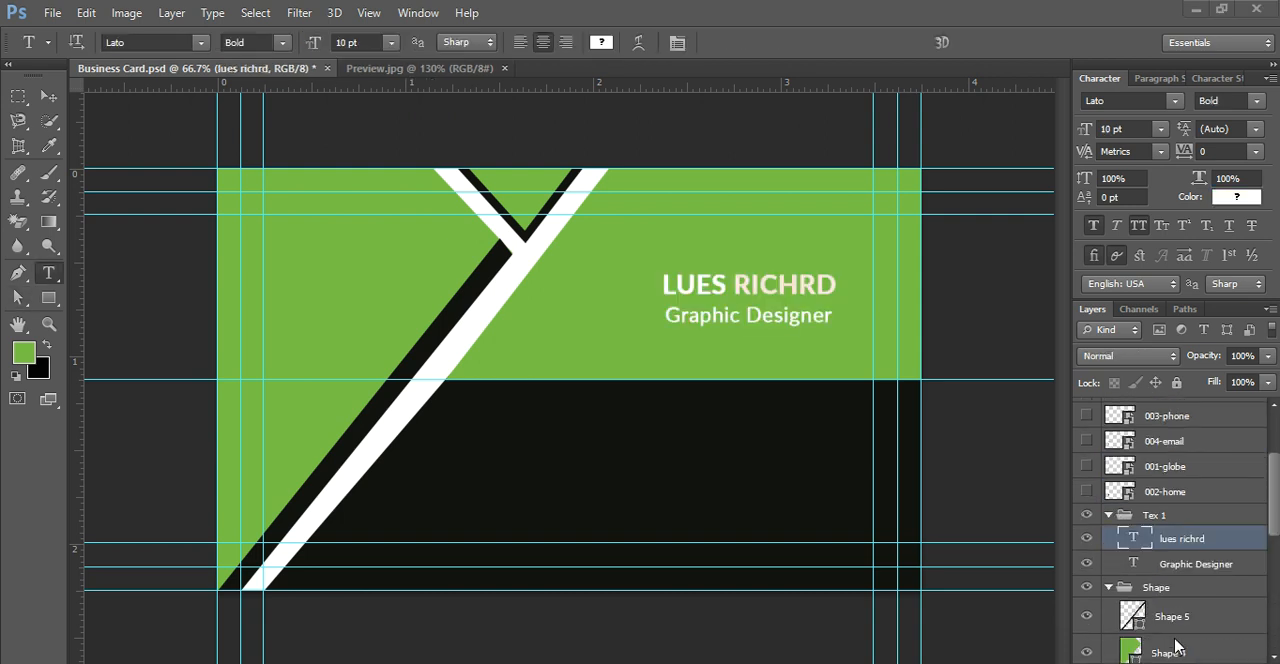
{"action": "scroll", "coordinate": [1140, 570], "scroll_direction": "down", "scroll_amount": 4}
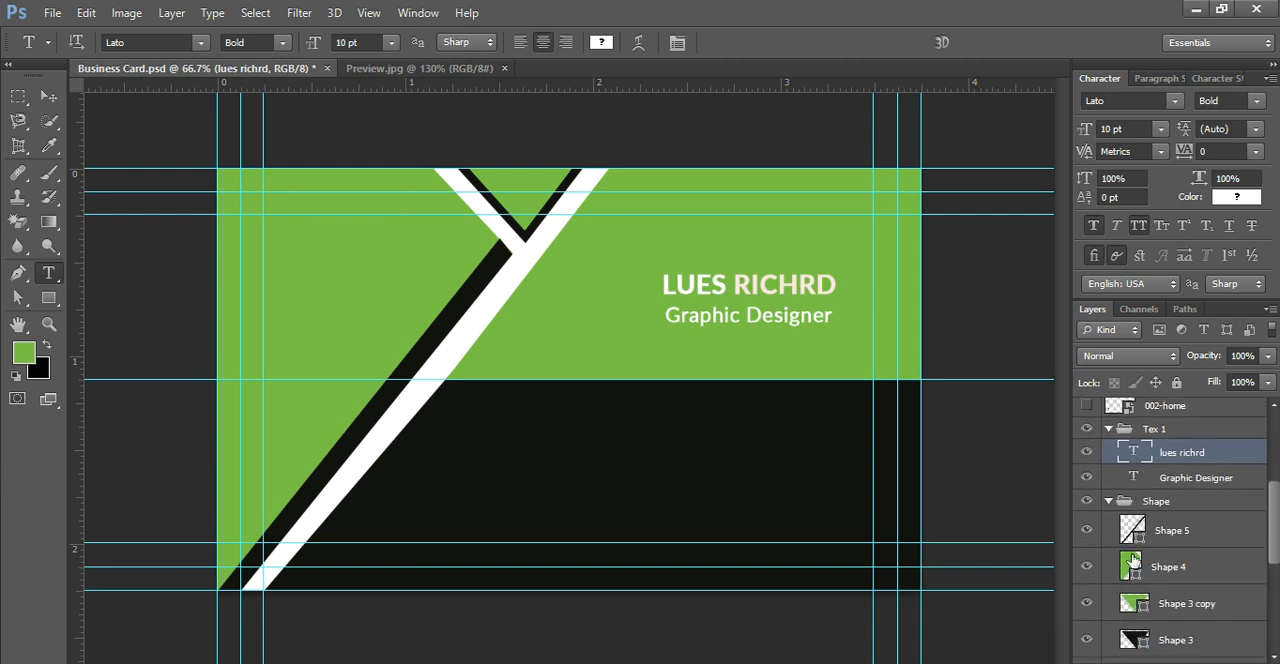
Step: Place the image Career-in-Finance-FA-08-09-2018 directly above the Shape 4 layer
{"action": "left_click", "coordinate": [1131, 565]}
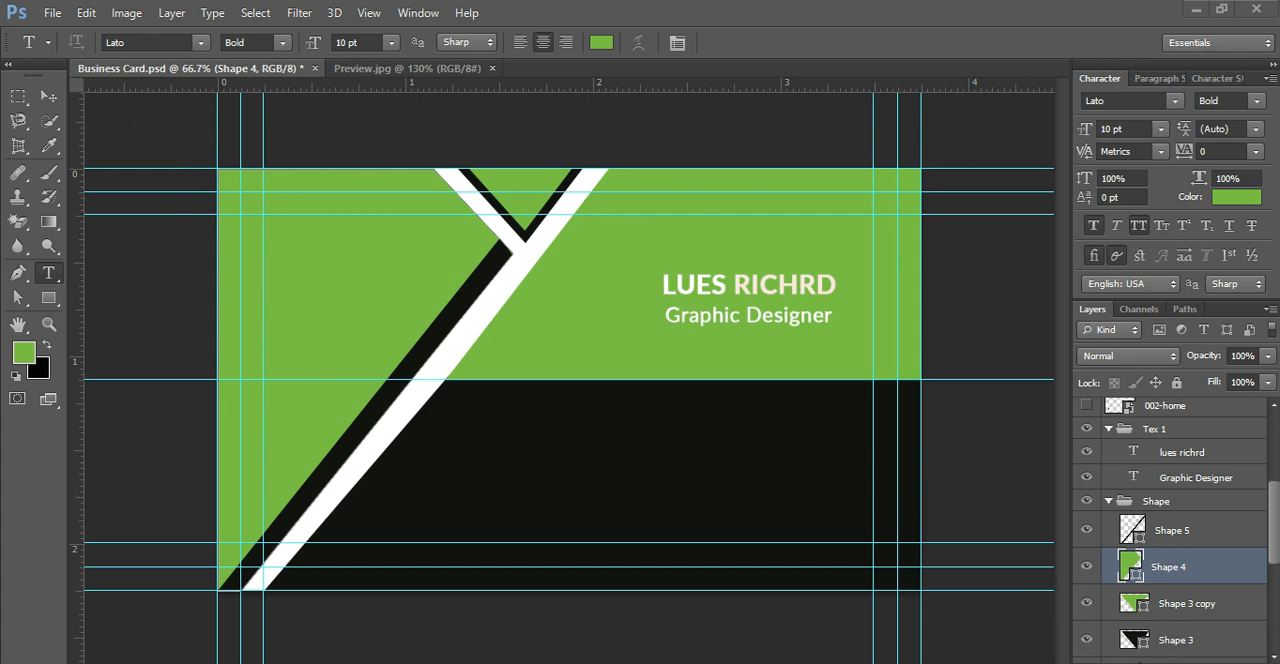
{"action": "left_click", "coordinate": [52, 12]}
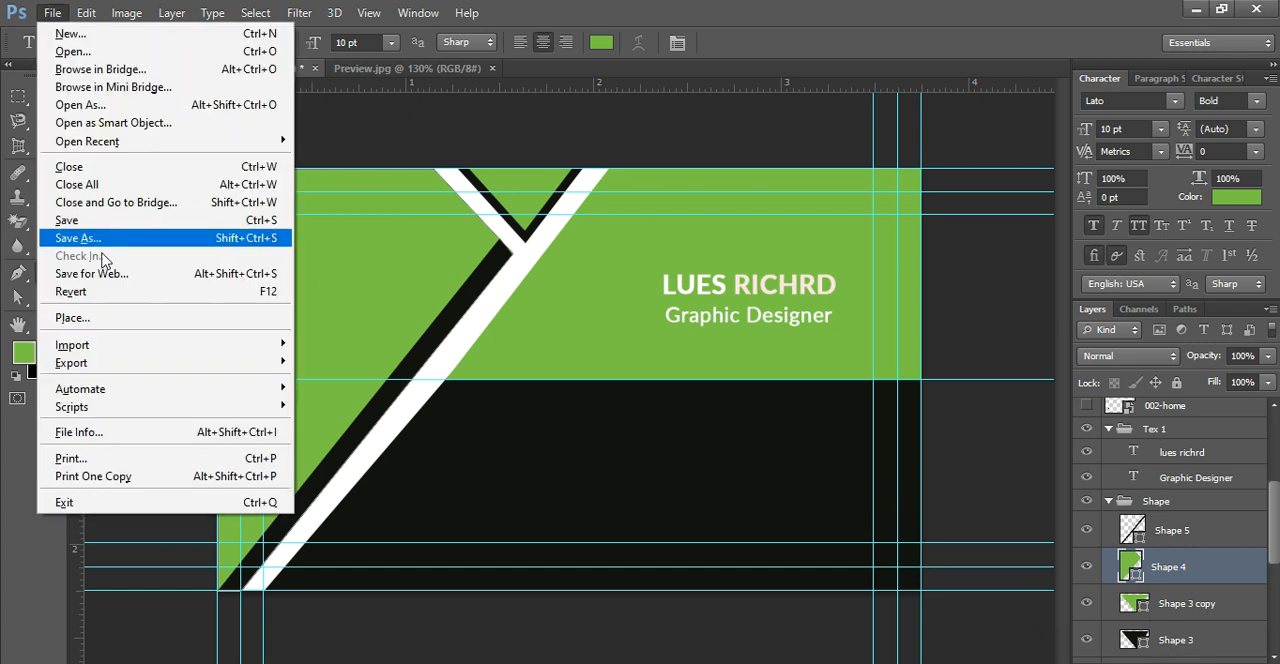
{"action": "left_click", "coordinate": [72, 318]}
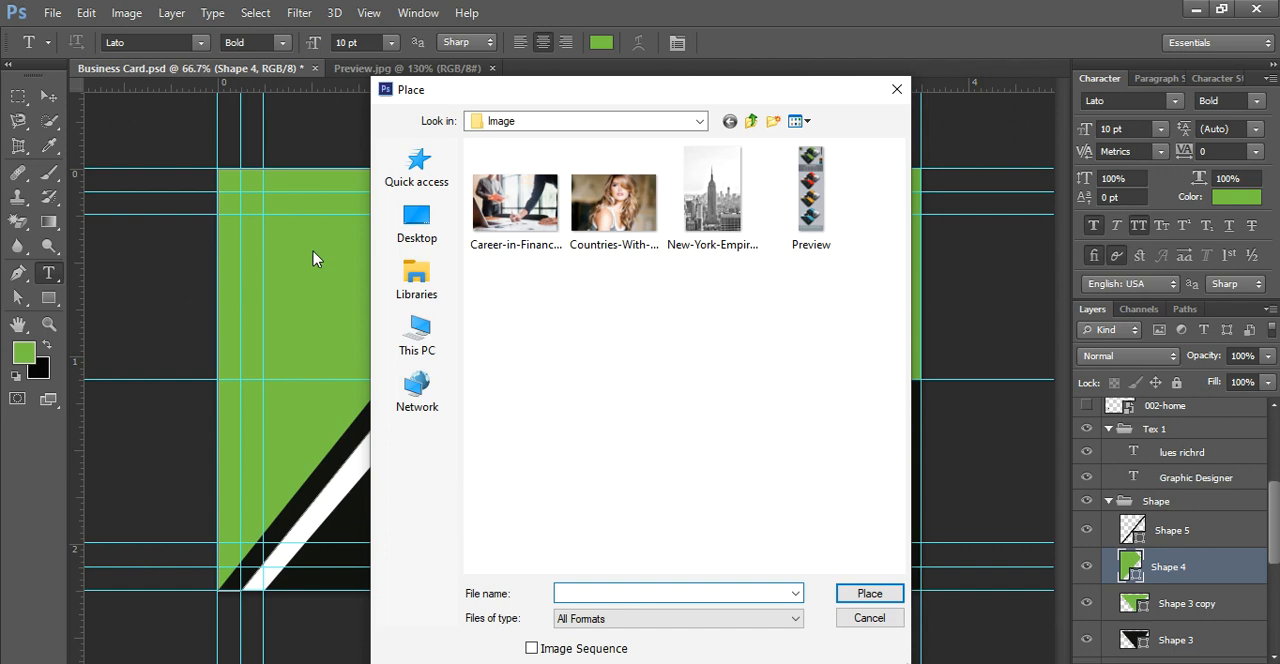
{"action": "left_click", "coordinate": [520, 200]}
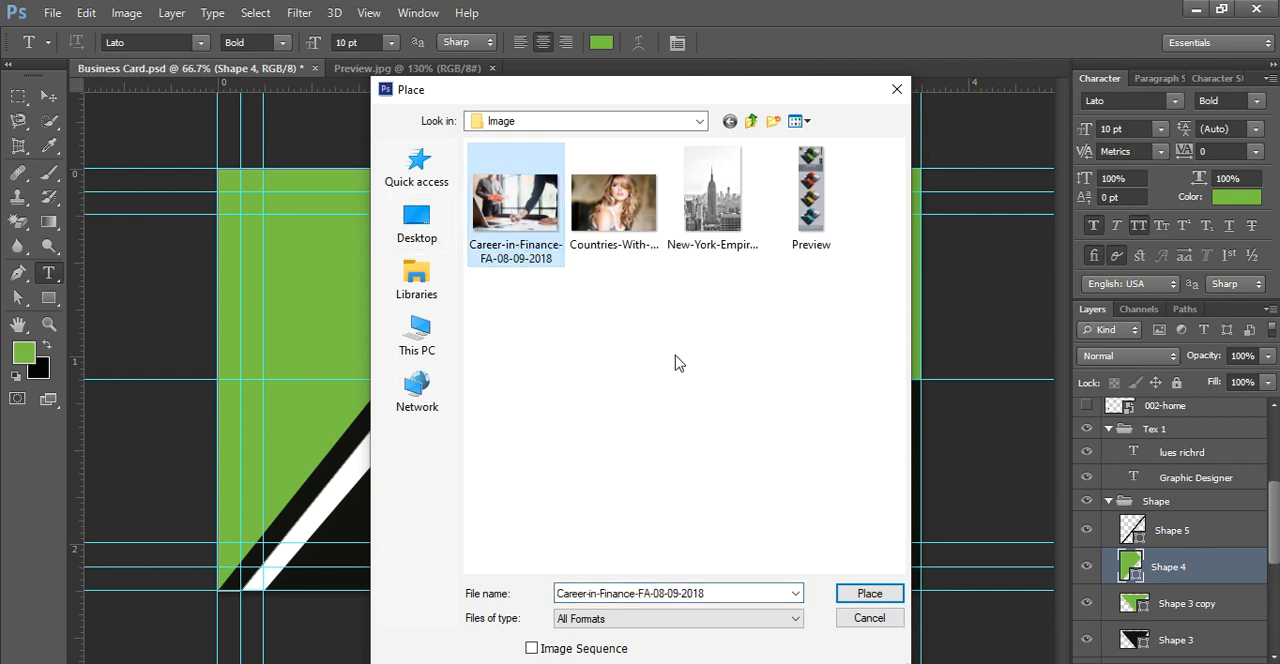
{"action": "left_click", "coordinate": [862, 594]}
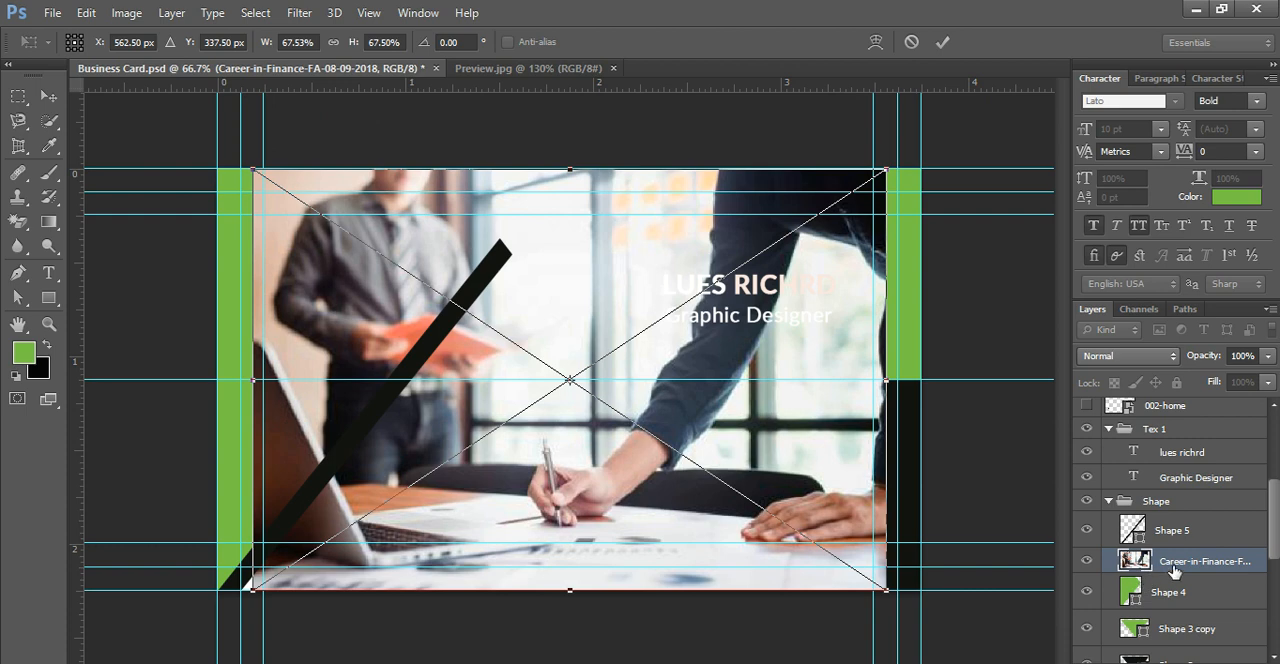
{"action": "key", "text": "Return"}
Step: Commit the placed office photo, then shrink and move it over the card's left part, scaled to 47.73% width and 67.50% height
{"action": "key", "text": "t"}
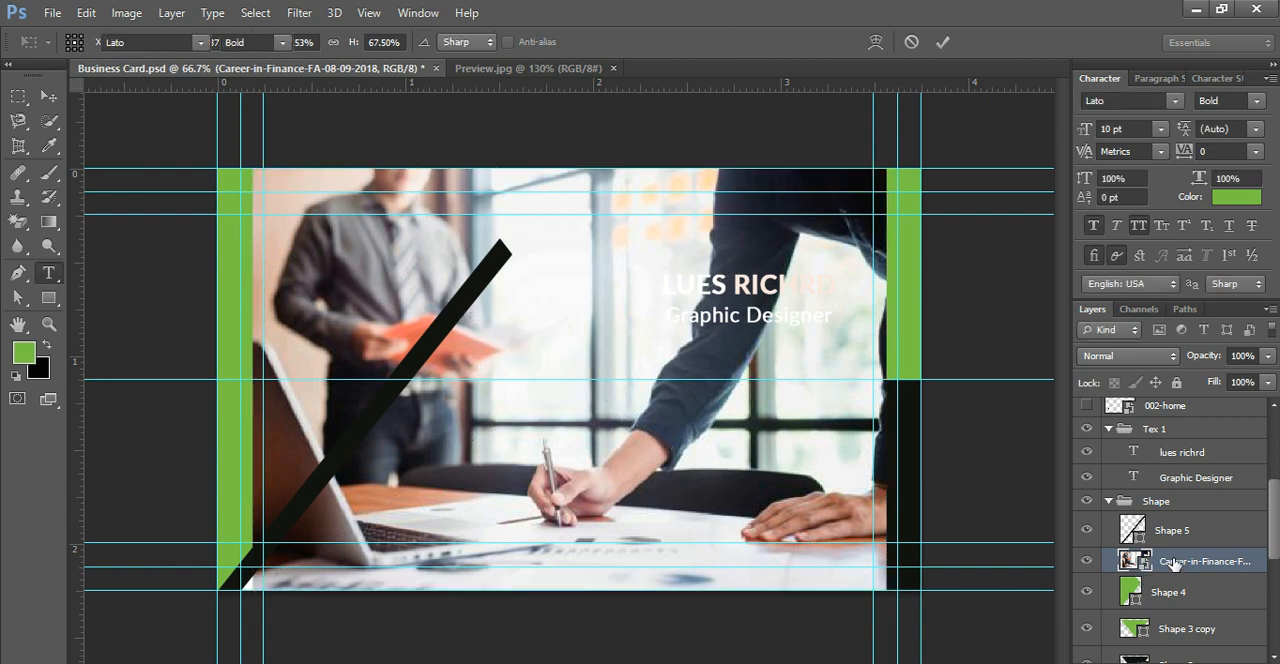
{"action": "left_click", "coordinate": [48, 95]}
{"action": "left_click_drag", "start_coordinate": [256, 171], "coordinate": [388, 259]}
{"action": "left_click_drag", "start_coordinate": [590, 330], "coordinate": [467, 282]}
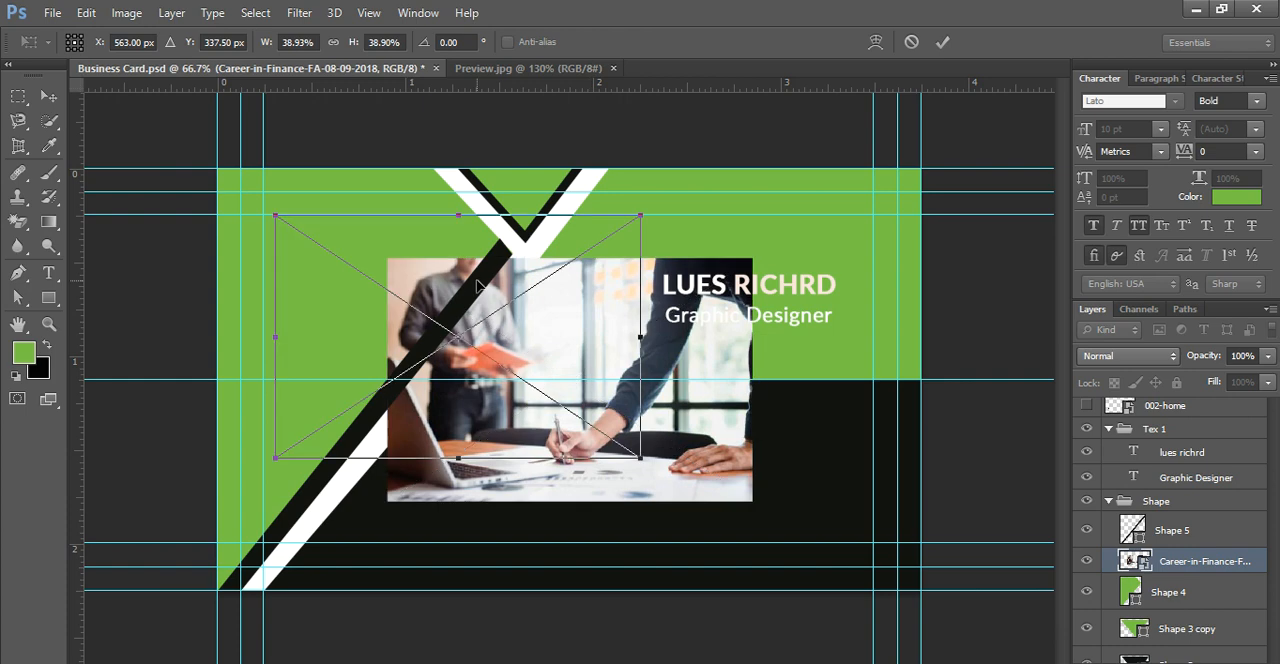
{"action": "left_click_drag", "start_coordinate": [411, 251], "coordinate": [324, 220]}
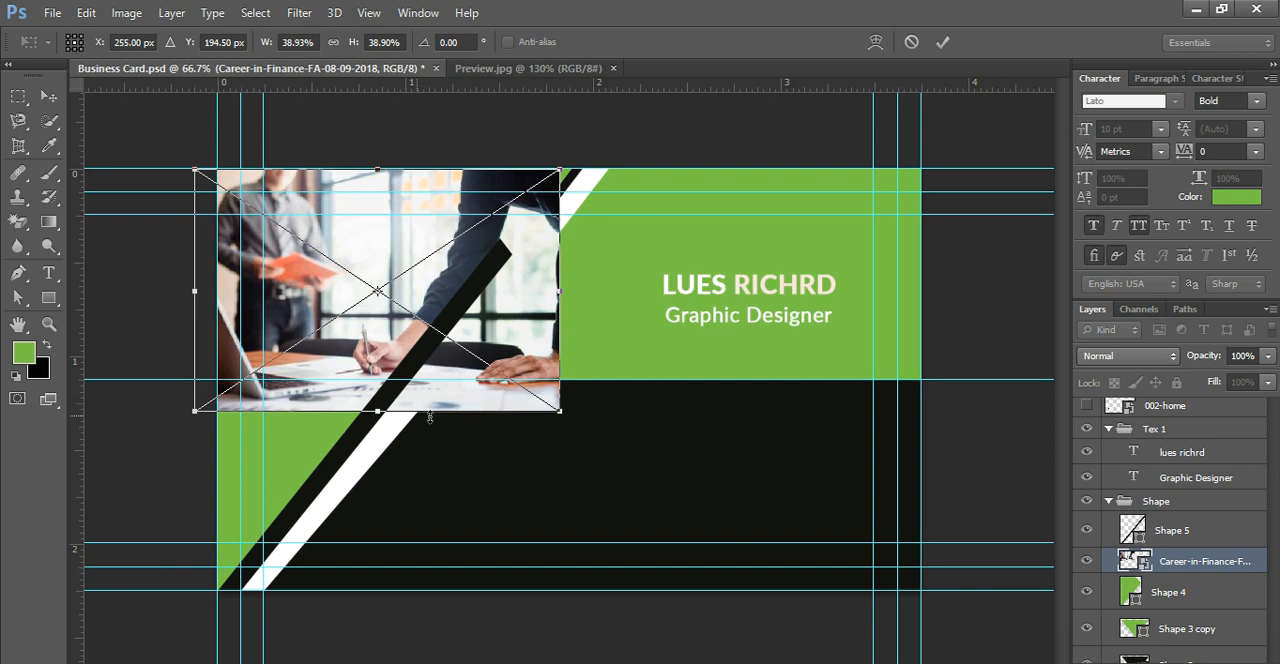
{"action": "left_click_drag", "start_coordinate": [562, 414], "coordinate": [648, 597]}
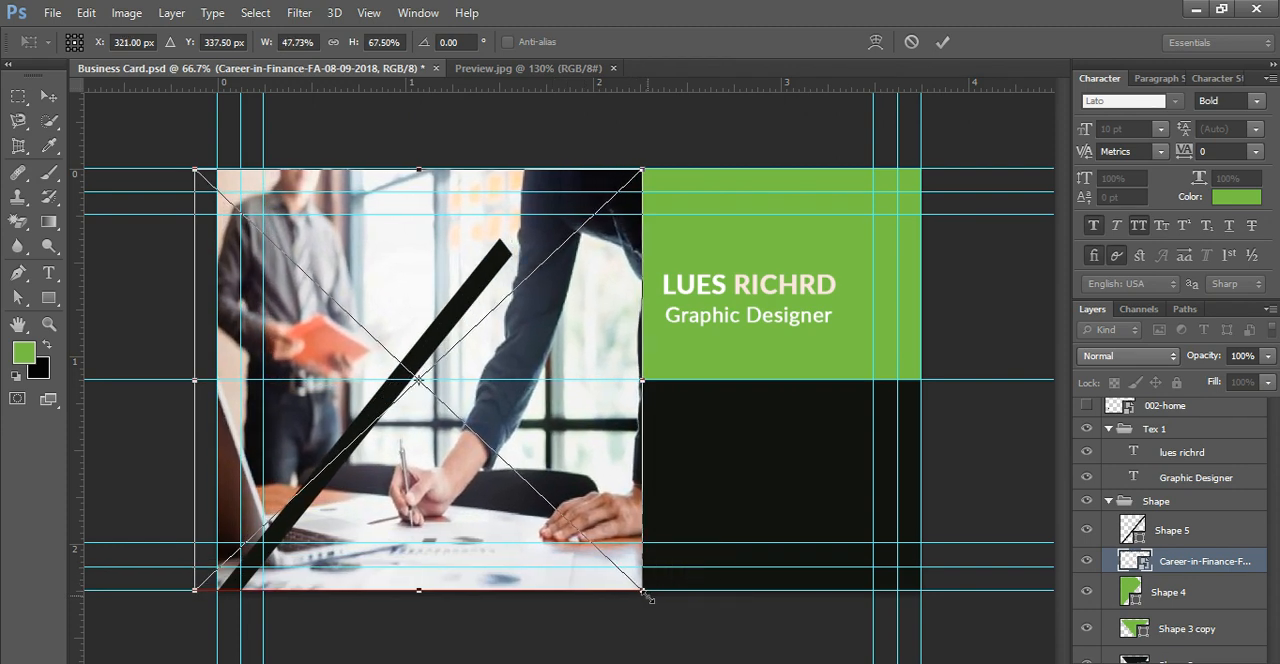
{"action": "key", "text": "Return"}
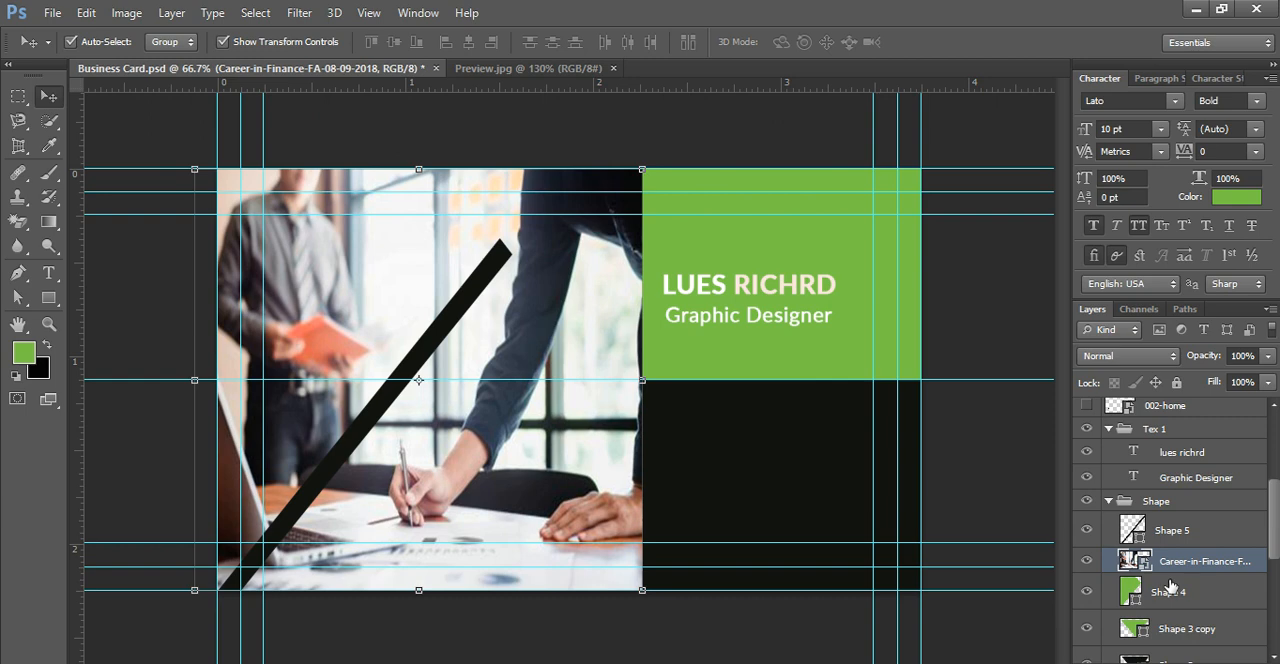
Step: Try the photo layer beneath Shape 4, return it directly above Shape 4, and rasterize it
{"action": "left_click_drag", "start_coordinate": [1146, 564], "coordinate": [1172, 598]}
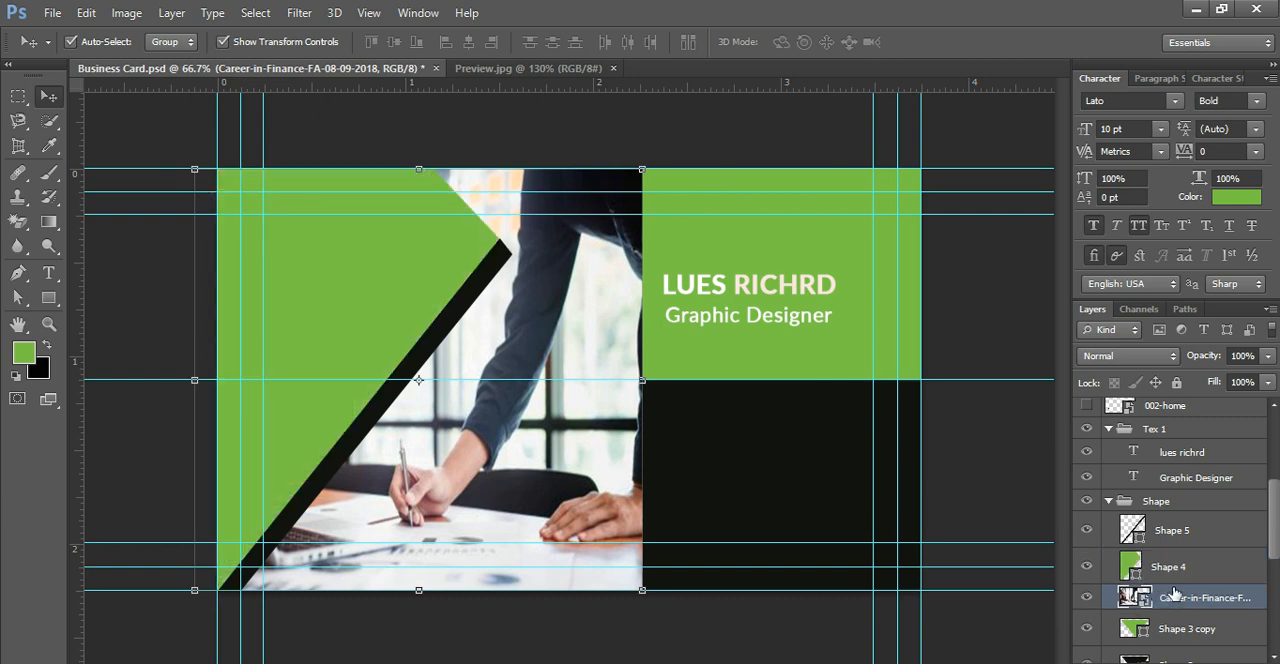
{"action": "left_click_drag", "start_coordinate": [1180, 598], "coordinate": [1135, 553]}
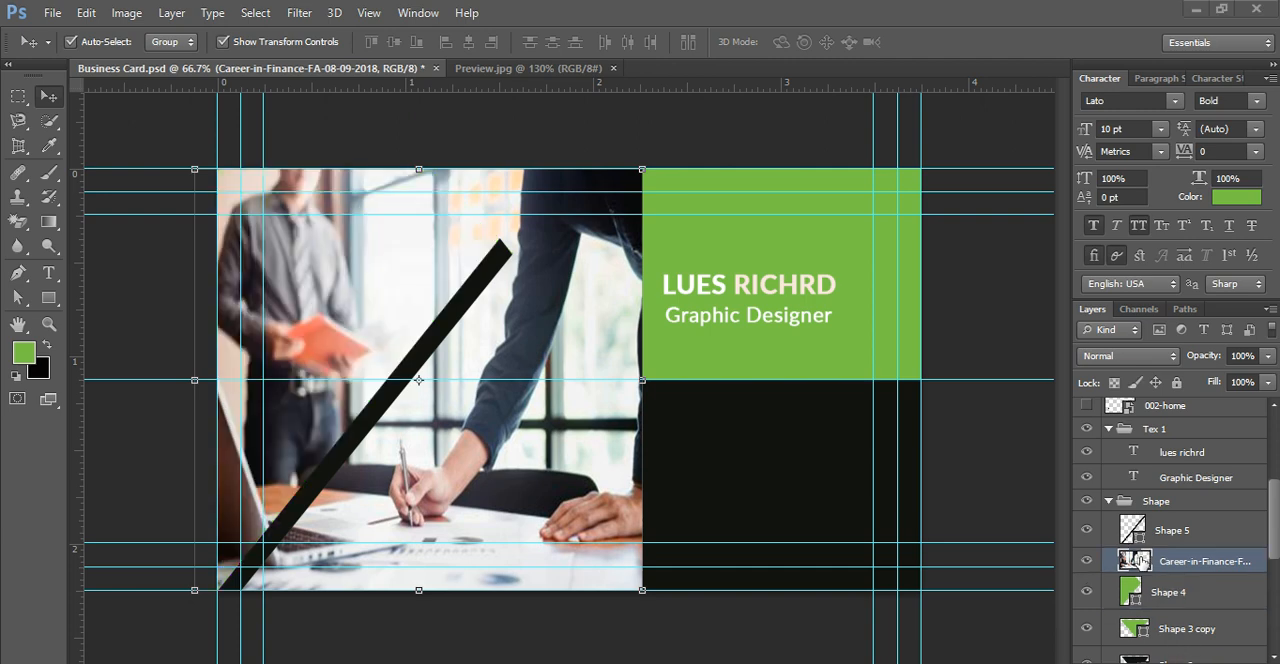
{"action": "left_click_drag", "start_coordinate": [370, 295], "coordinate": [372, 268]}
{"action": "left_click", "coordinate": [1136, 560]}
{"action": "left_click", "coordinate": [1136, 561]}
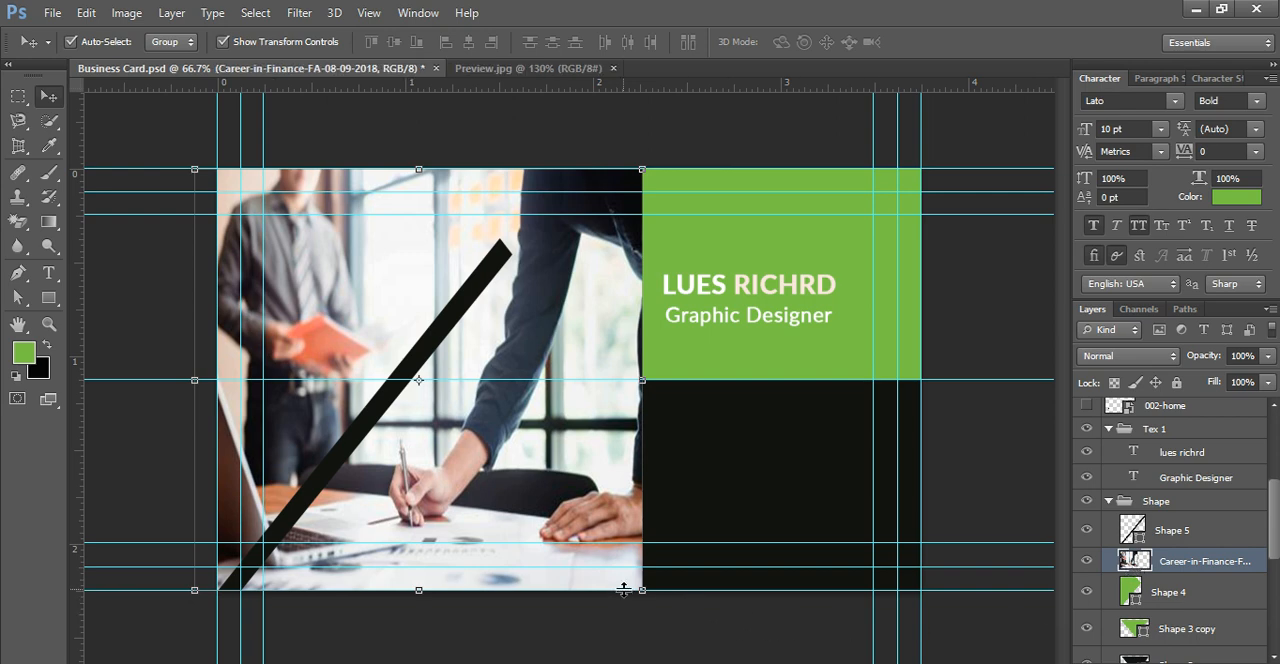
Step: Transform the photo to 89.11% width and 100% height, centring it at X 137 px, Y 337.50 px
{"action": "left_click_drag", "start_coordinate": [642, 590], "coordinate": [618, 567]}
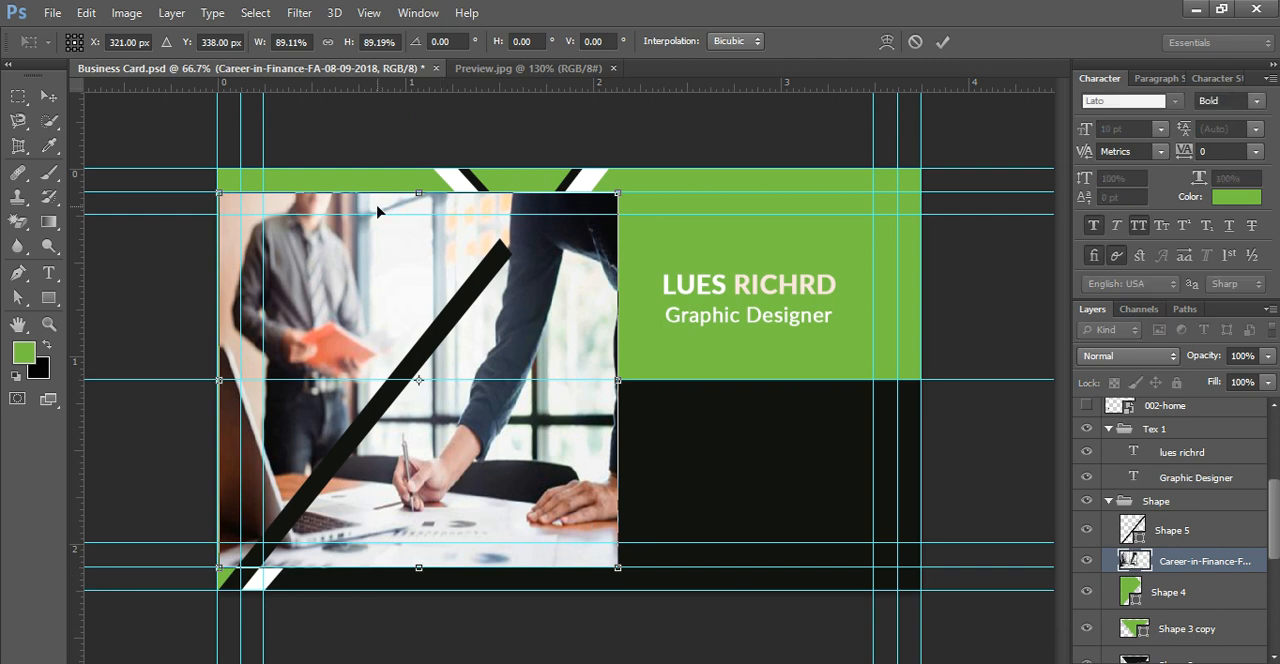
{"action": "left_click_drag", "start_coordinate": [355, 262], "coordinate": [308, 254]}
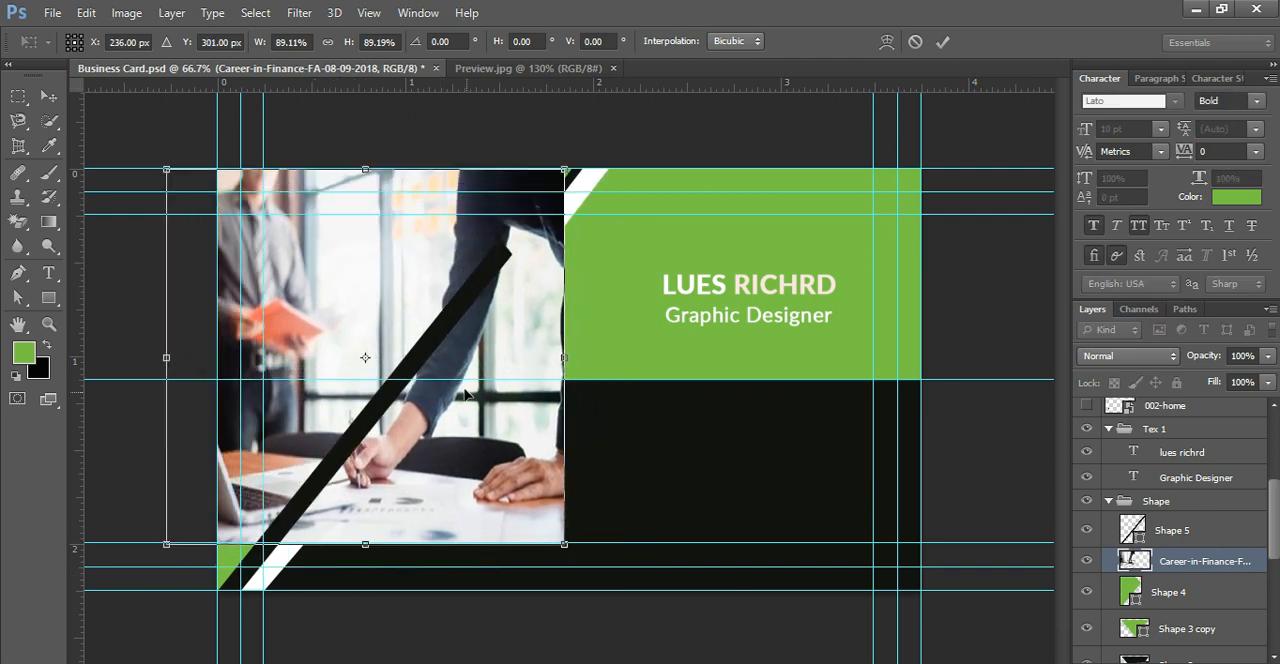
{"action": "left_click_drag", "start_coordinate": [300, 247], "coordinate": [279, 268]}
{"action": "left_click_drag", "start_coordinate": [303, 545], "coordinate": [285, 592]}
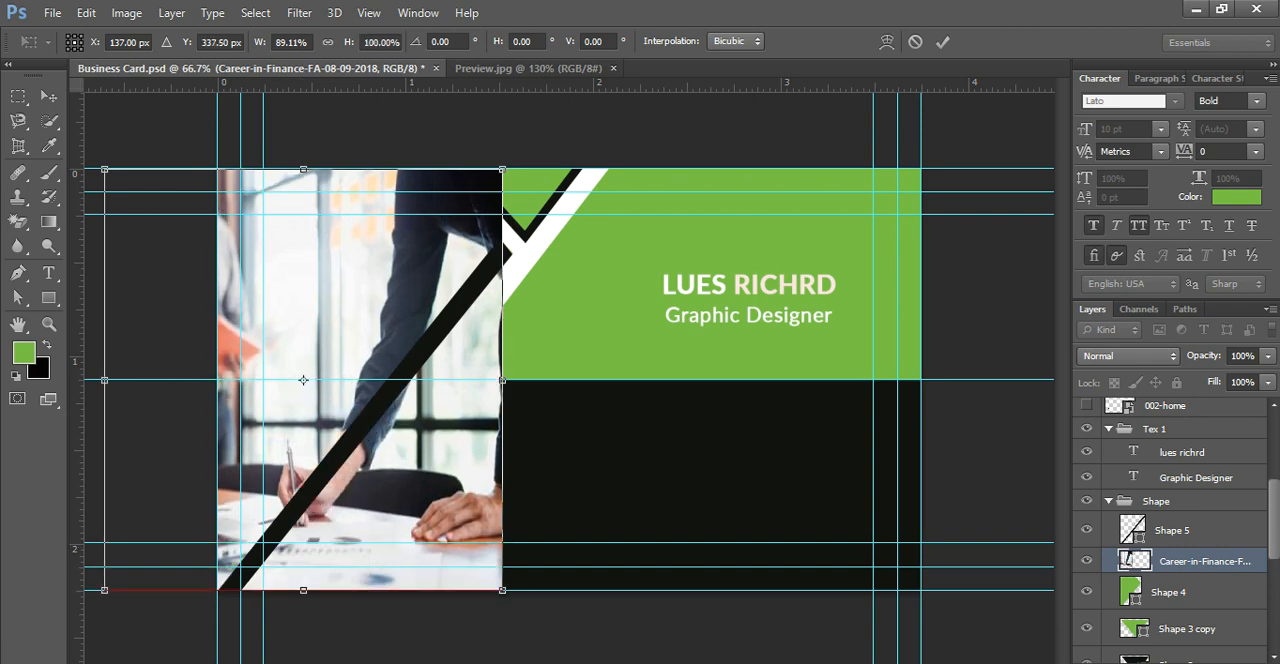
{"action": "key", "text": "Return"}
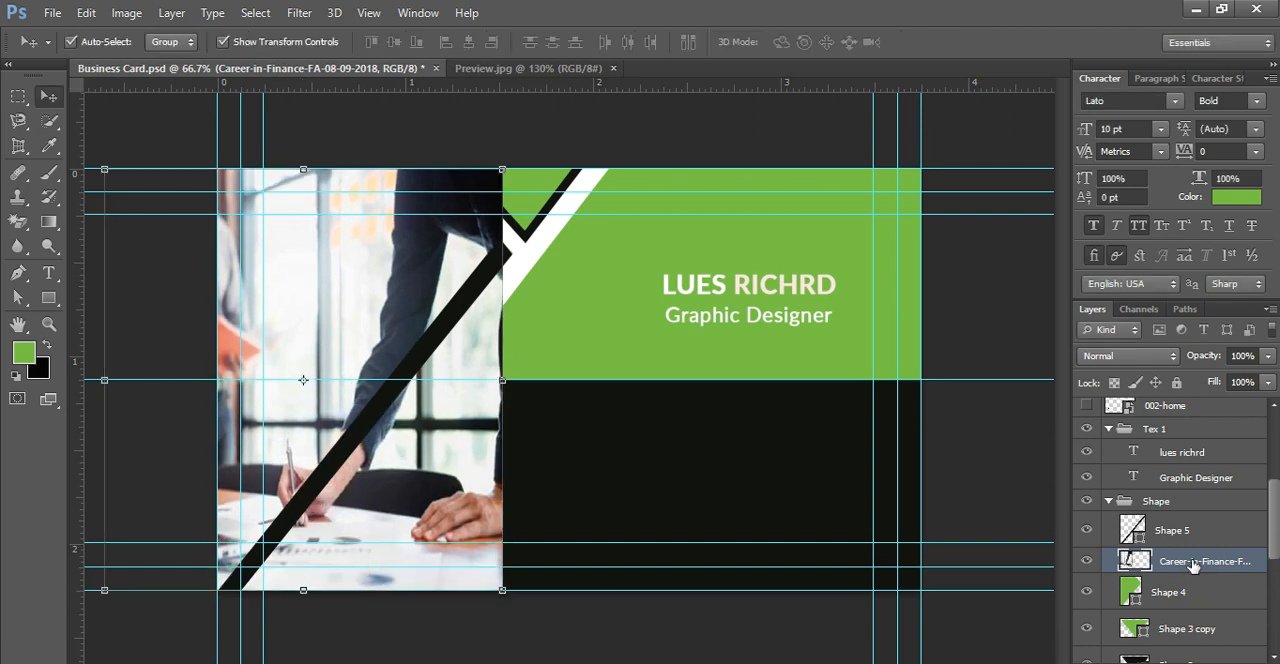
Step: Clip the photo to Shape 4 with a clipping mask and select the Shape group
{"action": "right_click", "coordinate": [1193, 566]}
{"action": "left_click", "coordinate": [885, 299]}
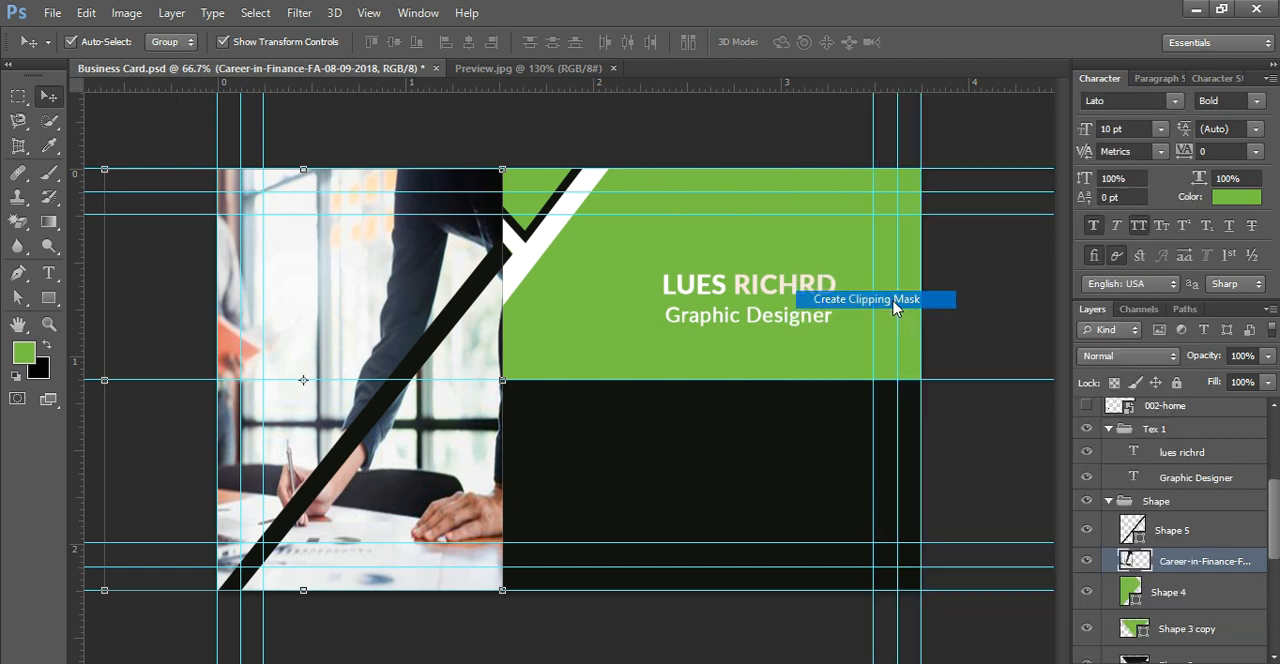
{"action": "left_click", "coordinate": [362, 241]}
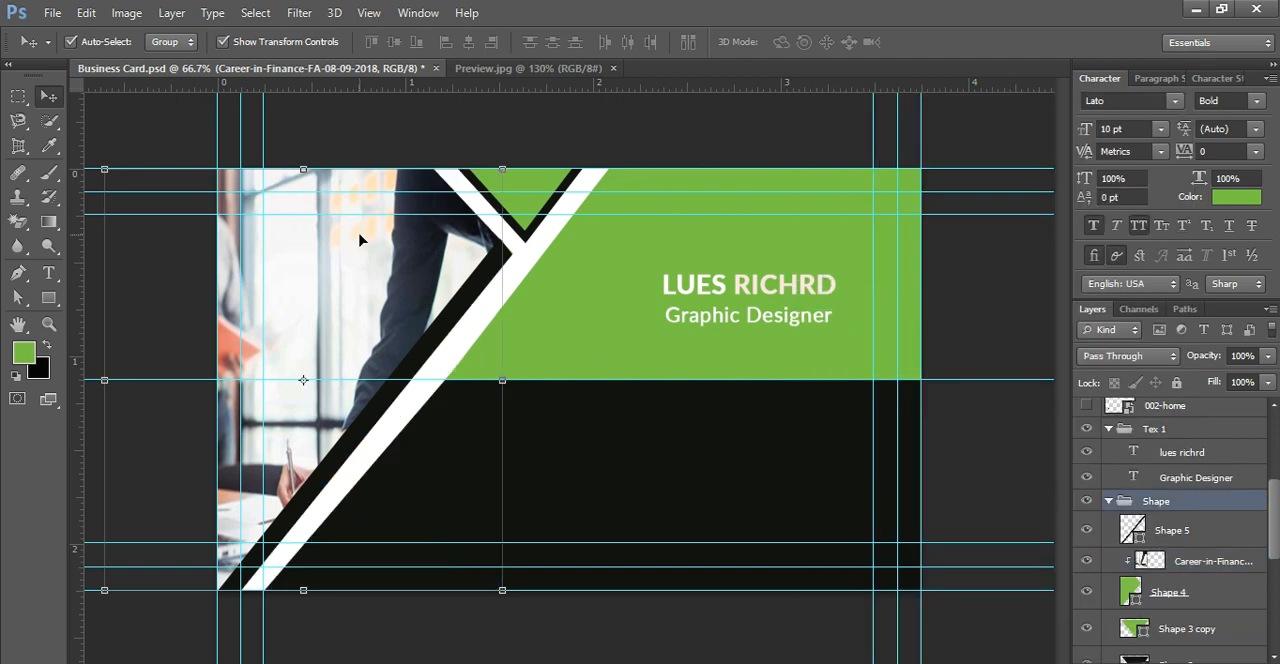
Step: Enlarge the Shape group slightly to 100.31% width and 100.30% height, then deselect it
{"action": "left_click", "coordinate": [105, 169]}
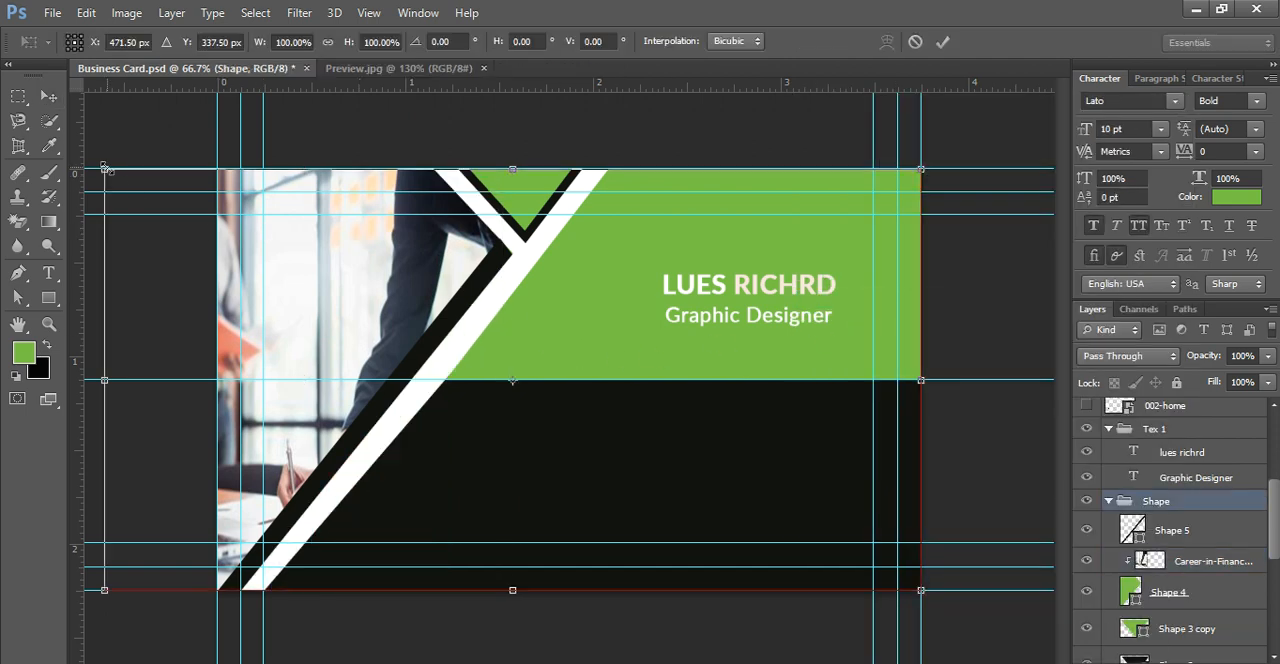
{"action": "left_click_drag", "start_coordinate": [107, 167], "coordinate": [106, 161]}
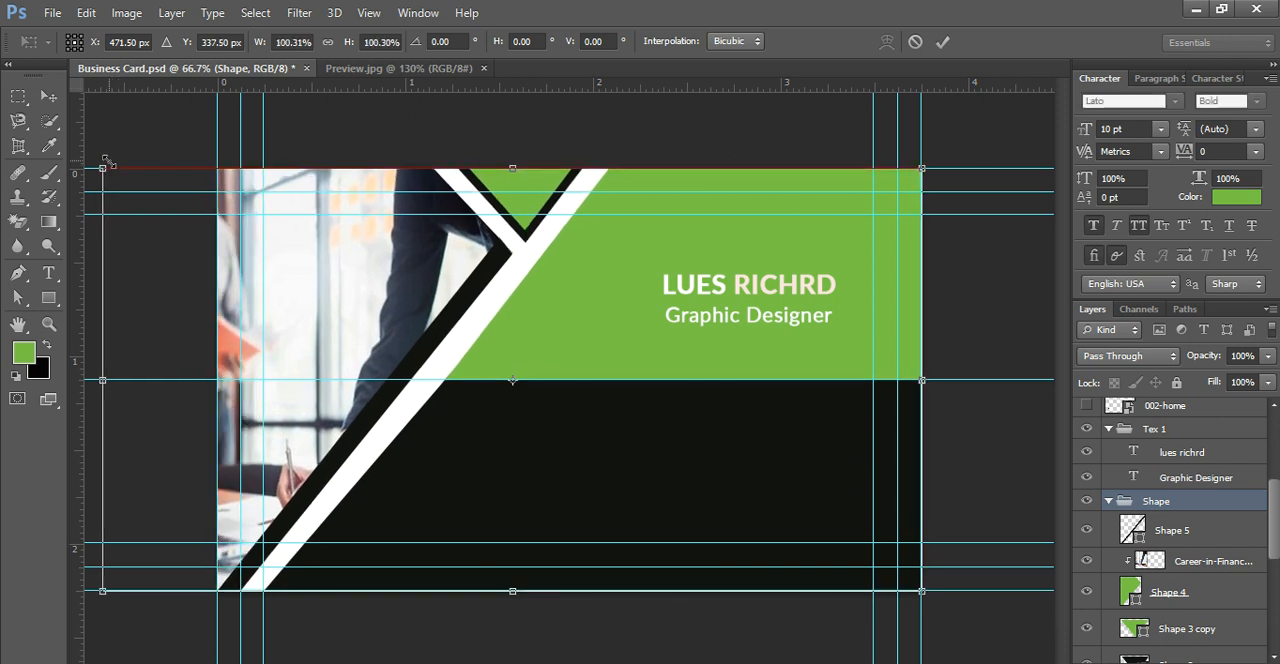
{"action": "key", "text": "Return"}
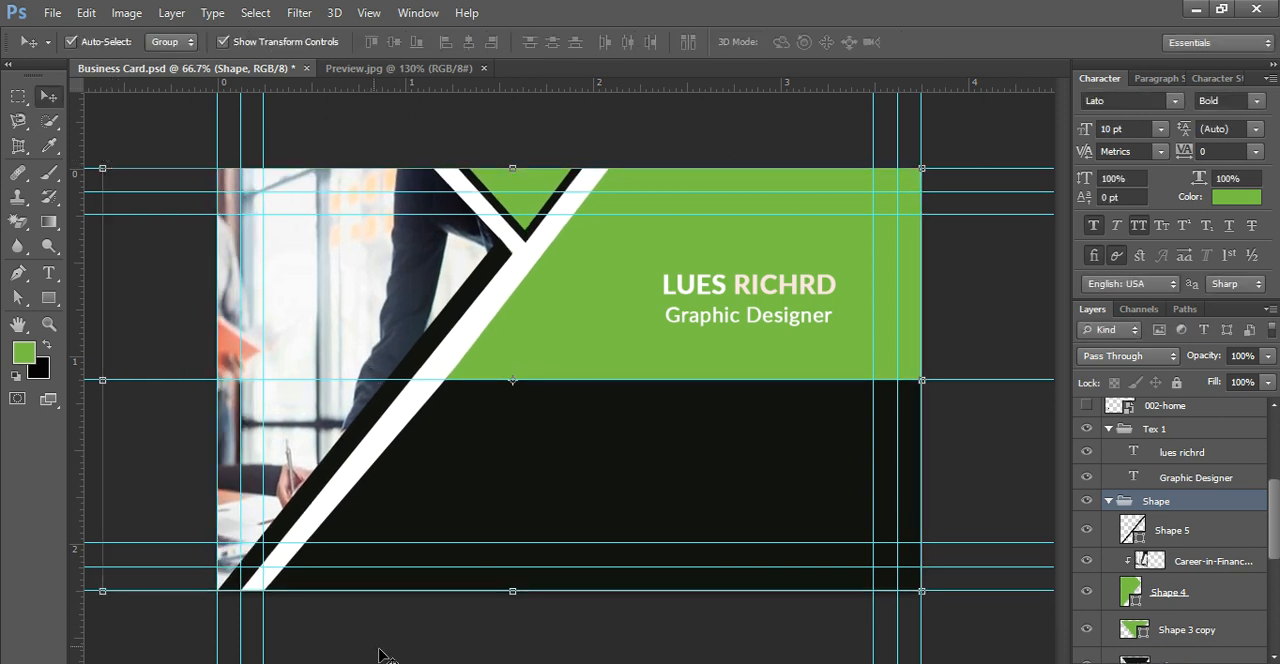
{"action": "left_click", "coordinate": [390, 651]}
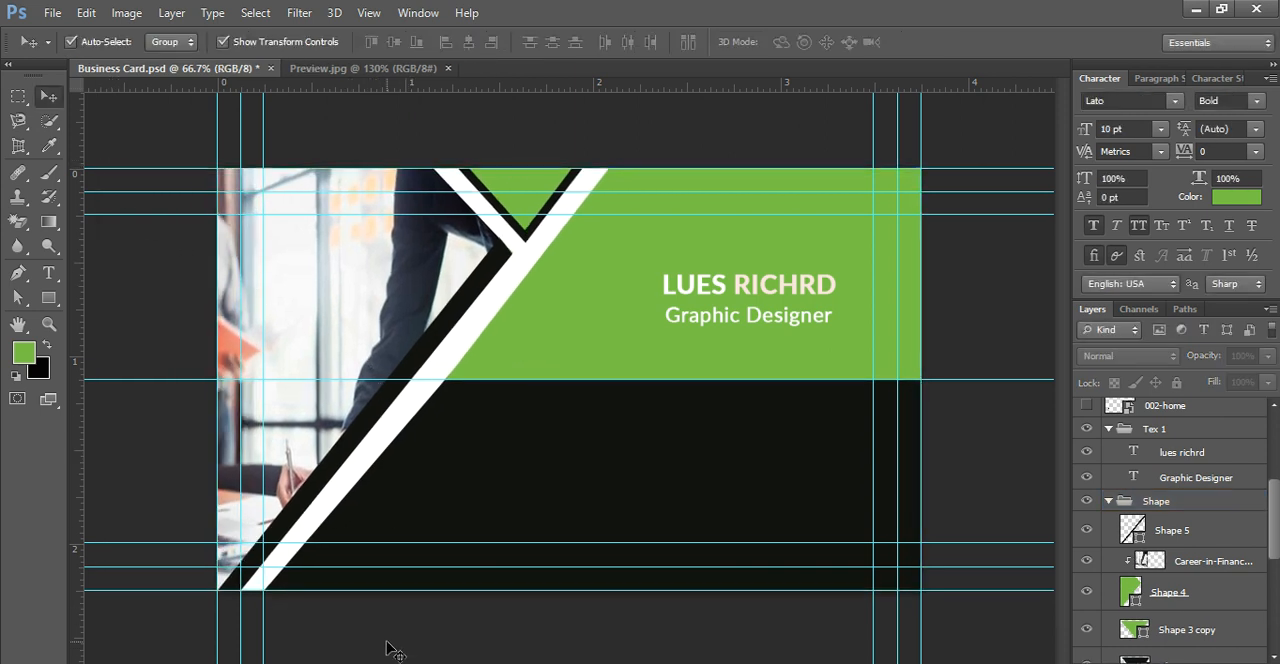
Step: Recolor the Shape 5 strip with the card's sampled green and set its opacity to 55%
{"action": "left_click", "coordinate": [19, 283]}
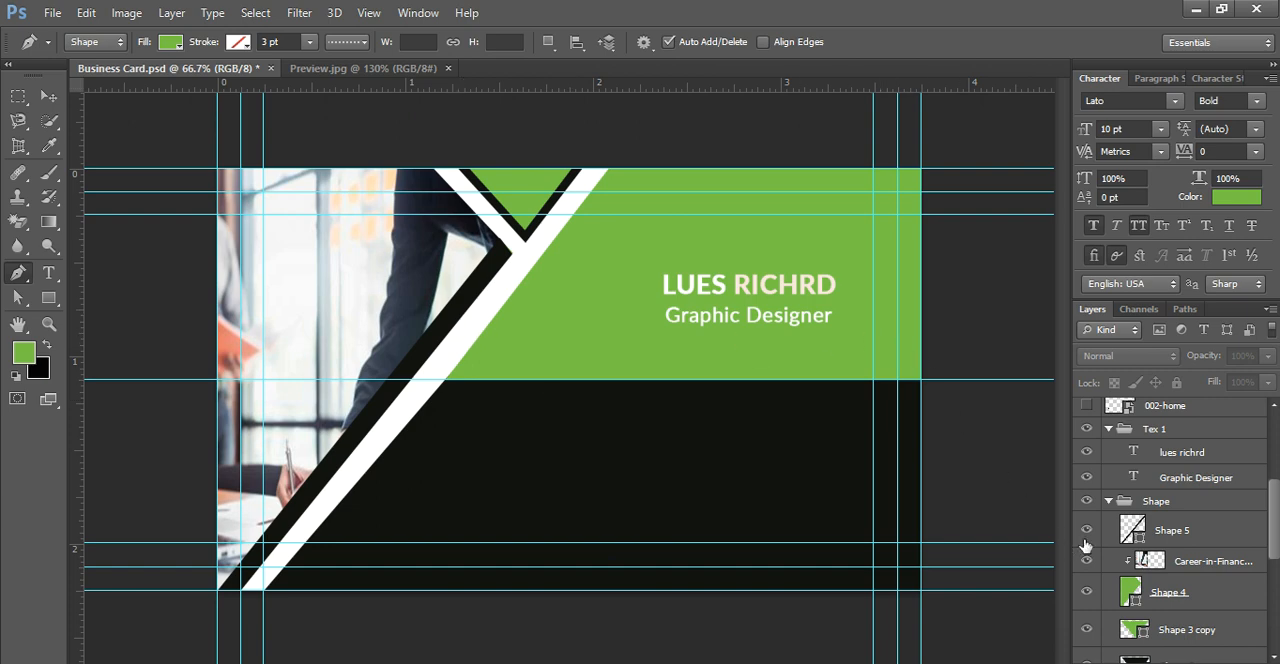
{"action": "double_click", "coordinate": [1132, 529]}
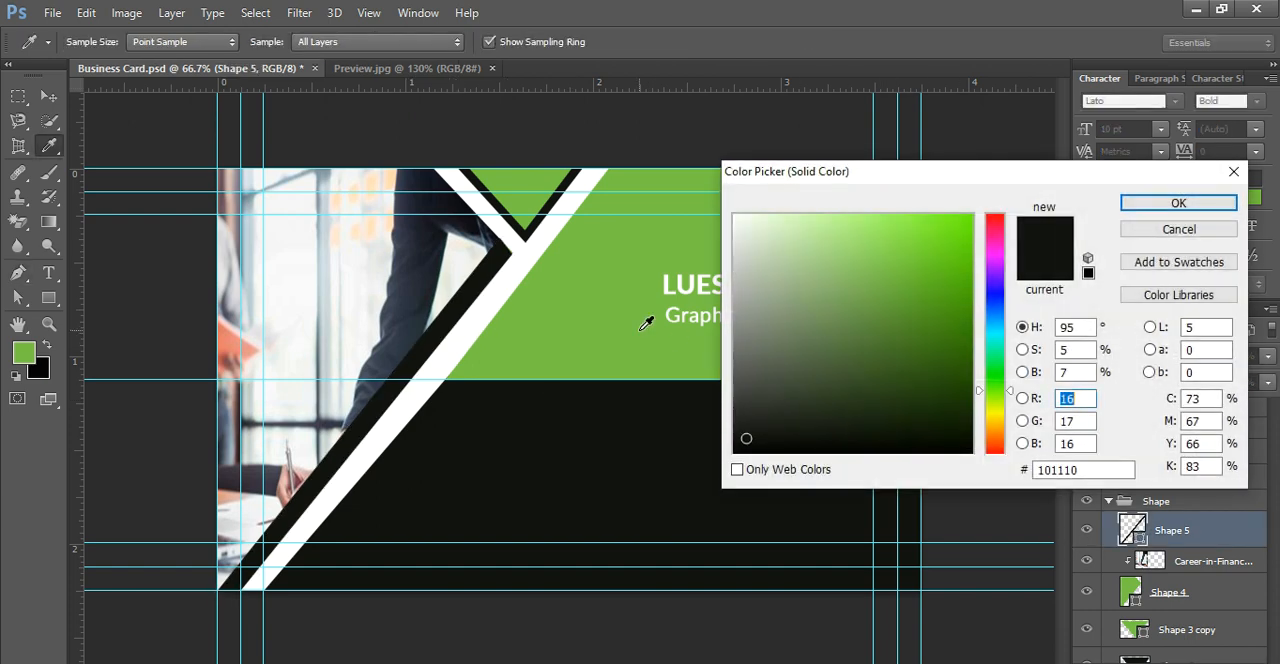
{"action": "left_click", "coordinate": [641, 329]}
{"action": "left_click", "coordinate": [1200, 205]}
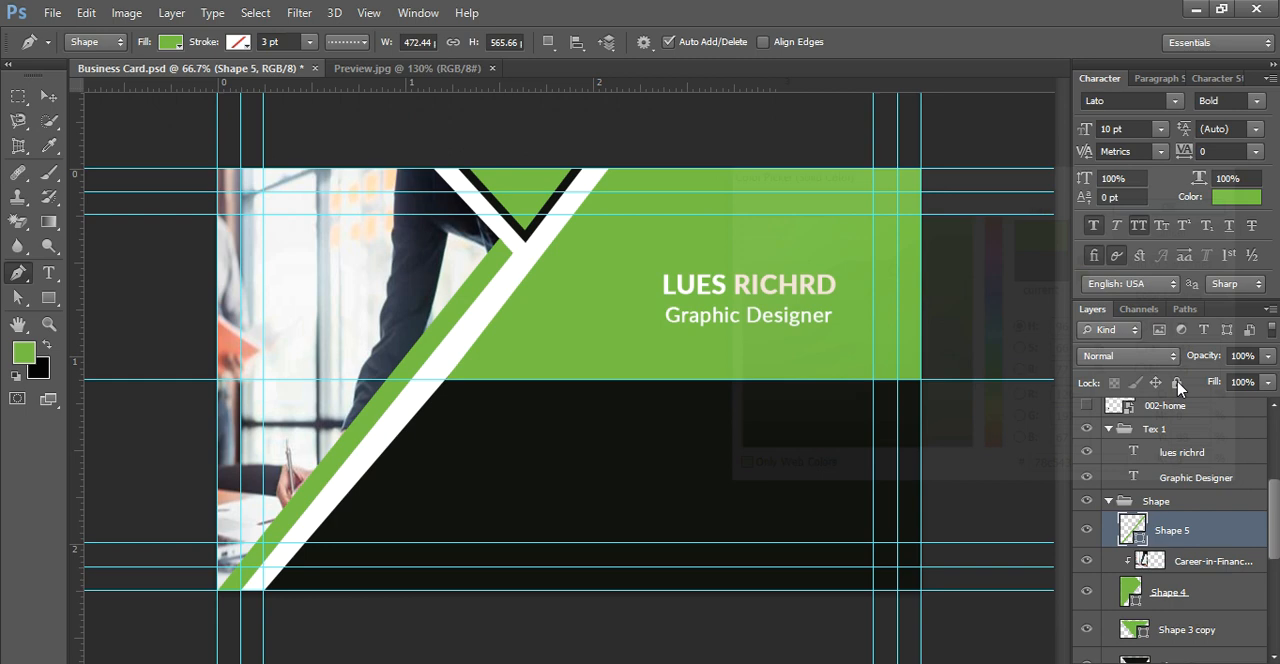
{"action": "left_click_drag", "start_coordinate": [1269, 358], "coordinate": [1230, 388]}
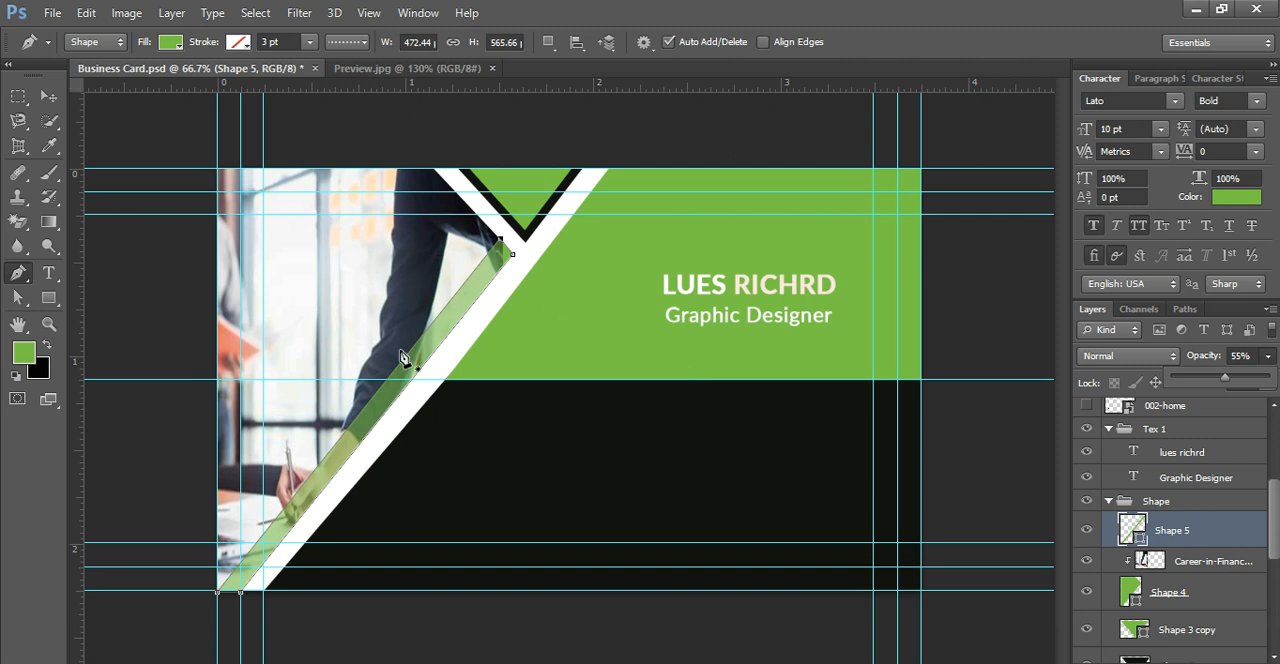
Step: Widen the translucent Shape 5 strip by shifting its upper-left and lower-left anchors outward, making it about 471 px by 578 px
{"action": "left_click_drag", "start_coordinate": [17, 297], "coordinate": [44, 320]}
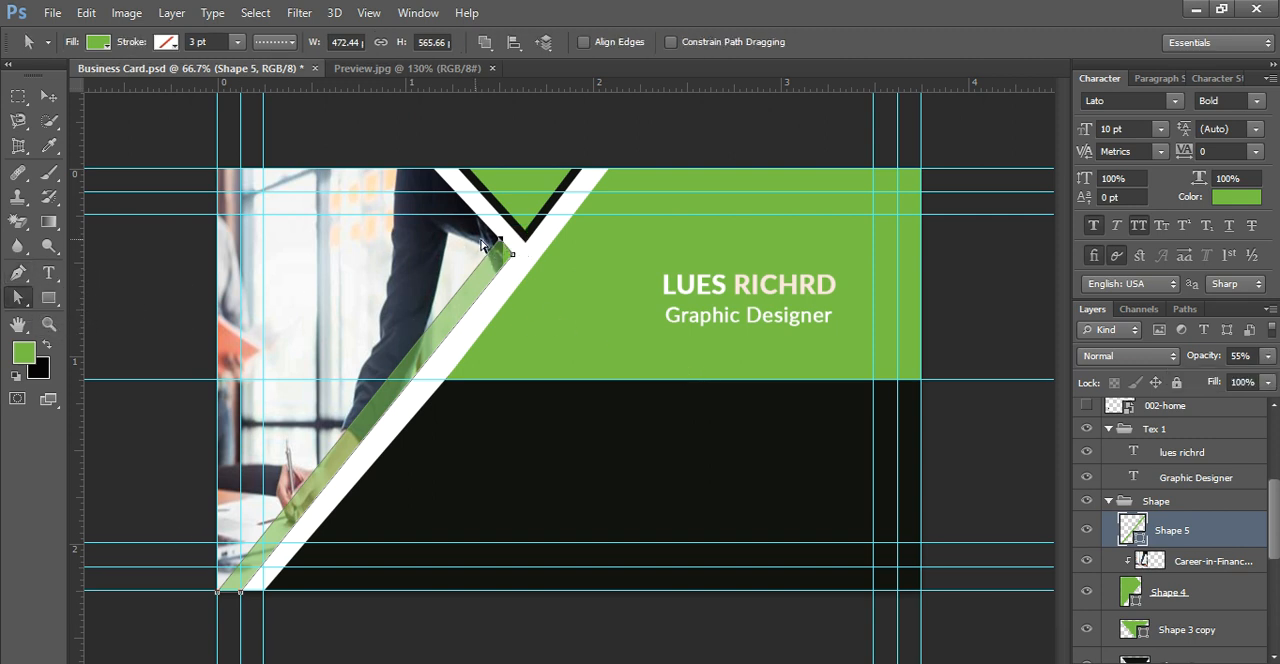
{"action": "left_click_drag", "start_coordinate": [492, 243], "coordinate": [489, 230]}
{"action": "left_click_drag", "start_coordinate": [209, 589], "coordinate": [207, 584]}
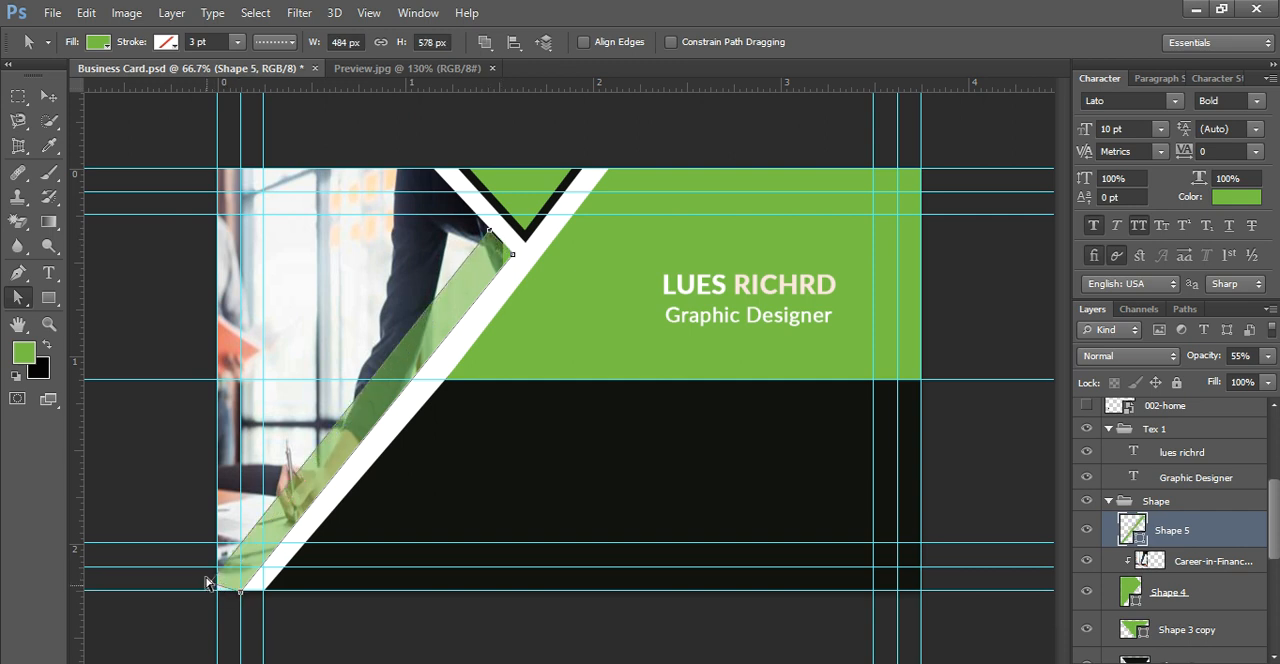
{"action": "mouse_move", "coordinate": [209, 573]}
{"action": "left_mouse_down"}
{"action": "mouse_move", "coordinate": [207, 592]}
{"action": "mouse_move", "coordinate": [218, 591]}
{"action": "left_mouse_up"}
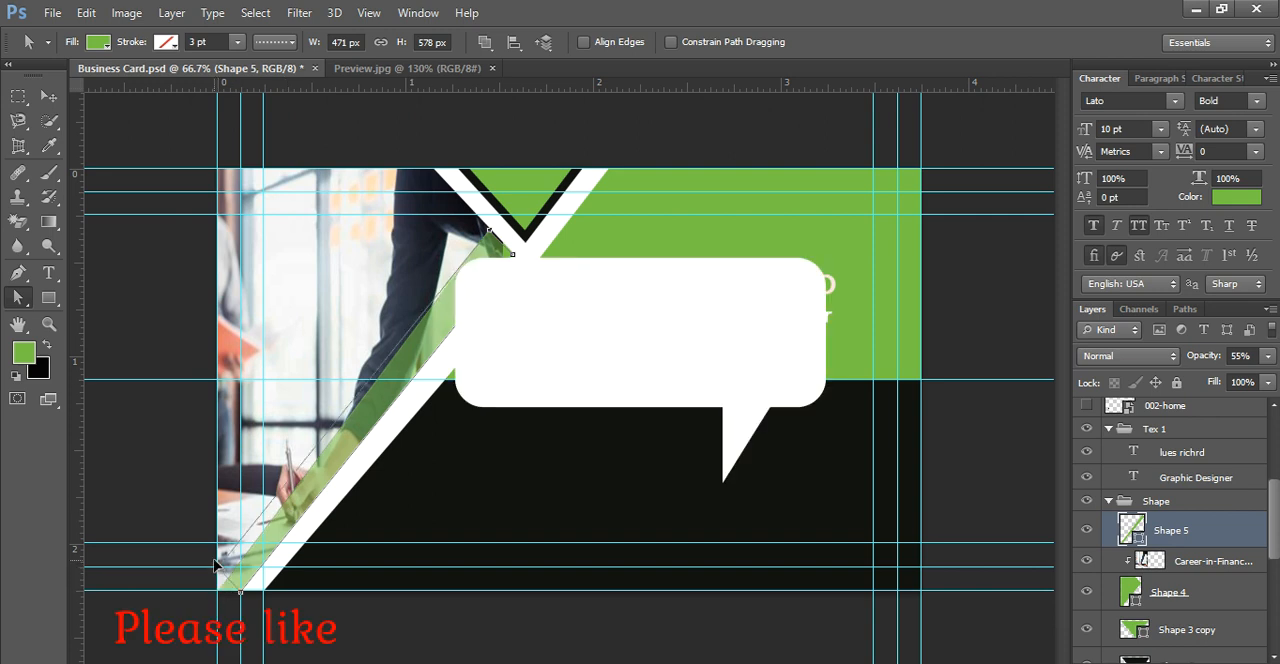
{"action": "left_click_drag", "start_coordinate": [214, 545], "coordinate": [218, 543]}
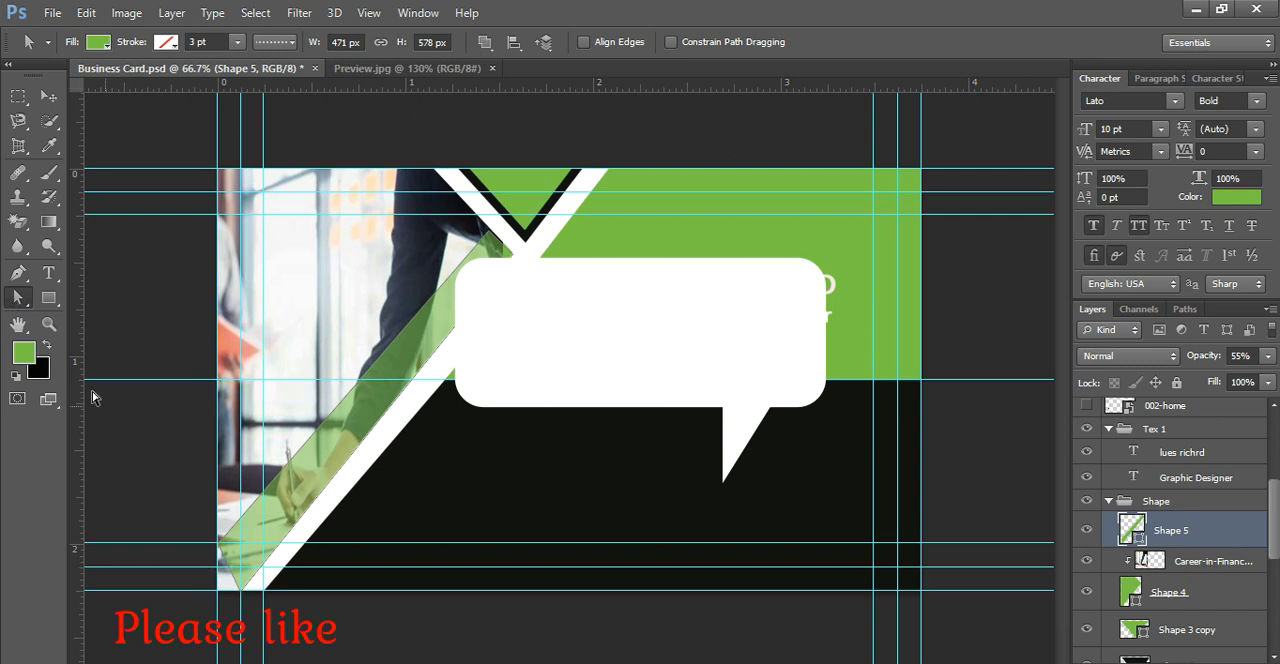
Step: Reposition Shape 5's lower-left anchor just outside the card's corner with the Direct Selection tool, making the strip about 483 px by 591 px
{"action": "right_click", "coordinate": [23, 303]}
{"action": "left_click", "coordinate": [58, 317]}
{"action": "left_click_drag", "start_coordinate": [214, 548], "coordinate": [215, 590]}
{"action": "mouse_move", "coordinate": [216, 592]}
{"action": "left_mouse_down"}
{"action": "mouse_move", "coordinate": [215, 559]}
{"action": "mouse_move", "coordinate": [197, 571]}
{"action": "mouse_move", "coordinate": [239, 602]}
{"action": "mouse_move", "coordinate": [196, 572]}
{"action": "mouse_move", "coordinate": [210, 582]}
{"action": "left_mouse_up"}
{"action": "key", "text": "Return"}
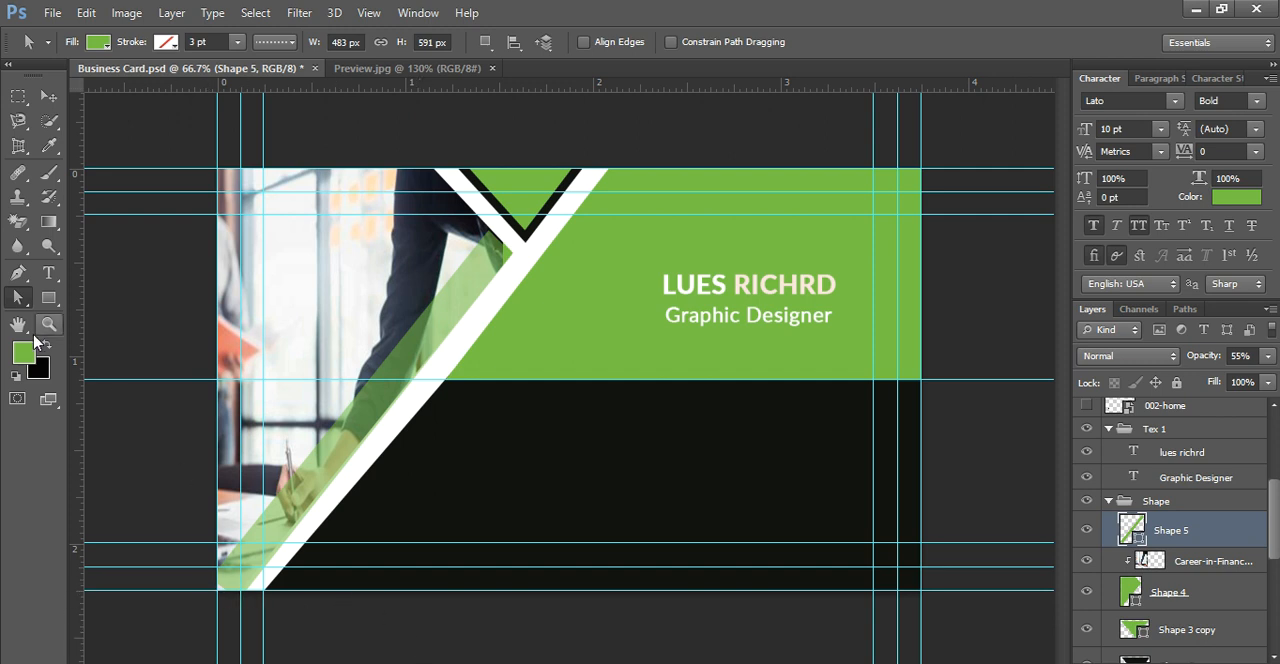
Step: Collapse the Shape group and draw a thin vertical green rectangle about 6 px by 197 px on the black area
{"action": "left_click", "coordinate": [49, 299]}
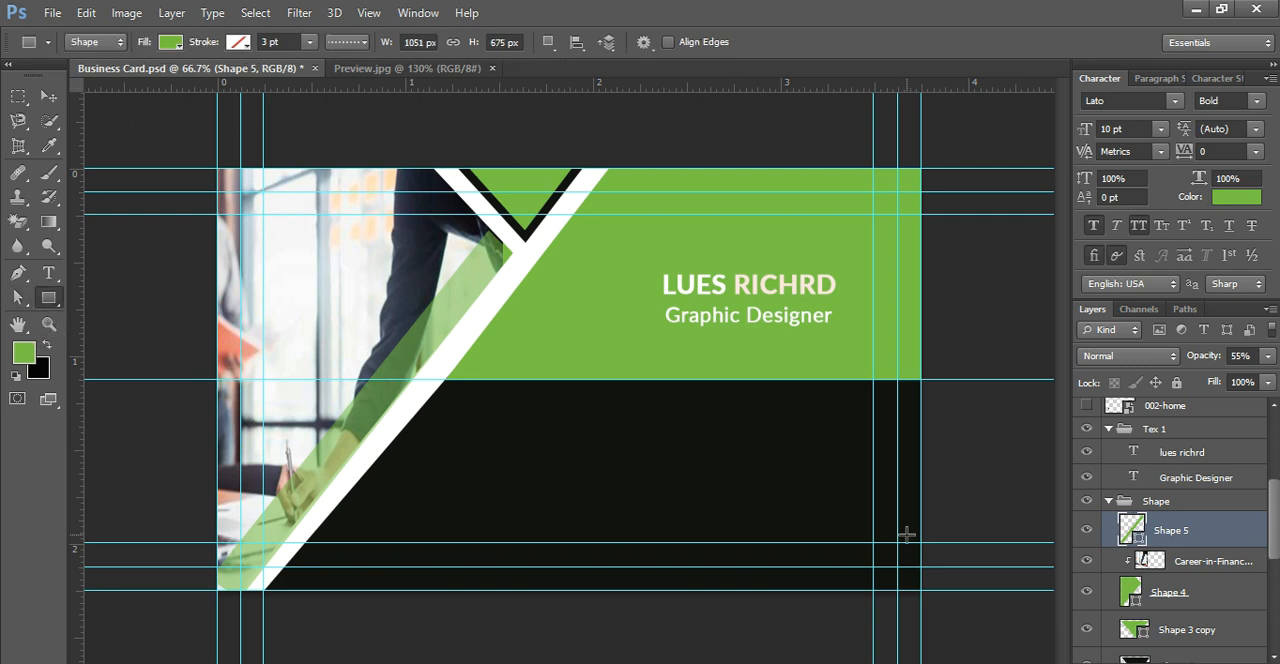
{"action": "left_click", "coordinate": [1108, 501]}
{"action": "scroll", "coordinate": [1108, 503], "scroll_direction": "up", "scroll_amount": 4}
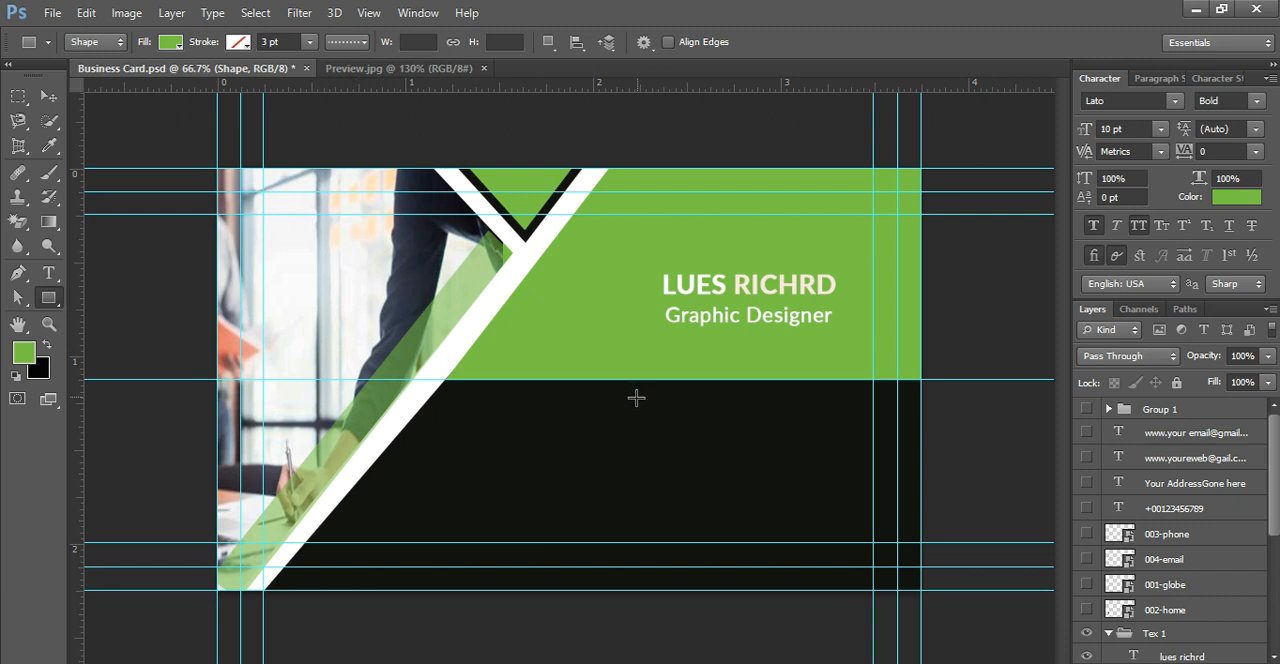
{"action": "left_click_drag", "start_coordinate": [636, 399], "coordinate": [639, 520]}
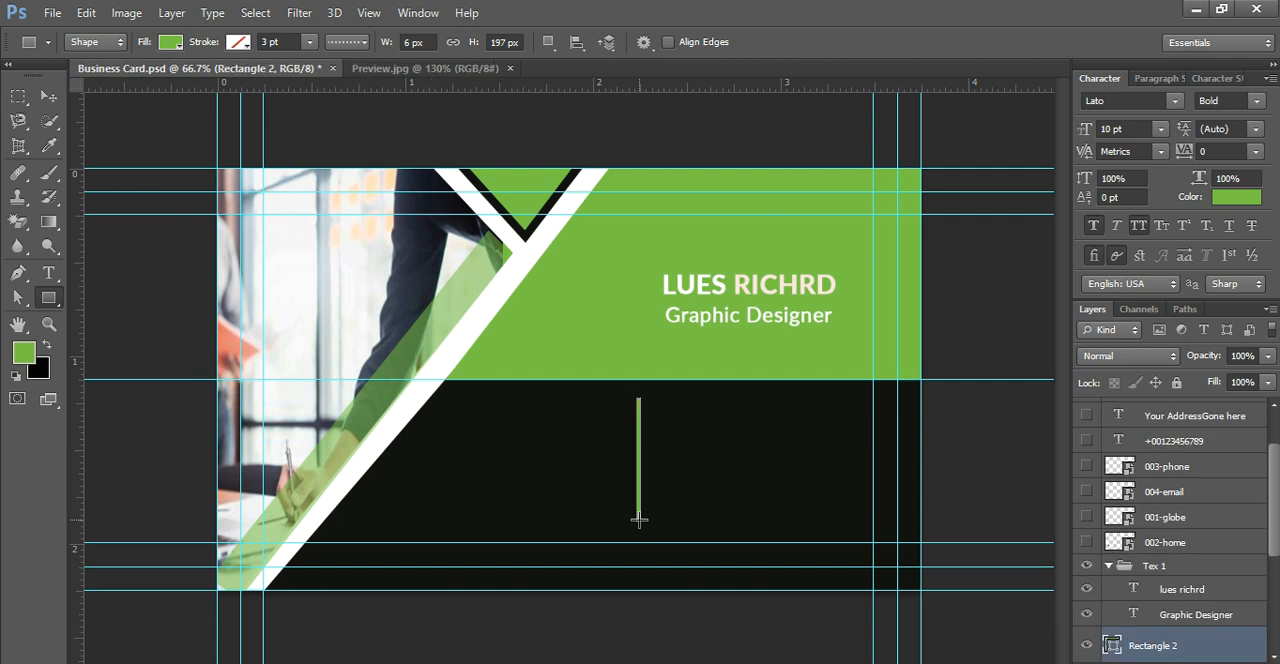
Step: Move the Rectangle 2 layer up the stack to directly below Group 1, above the contact text layers
{"action": "left_click", "coordinate": [48, 96]}
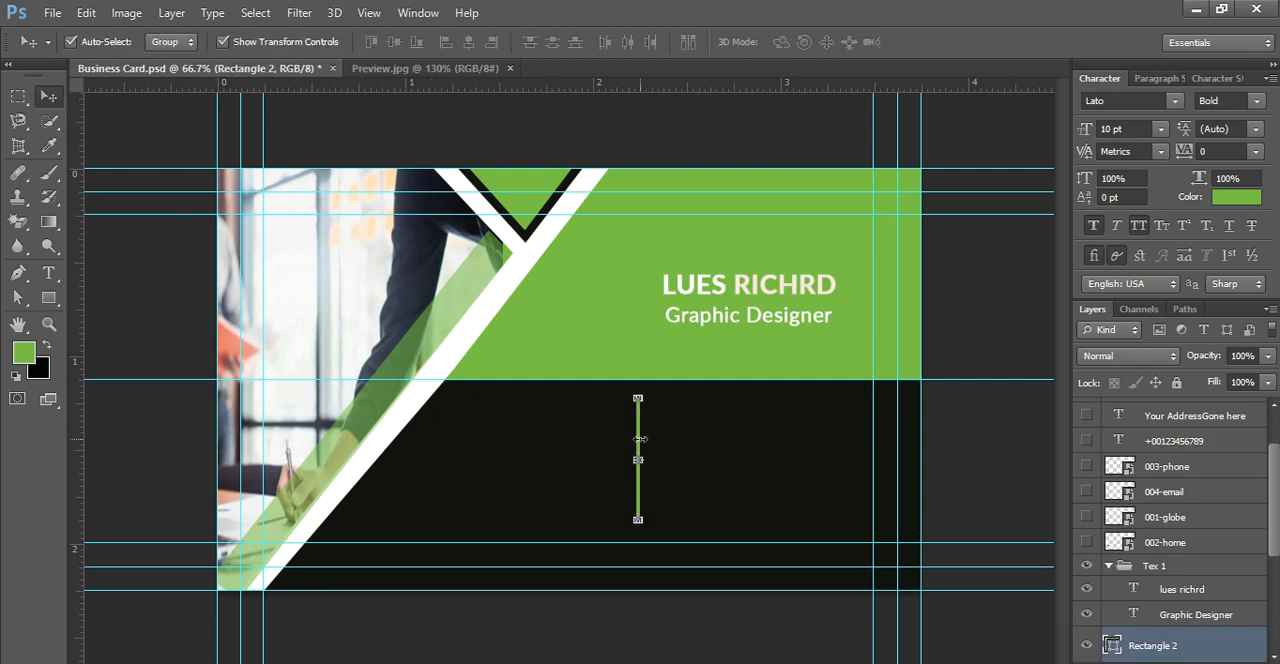
{"action": "left_click", "coordinate": [1170, 566]}
{"action": "scroll", "coordinate": [1172, 570], "scroll_direction": "up", "scroll_amount": 1}
{"action": "scroll", "coordinate": [1172, 572], "scroll_direction": "up", "scroll_amount": 2}
{"action": "scroll", "coordinate": [1155, 486], "scroll_direction": "down", "scroll_amount": 5}
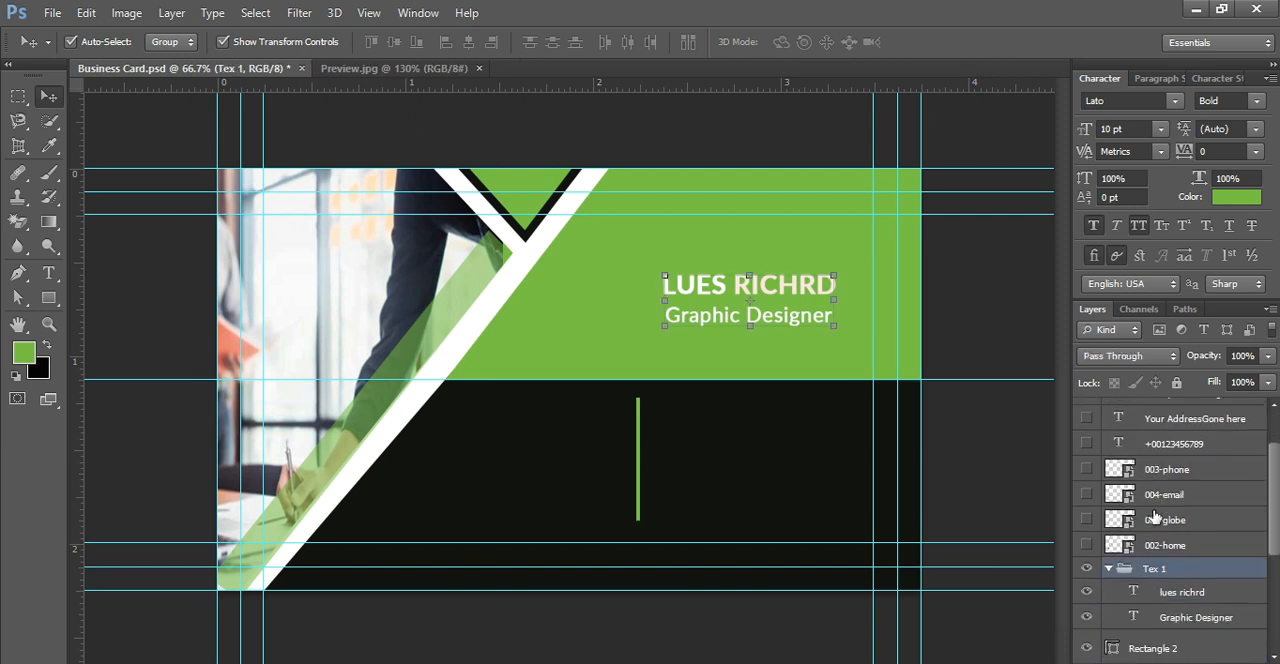
{"action": "left_click", "coordinate": [1087, 563]}
{"action": "left_click_drag", "start_coordinate": [1140, 570], "coordinate": [1149, 407]}
{"action": "scroll", "coordinate": [1149, 414], "scroll_direction": "up", "scroll_amount": 3}
{"action": "left_click_drag", "start_coordinate": [1141, 488], "coordinate": [1134, 441]}
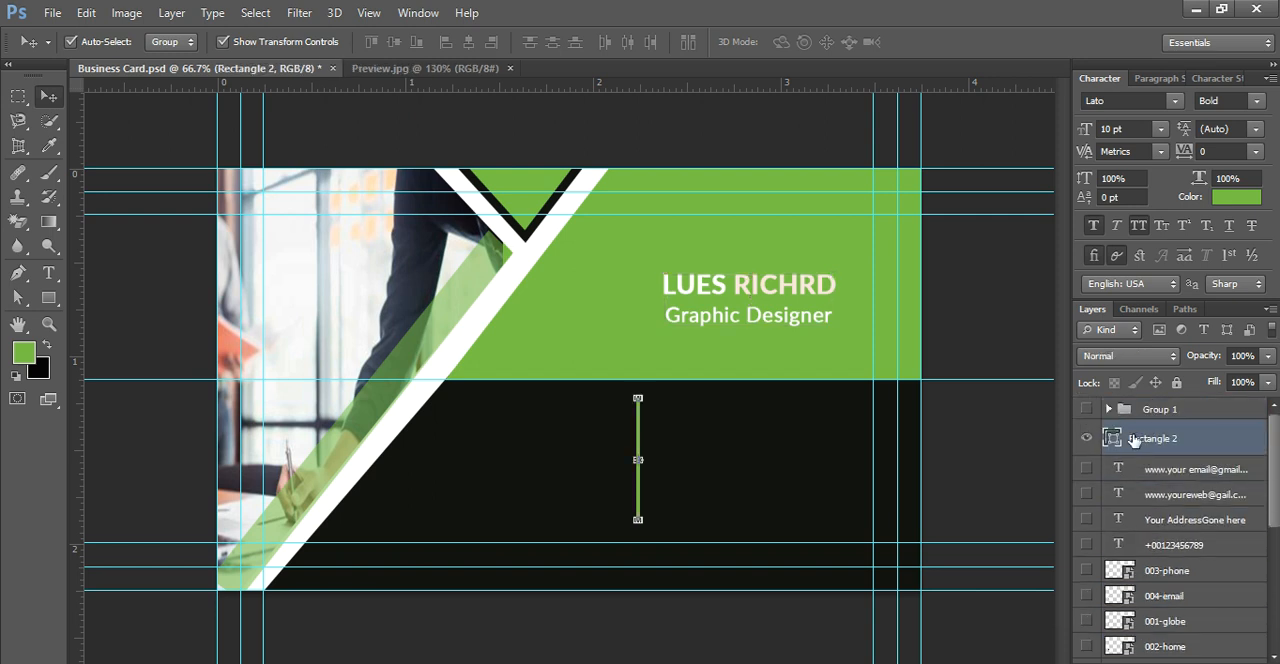
{"action": "left_click", "coordinate": [395, 140]}
{"action": "left_click", "coordinate": [640, 459]}
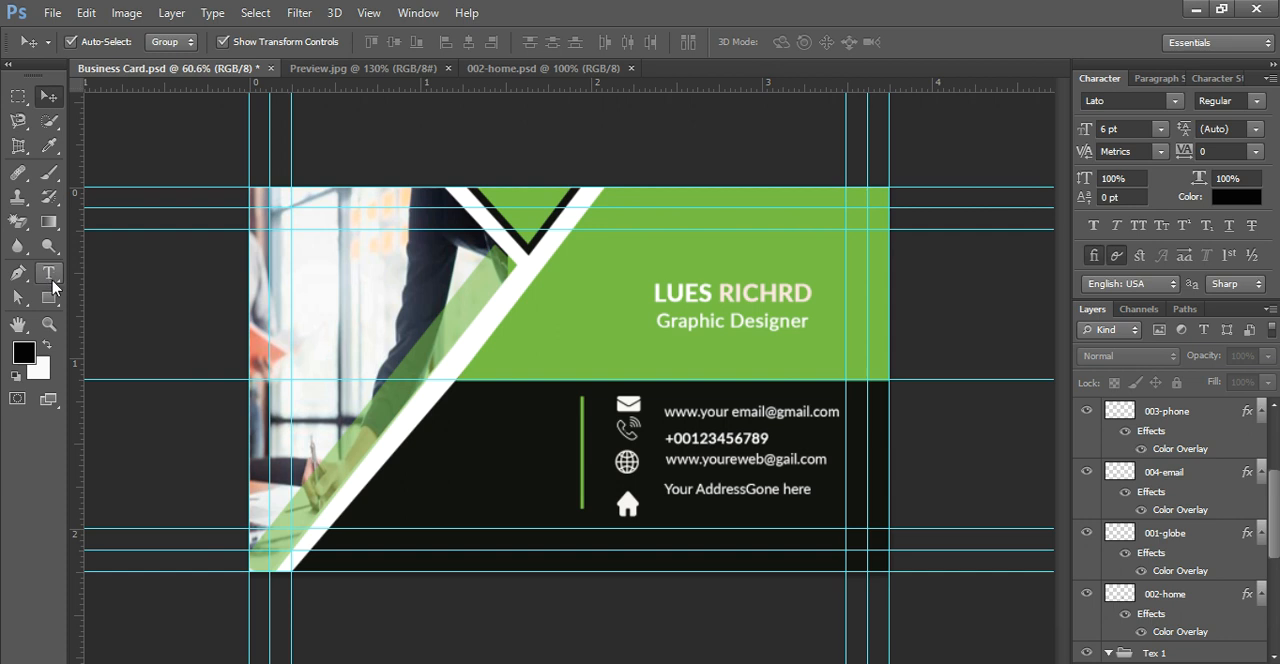
Step: Select the phone, email, globe and home icon layers together and scale them to about 75% around their common centre
{"action": "left_click", "coordinate": [49, 273]}
{"action": "left_click", "coordinate": [1124, 411]}
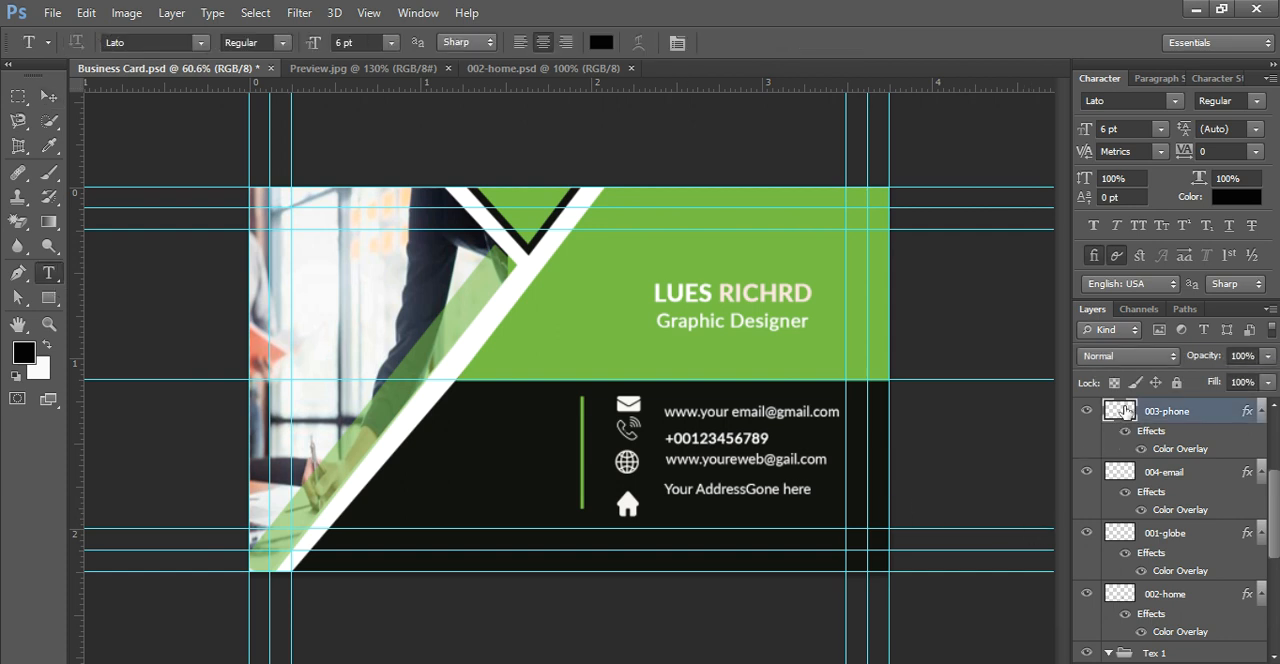
{"action": "left_click", "coordinate": [1134, 472], "text": "shift"}
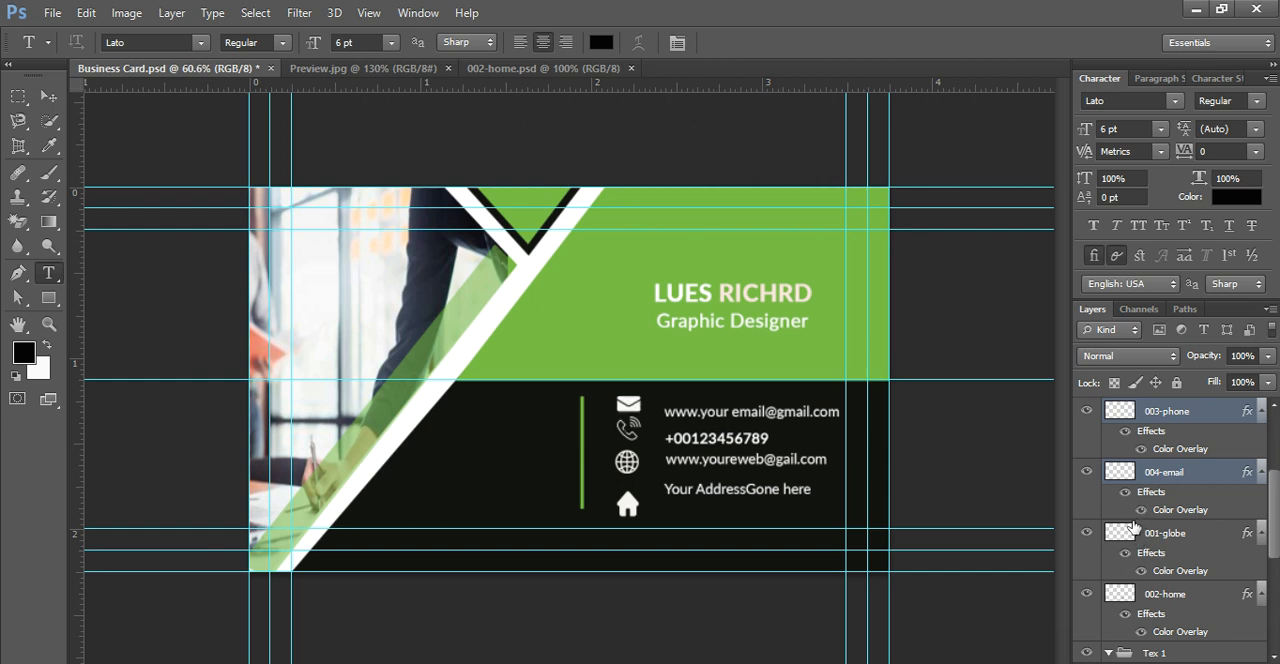
{"action": "left_click", "coordinate": [1127, 538], "text": "shift"}
{"action": "left_click", "coordinate": [1127, 593], "text": "shift"}
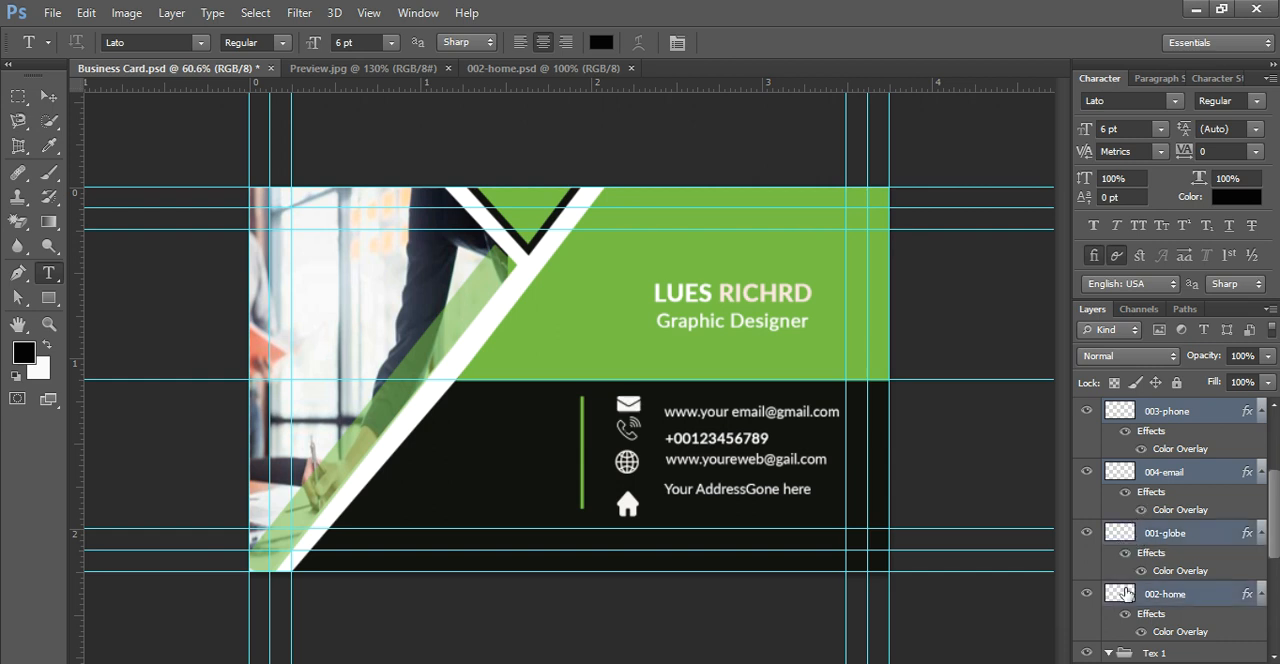
{"action": "left_click", "coordinate": [52, 97]}
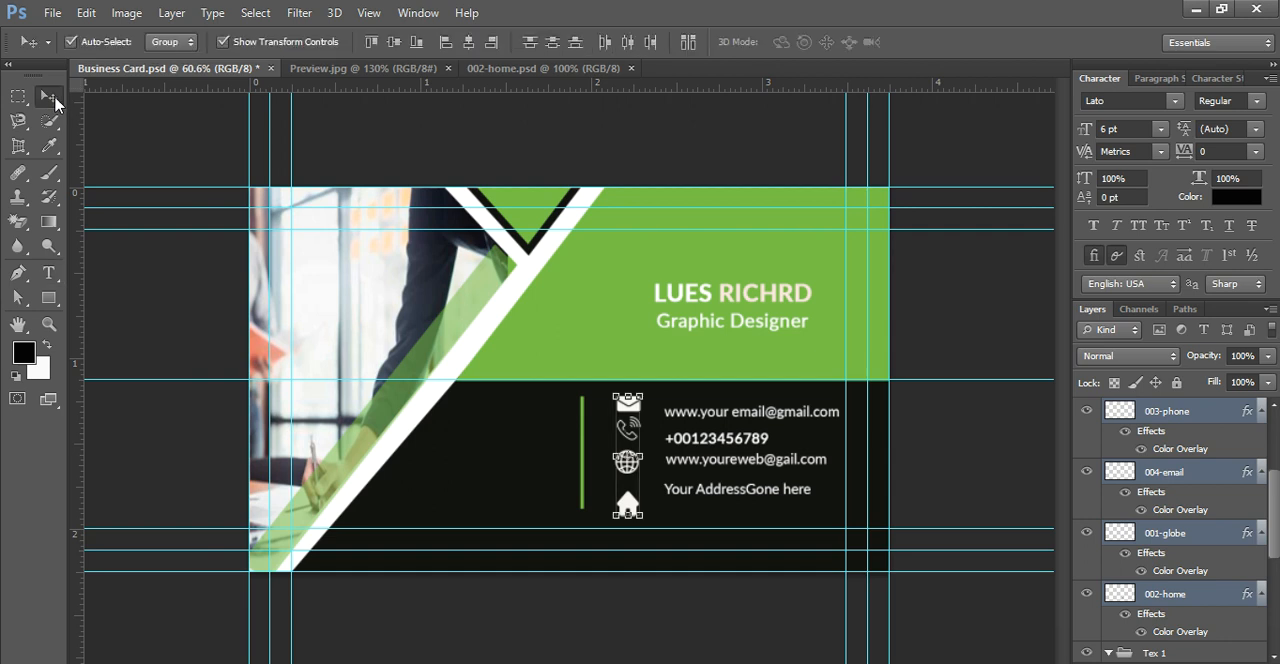
{"action": "left_click", "coordinate": [644, 395]}
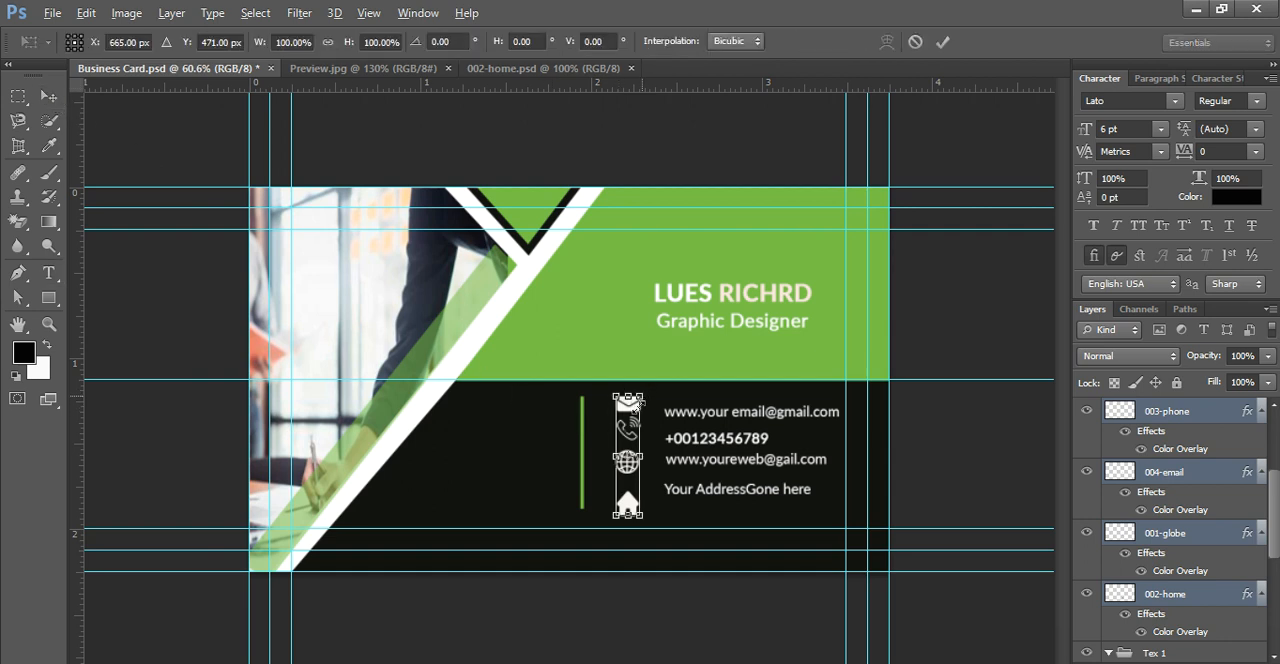
{"action": "left_click_drag", "start_coordinate": [636, 404], "coordinate": [641, 408]}
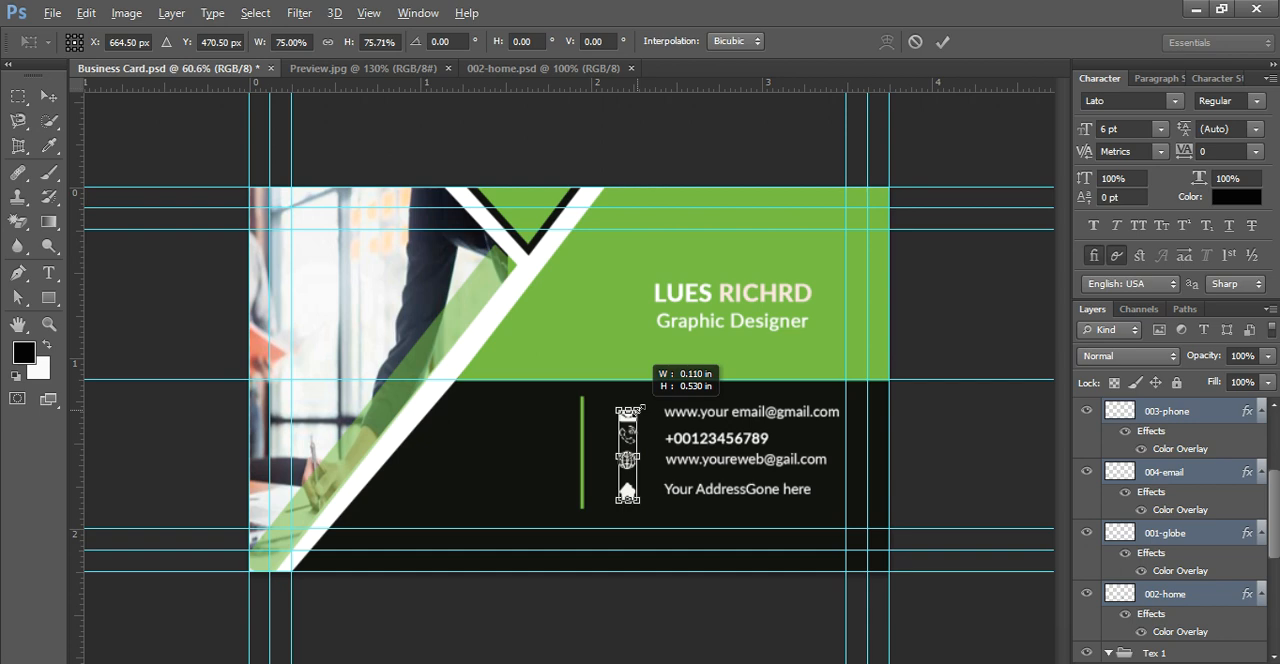
{"action": "left_click_drag", "start_coordinate": [641, 408], "coordinate": [641, 408]}
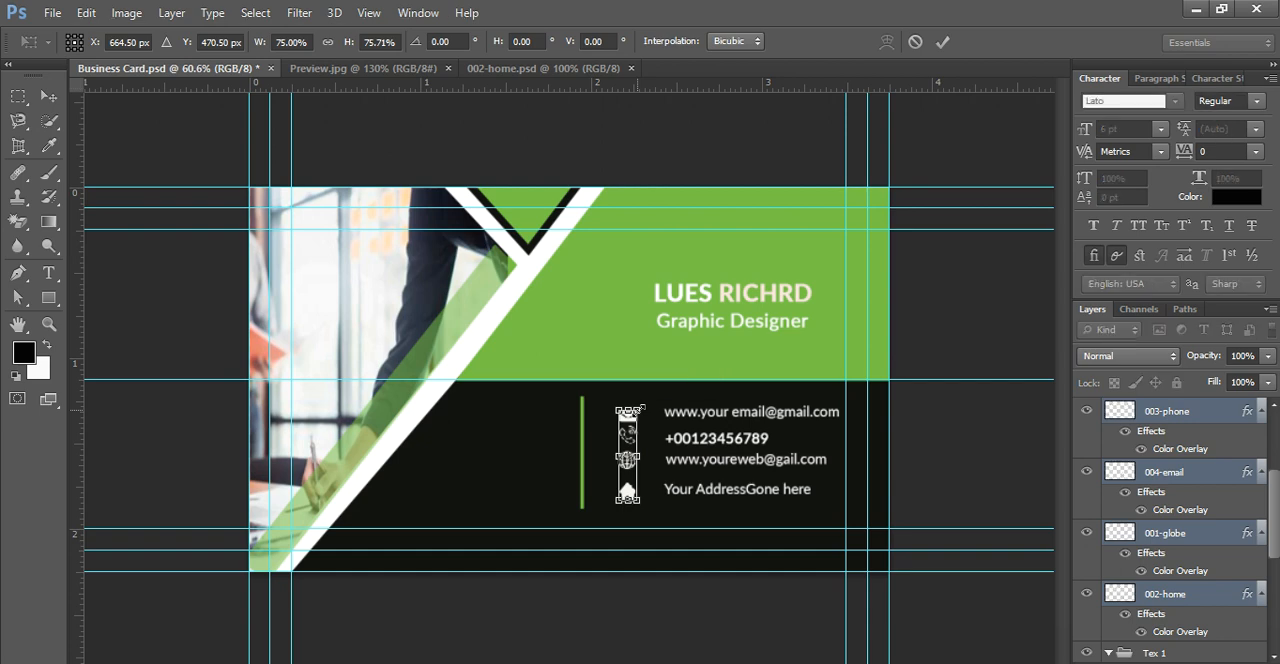
{"action": "key", "text": "Return"}
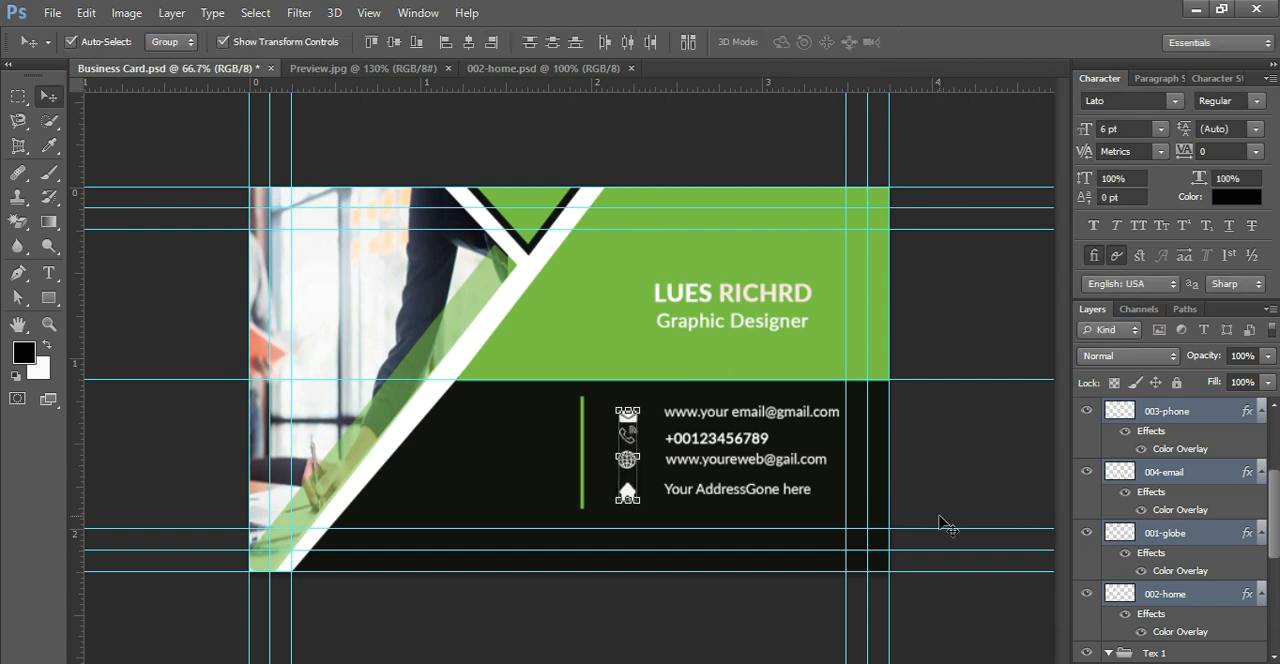
Step: Nudge the phone icon slightly upward with Free Transform so it sits between the email and globe icons
{"action": "scroll", "coordinate": [943, 521], "scroll_direction": "up", "scroll_amount": 2}
{"action": "scroll", "coordinate": [836, 540], "scroll_direction": "up", "scroll_amount": 3}
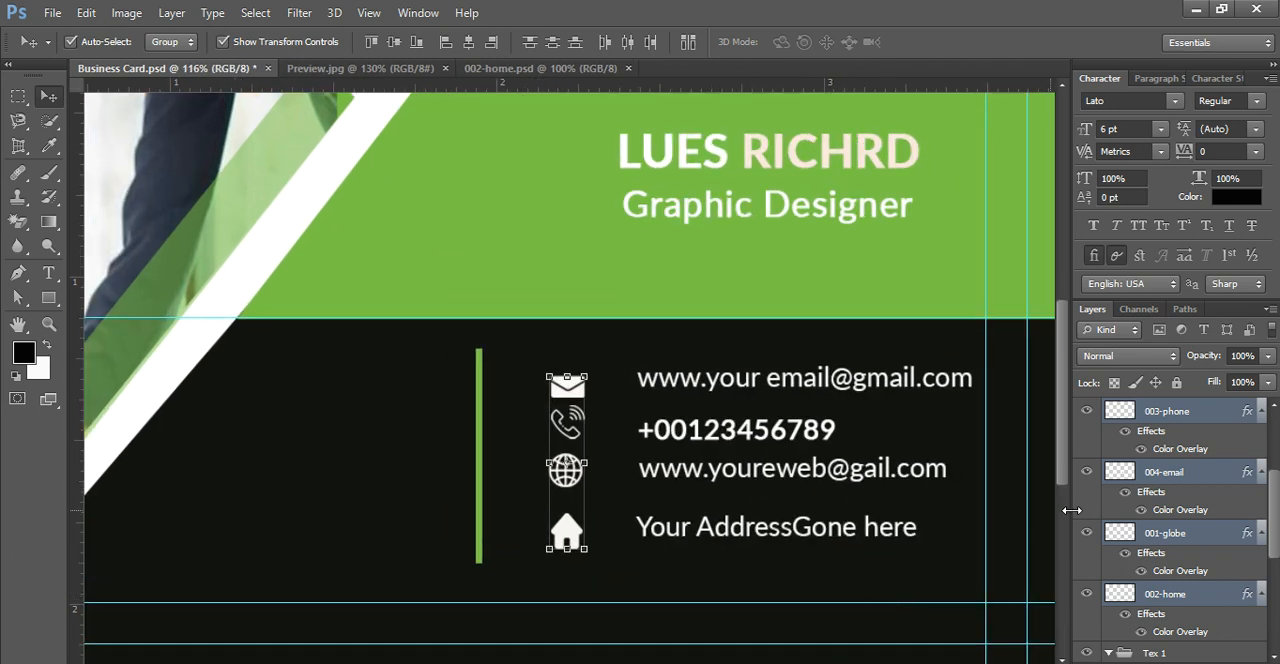
{"action": "left_click", "coordinate": [1148, 514]}
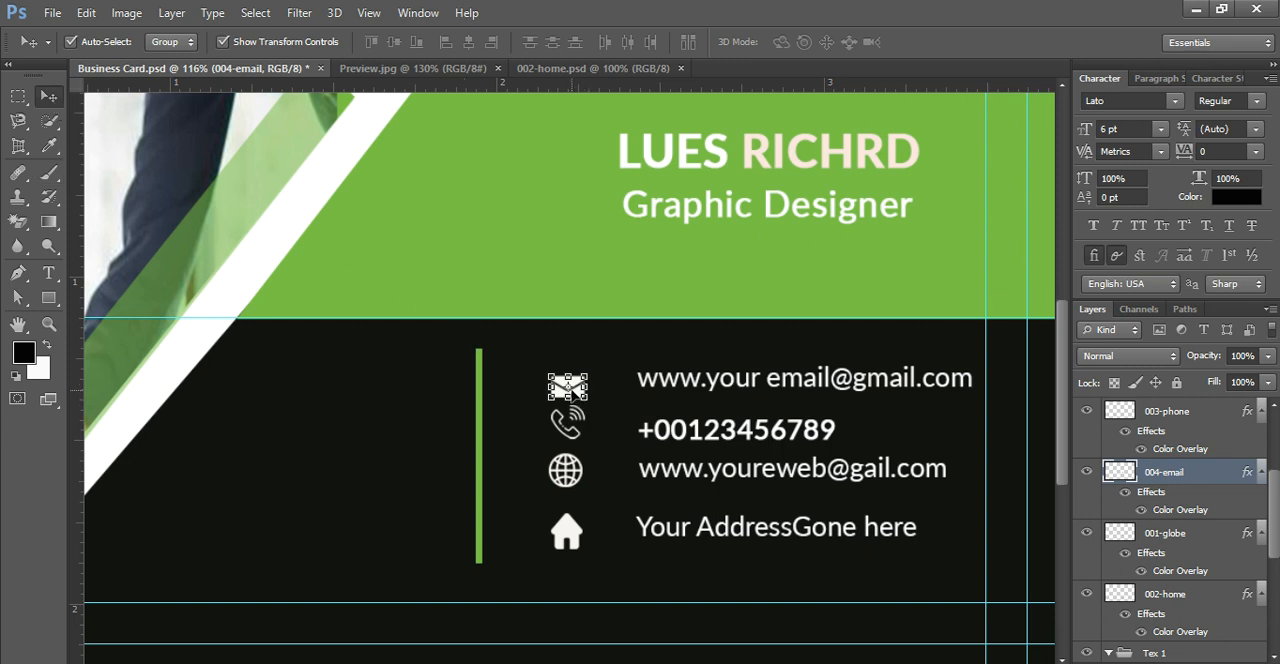
{"action": "left_click", "coordinate": [1175, 414]}
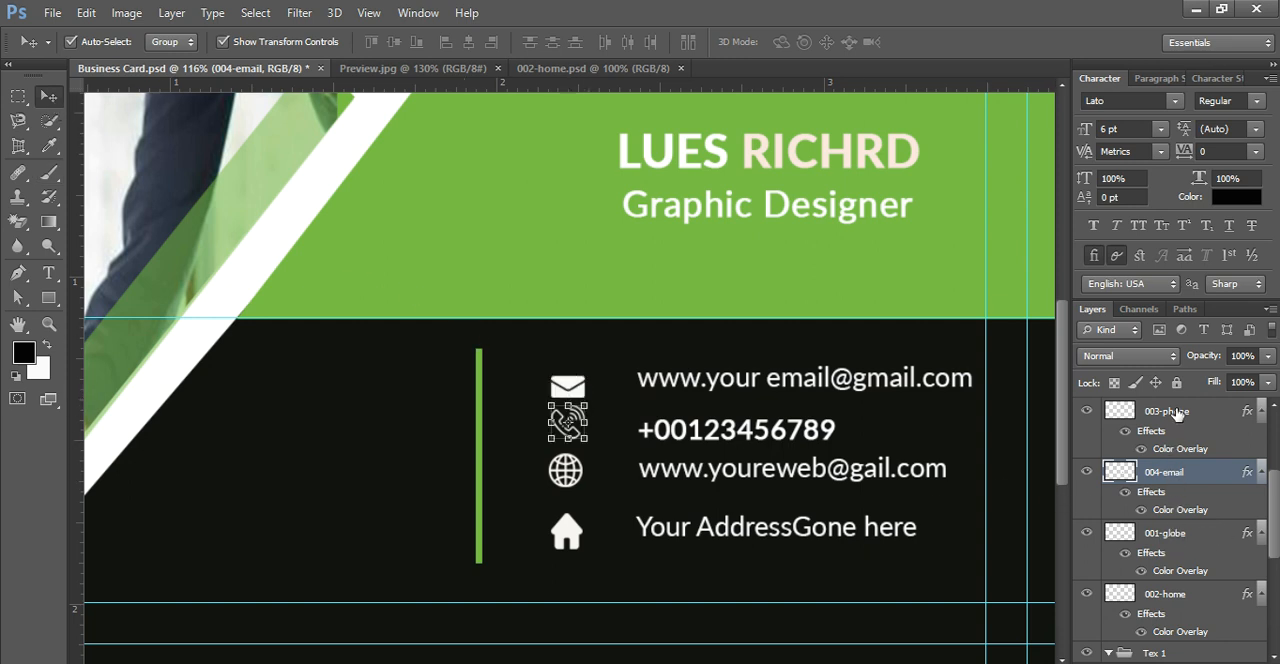
{"action": "key", "text": "ctrl+t"}
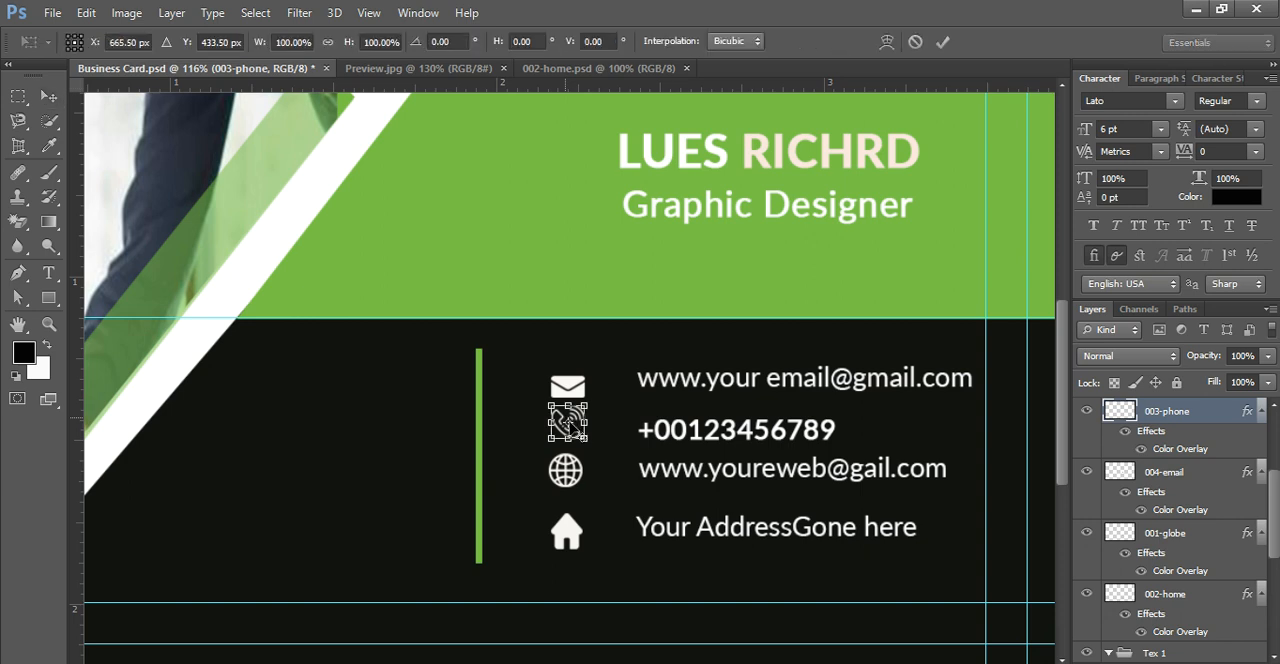
{"action": "mouse_move", "coordinate": [567, 421]}
{"action": "left_mouse_down"}
{"action": "mouse_move", "coordinate": [585, 438]}
{"action": "mouse_move", "coordinate": [567, 417]}
{"action": "left_mouse_up"}
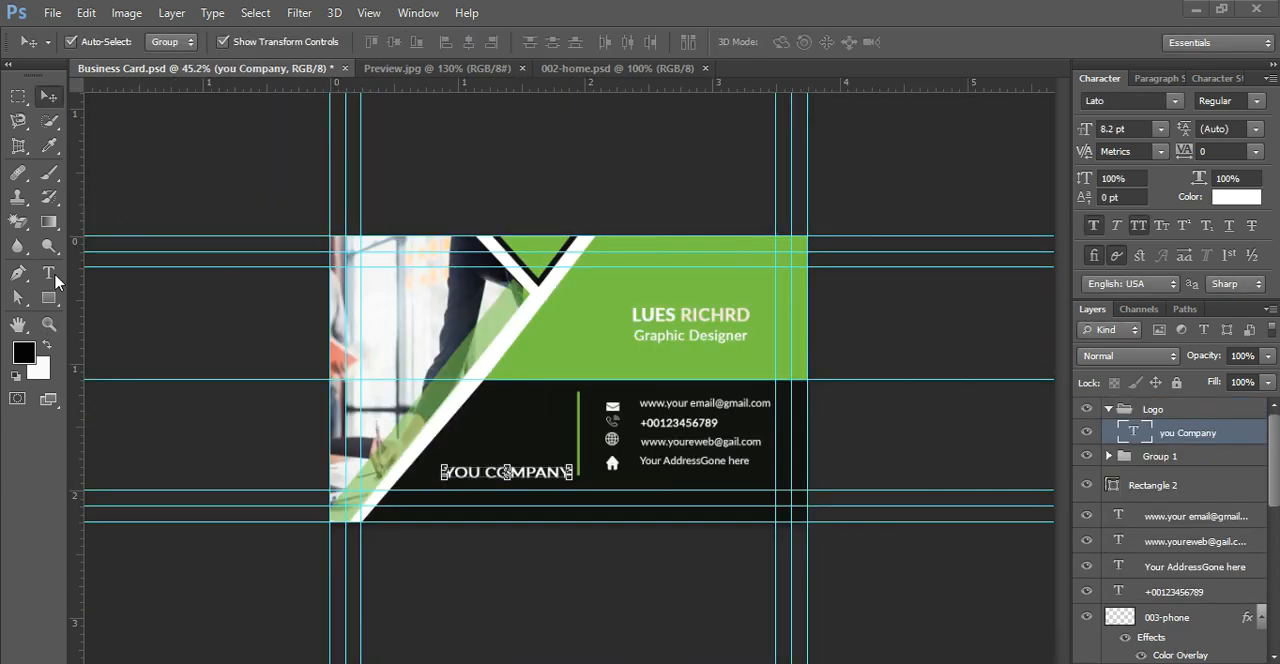
Step: Draw a five-sided polygon about 141 px by 146 px above the YOU COMPANY text and fill it with #f8f1f1
{"action": "left_click", "coordinate": [50, 298]}
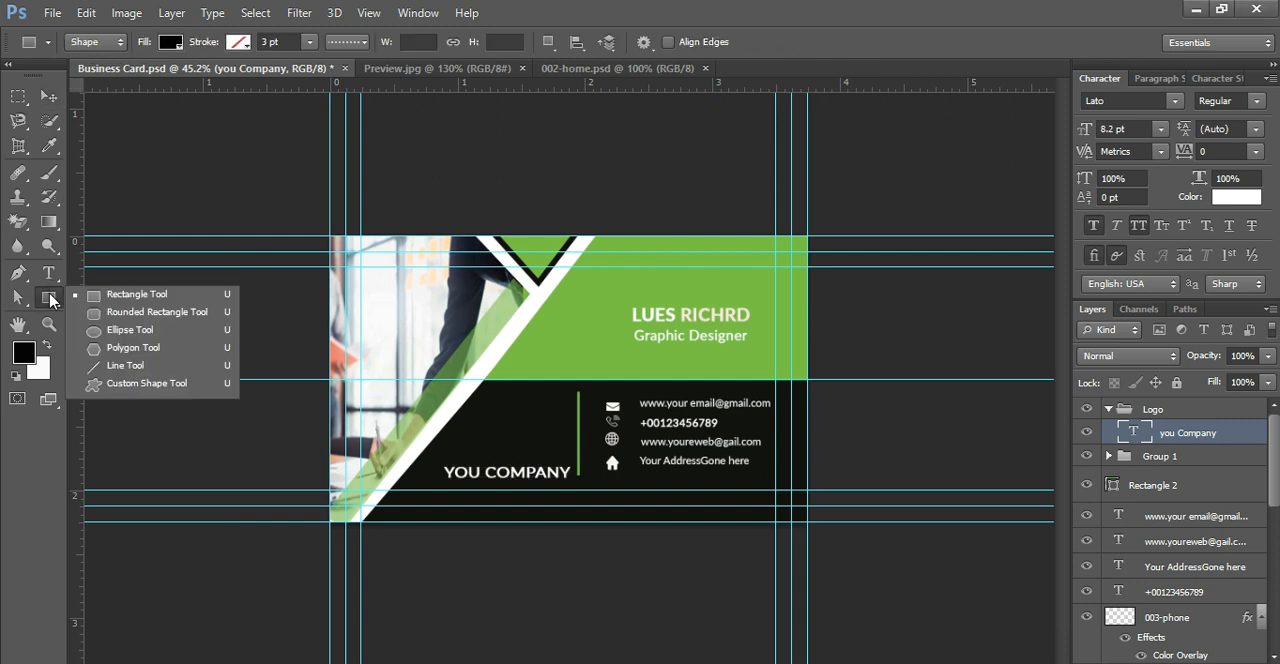
{"action": "left_click", "coordinate": [131, 350]}
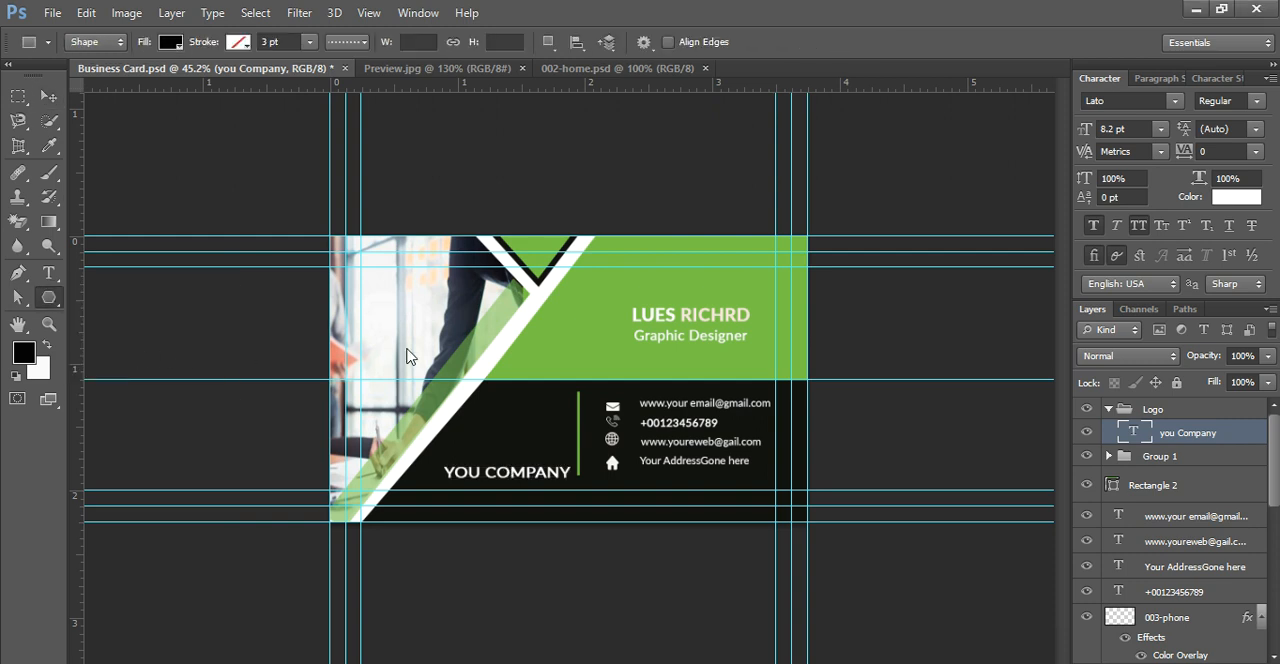
{"action": "left_click_drag", "start_coordinate": [489, 412], "coordinate": [518, 428]}
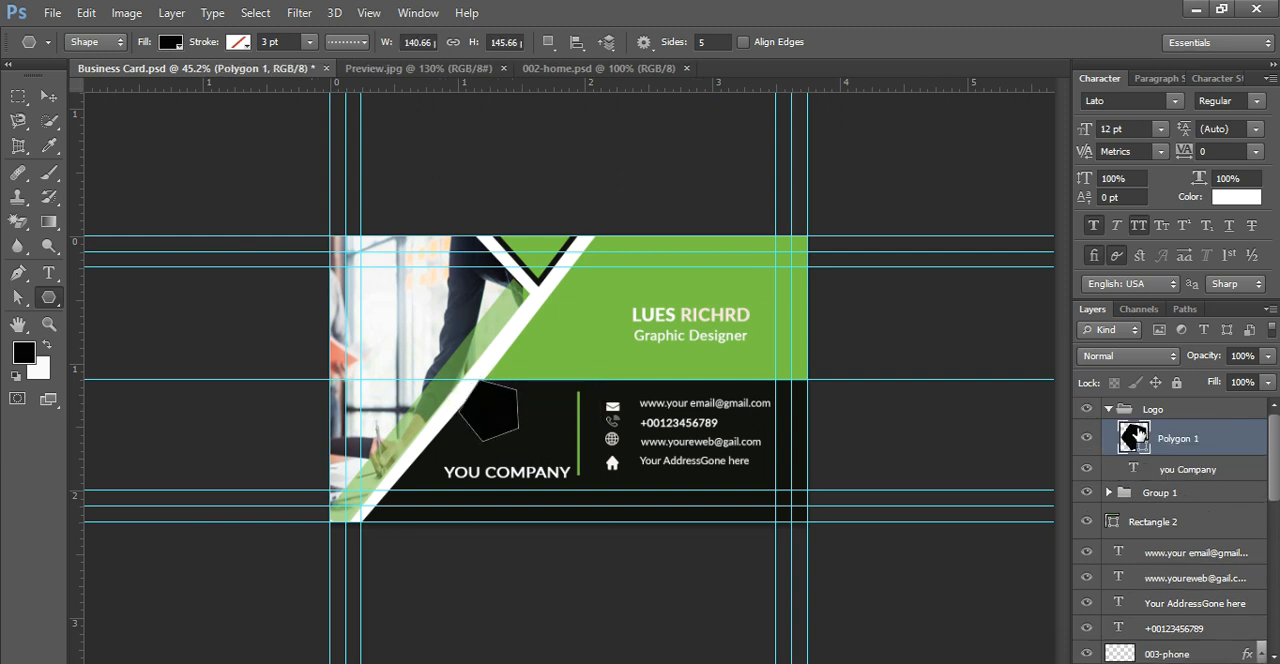
{"action": "double_click", "coordinate": [1138, 443]}
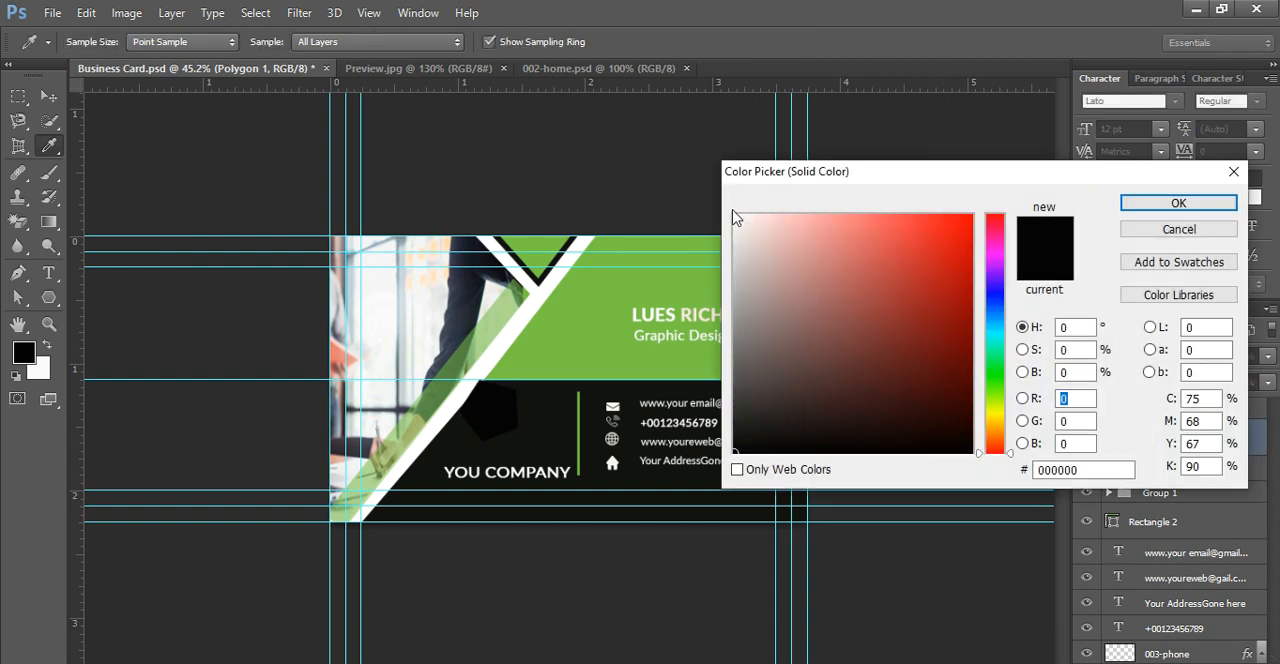
{"action": "left_click", "coordinate": [740, 220]}
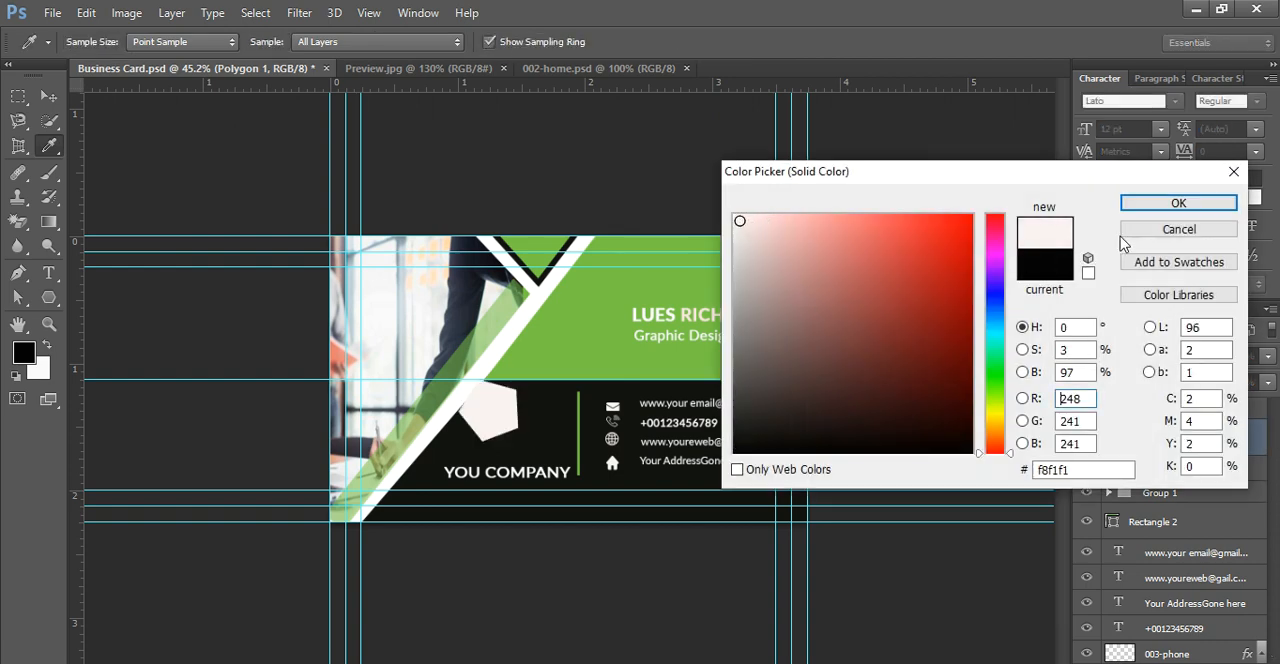
{"action": "left_click", "coordinate": [1172, 203]}
Step: Scale the off-white pentagon to about 76% width and 71% height and centre it just above the YOU COMPANY text
{"action": "left_click", "coordinate": [48, 95]}
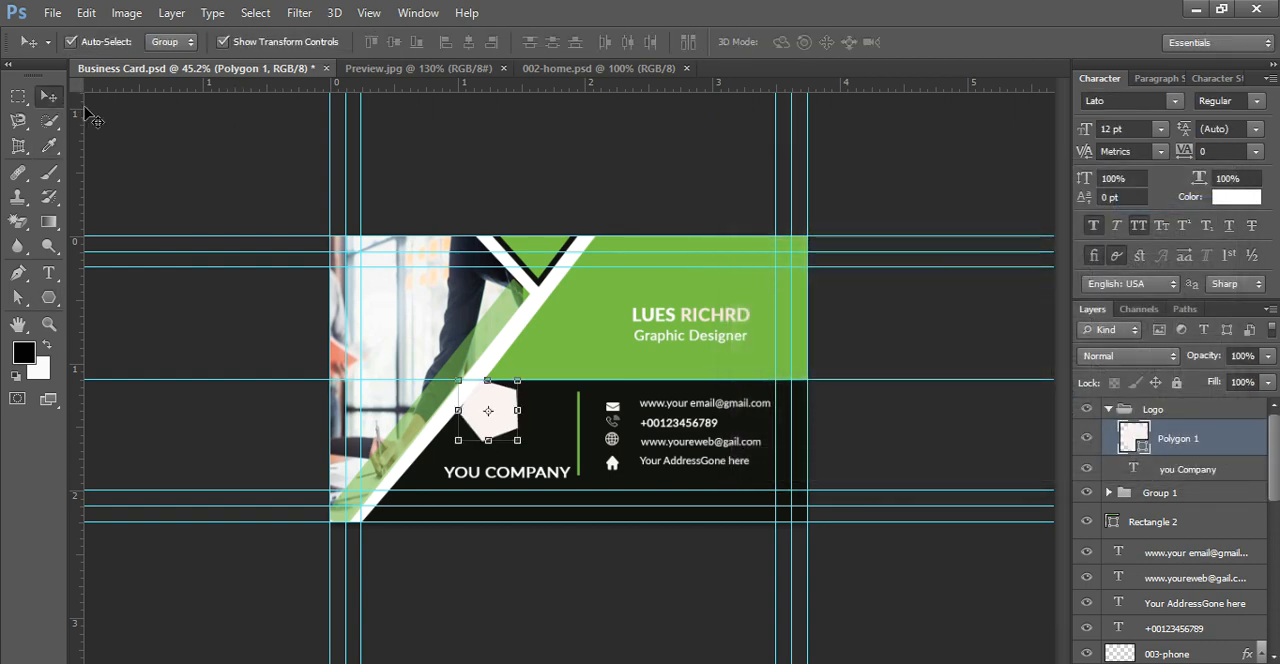
{"action": "key", "text": "ctrl+t"}
{"action": "left_click", "coordinate": [539, 418], "text": "alt"}
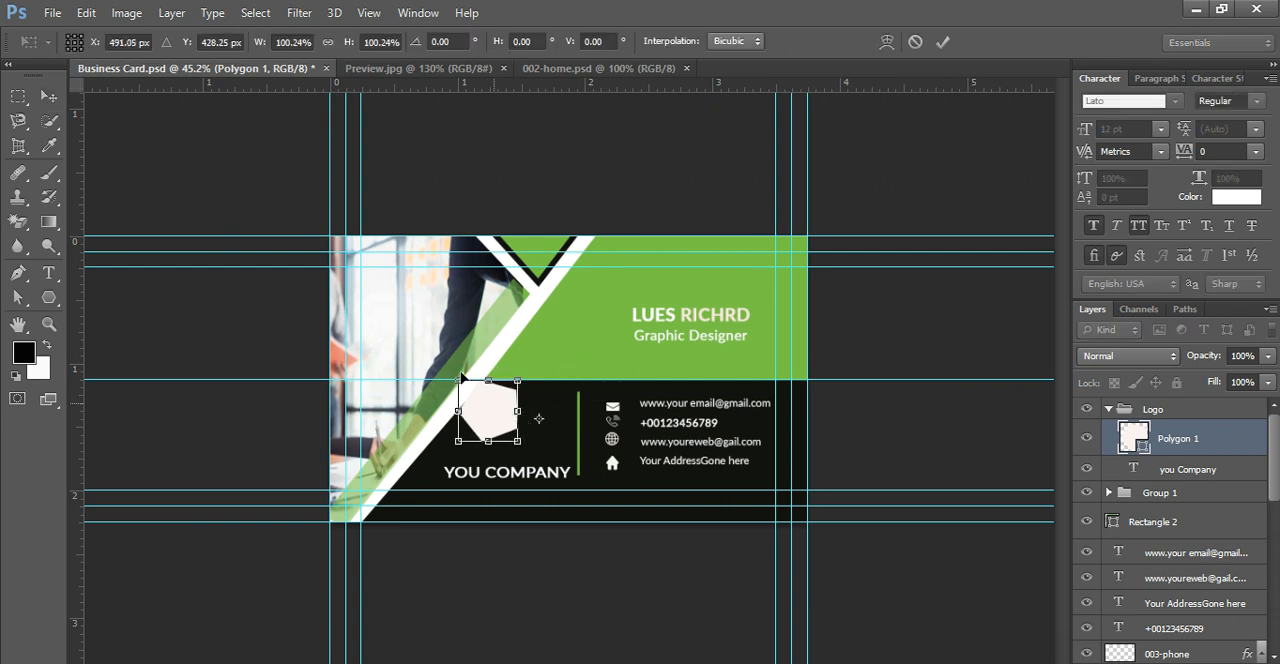
{"action": "left_click_drag", "start_coordinate": [462, 377], "coordinate": [455, 374]}
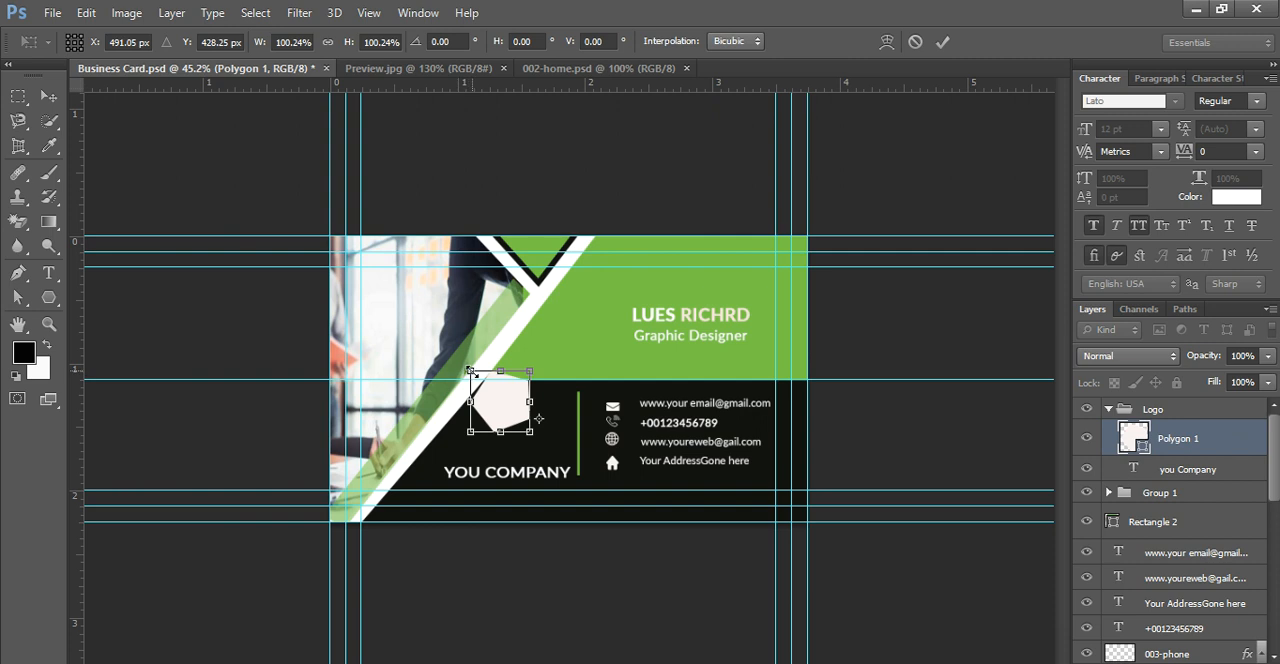
{"action": "left_click_drag", "start_coordinate": [481, 380], "coordinate": [487, 383]}
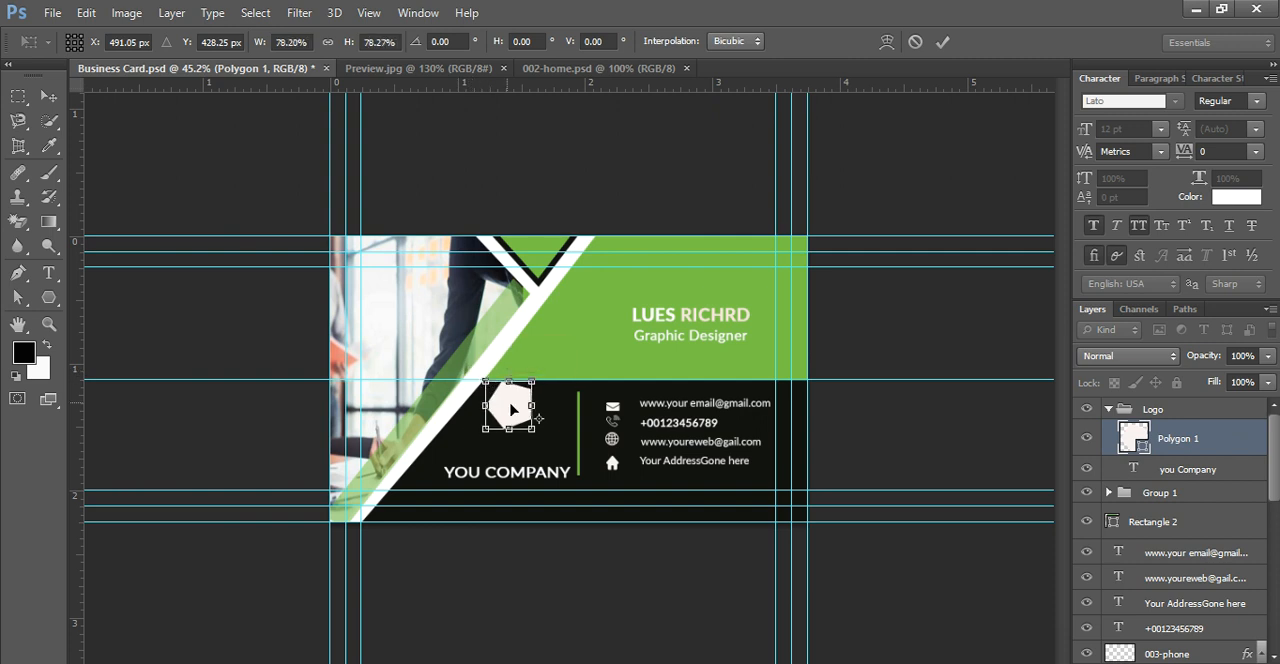
{"action": "mouse_move", "coordinate": [528, 421]}
{"action": "left_mouse_down"}
{"action": "mouse_move", "coordinate": [522, 412]}
{"action": "mouse_move", "coordinate": [525, 429]}
{"action": "left_mouse_up"}
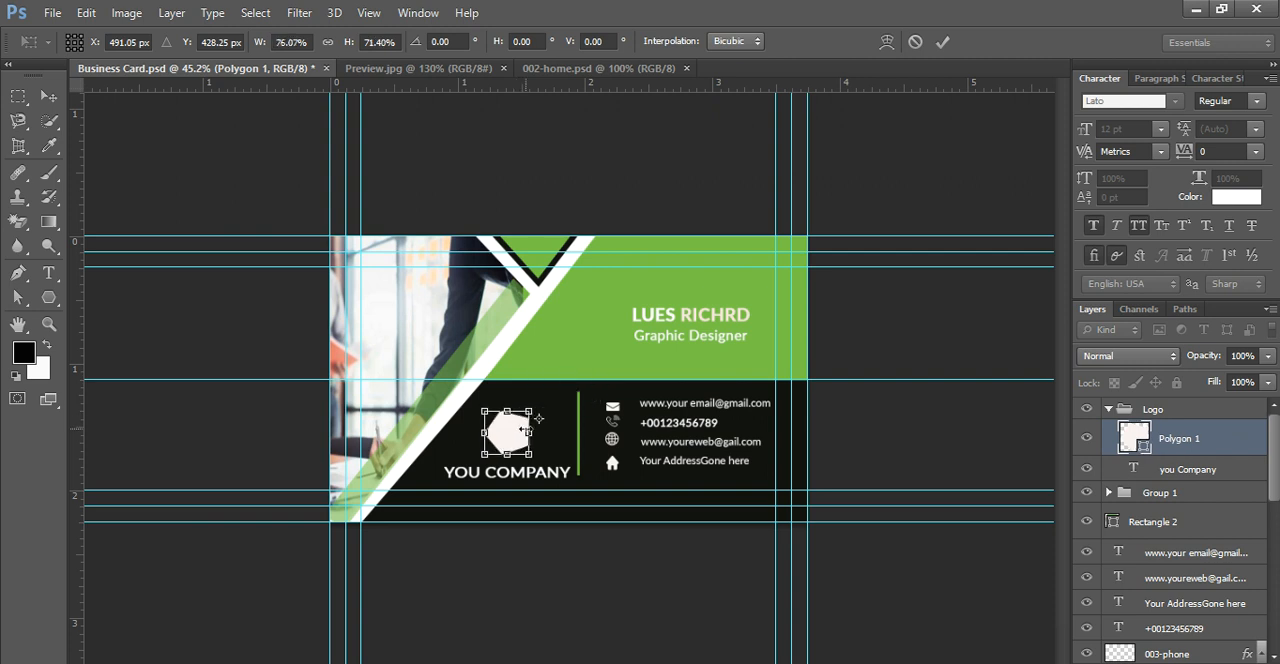
{"action": "key", "text": "Return"}
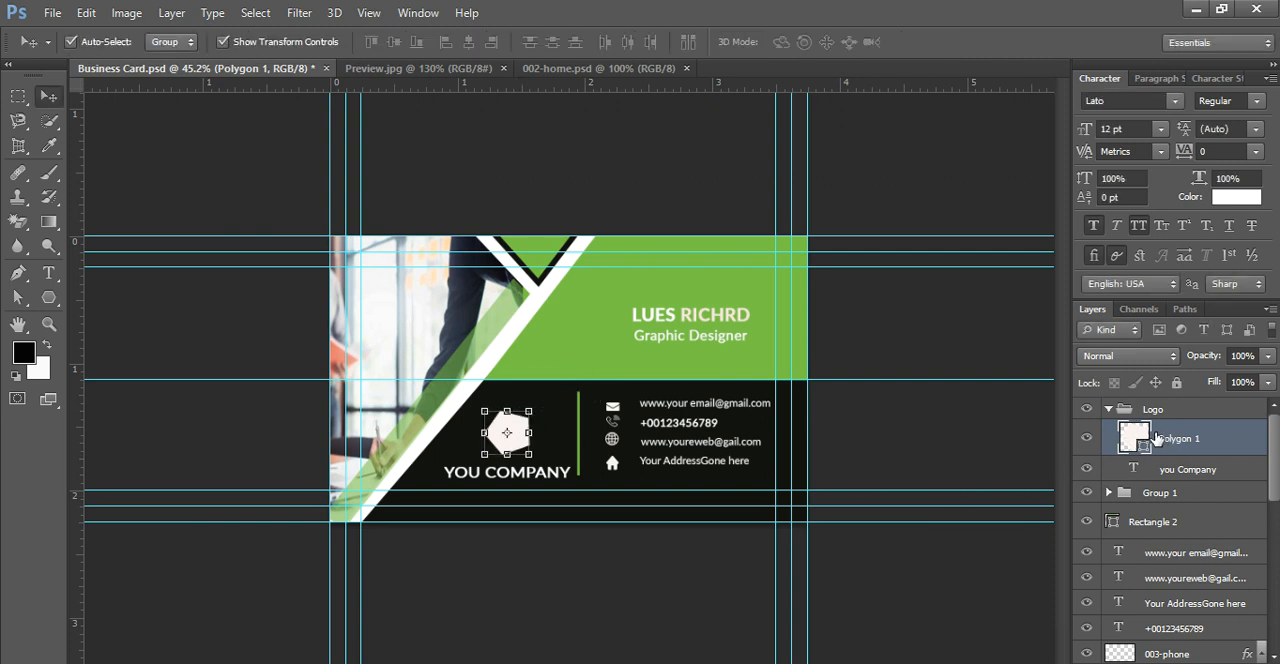
{"action": "left_click", "coordinate": [987, 468]}
Step: Duplicate the off-white pentagon layer and recolor the copy with the card's green, #78c543
{"action": "left_click_drag", "start_coordinate": [1187, 438], "coordinate": [1238, 663]}
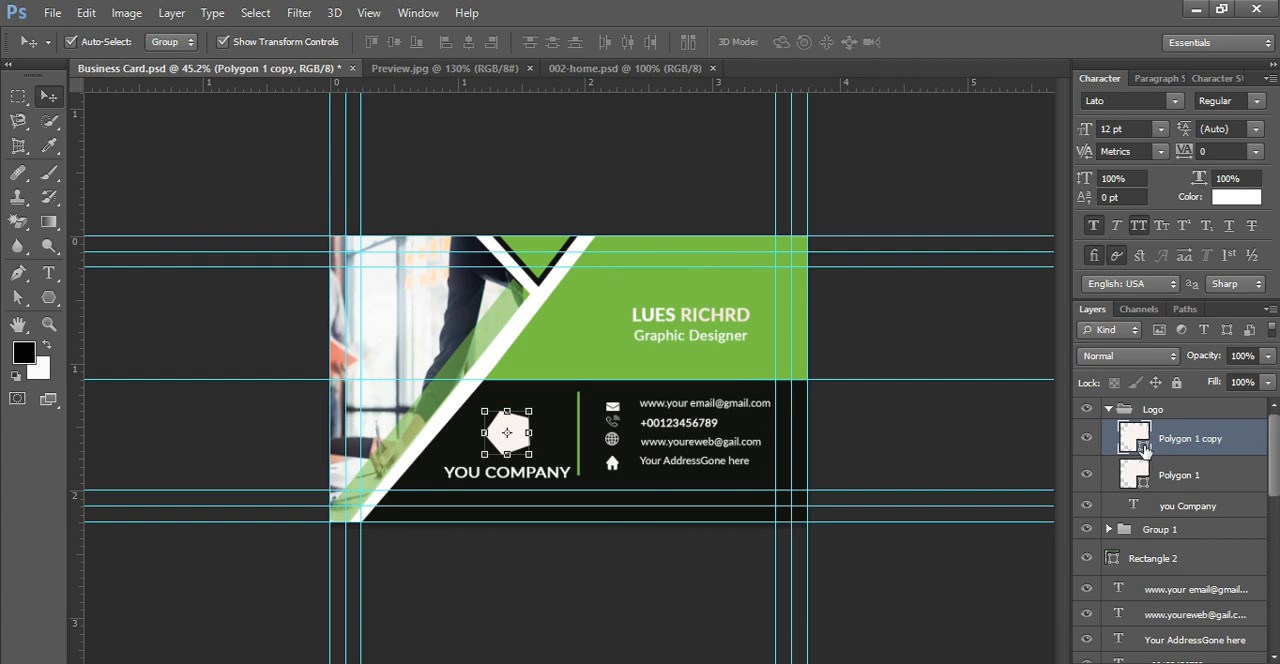
{"action": "double_click", "coordinate": [1134, 438]}
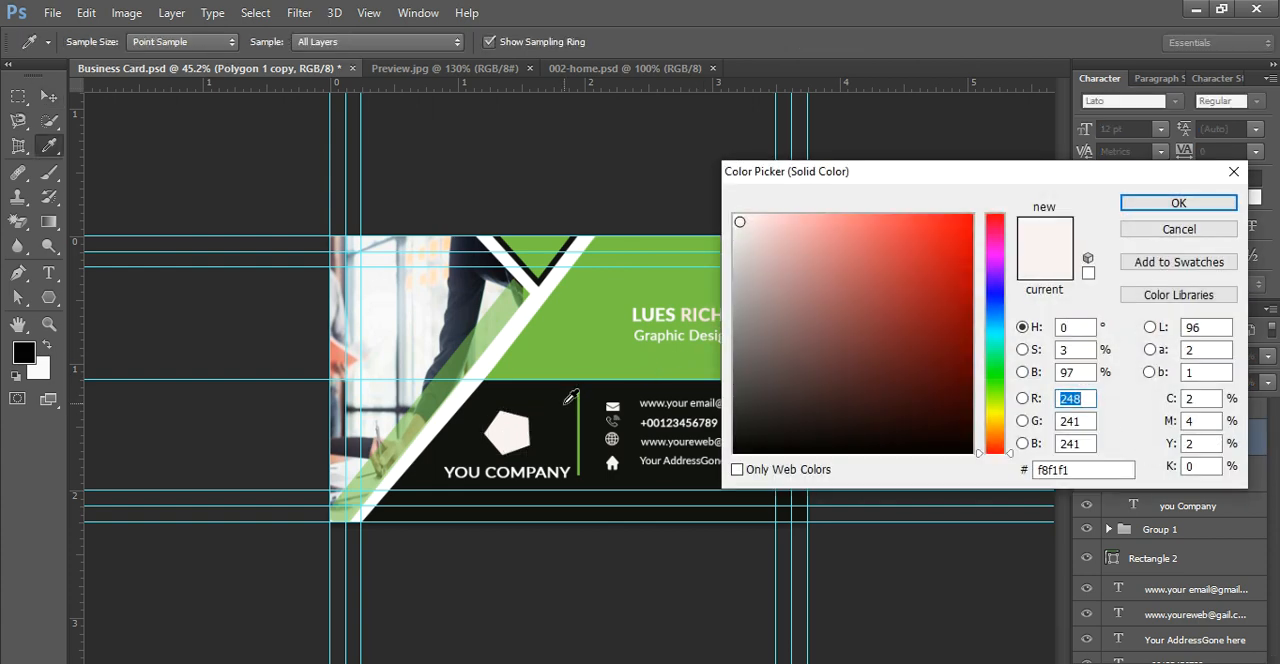
{"action": "left_click", "coordinate": [576, 310]}
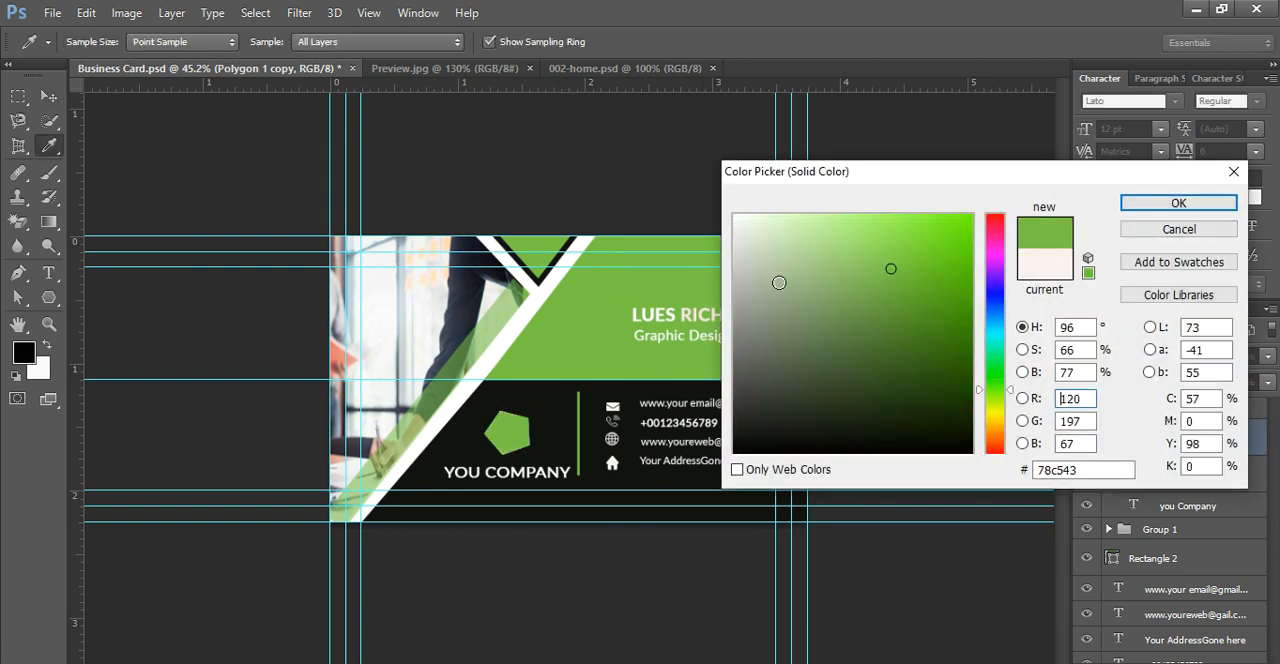
{"action": "left_click", "coordinate": [1180, 204]}
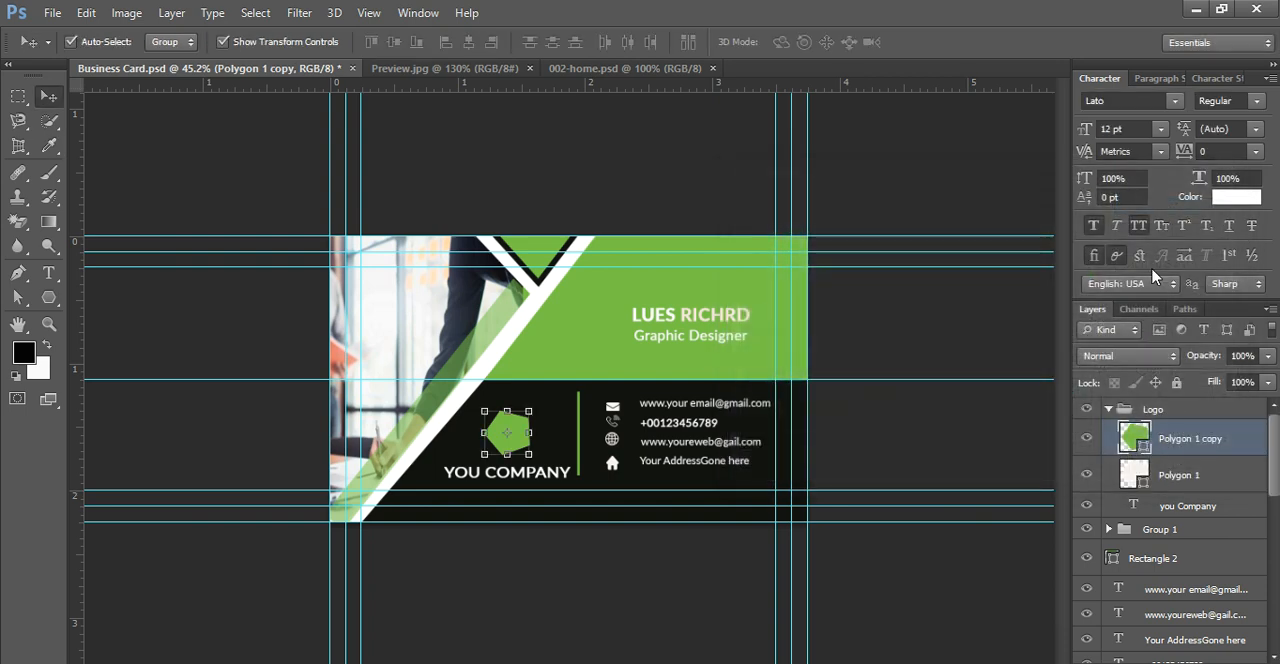
Step: Shrink the green pentagon around its centre so the off-white pentagon forms a border around it
{"action": "left_click", "coordinate": [528, 412]}
{"action": "left_click_drag", "start_coordinate": [521, 423], "coordinate": [525, 415]}
{"action": "key", "text": "Return"}
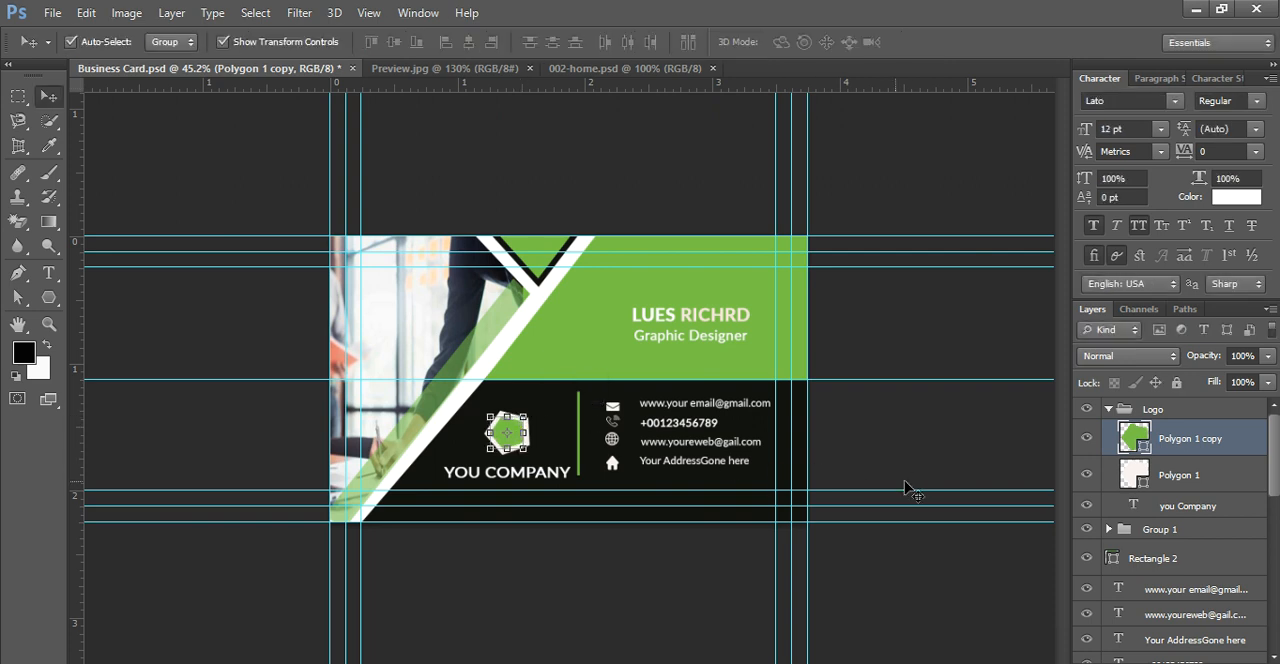
{"action": "left_click", "coordinate": [906, 446]}
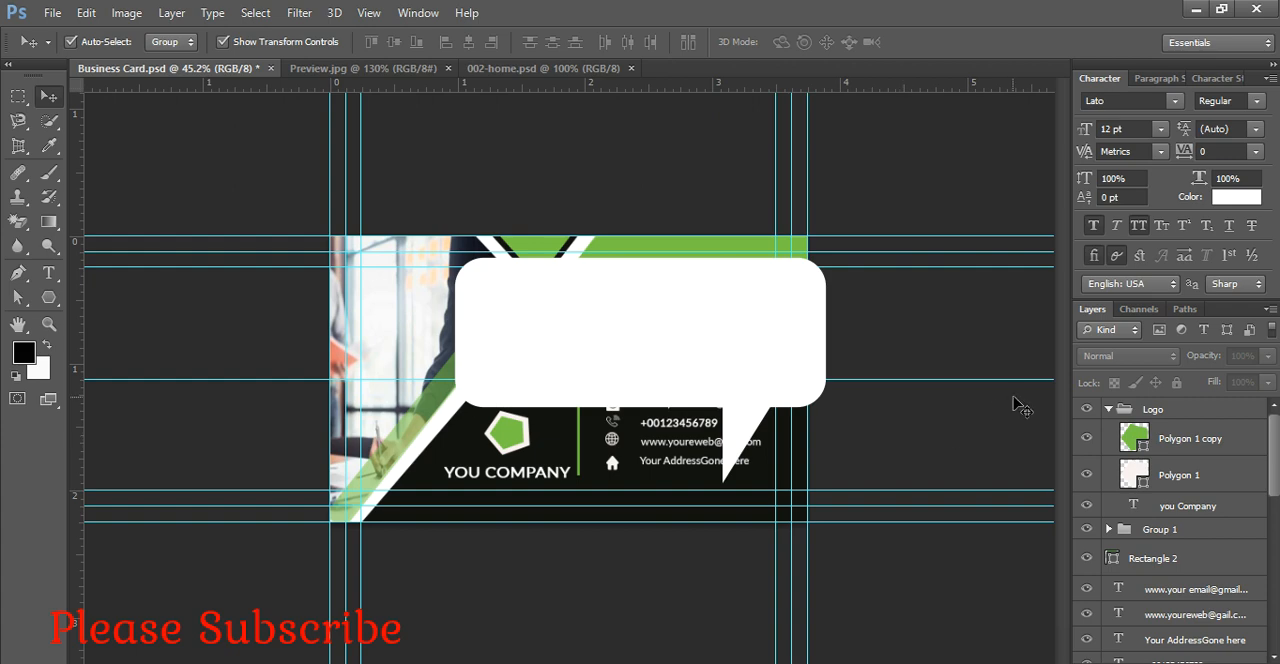
Step: Duplicate the green pentagon layer and fill the copy with the card's near-black background color, #101110
{"action": "left_click_drag", "start_coordinate": [1159, 441], "coordinate": [1230, 663]}
{"action": "double_click", "coordinate": [1136, 440]}
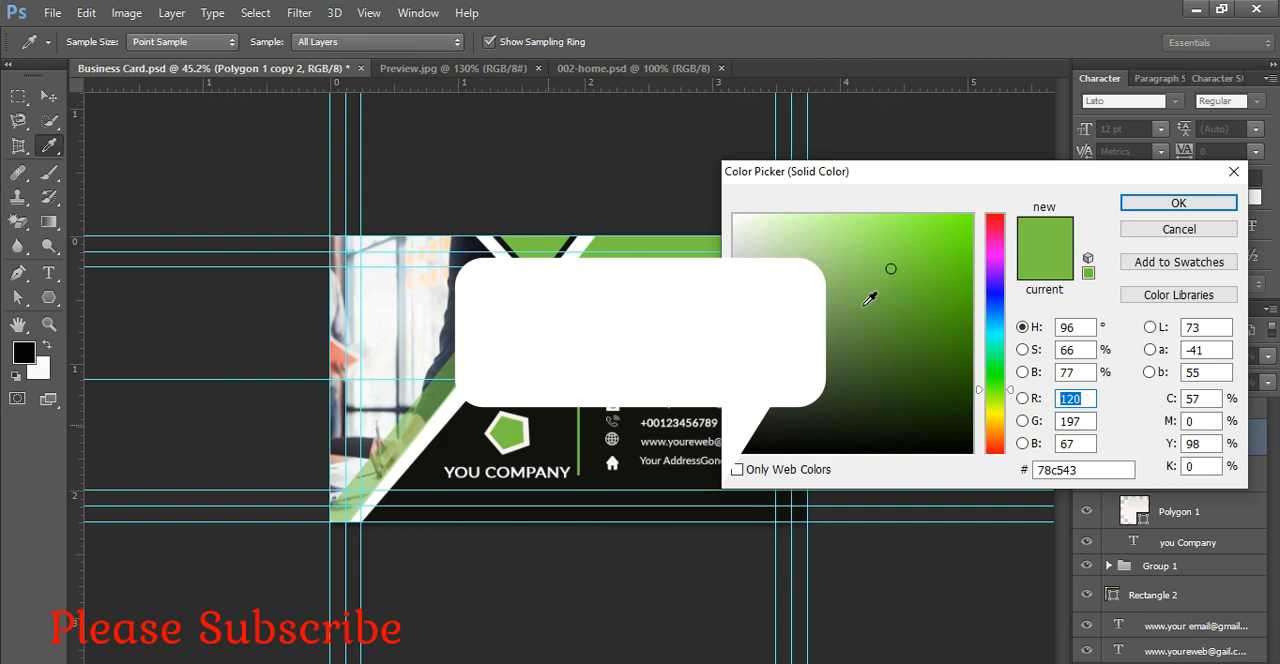
{"action": "left_click", "coordinate": [550, 440]}
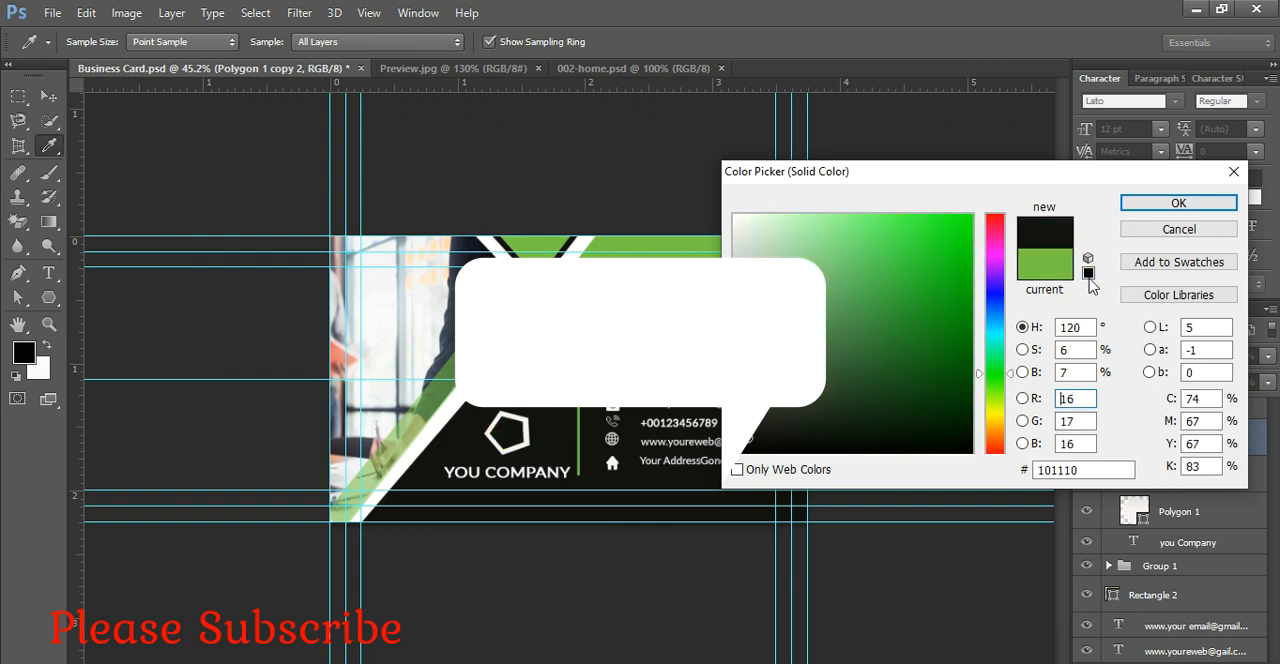
{"action": "left_click", "coordinate": [1175, 203]}
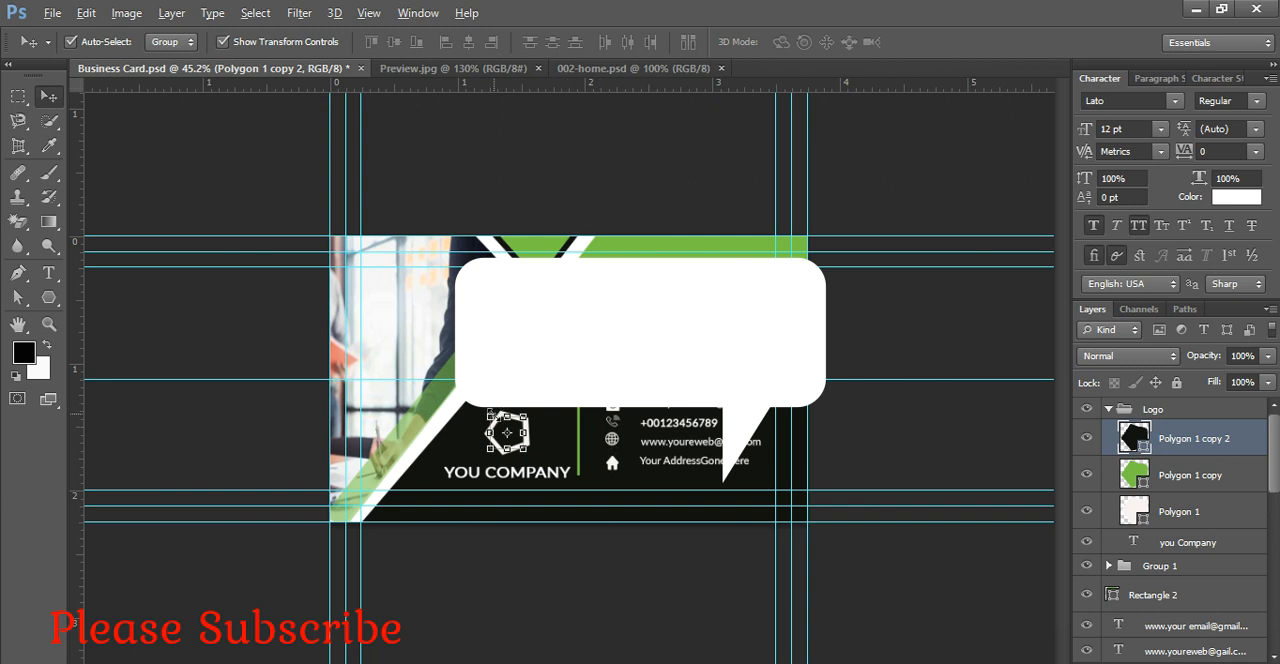
Step: Scale the near-black pentagon to about 46% around its centre, inside the green pentagon
{"action": "key", "text": "ctrl+t"}
{"action": "left_click_drag", "start_coordinate": [491, 415], "coordinate": [510, 414]}
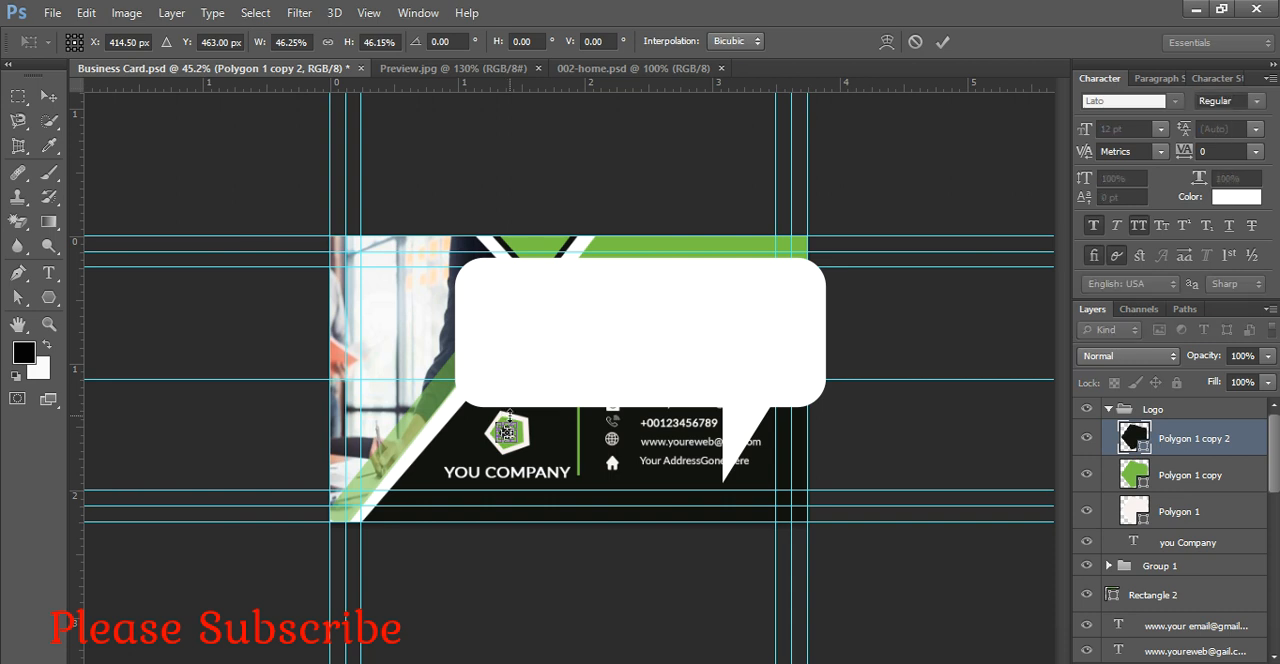
{"action": "key", "text": "Return"}
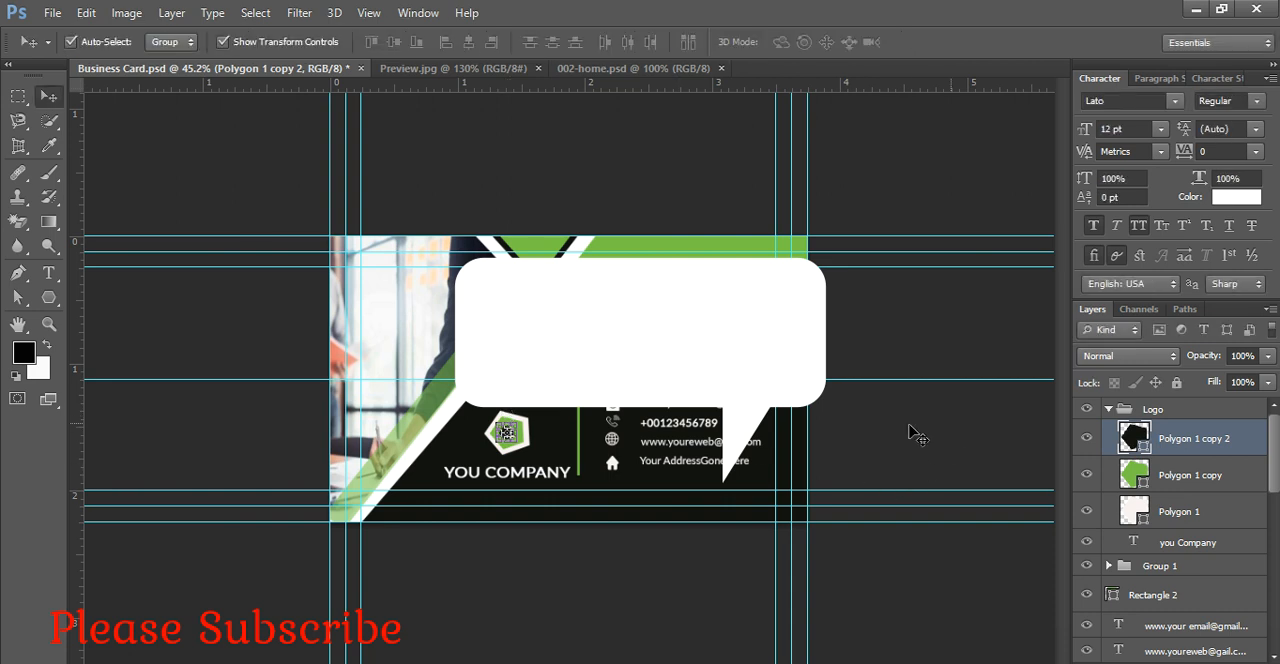
Step: Stretch the Logo group upward to 112.66% height while keeping its width at 100%
{"action": "left_click", "coordinate": [908, 432]}
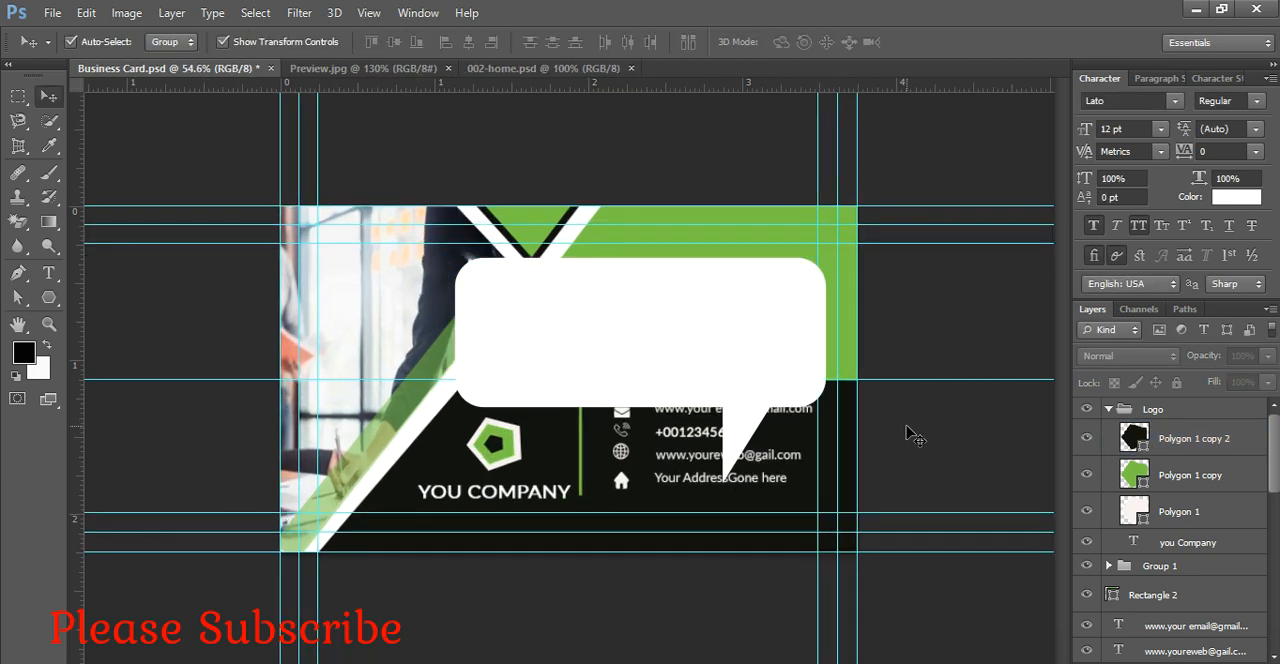
{"action": "scroll", "coordinate": [908, 432], "scroll_direction": "down", "scroll_amount": 1}
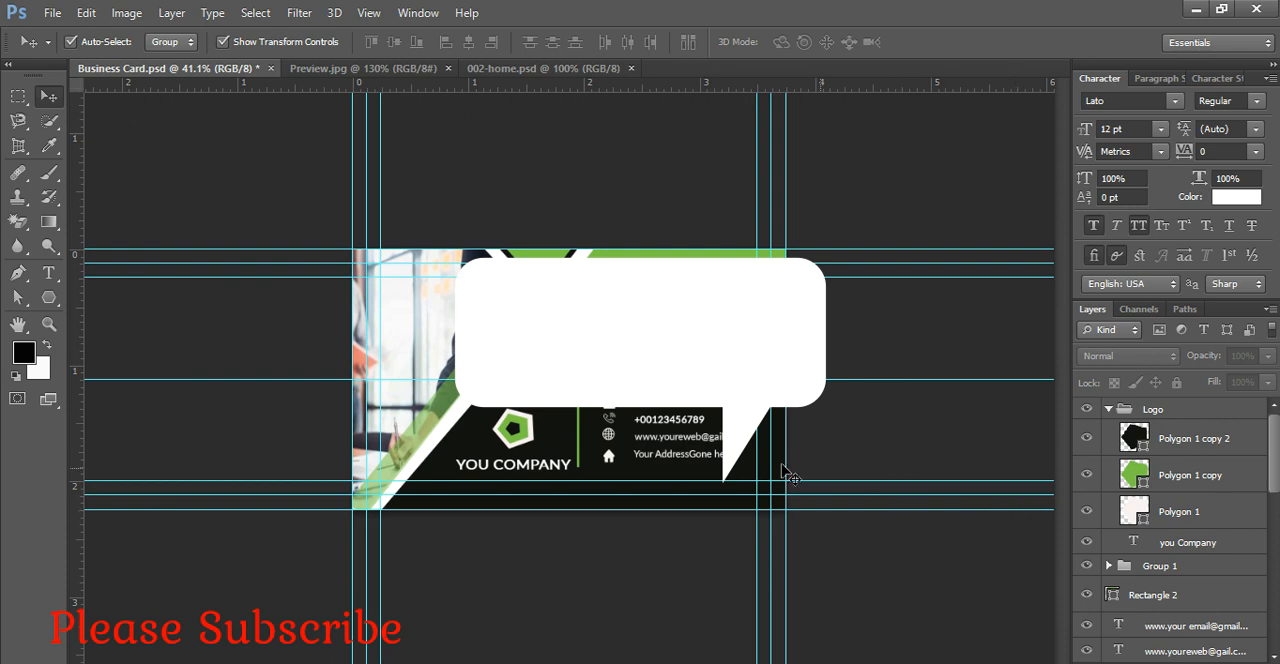
{"action": "left_click", "coordinate": [535, 444]}
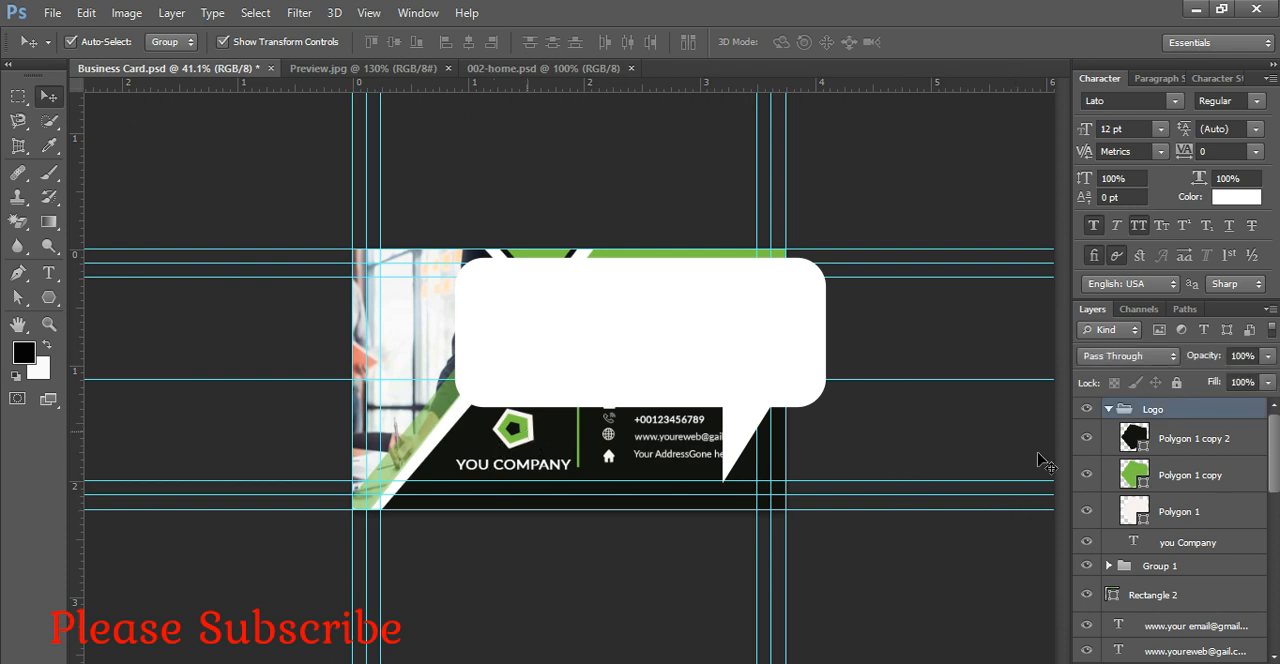
{"action": "left_click", "coordinate": [1152, 428]}
{"action": "left_click", "coordinate": [1148, 410]}
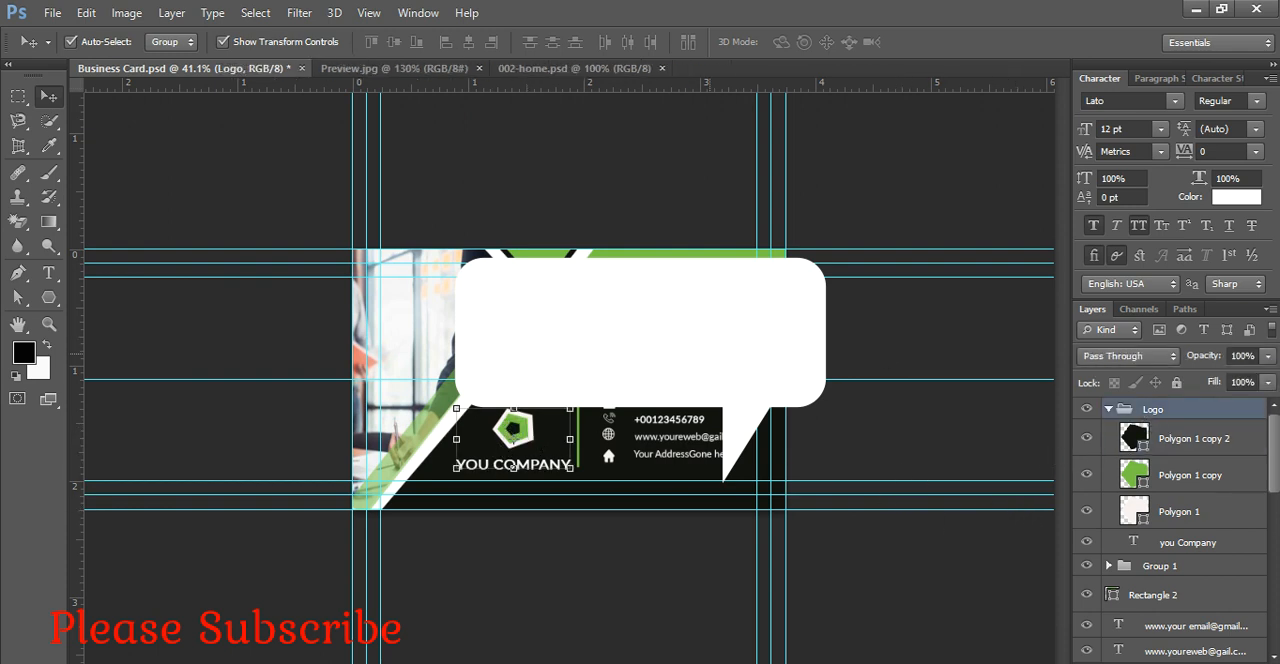
{"action": "key", "text": "ctrl+t"}
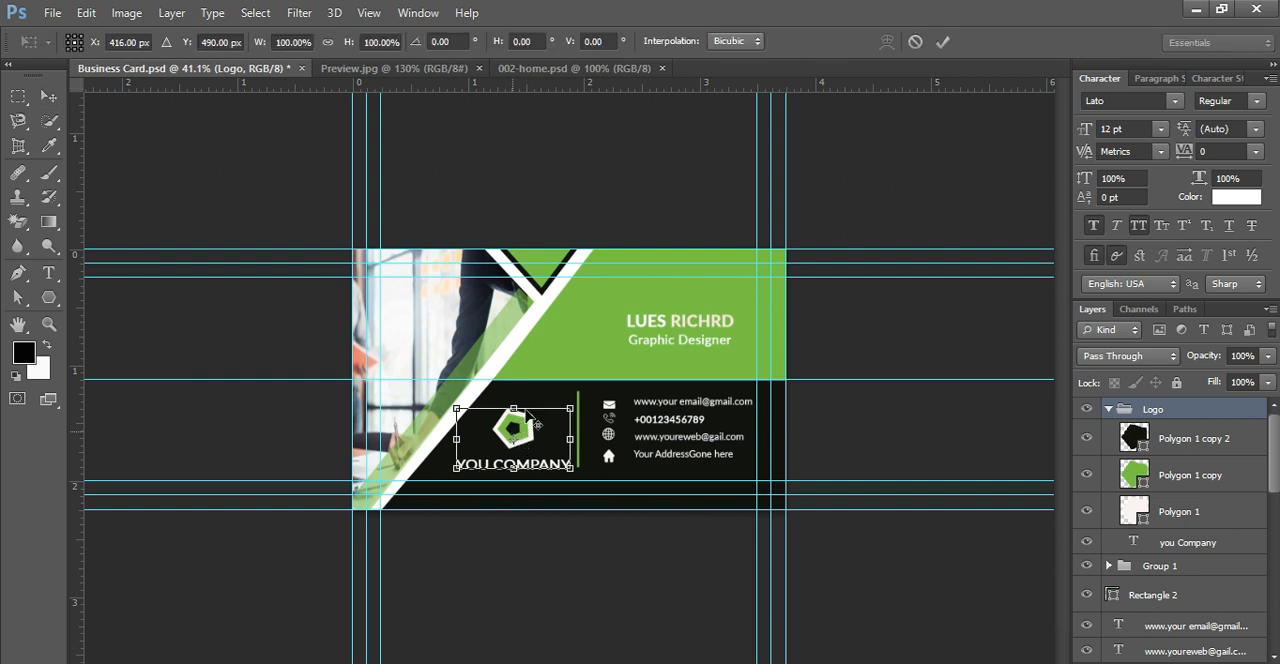
{"action": "left_click", "coordinate": [526, 415], "text": "alt"}
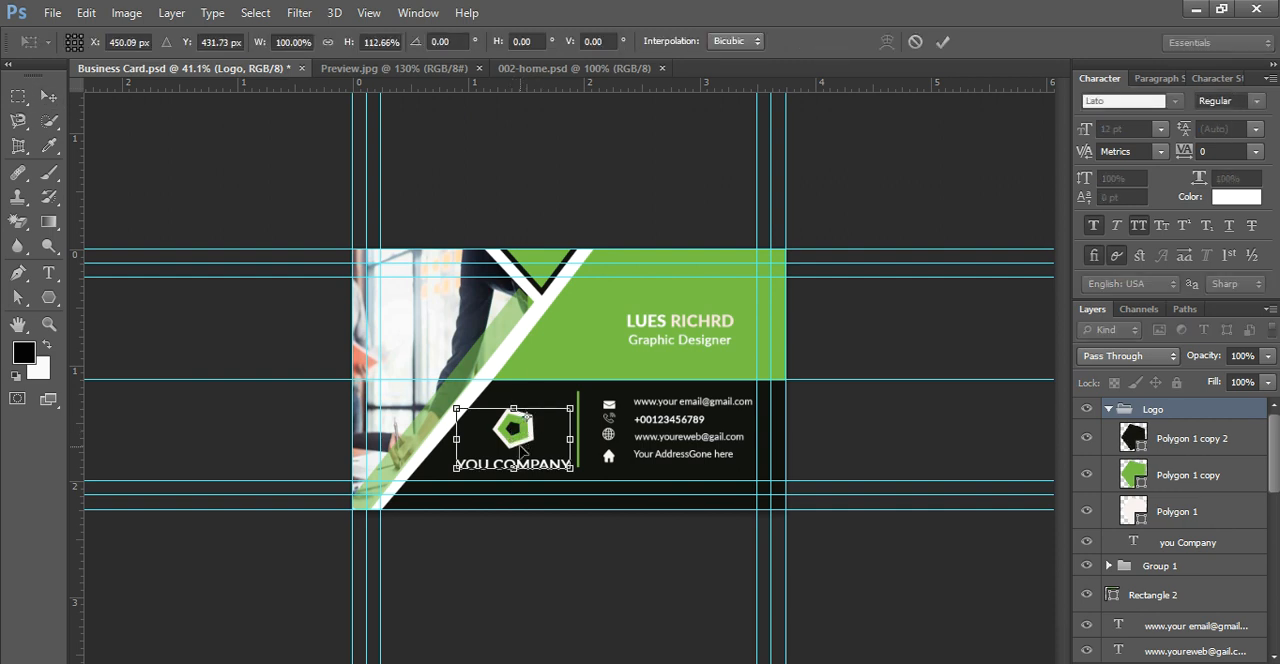
{"action": "left_click_drag", "start_coordinate": [500, 408], "coordinate": [502, 401]}
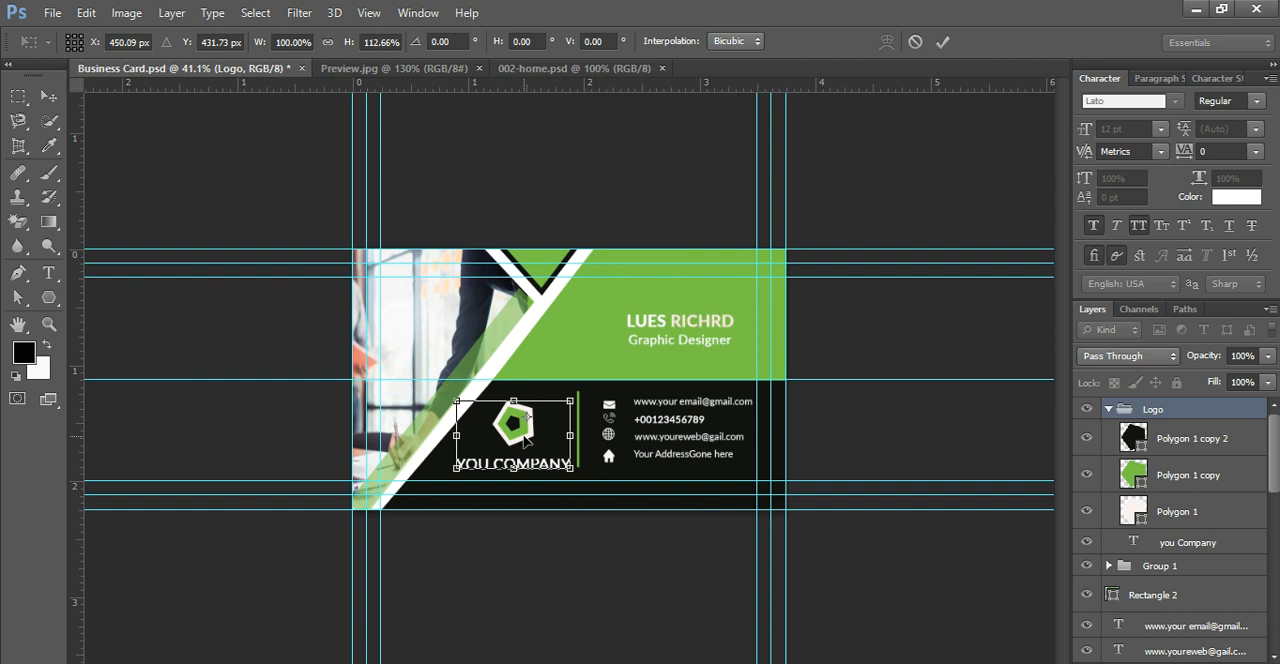
{"action": "key", "text": "Return"}
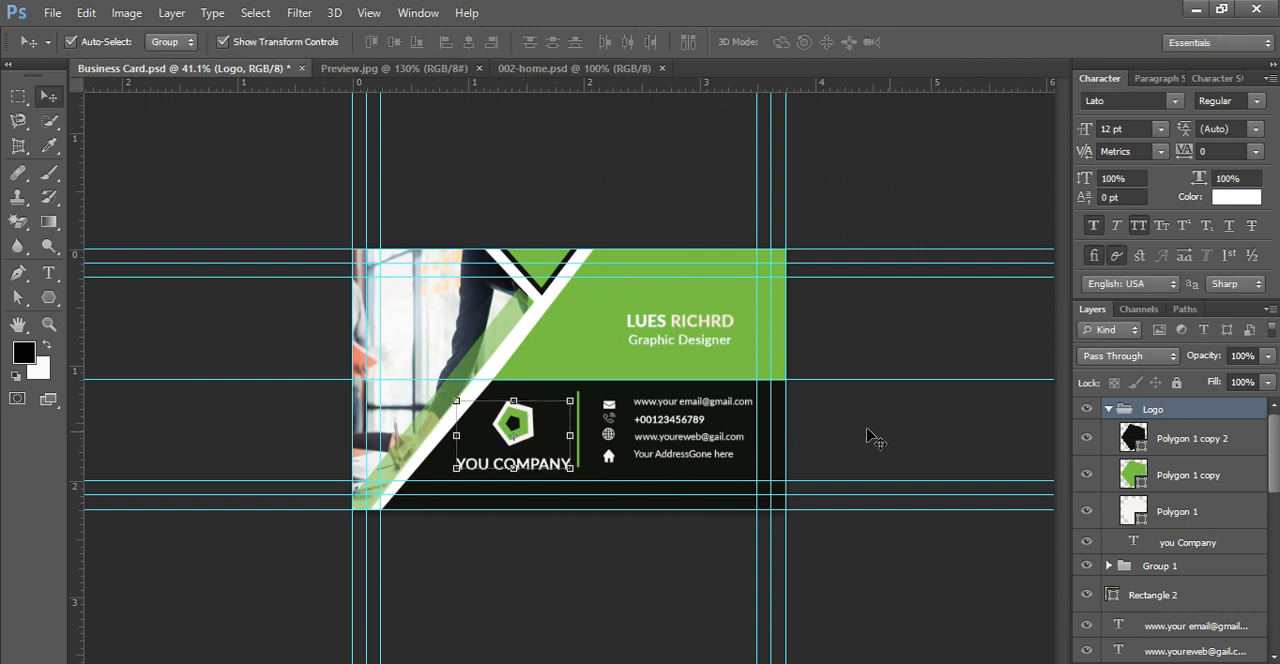
{"action": "left_click", "coordinate": [870, 440]}
{"action": "key", "text": "ctrl+minus"}
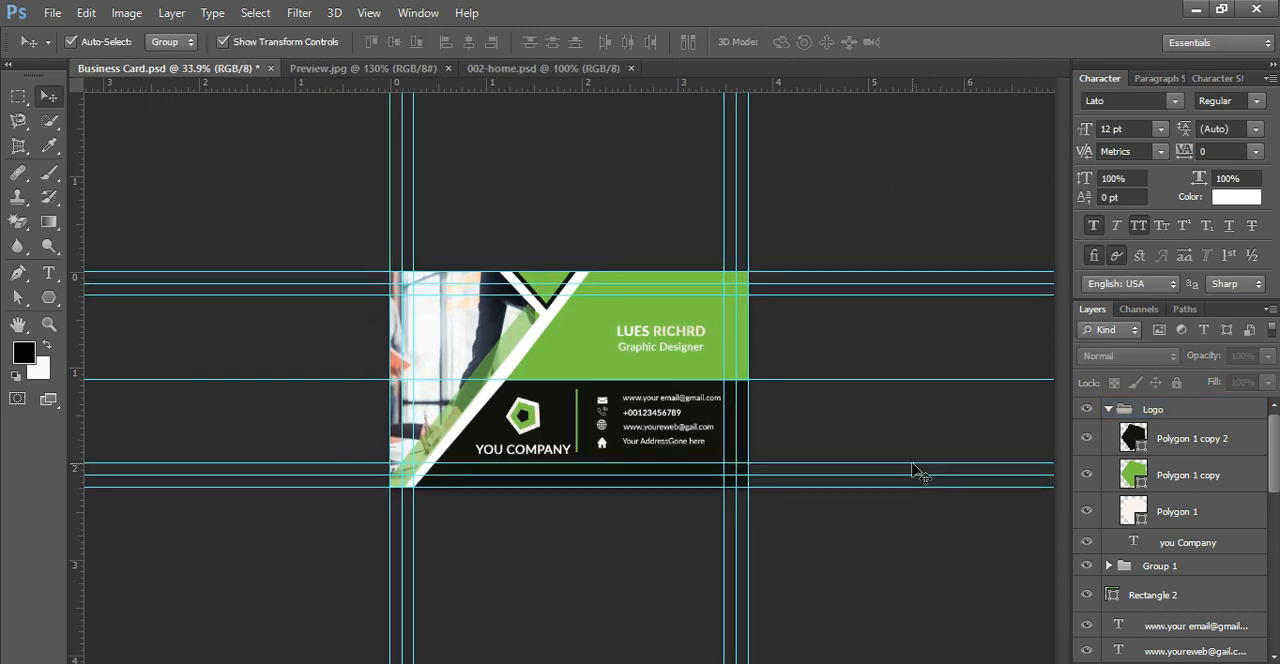
{"action": "key", "text": "ctrl+plus"}
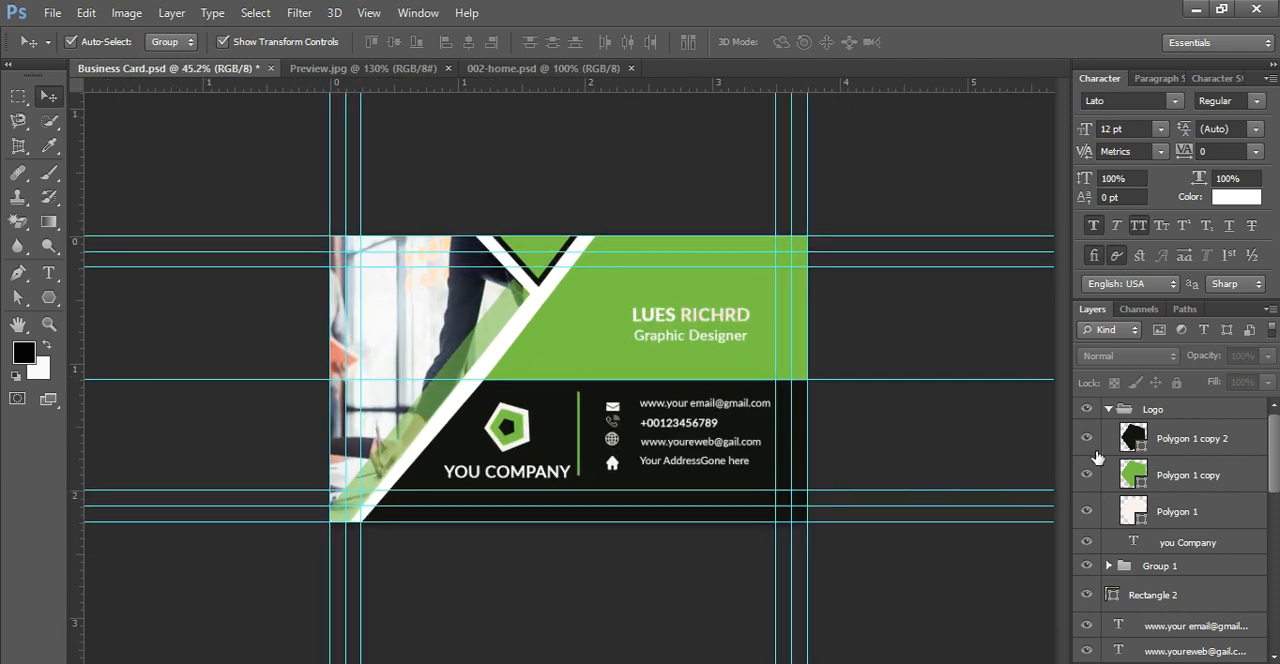
Step: Resize the green panel behind the name, Shape 2, to about 95% width and 84% height, keeping its upper and outer edges in place
{"action": "scroll", "coordinate": [1140, 512], "scroll_direction": "down", "scroll_amount": 10}
{"action": "scroll", "coordinate": [1140, 512], "scroll_direction": "down", "scroll_amount": 6}
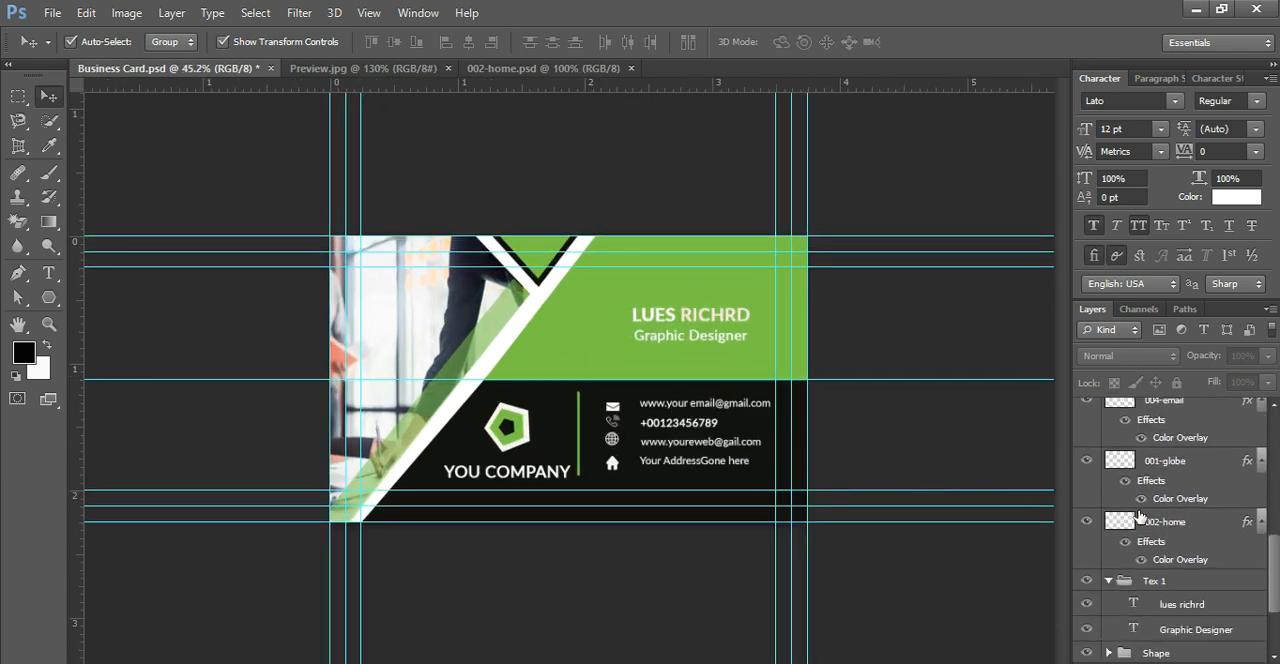
{"action": "left_click", "coordinate": [1109, 546]}
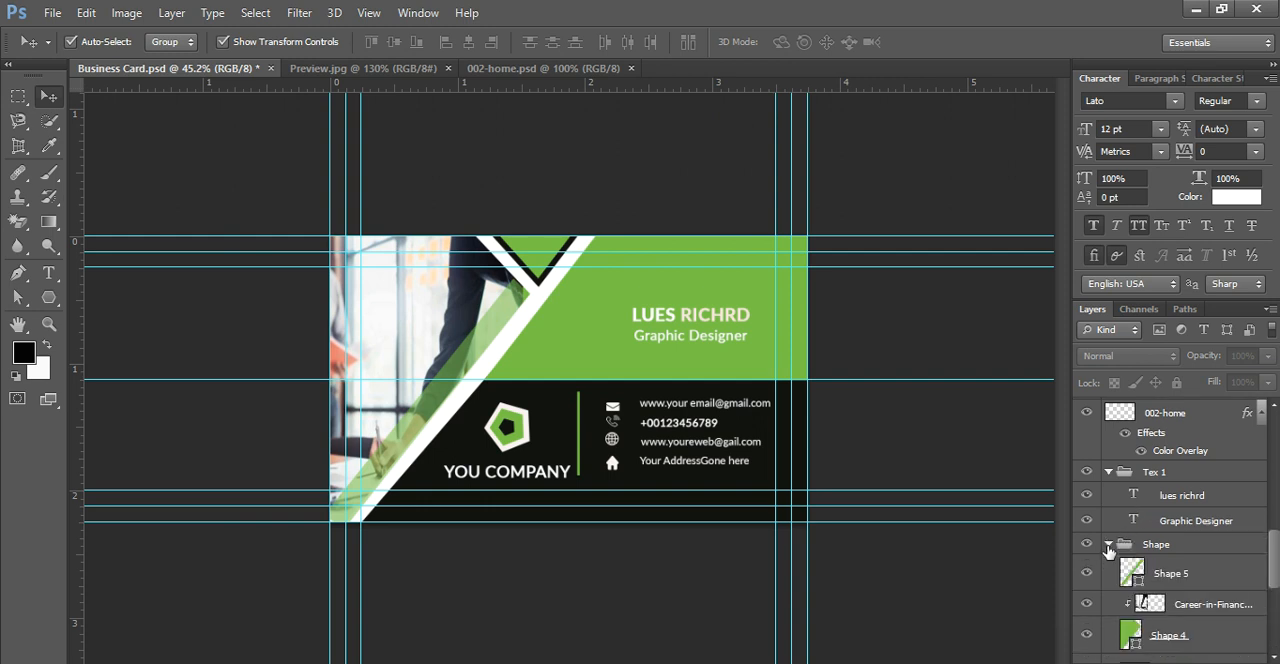
{"action": "scroll", "coordinate": [1115, 560], "scroll_direction": "down", "scroll_amount": 5}
{"action": "scroll", "coordinate": [1128, 560], "scroll_direction": "down", "scroll_amount": 4}
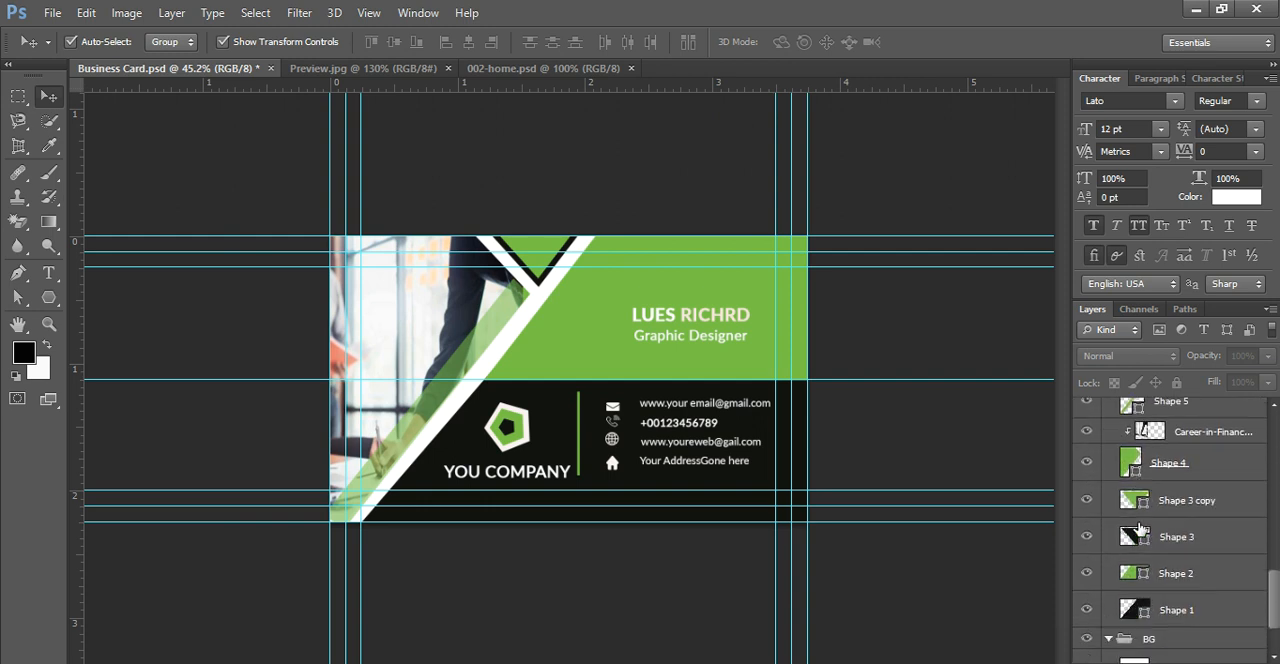
{"action": "left_click", "coordinate": [1136, 510]}
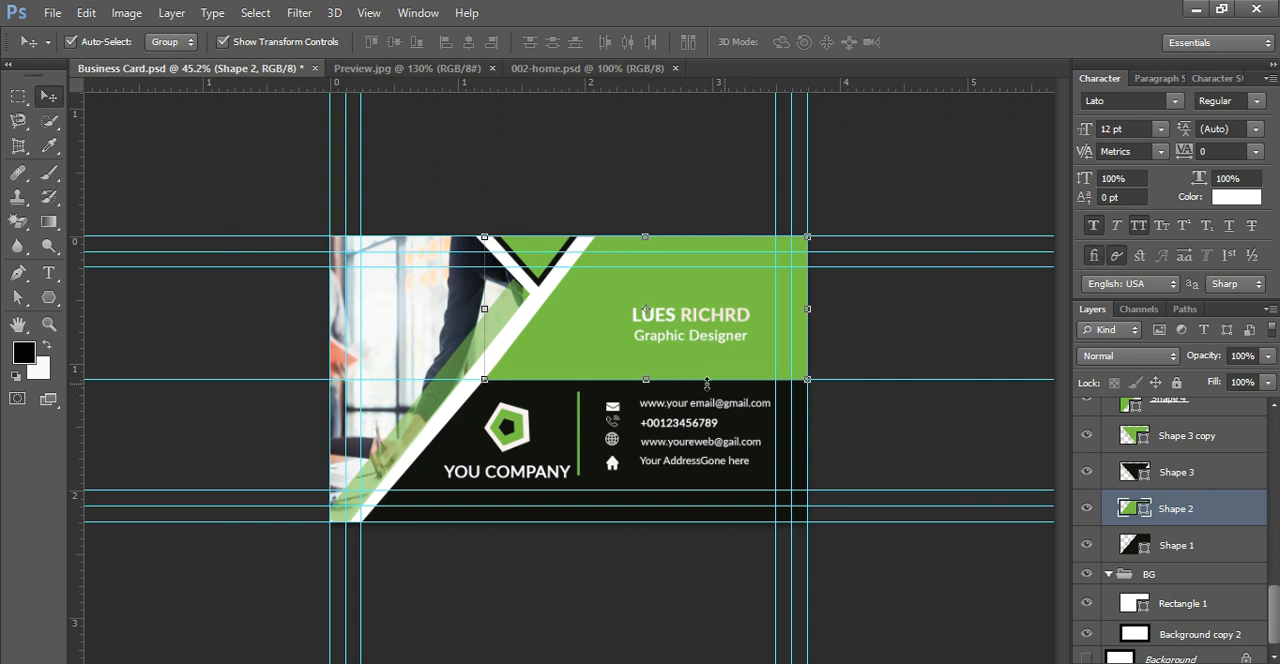
{"action": "left_click_drag", "start_coordinate": [646, 381], "coordinate": [655, 357]}
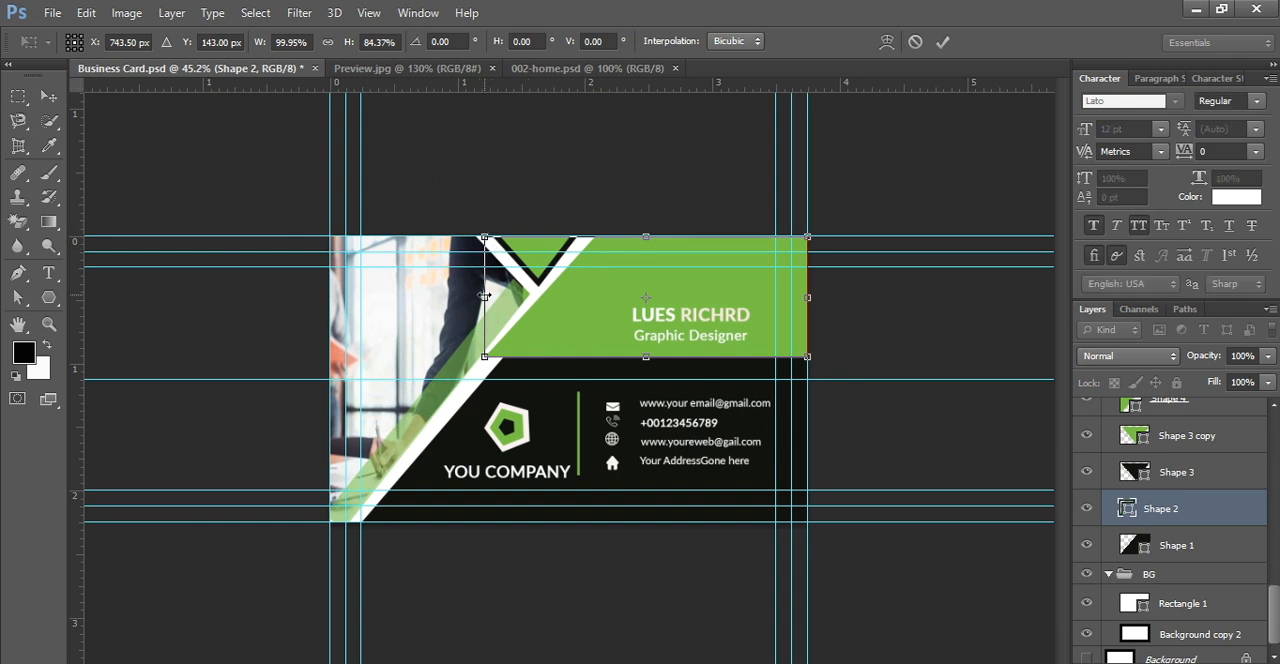
{"action": "left_click_drag", "start_coordinate": [496, 307], "coordinate": [504, 314]}
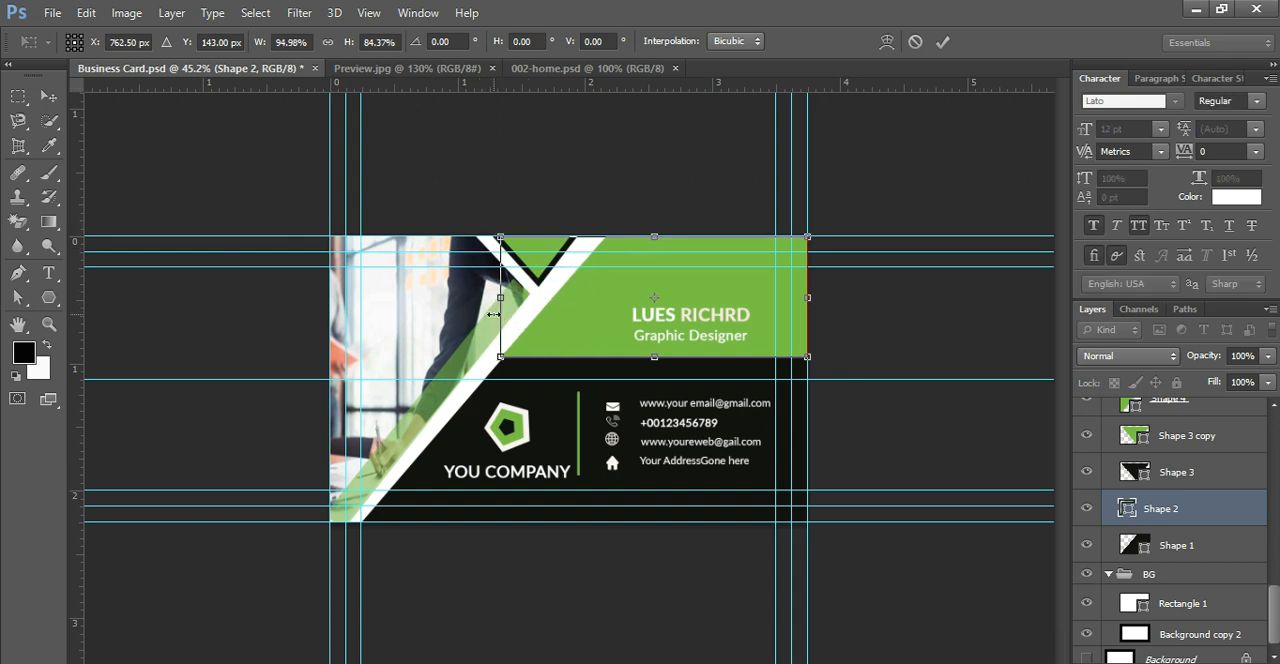
{"action": "key", "text": "Return"}
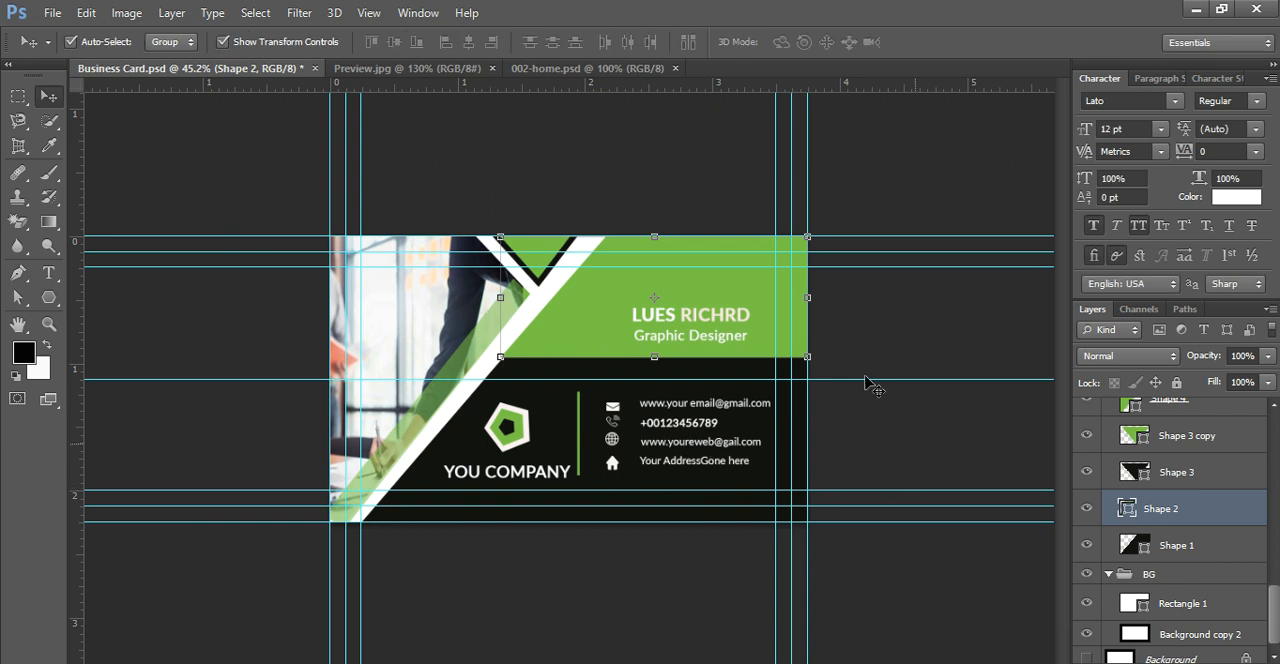
{"action": "left_click", "coordinate": [983, 449]}
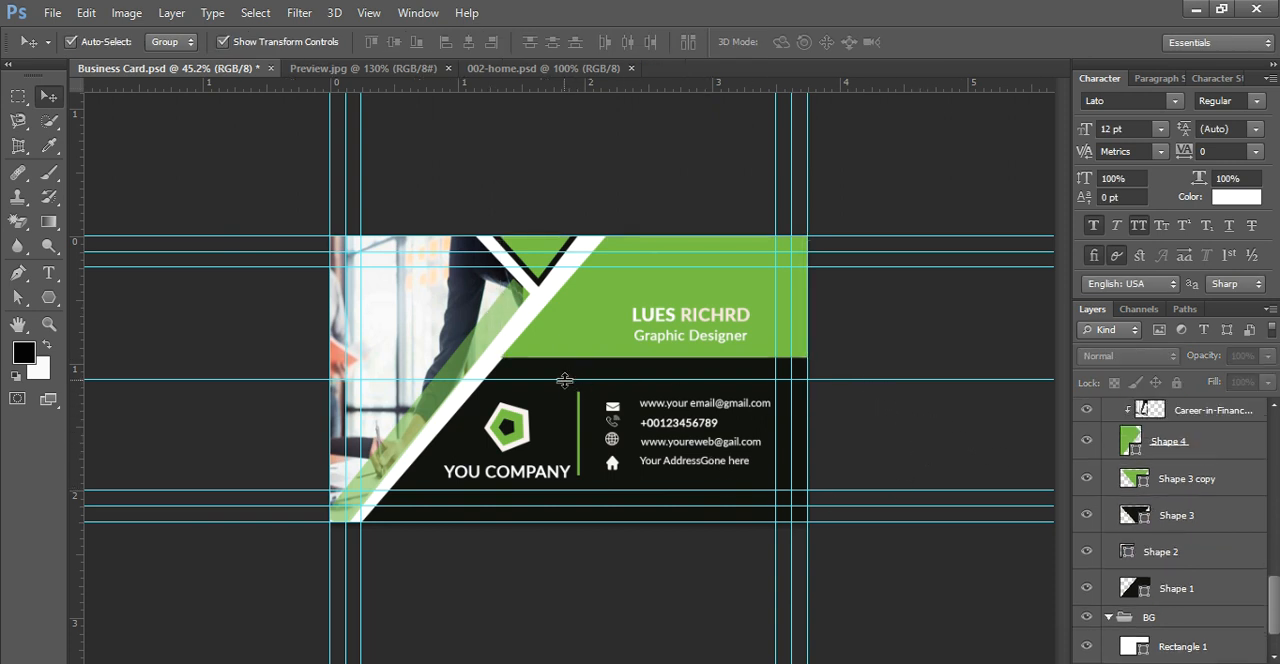
Step: Remove the horizontal guide that runs across the middle of the card
{"action": "left_click_drag", "start_coordinate": [595, 259], "coordinate": [585, 78]}
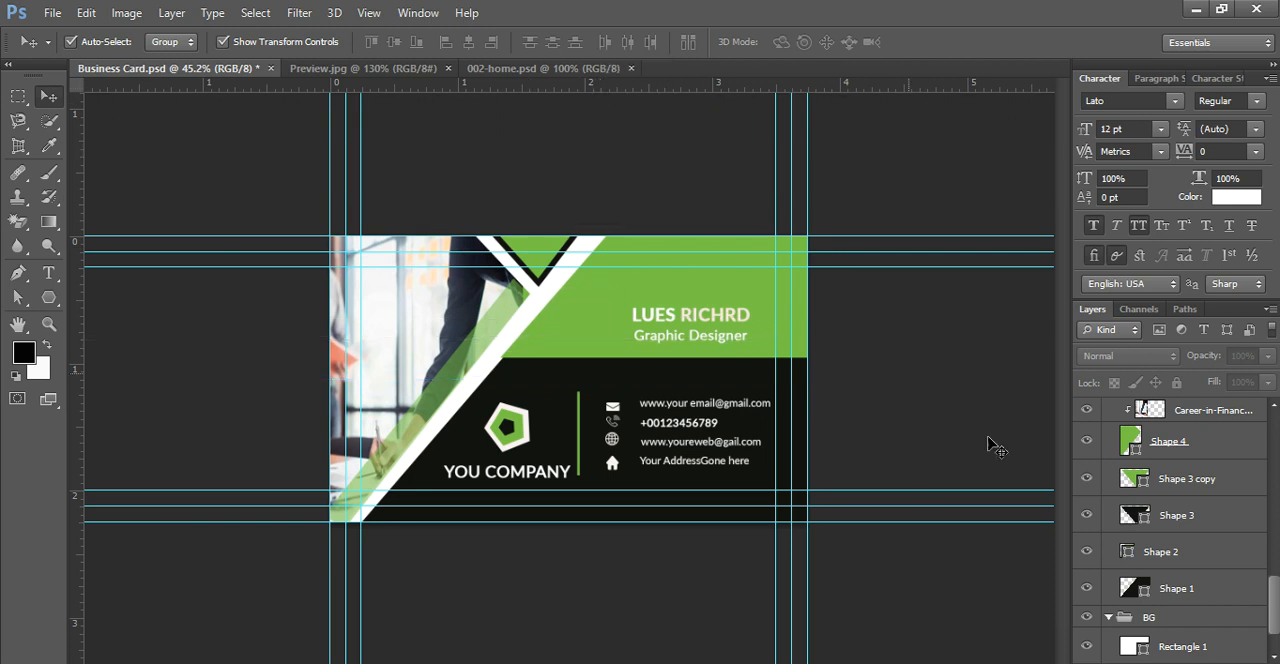
{"action": "scroll", "coordinate": [800, 408], "scroll_direction": "down", "scroll_amount": 1}
{"action": "scroll", "coordinate": [806, 412], "scroll_direction": "up", "scroll_amount": 1}
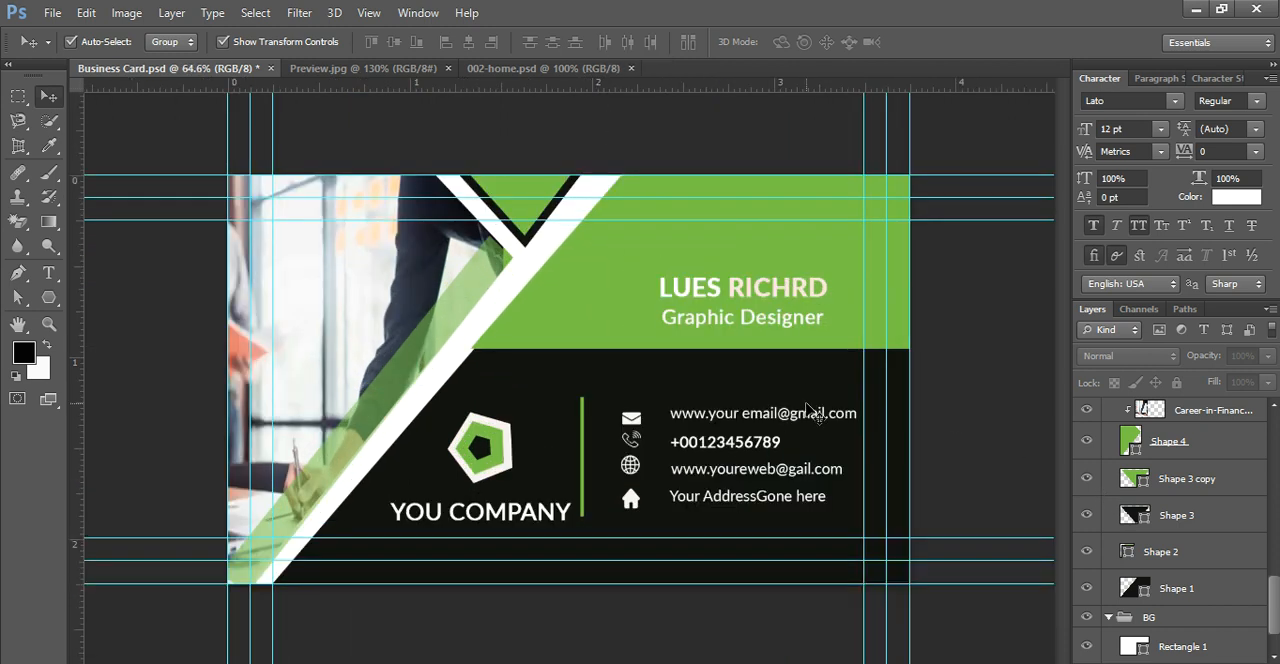
{"action": "scroll", "coordinate": [935, 455], "scroll_direction": "up", "scroll_amount": 1}
{"action": "scroll", "coordinate": [935, 455], "scroll_direction": "down", "scroll_amount": 1}
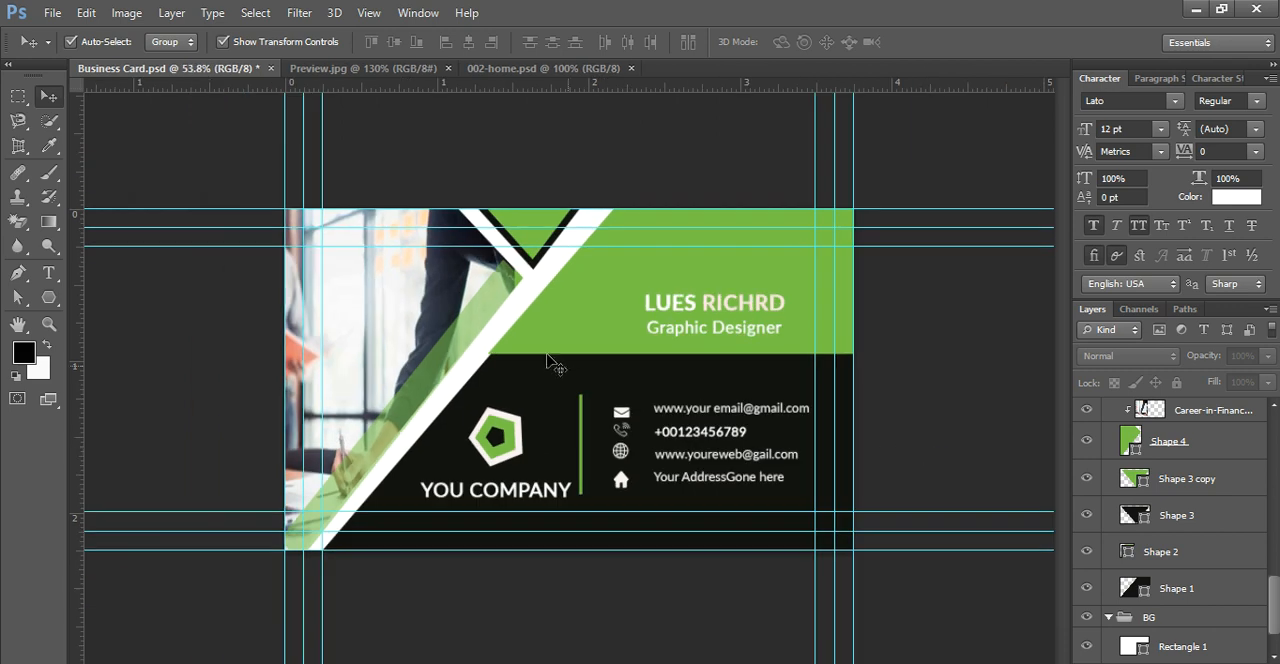
Step: Use the Direct Selection tool to move Shape 2's lower-left anchor point onto the white diagonal stripe, making the shape about 734 × 307 px
{"action": "left_click", "coordinate": [534, 349]}
{"action": "left_click", "coordinate": [15, 297]}
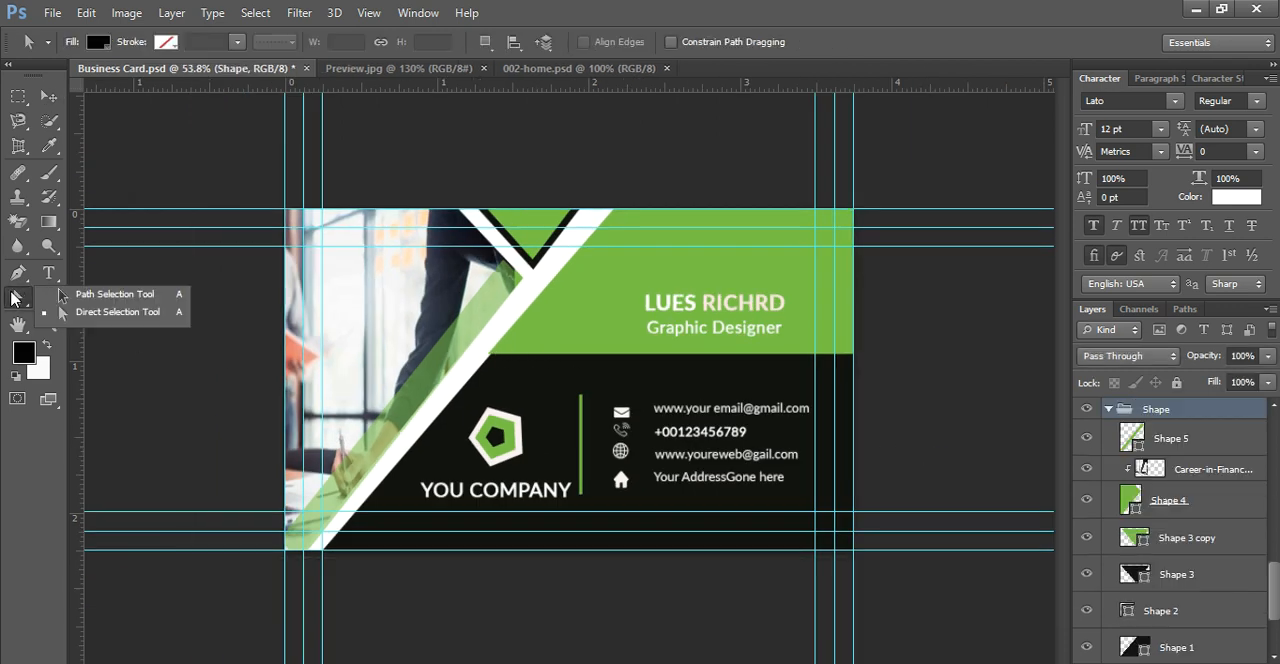
{"action": "left_click", "coordinate": [78, 309]}
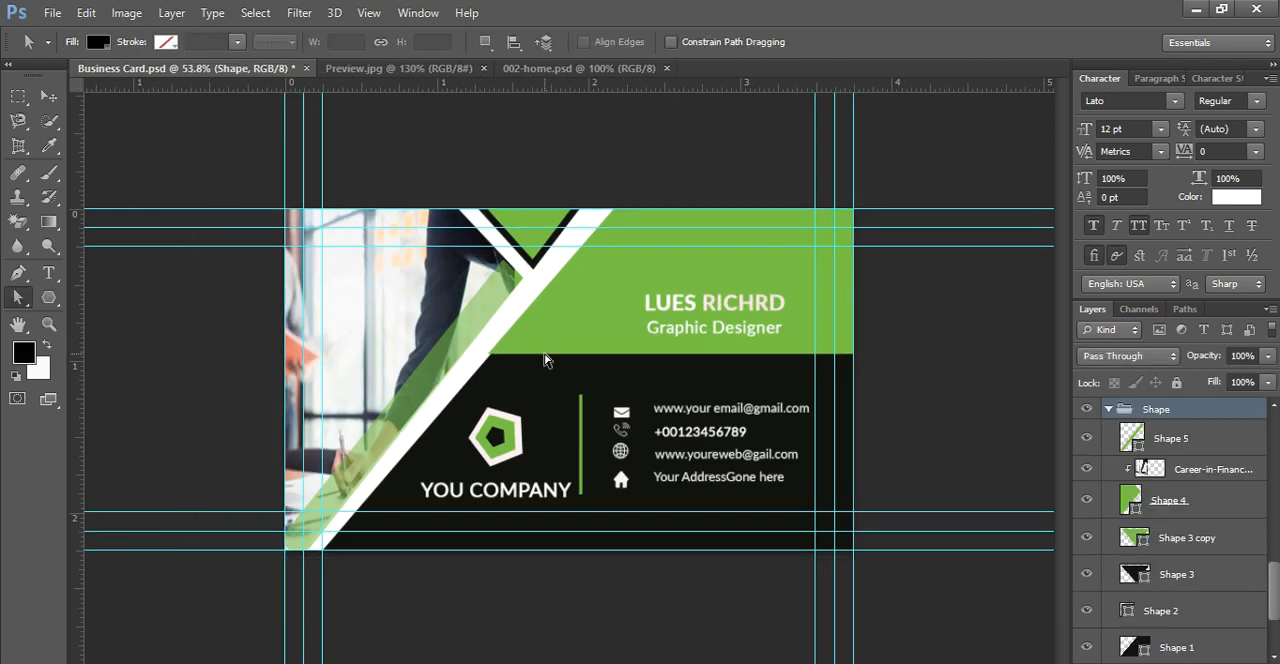
{"action": "left_click", "coordinate": [544, 358]}
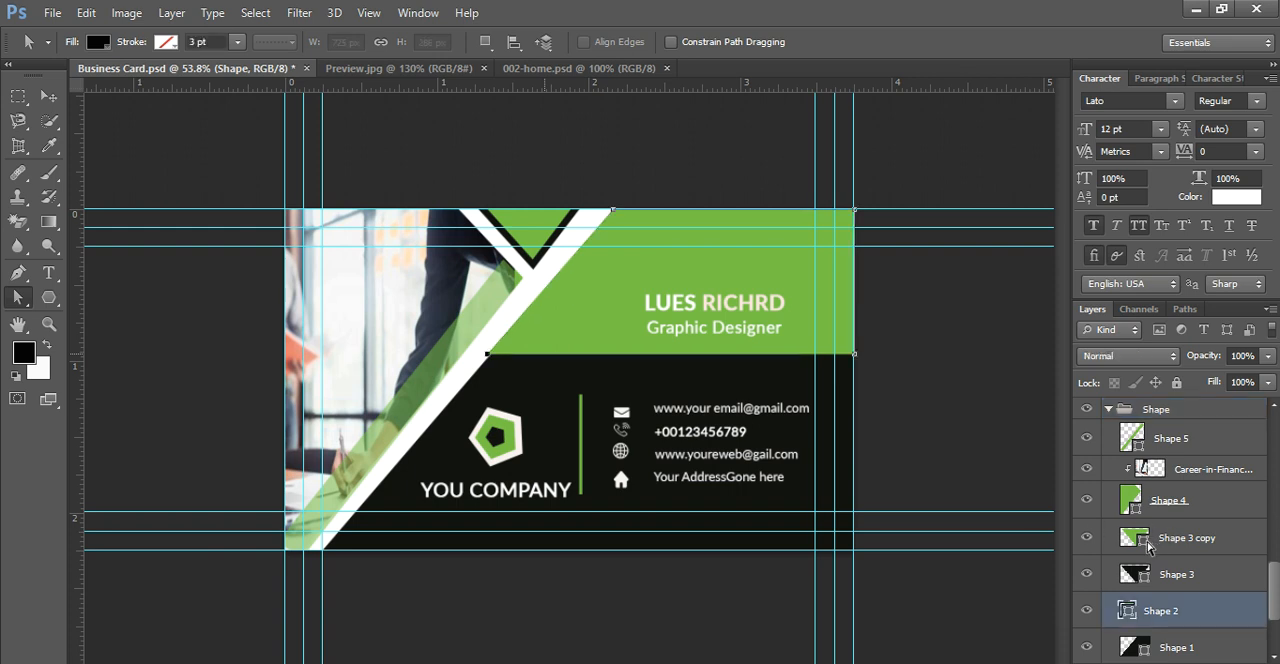
{"action": "left_click", "coordinate": [1148, 546]}
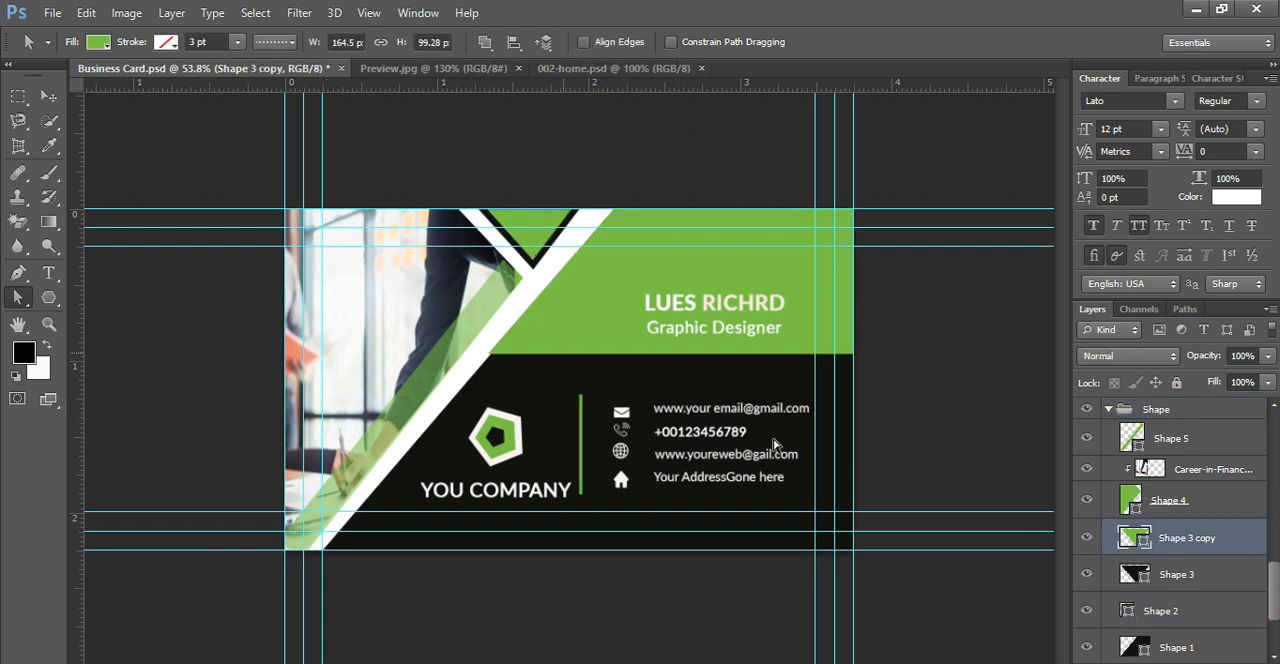
{"action": "scroll", "coordinate": [1150, 570], "scroll_direction": "down", "scroll_amount": 2}
{"action": "left_click", "coordinate": [1151, 570]}
{"action": "scroll", "coordinate": [1153, 571], "scroll_direction": "up", "scroll_amount": 1}
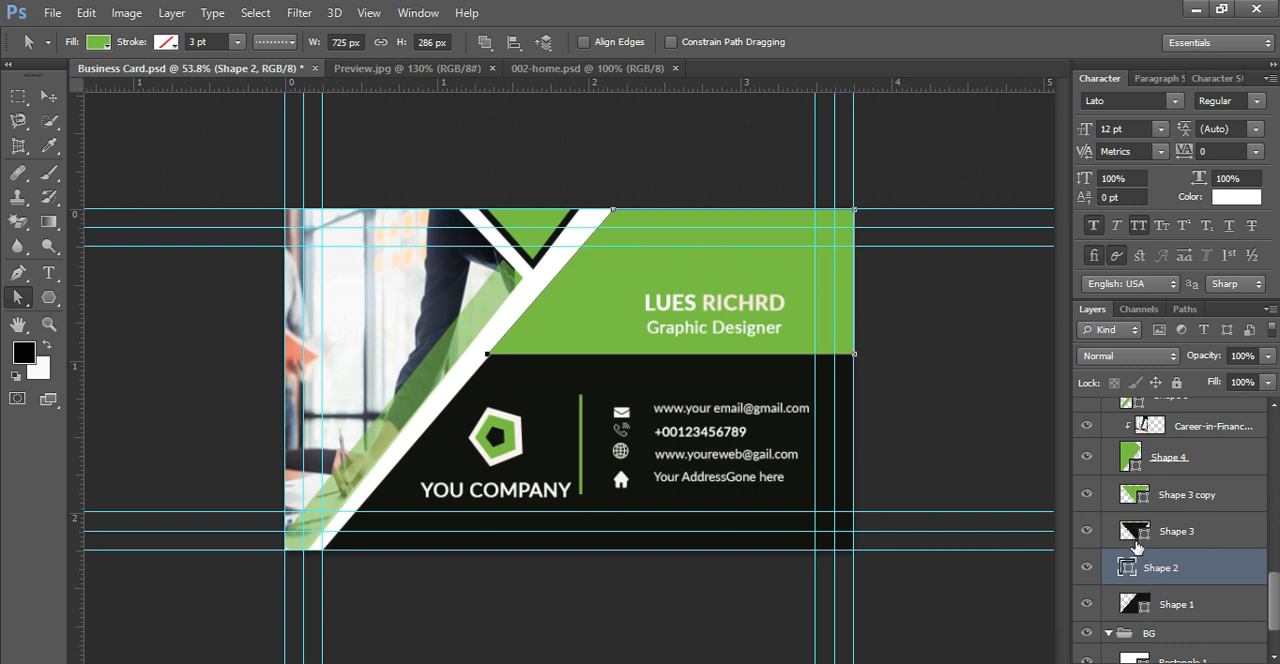
{"action": "left_click", "coordinate": [1088, 568]}
{"action": "left_click", "coordinate": [1089, 568]}
{"action": "right_click", "coordinate": [25, 297]}
{"action": "left_click", "coordinate": [100, 320]}
{"action": "left_click_drag", "start_coordinate": [488, 355], "coordinate": [491, 369]}
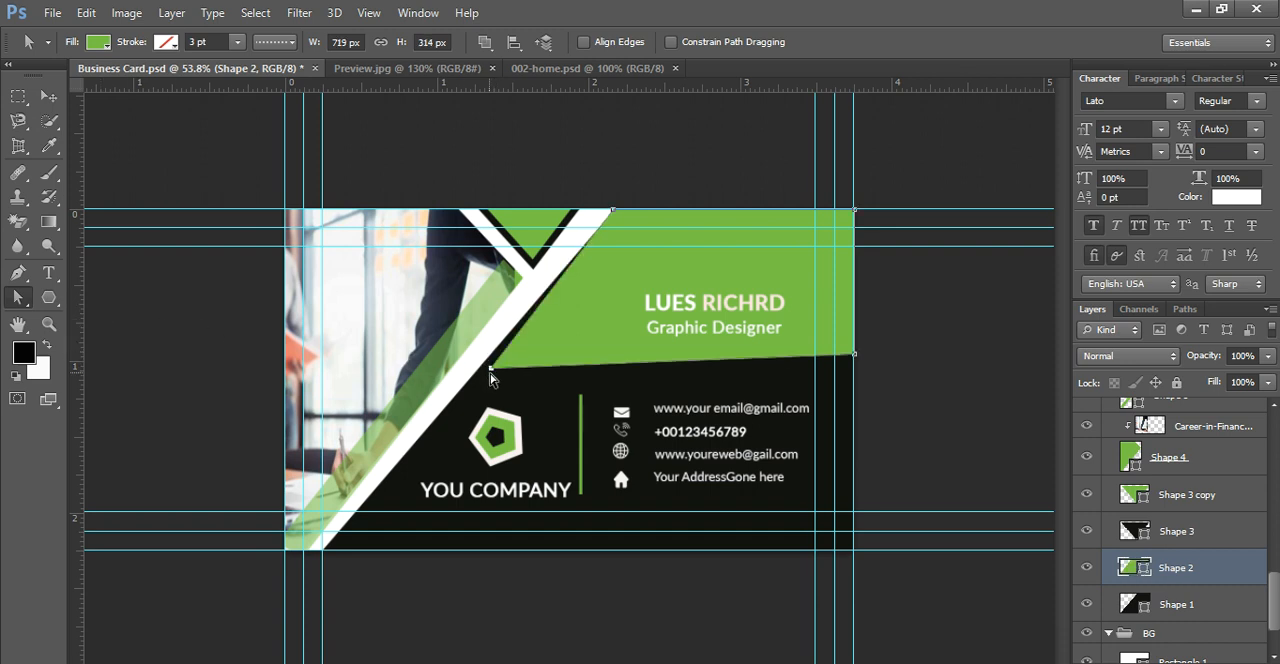
{"action": "left_click_drag", "start_coordinate": [491, 367], "coordinate": [481, 369]}
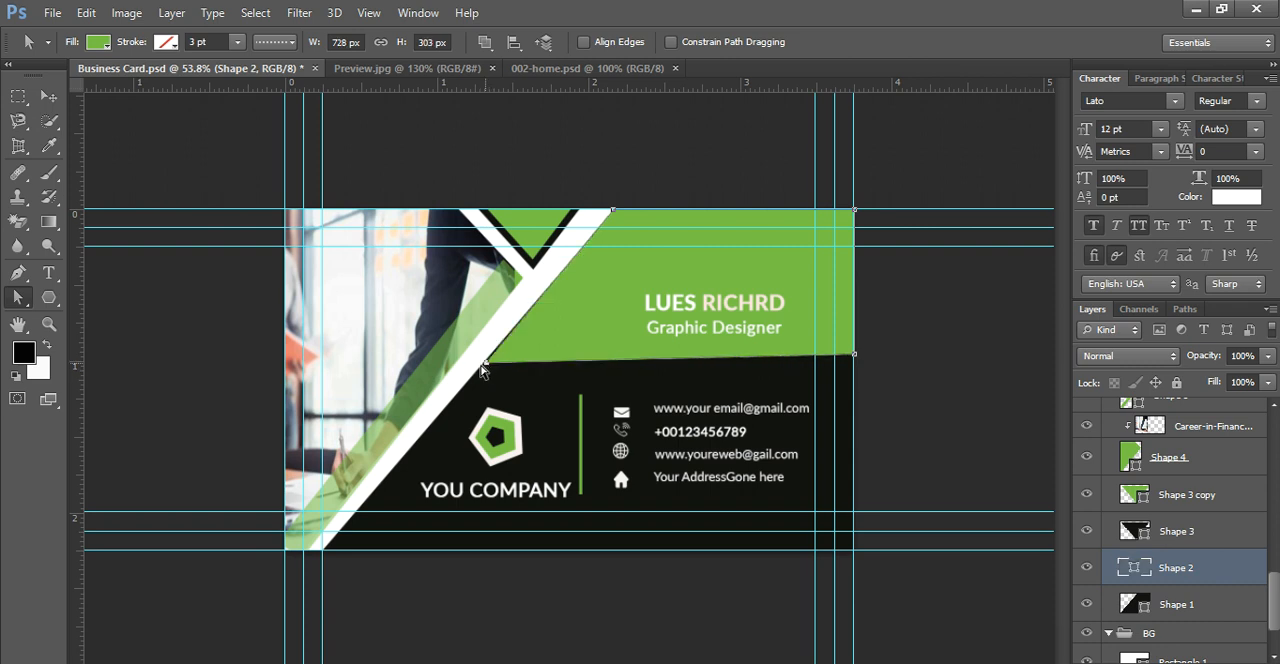
{"action": "left_click_drag", "start_coordinate": [482, 365], "coordinate": [482, 366]}
{"action": "key", "text": "Return"}
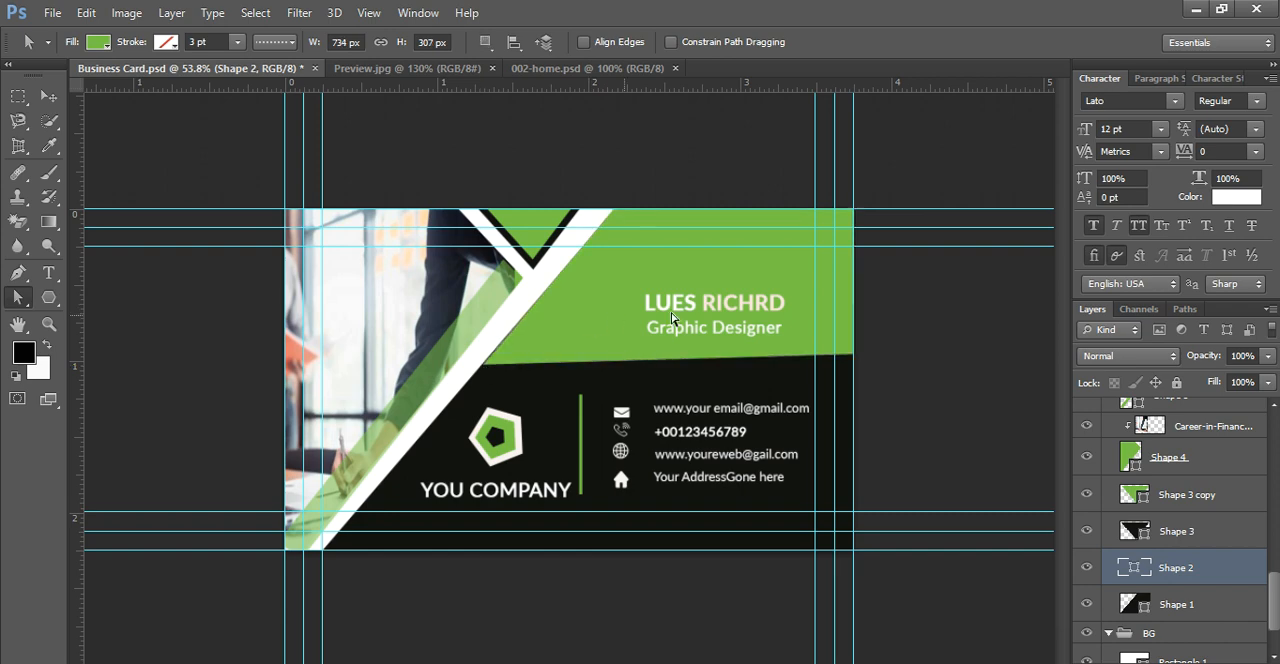
Step: Lower Shape 2's lower-right anchor point at the card edge to level the green panel's bottom edge
{"action": "scroll", "coordinate": [975, 385], "scroll_direction": "down", "scroll_amount": 3}
{"action": "scroll", "coordinate": [975, 385], "scroll_direction": "up", "scroll_amount": 7}
{"action": "scroll", "coordinate": [963, 362], "scroll_direction": "down", "scroll_amount": 1}
{"action": "scroll", "coordinate": [961, 363], "scroll_direction": "down", "scroll_amount": 1}
{"action": "left_click", "coordinate": [18, 297]}
{"action": "right_click", "coordinate": [25, 298]}
{"action": "left_click", "coordinate": [91, 312]}
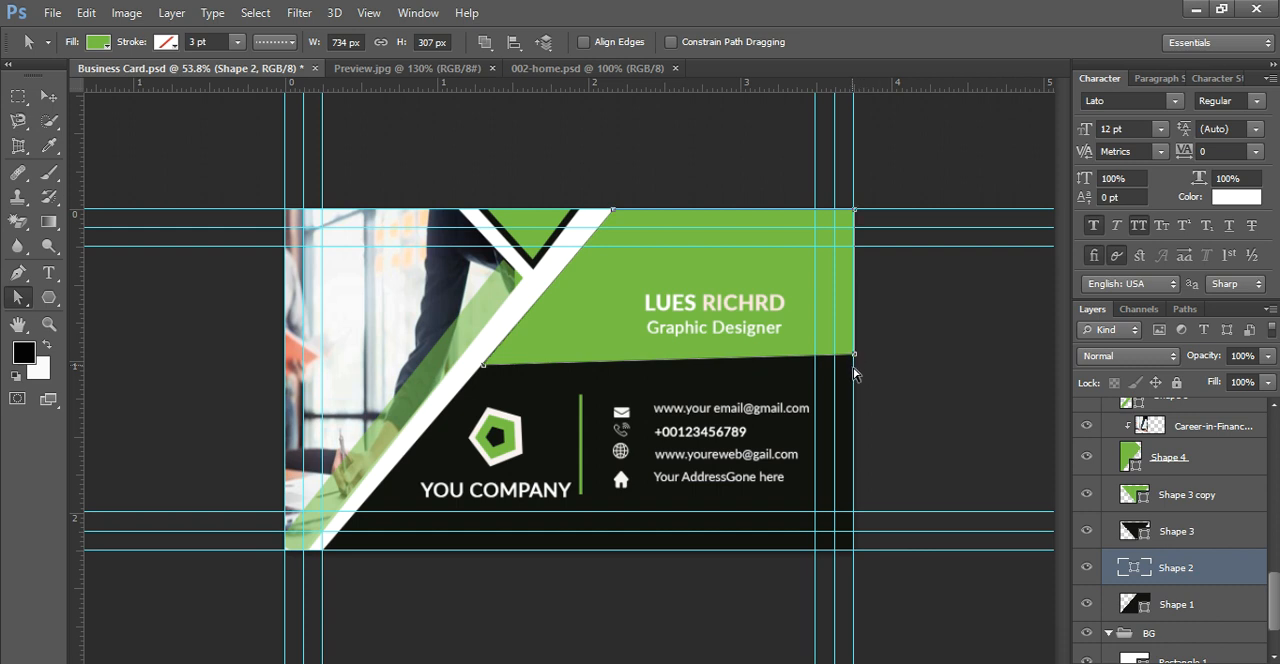
{"action": "left_click_drag", "start_coordinate": [854, 374], "coordinate": [855, 362]}
{"action": "left_click", "coordinate": [936, 396]}
{"action": "scroll", "coordinate": [936, 394], "scroll_direction": "down", "scroll_amount": 1}
{"action": "scroll", "coordinate": [938, 388], "scroll_direction": "up", "scroll_amount": 1}
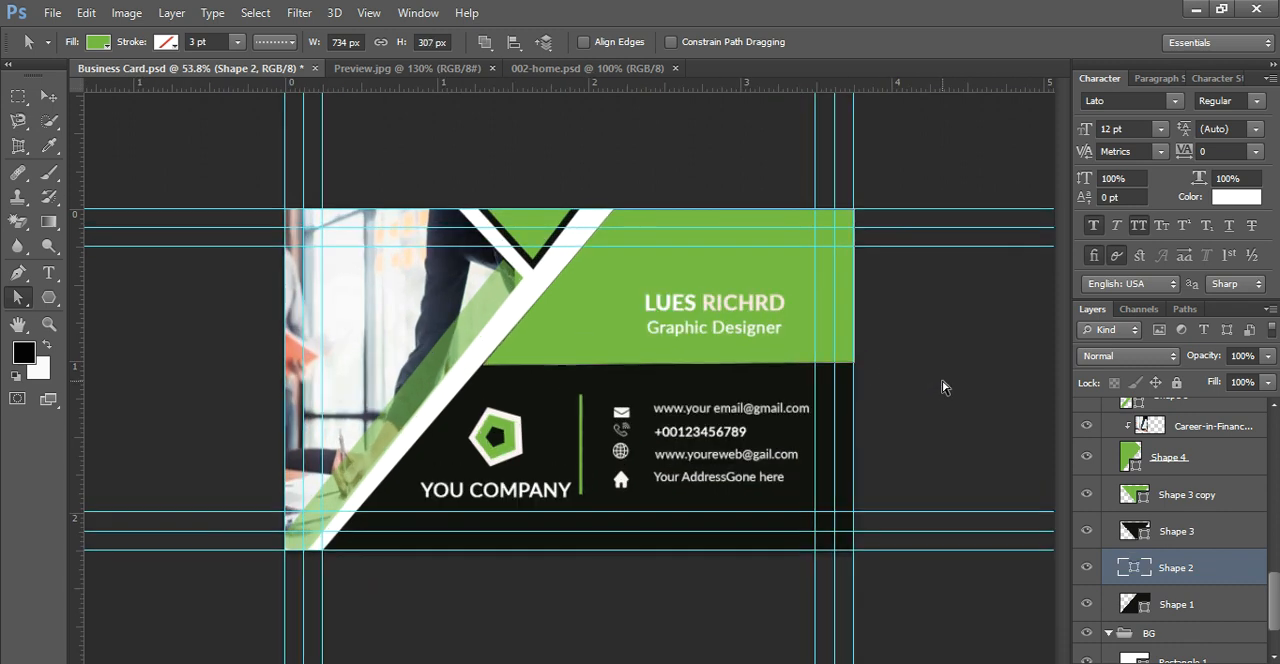
{"action": "scroll", "coordinate": [916, 318], "scroll_direction": "up", "scroll_amount": 2}
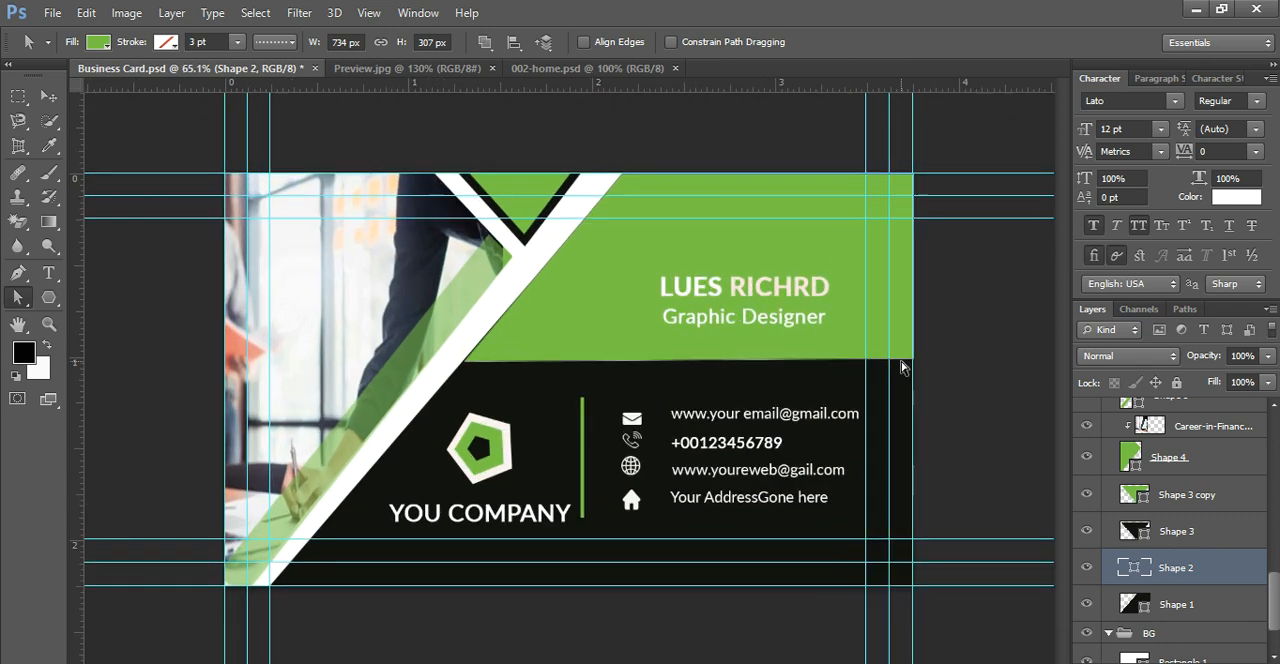
{"action": "scroll", "coordinate": [901, 368], "scroll_direction": "down", "scroll_amount": 2}
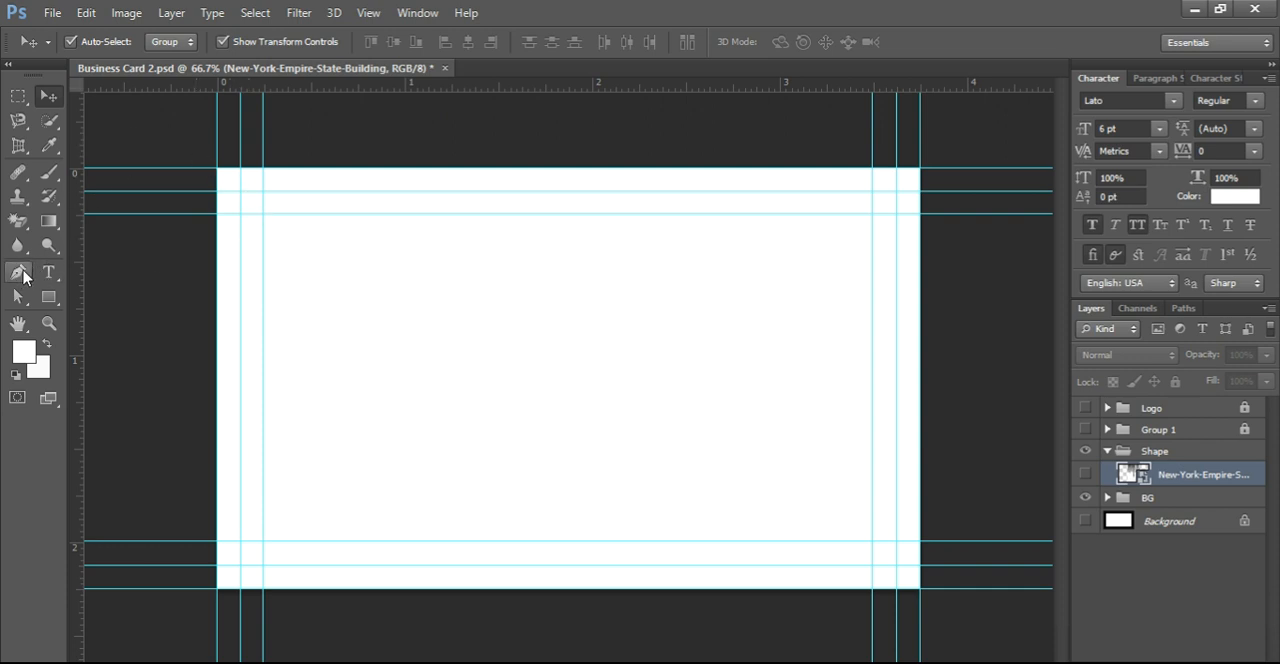
Step: Draw a black four-sided Pen shape from the card's left edge, about 944 × 675 px, with a slanted edge toward its lower-right
{"action": "left_click", "coordinate": [17, 271]}
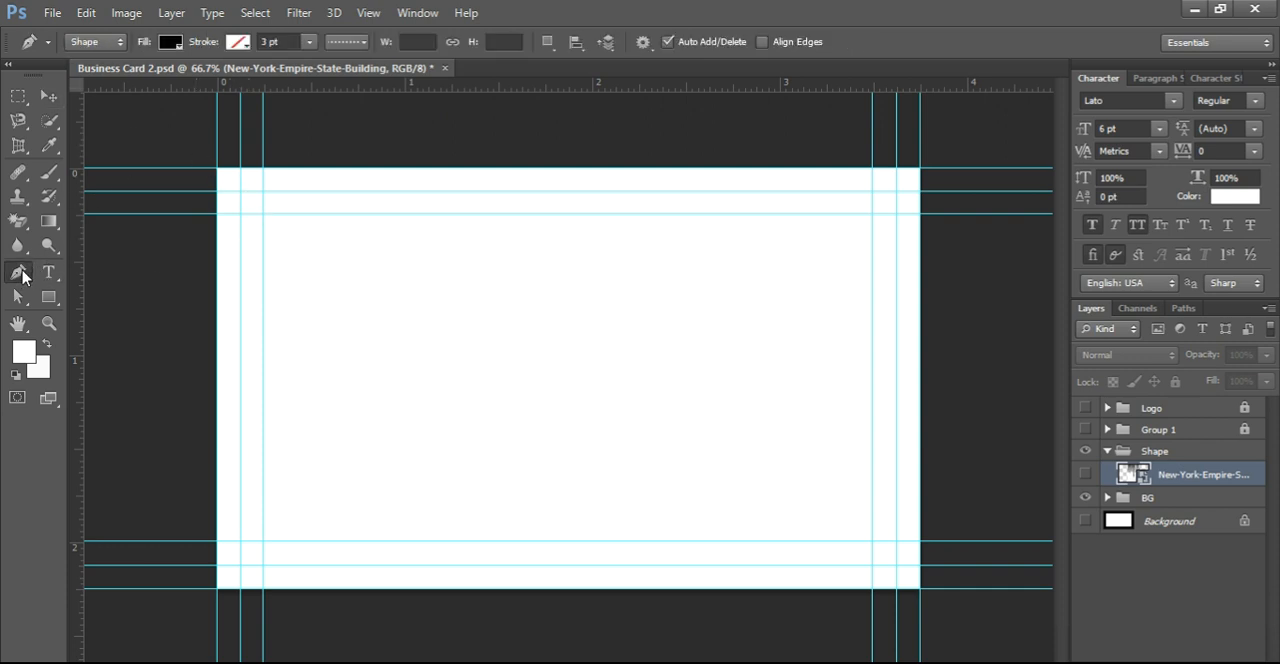
{"action": "left_click", "coordinate": [218, 169]}
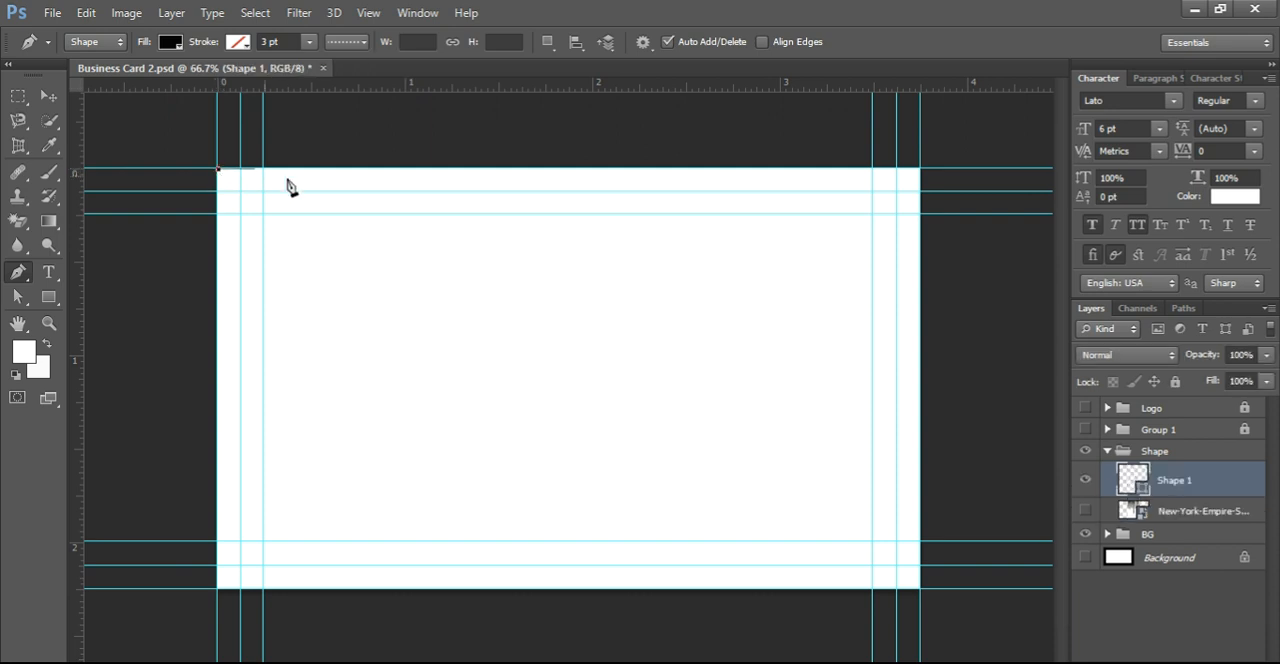
{"action": "left_click", "coordinate": [652, 190], "text": "shift"}
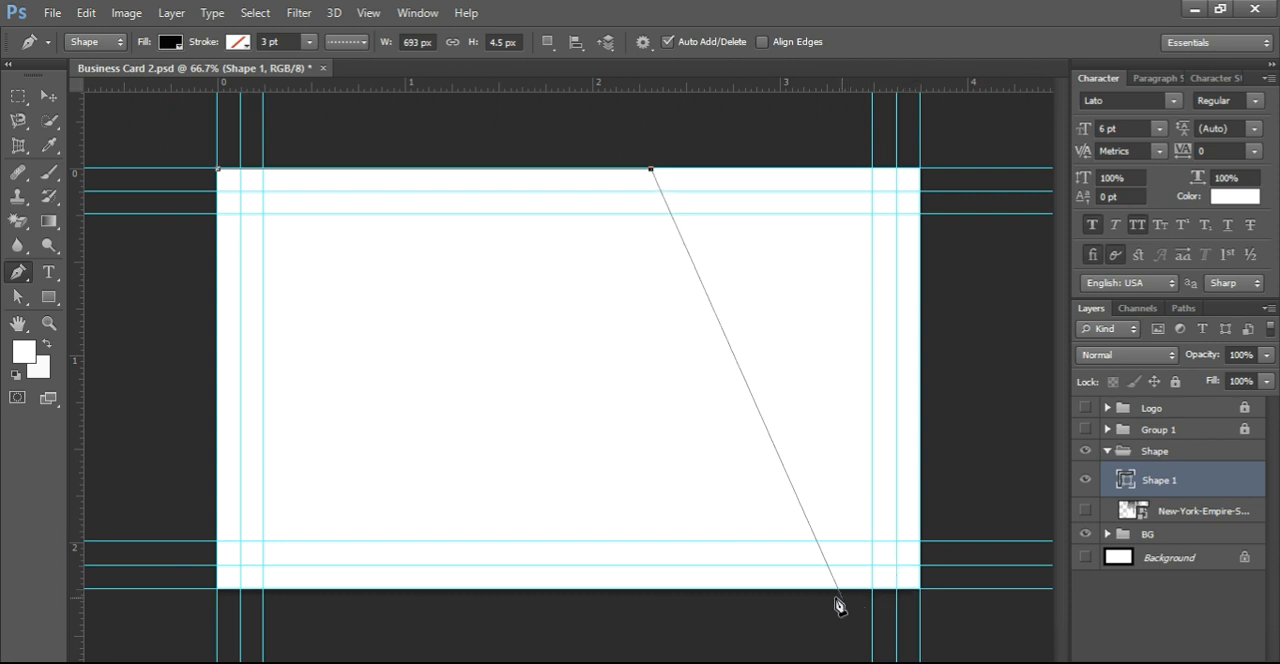
{"action": "left_click", "coordinate": [807, 589]}
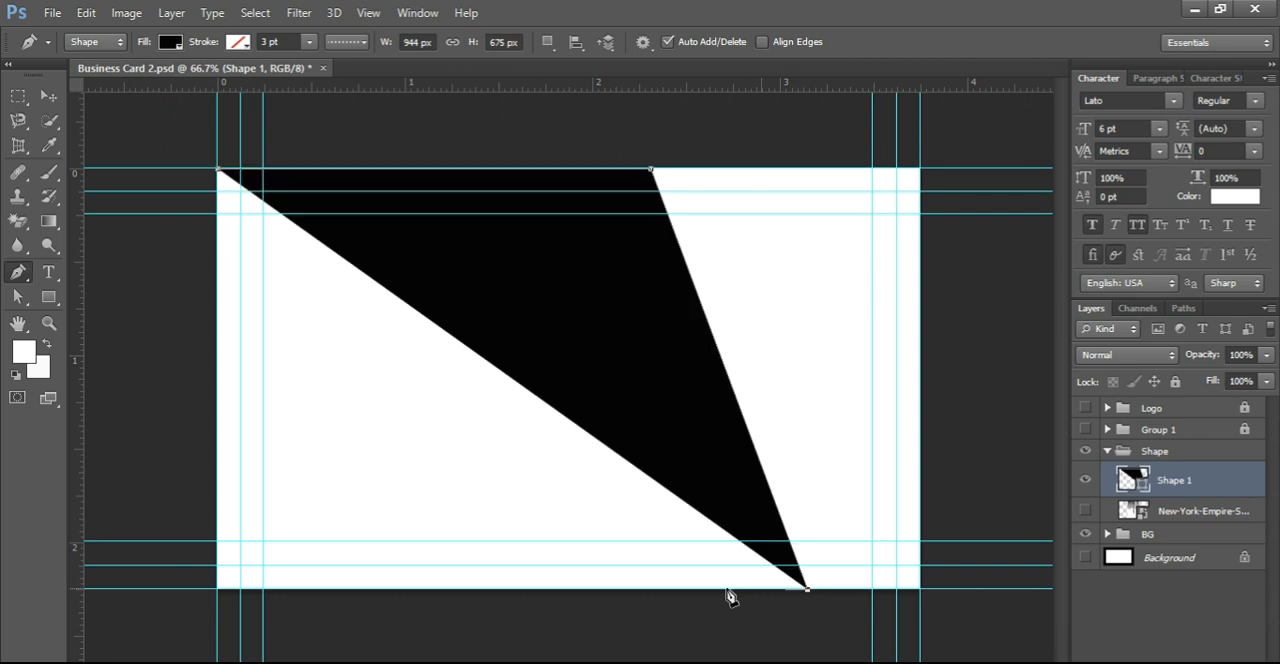
{"action": "left_click", "coordinate": [218, 590]}
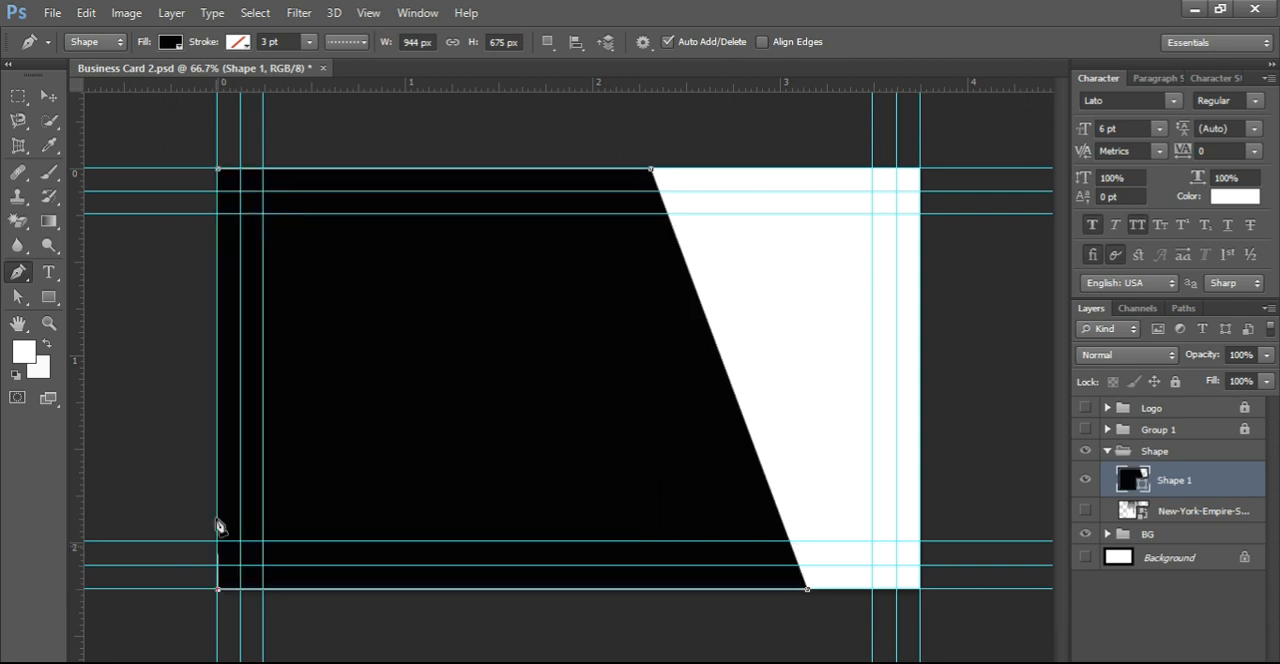
{"action": "left_click", "coordinate": [221, 176]}
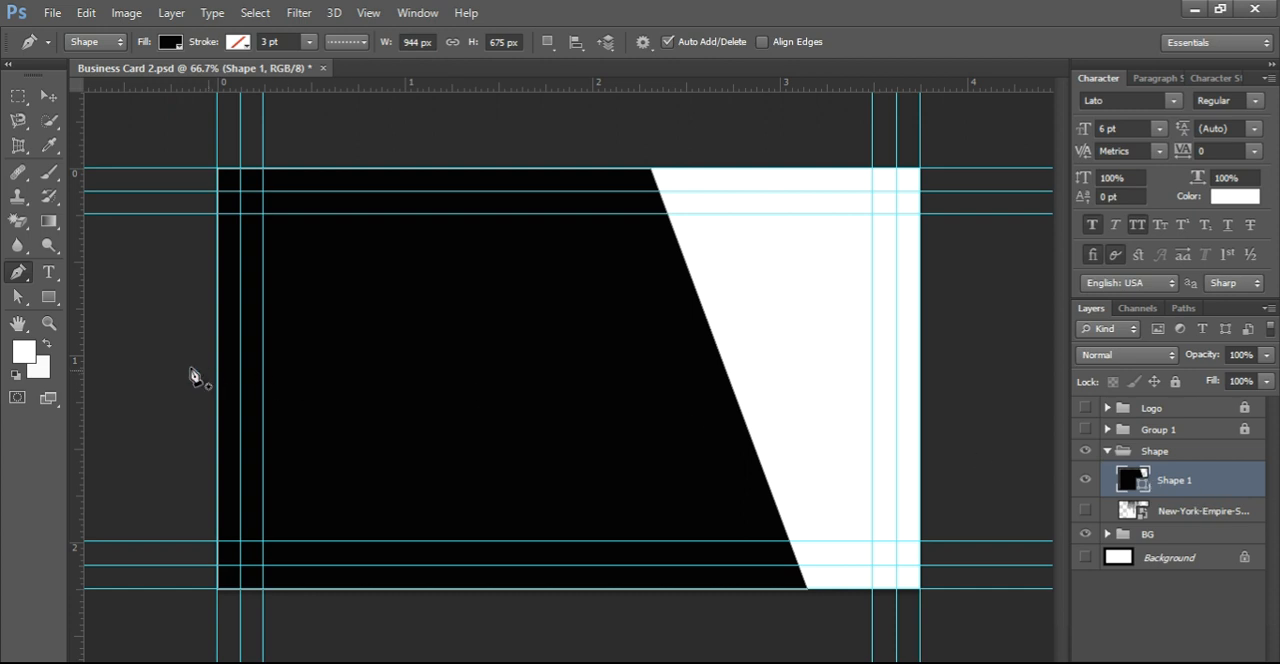
Step: Use the Direct Selection tool to move Shape 1's upper-right anchor inward and its lower-right anchor slightly outward, making it about 959 × 675 px
{"action": "left_click", "coordinate": [18, 272]}
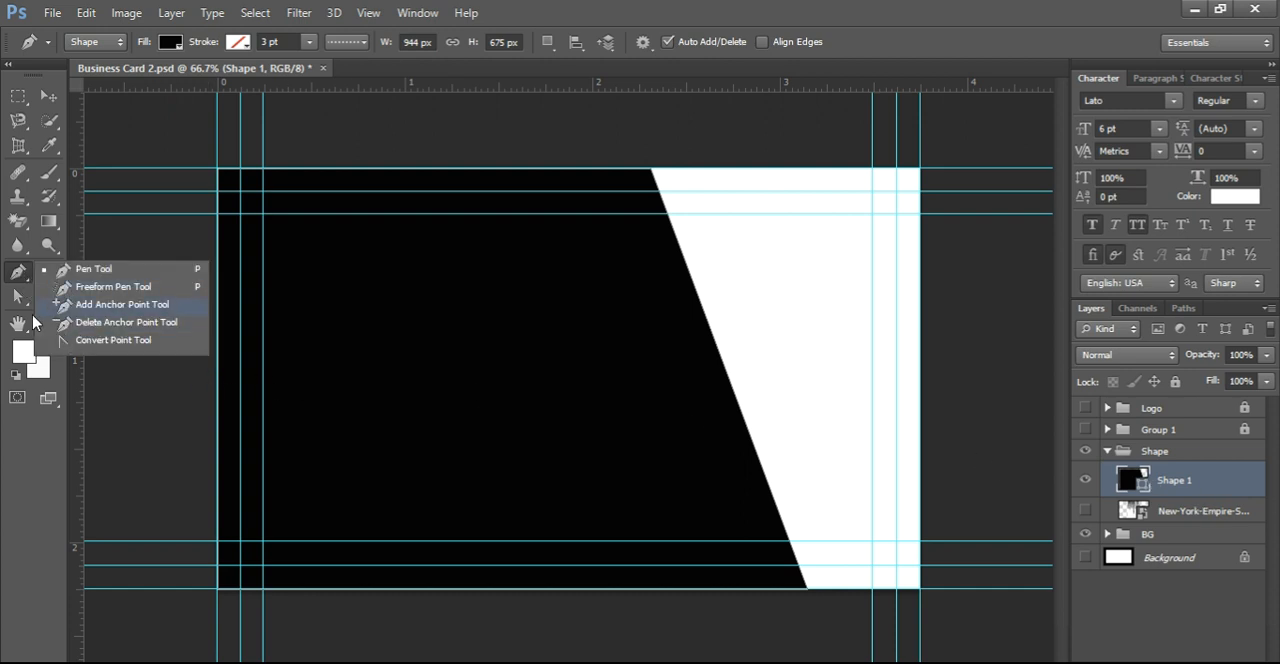
{"action": "left_click", "coordinate": [18, 296]}
{"action": "left_click", "coordinate": [90, 326]}
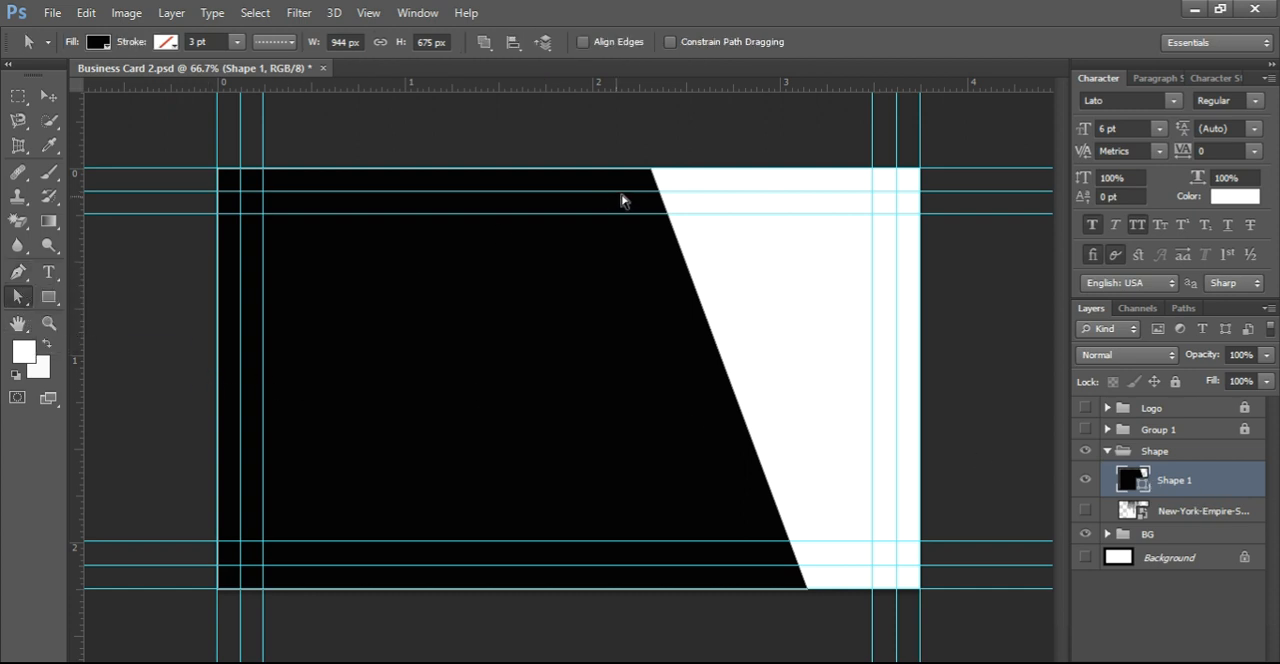
{"action": "left_click_drag", "start_coordinate": [650, 174], "coordinate": [592, 172]}
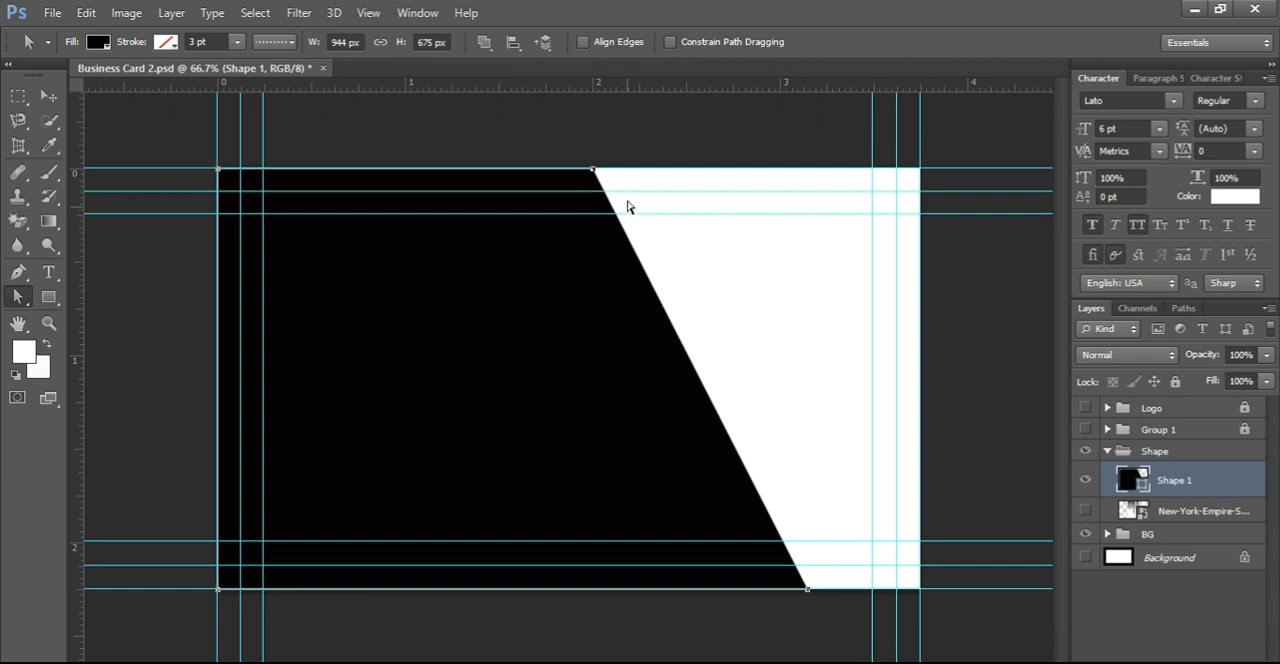
{"action": "left_click_drag", "start_coordinate": [592, 173], "coordinate": [542, 170]}
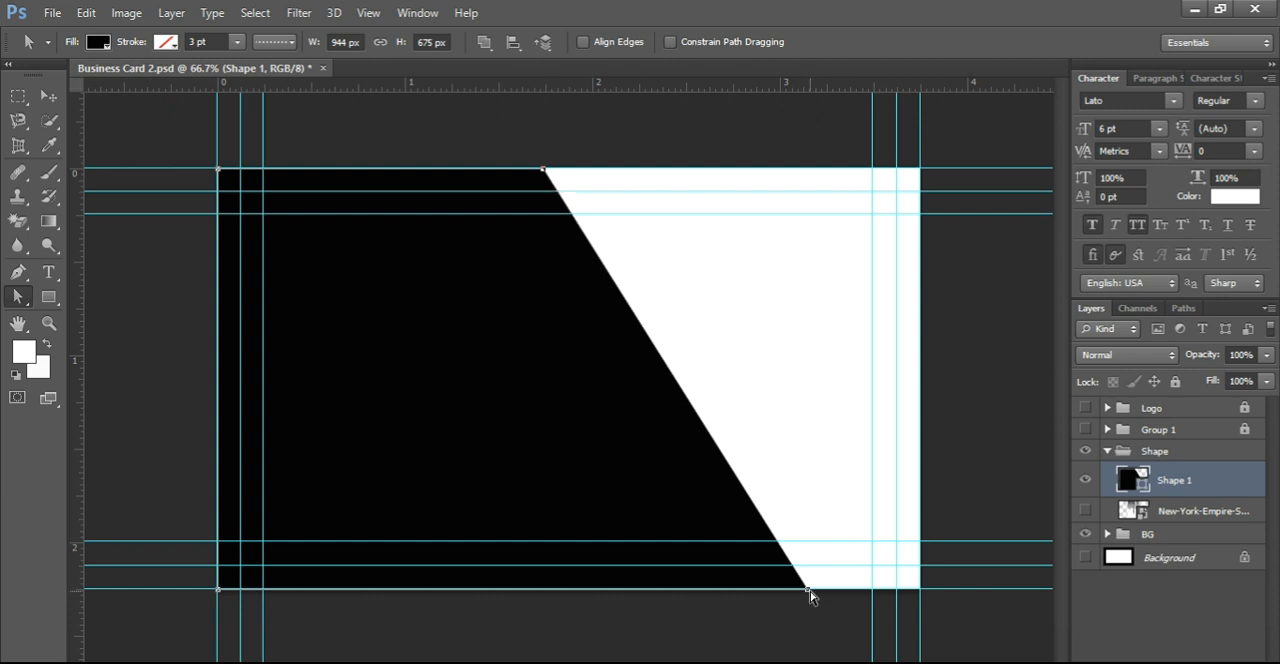
{"action": "left_click_drag", "start_coordinate": [807, 591], "coordinate": [816, 590]}
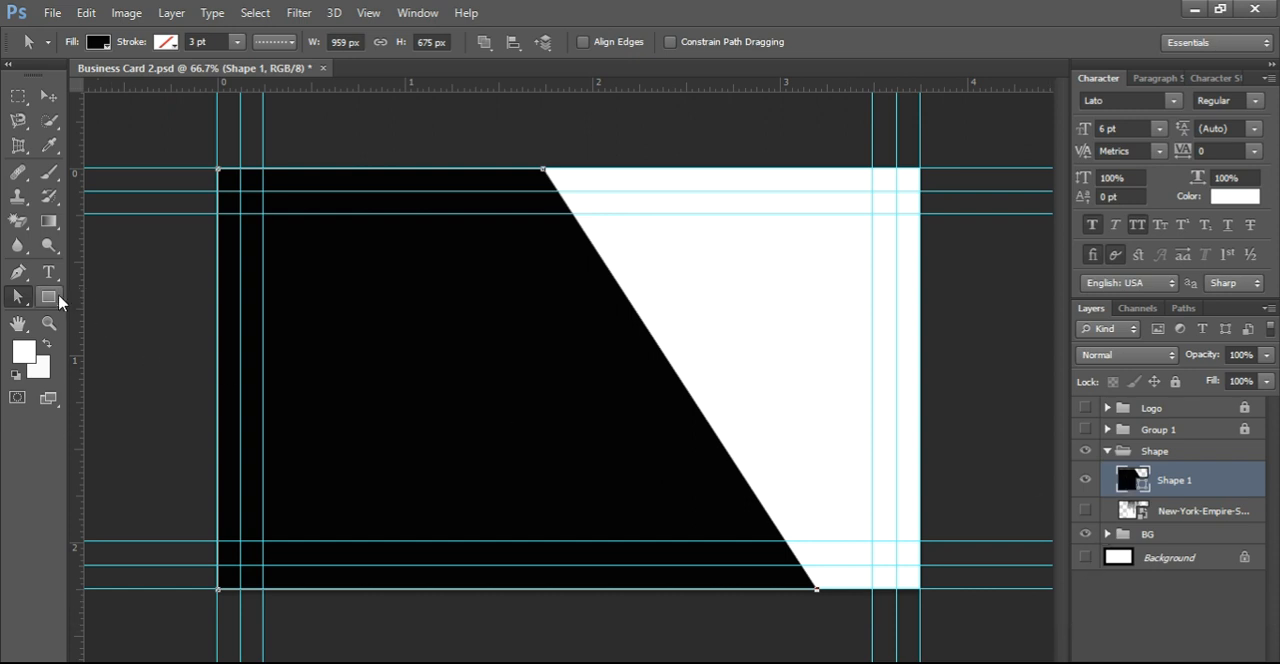
{"action": "left_click", "coordinate": [10, 278]}
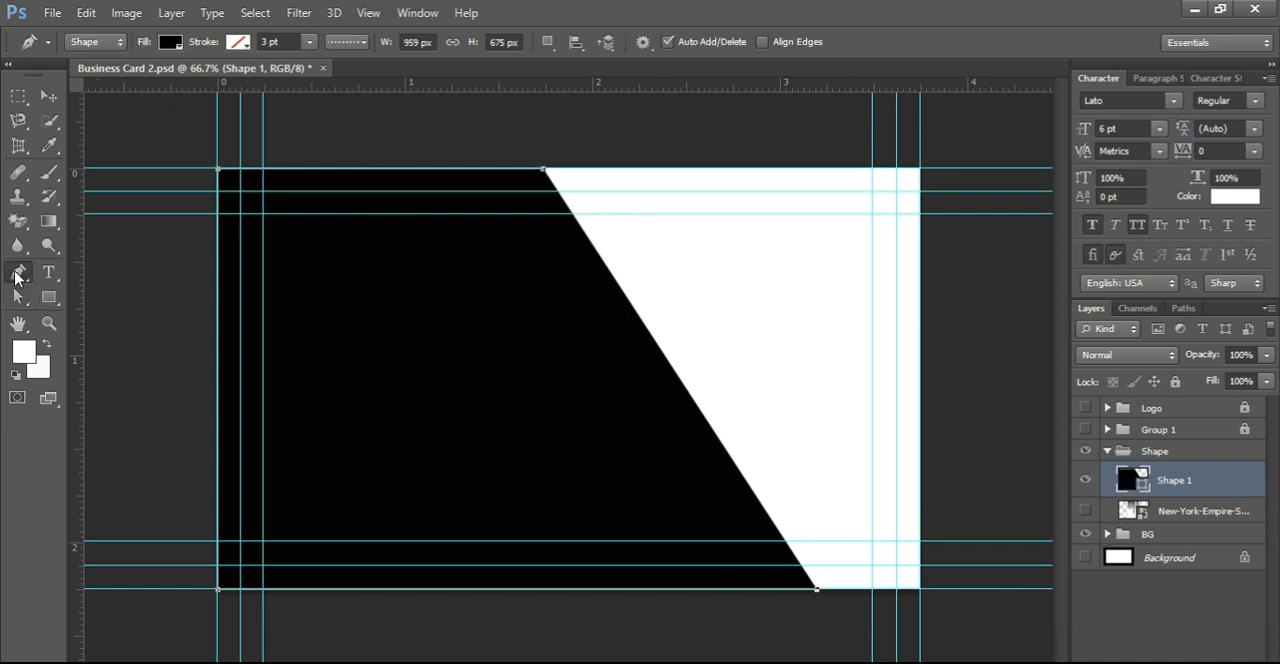
{"action": "left_click", "coordinate": [94, 275]}
{"action": "right_click", "coordinate": [26, 272]}
{"action": "left_click", "coordinate": [217, 170]}
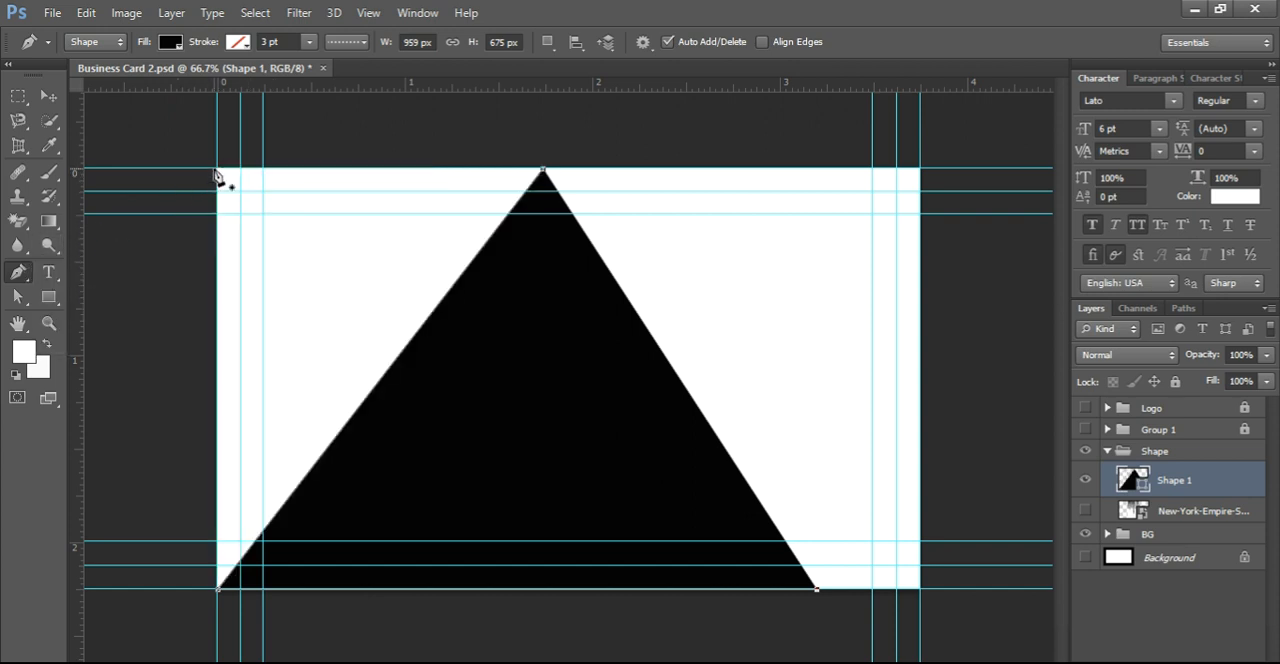
{"action": "left_click", "coordinate": [216, 169]}
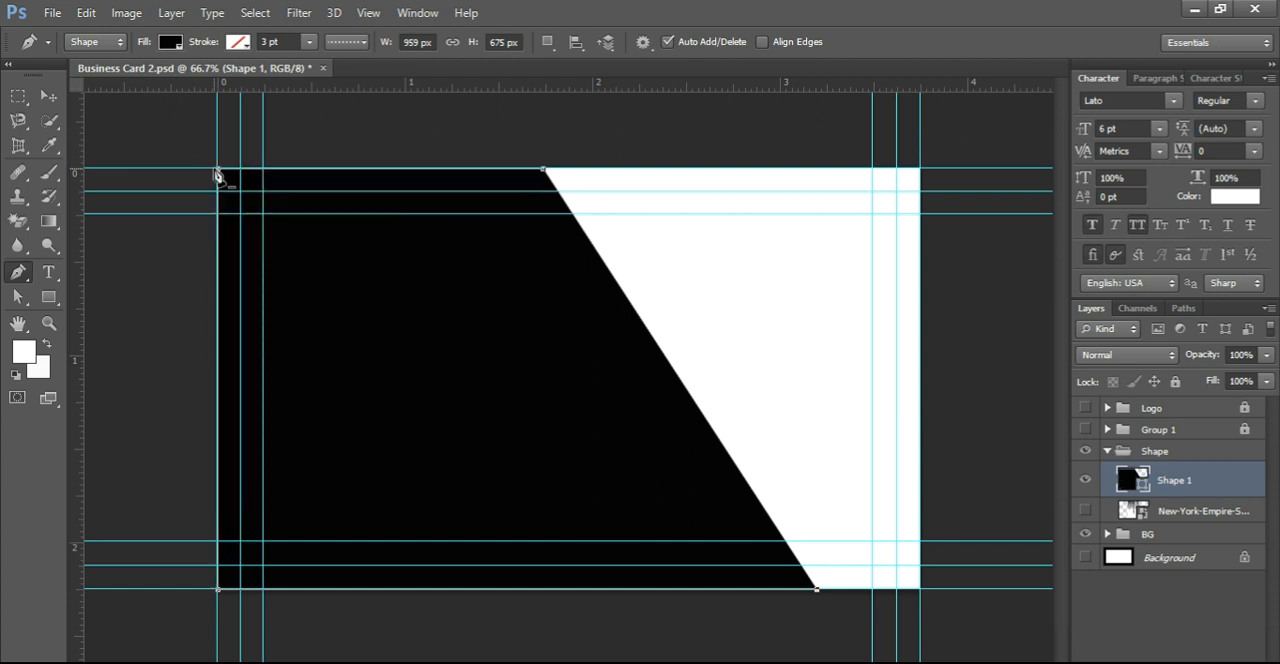
{"action": "left_click", "coordinate": [48, 97]}
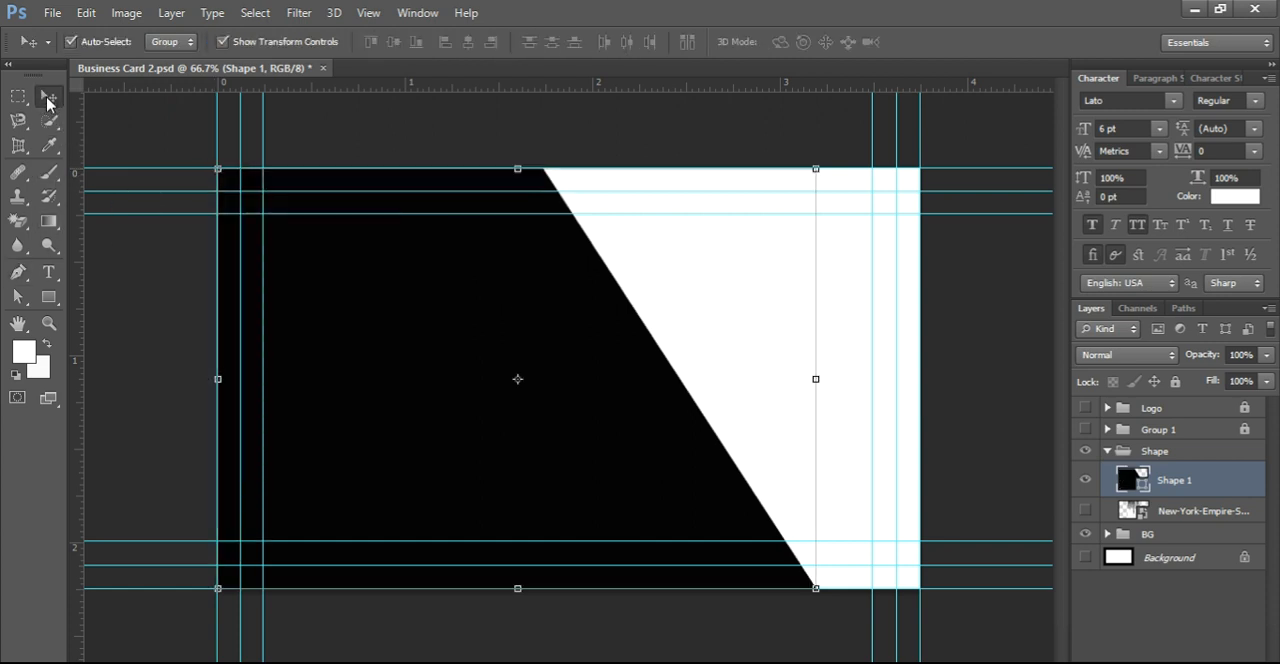
{"action": "left_click", "coordinate": [18, 277]}
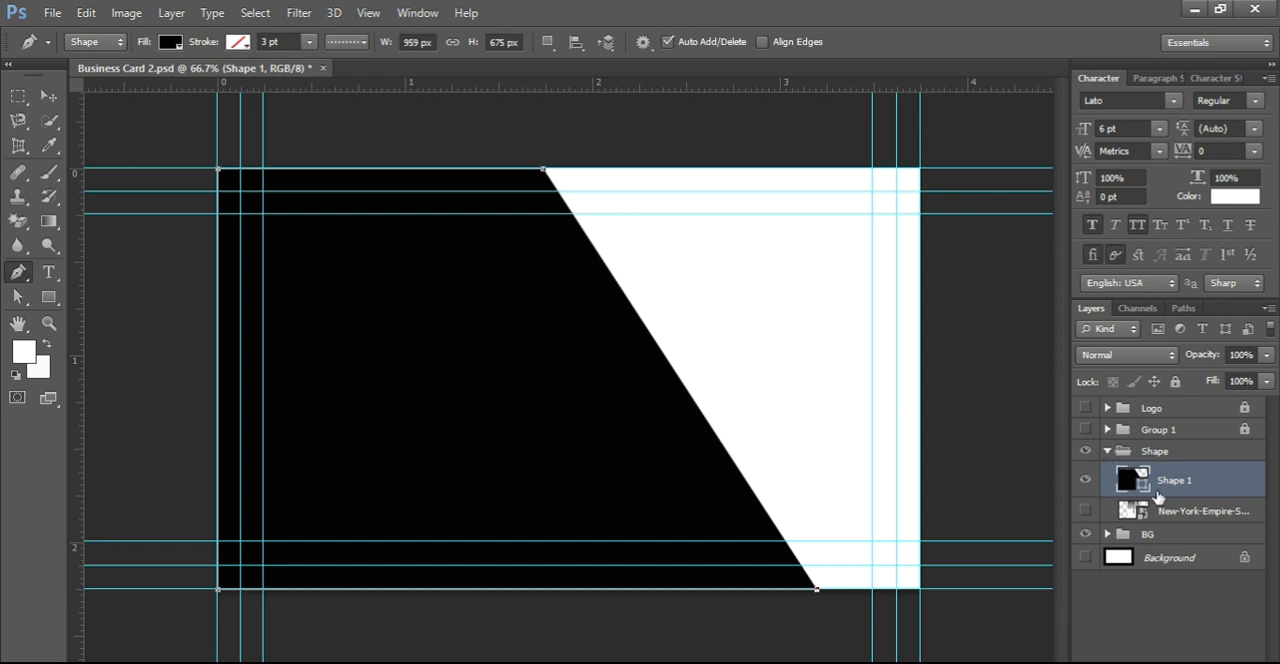
{"action": "left_click", "coordinate": [1235, 196]}
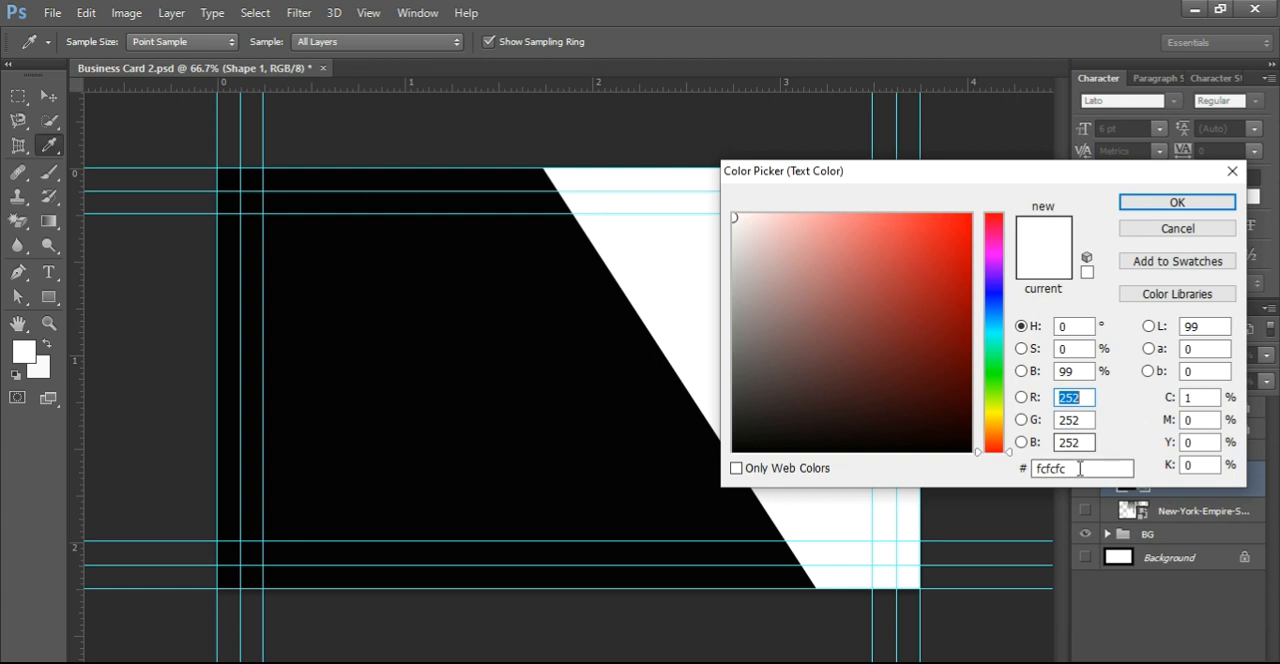
{"action": "double_click", "coordinate": [1048, 468]}
{"action": "type", "text": "000000"}
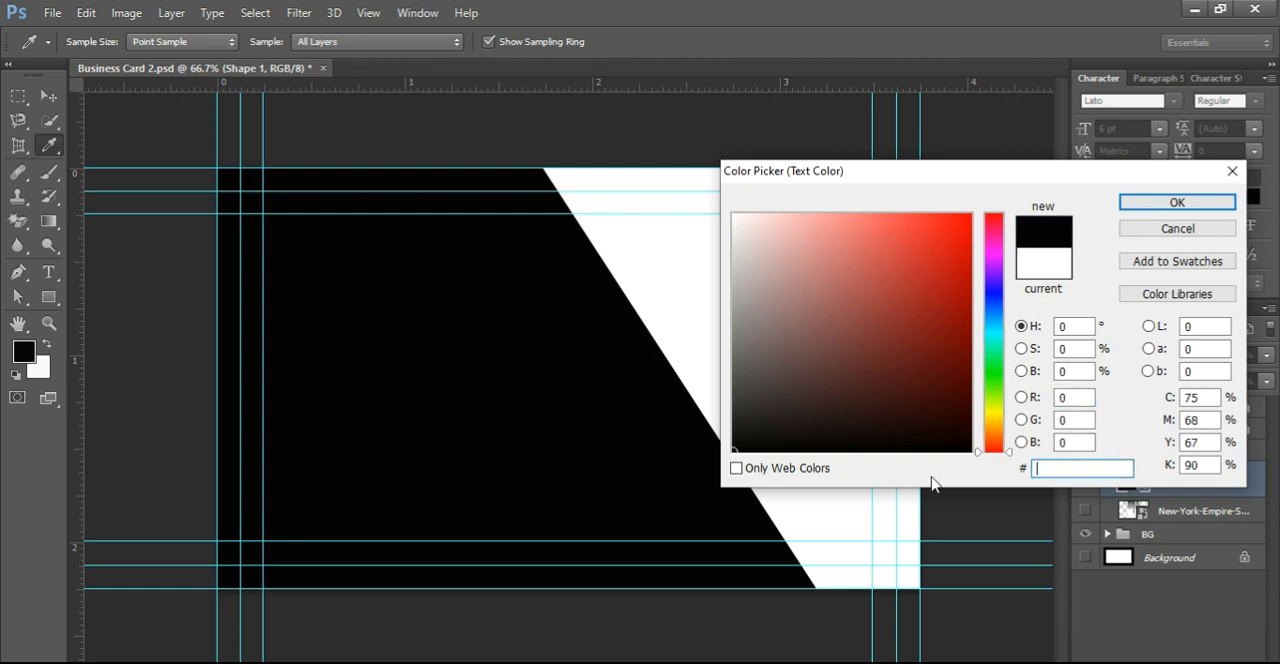
{"action": "left_click", "coordinate": [1177, 202]}
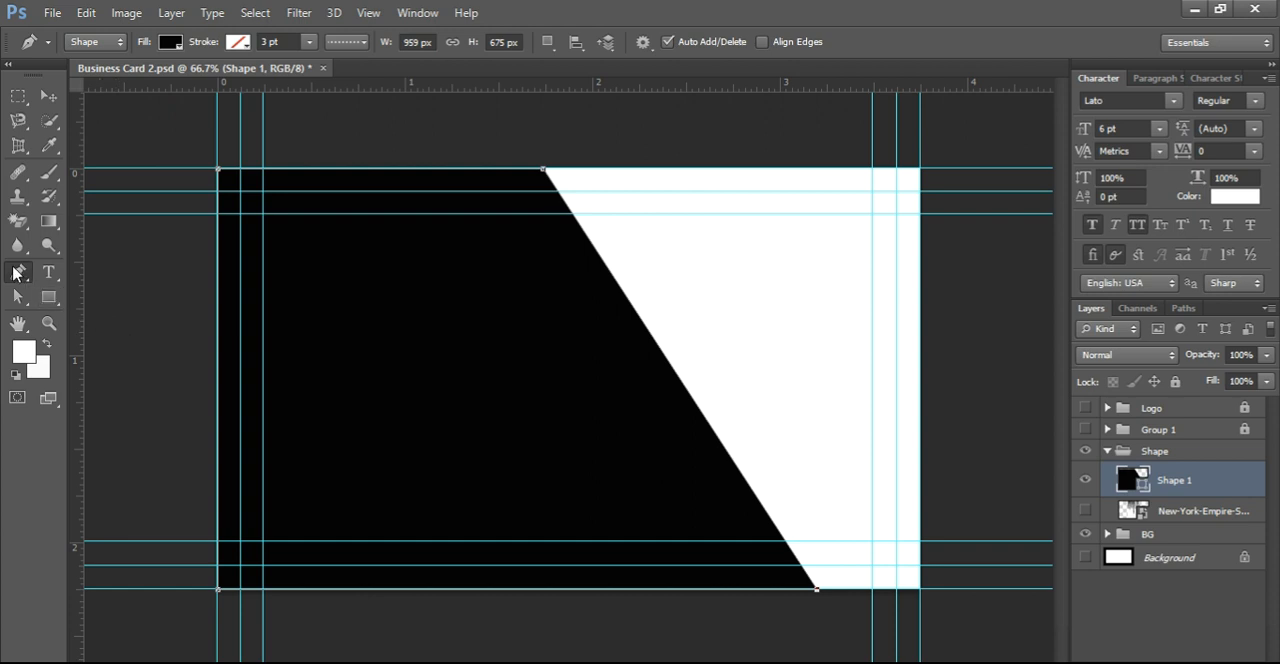
Step: Draw a second Pen shape, about 692 × 264 px, over the upper part of the black shape, following its slanted edge
{"action": "left_click", "coordinate": [219, 169]}
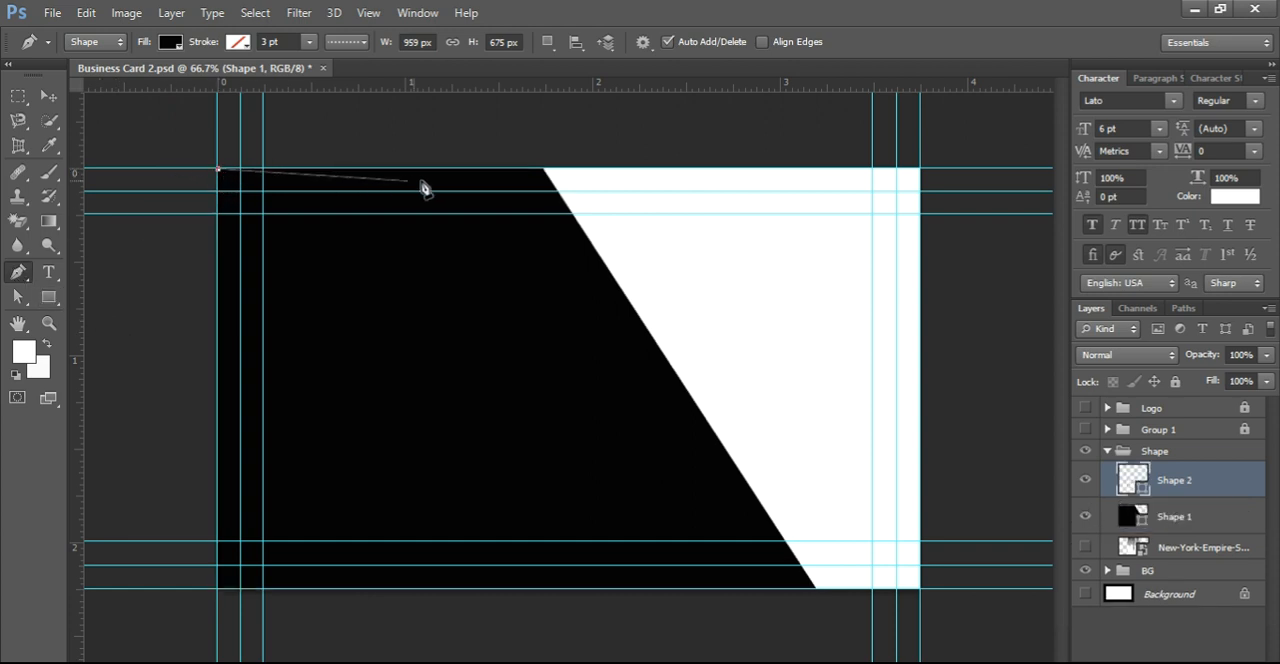
{"action": "left_click", "coordinate": [541, 169]}
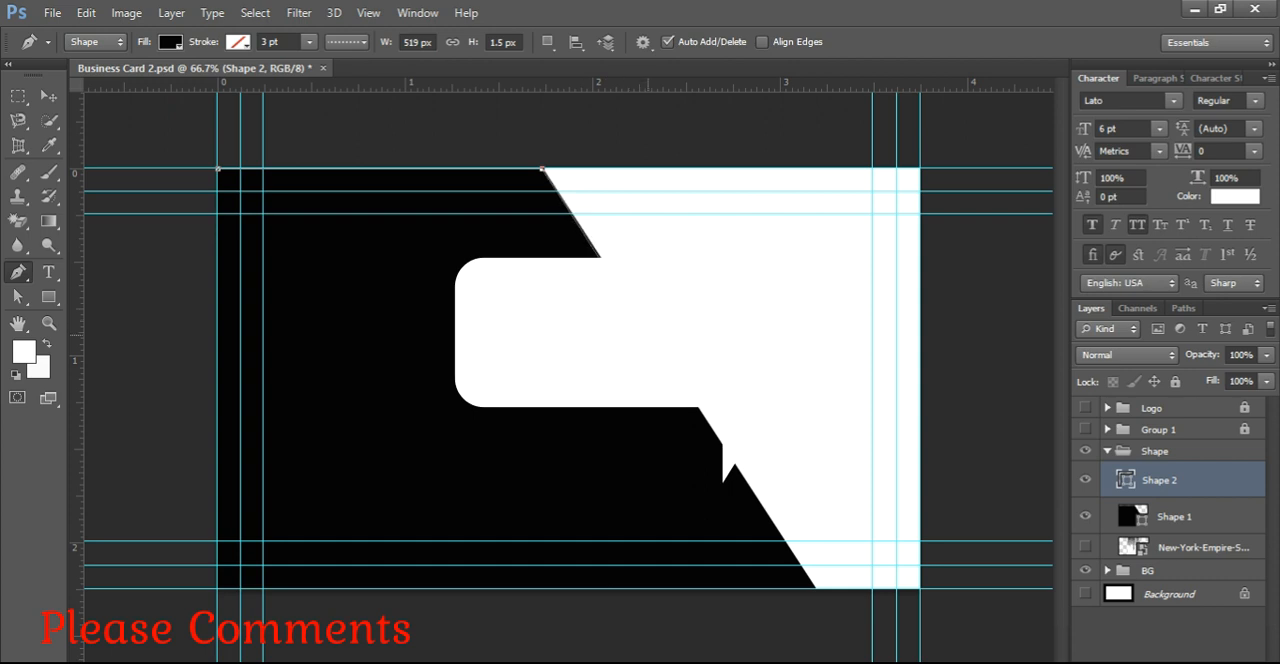
{"action": "left_click", "coordinate": [650, 333]}
{"action": "left_click", "coordinate": [219, 331]}
{"action": "left_click", "coordinate": [220, 178]}
Step: Set the text color to a bright green with a hue of 99°
{"action": "left_click", "coordinate": [1234, 196]}
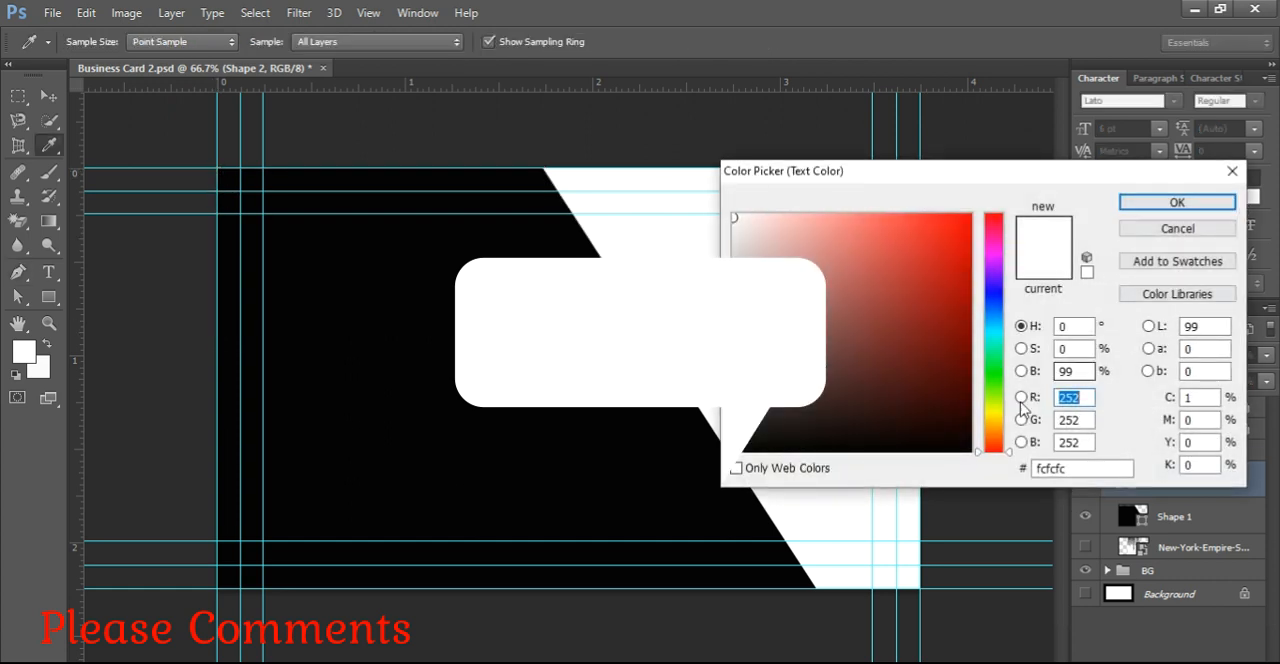
{"action": "left_click", "coordinate": [993, 388]}
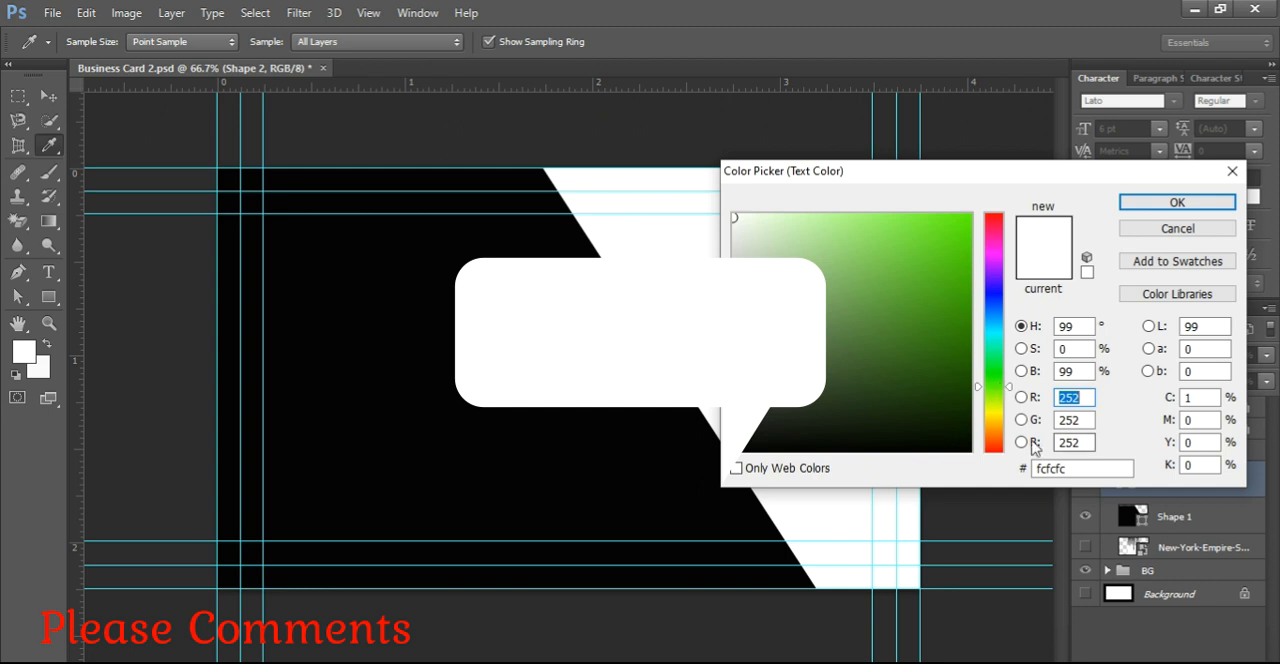
{"action": "left_click", "coordinate": [959, 245]}
{"action": "left_click", "coordinate": [1135, 204]}
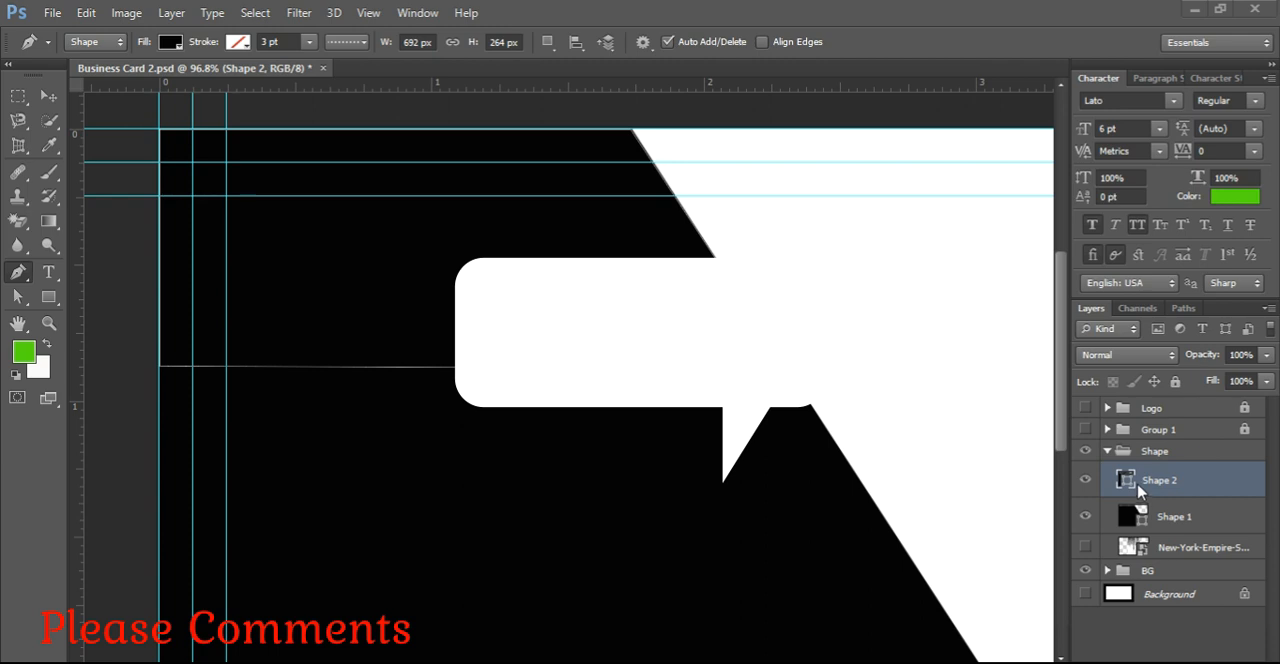
Step: Set the fill color of Shape 2 to green 64b821
{"action": "left_click", "coordinate": [1131, 483]}
{"action": "double_click", "coordinate": [1131, 483]}
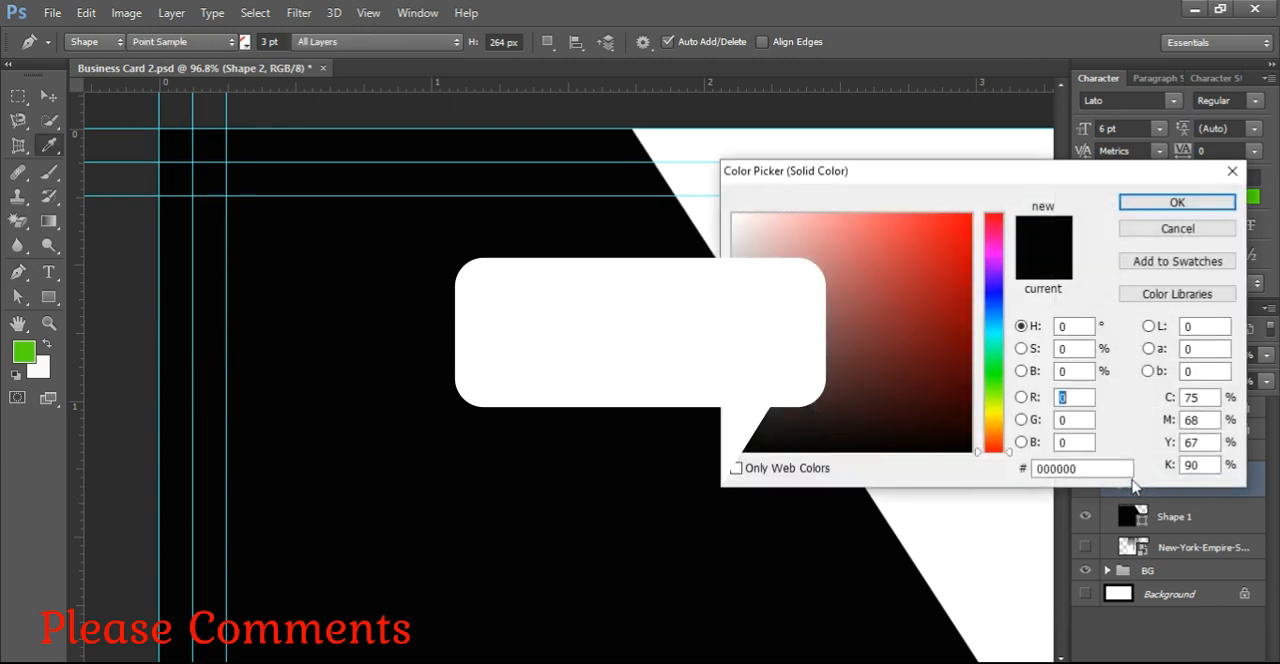
{"action": "left_click_drag", "start_coordinate": [1094, 466], "coordinate": [945, 478]}
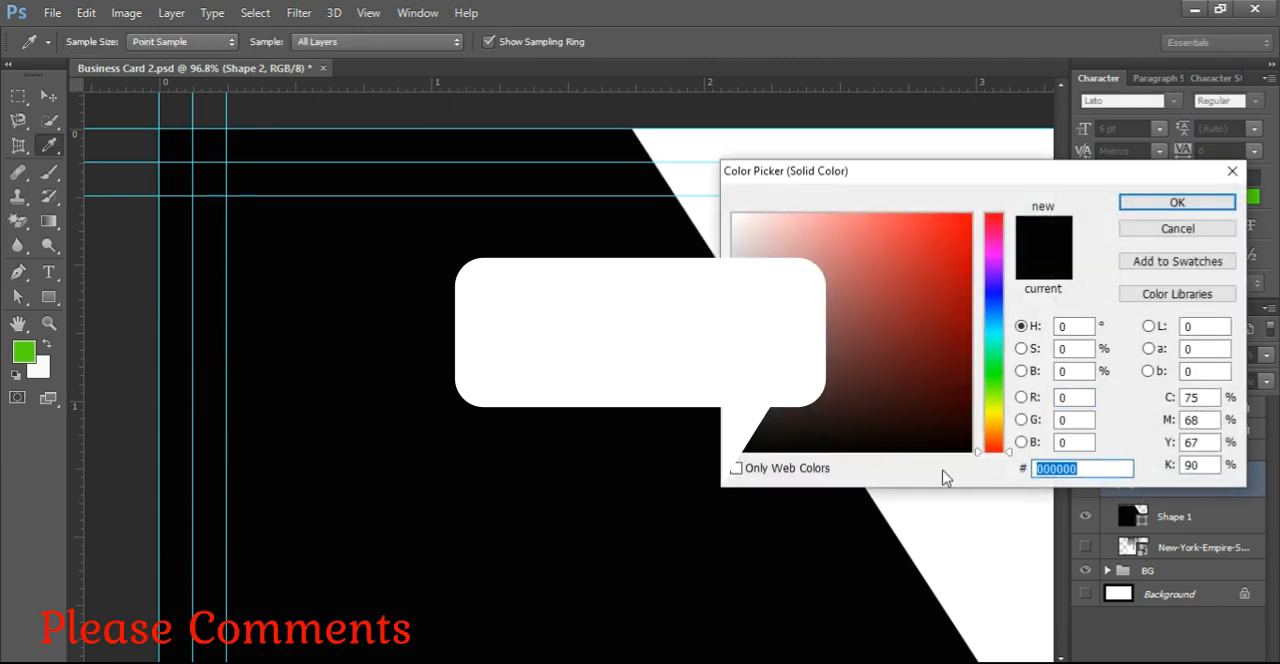
{"action": "type", "text": "64b821"}
{"action": "left_click", "coordinate": [1175, 205]}
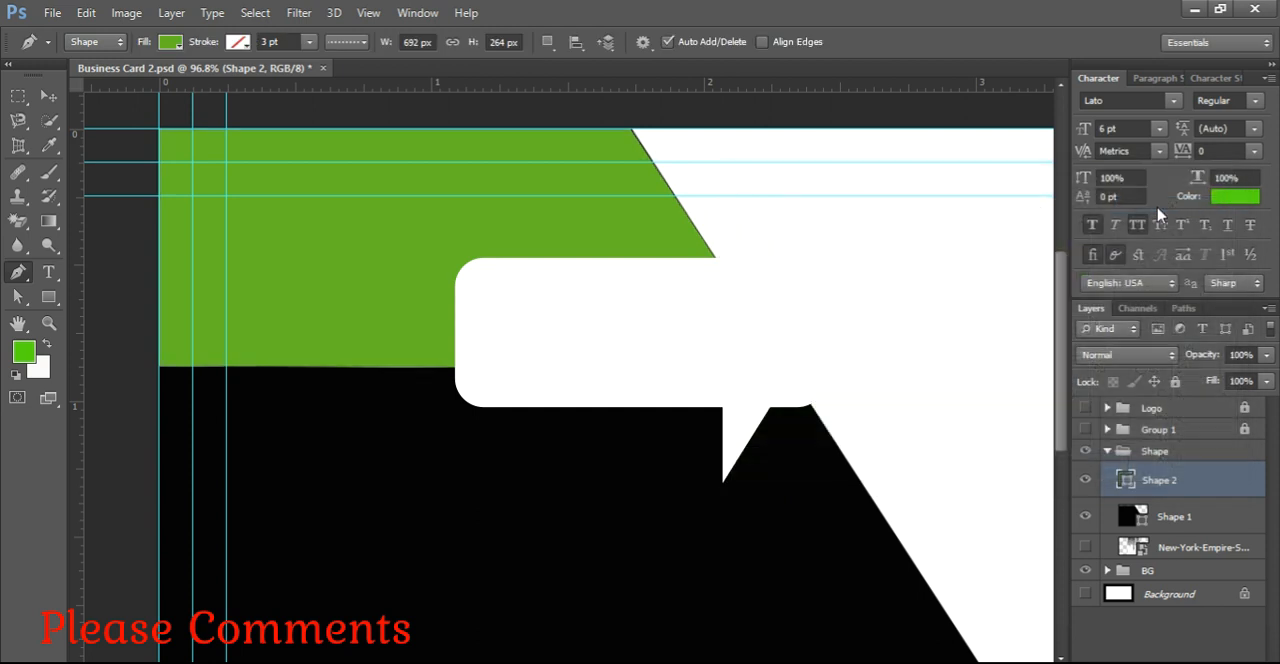
Step: Lower Shape 2's two bottom anchor points, keeping the right one on the black shape's slanted edge, making it about 715 × 301 px
{"action": "key", "text": "ctrl+0"}
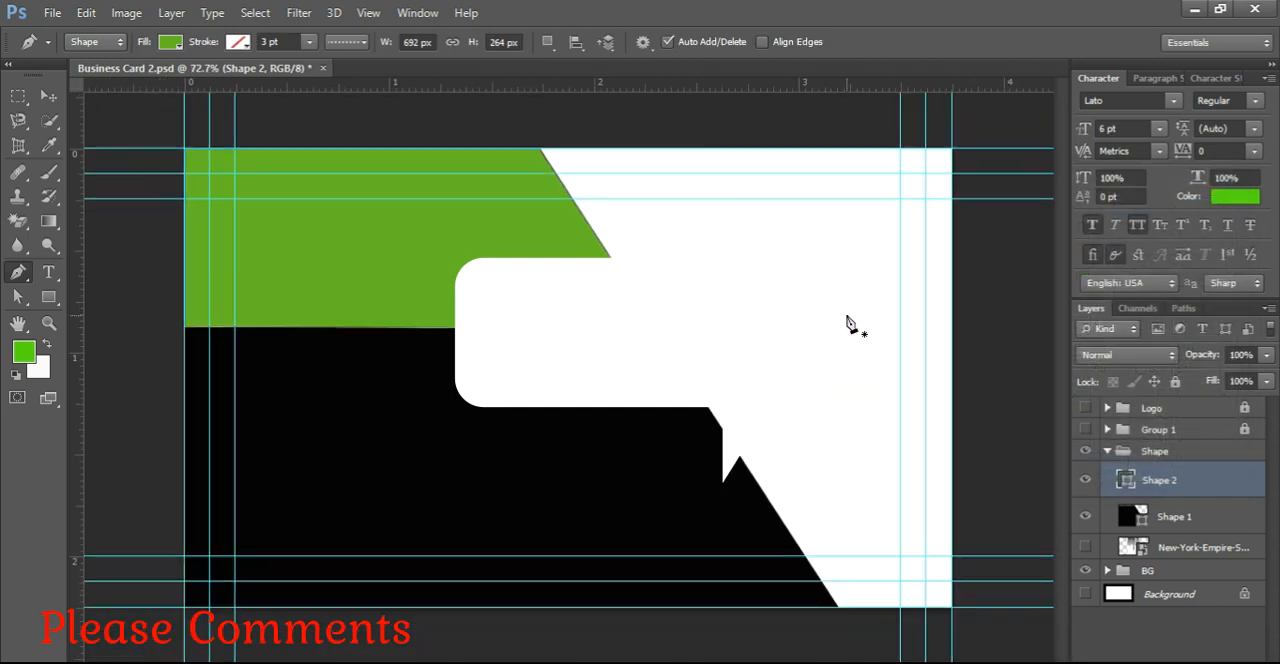
{"action": "scroll", "coordinate": [848, 317], "scroll_direction": "down", "scroll_amount": 2}
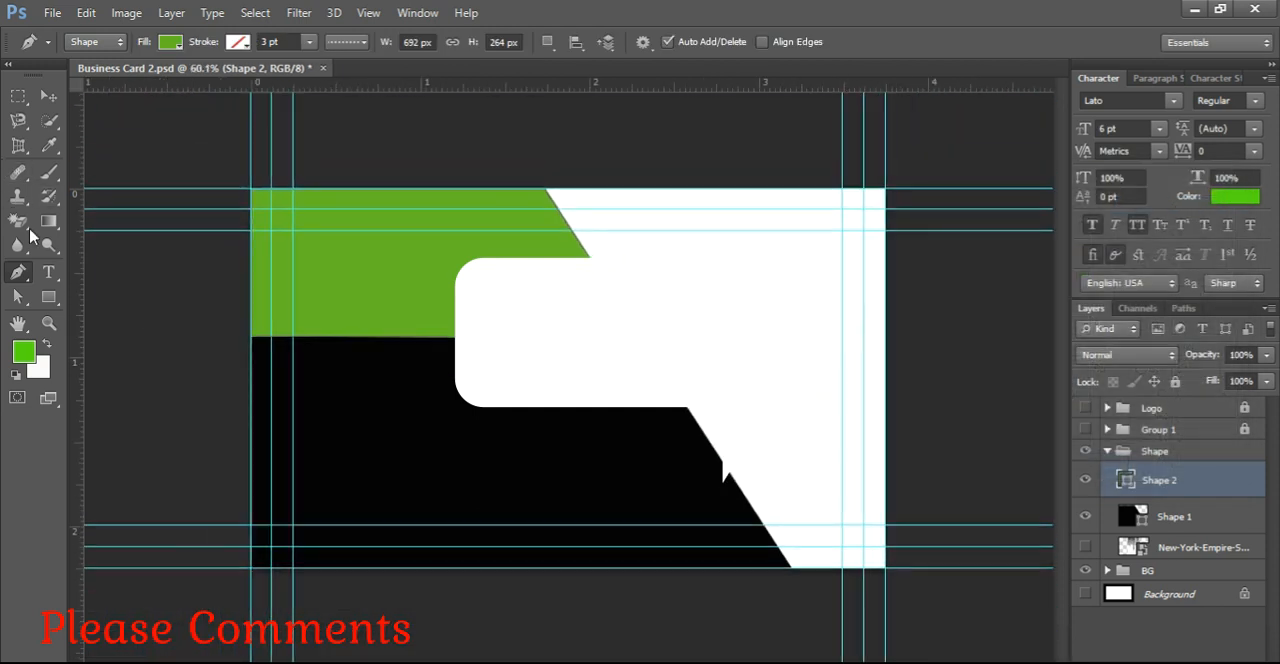
{"action": "left_click", "coordinate": [18, 296]}
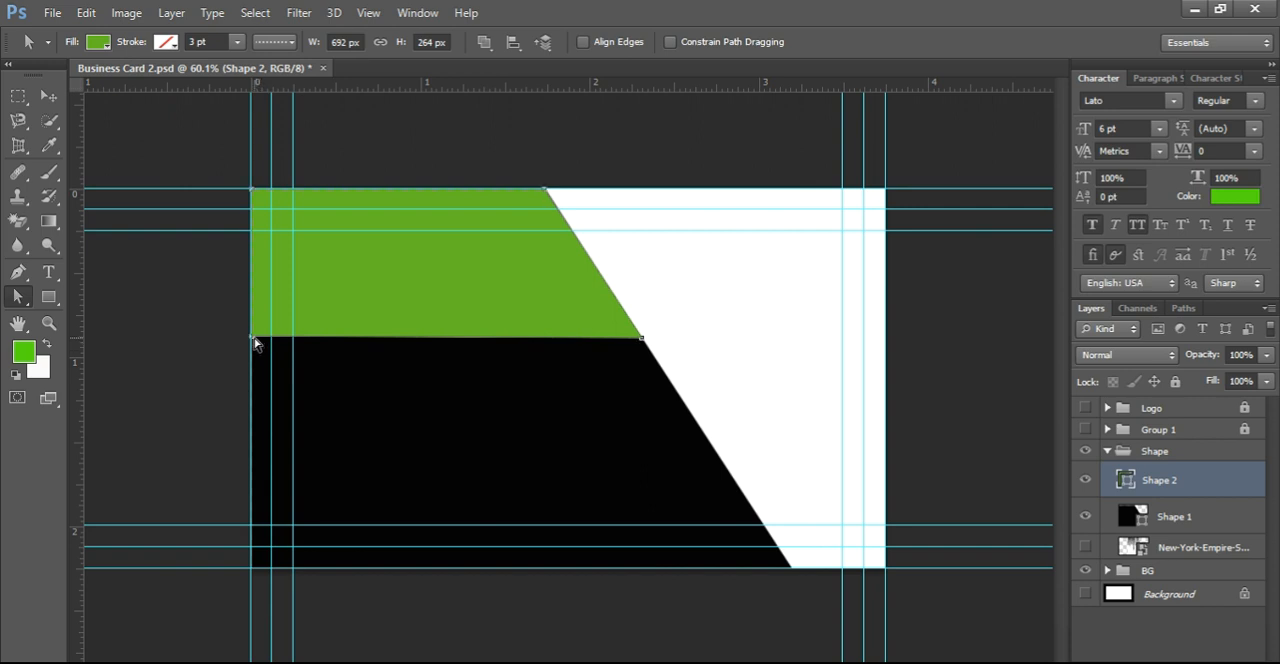
{"action": "left_click", "coordinate": [15, 302]}
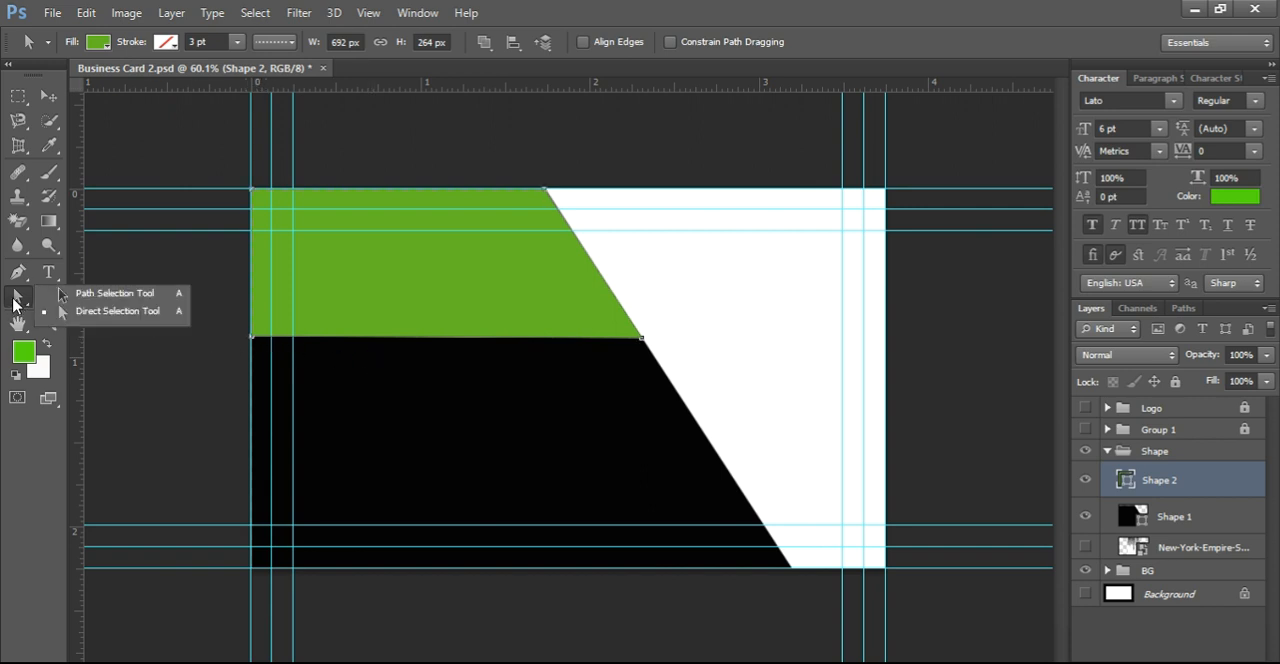
{"action": "left_click", "coordinate": [100, 311]}
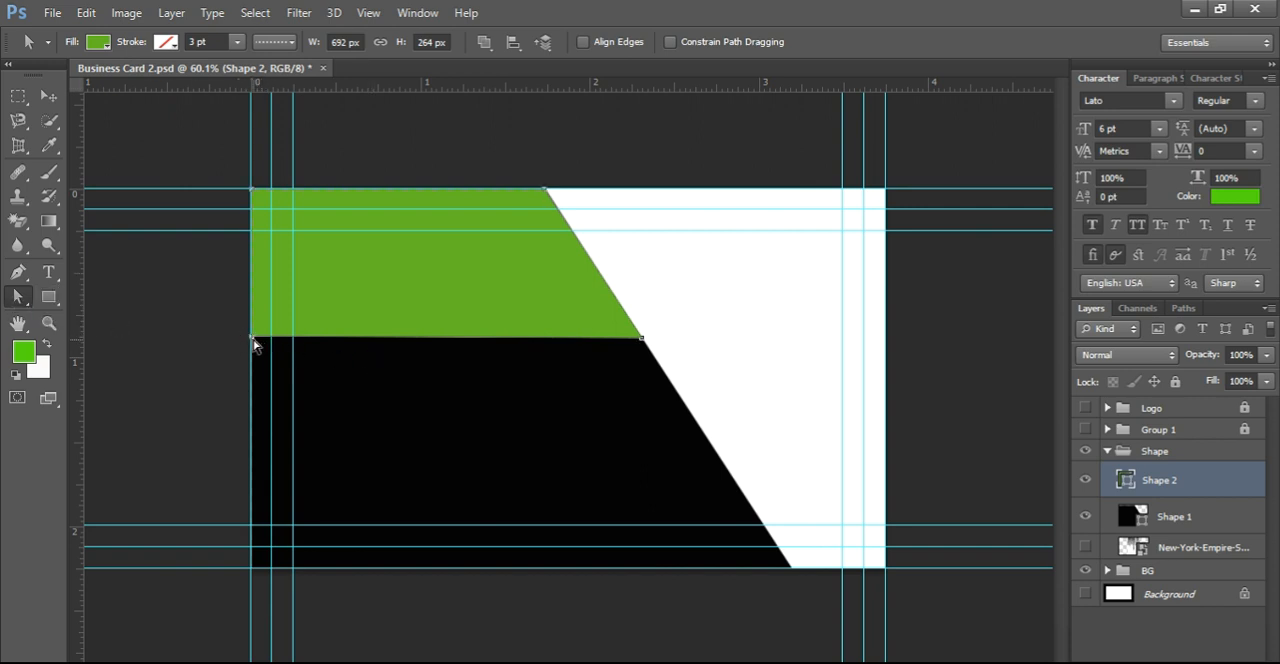
{"action": "left_click_drag", "start_coordinate": [251, 337], "coordinate": [252, 353]}
{"action": "left_click_drag", "start_coordinate": [643, 345], "coordinate": [656, 366]}
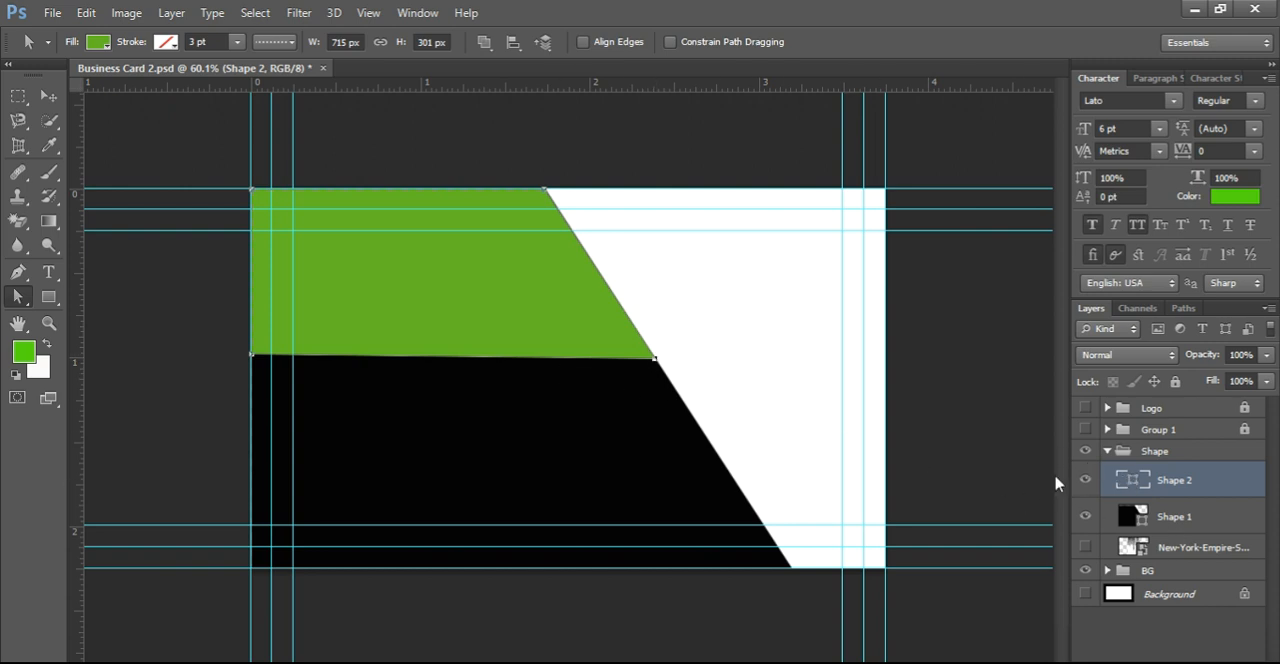
{"action": "left_click", "coordinate": [15, 274]}
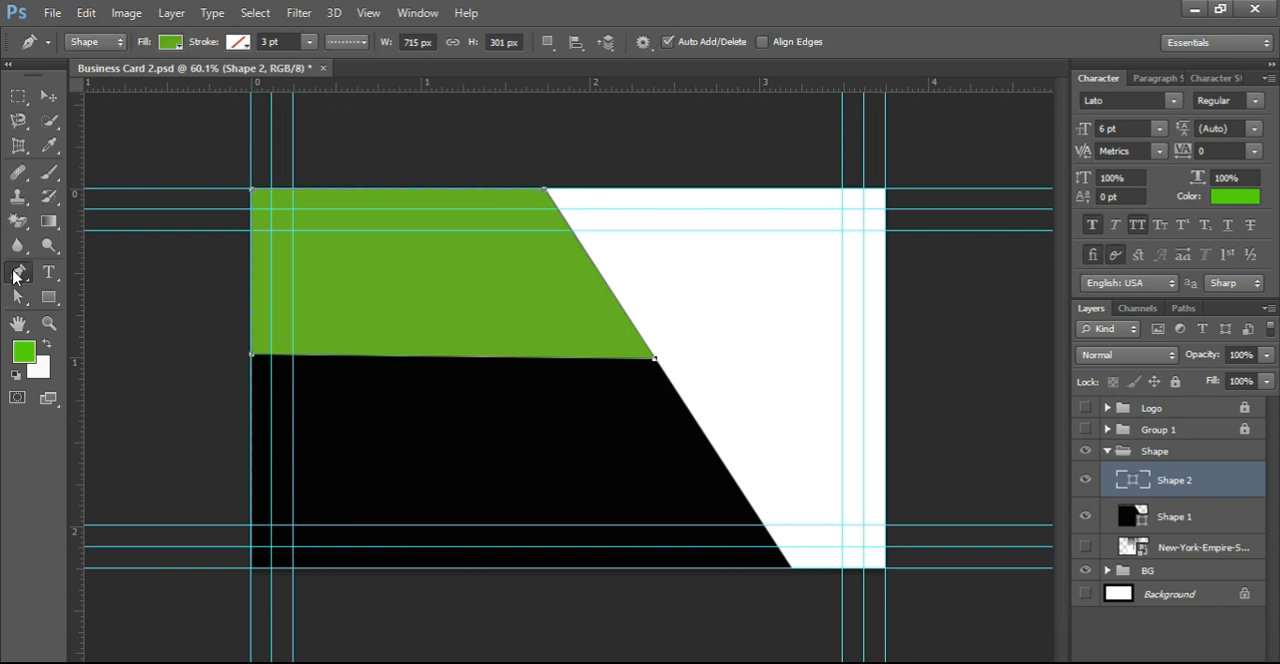
{"action": "key", "text": "Return"}
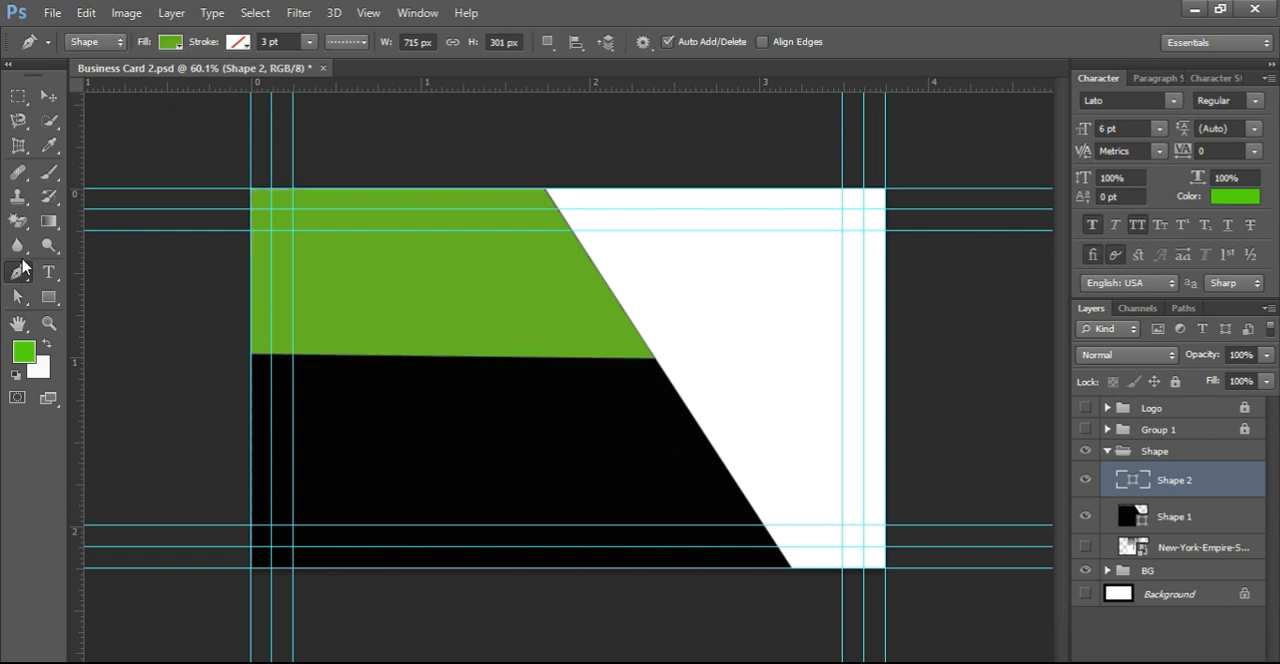
Step: Draw a green triangle about 157 × 115 px with the Pen tool, pointing down from the card's top edge beside the slanted panels
{"action": "right_click", "coordinate": [17, 275]}
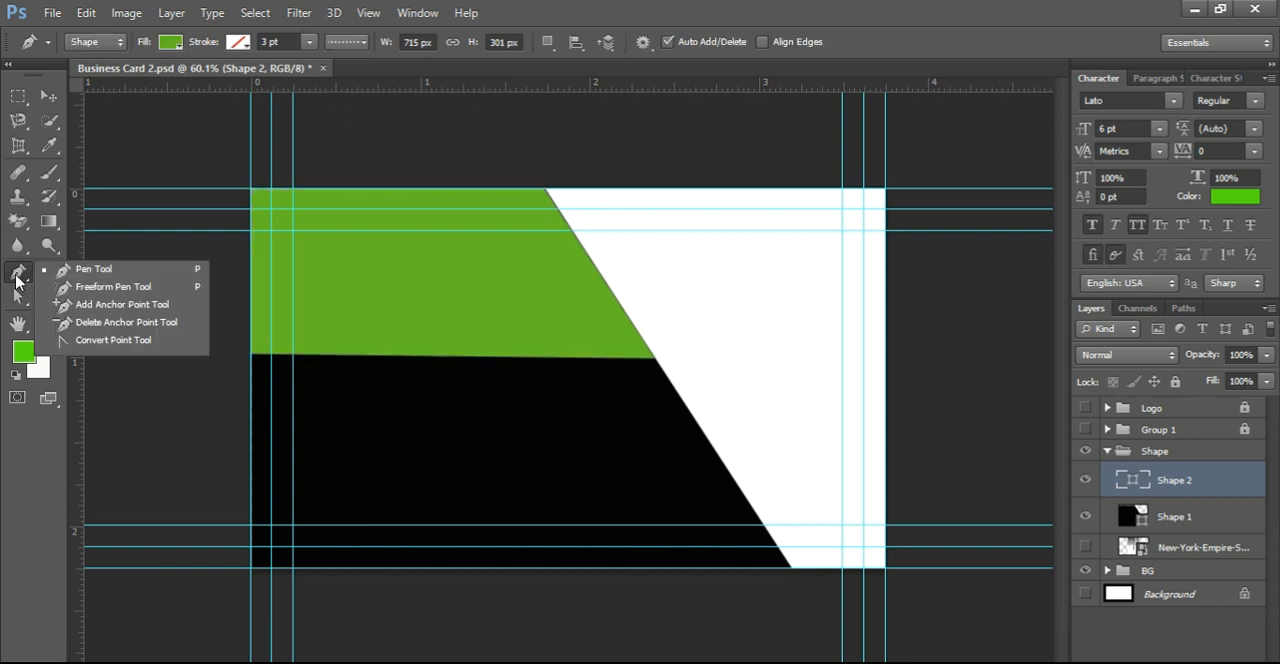
{"action": "left_click", "coordinate": [88, 273]}
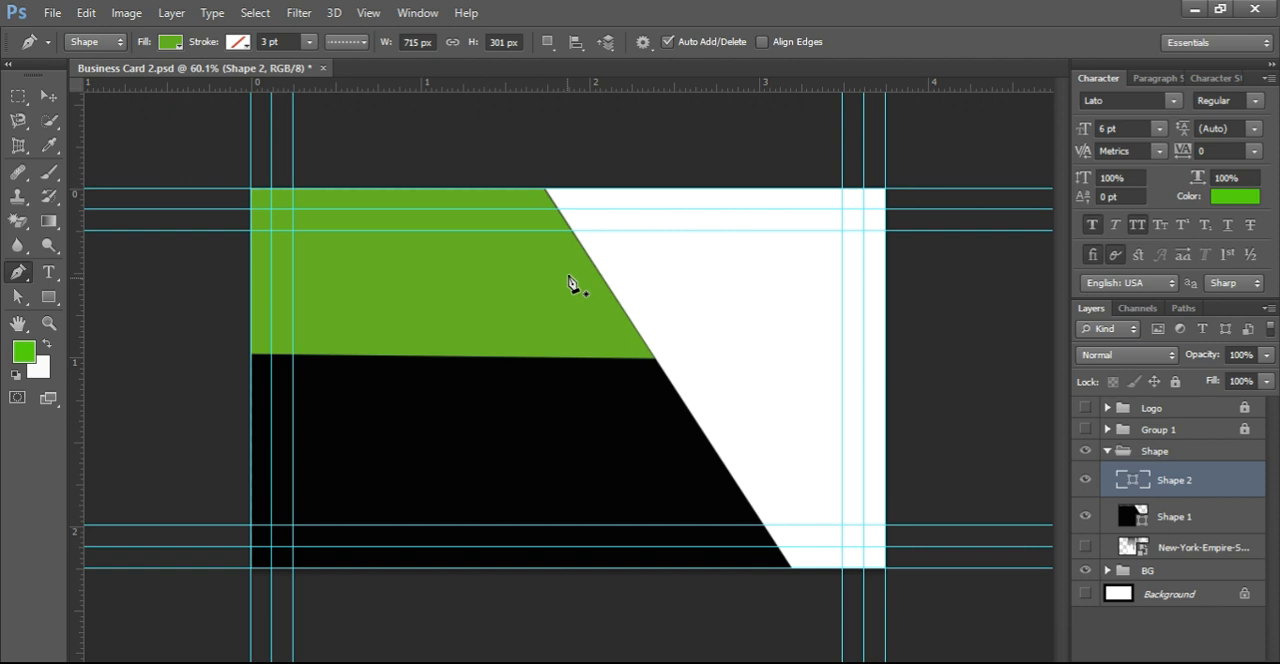
{"action": "left_click", "coordinate": [576, 189]}
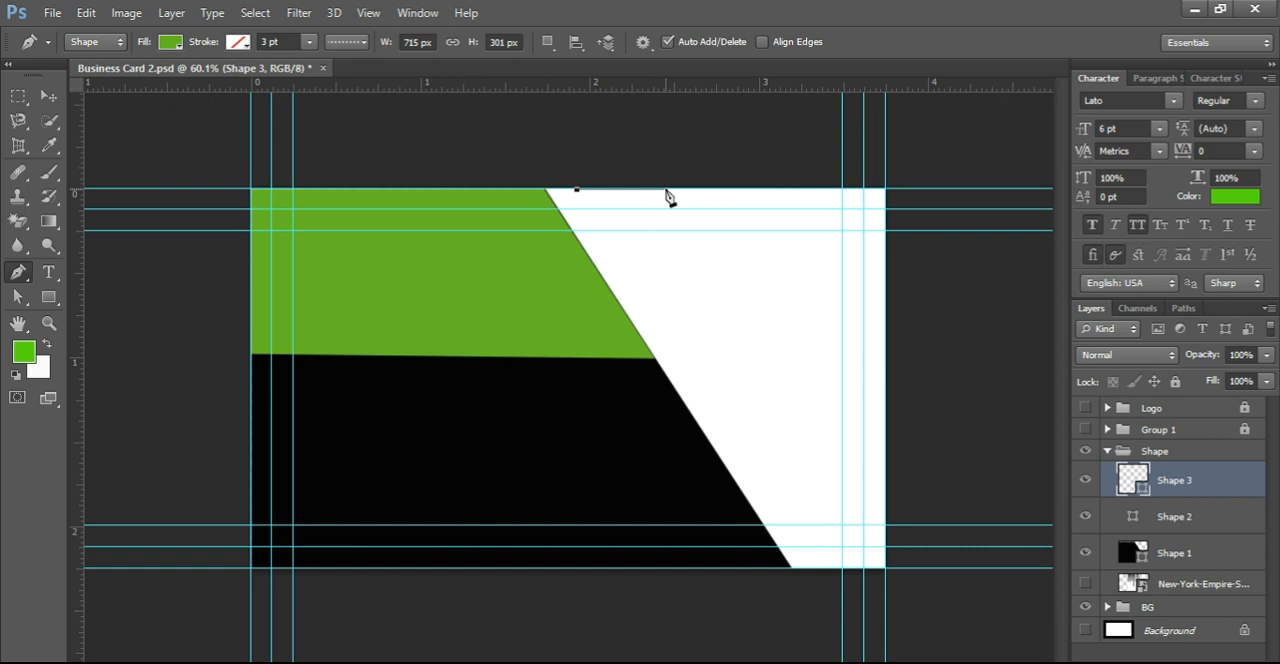
{"action": "left_click", "coordinate": [666, 189]}
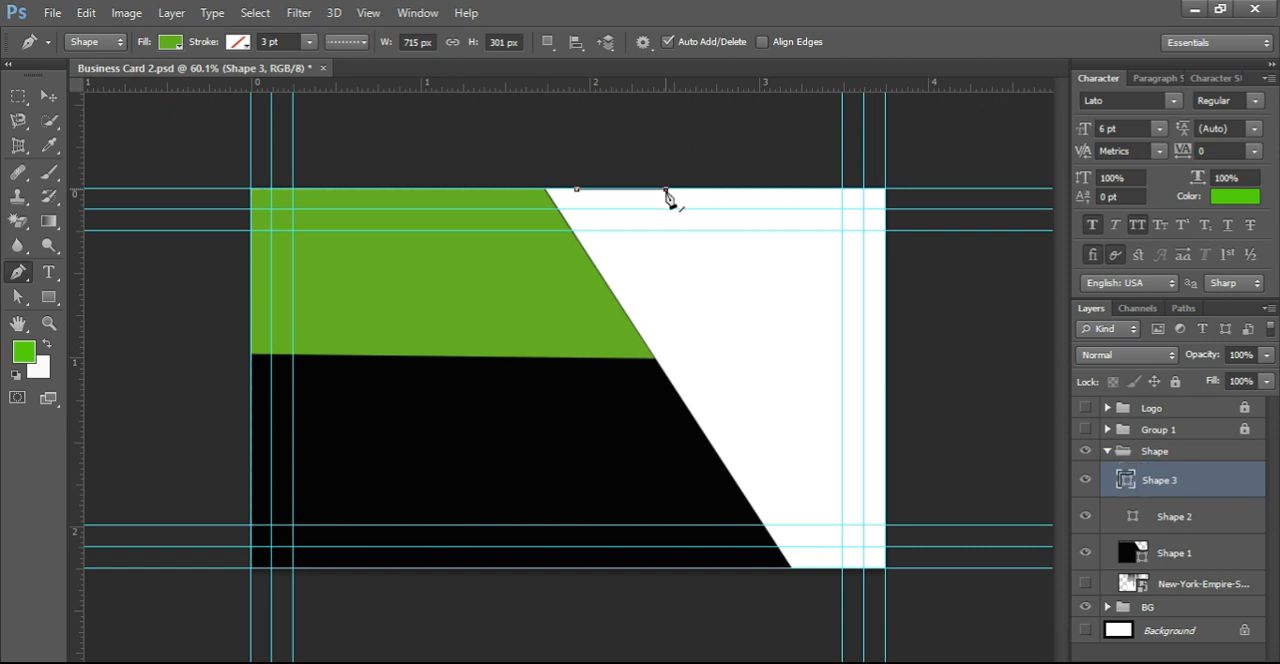
{"action": "left_click", "coordinate": [634, 253]}
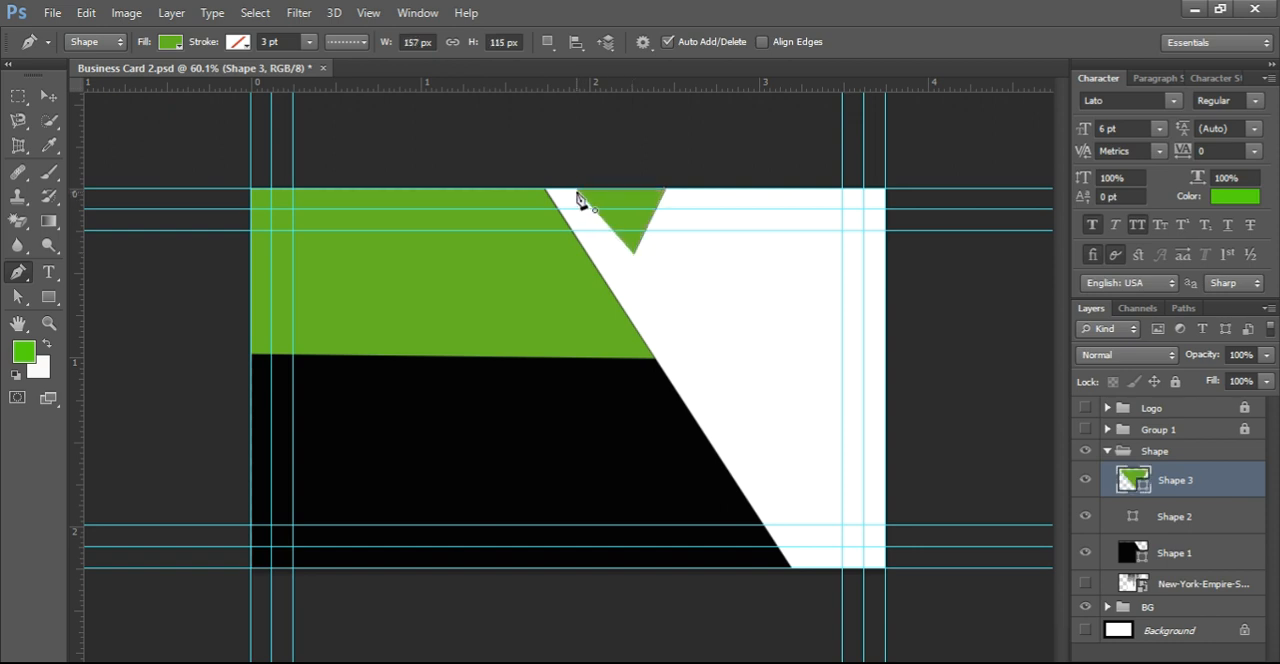
{"action": "left_click", "coordinate": [577, 192]}
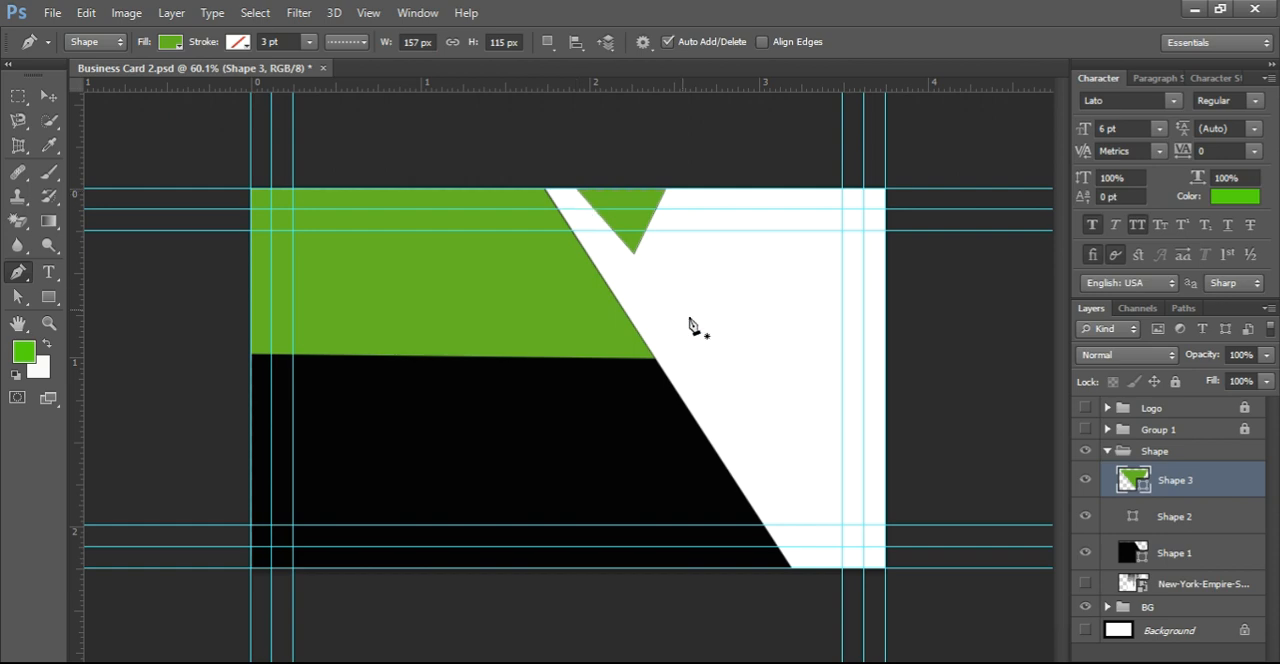
{"action": "double_click", "coordinate": [1133, 481]}
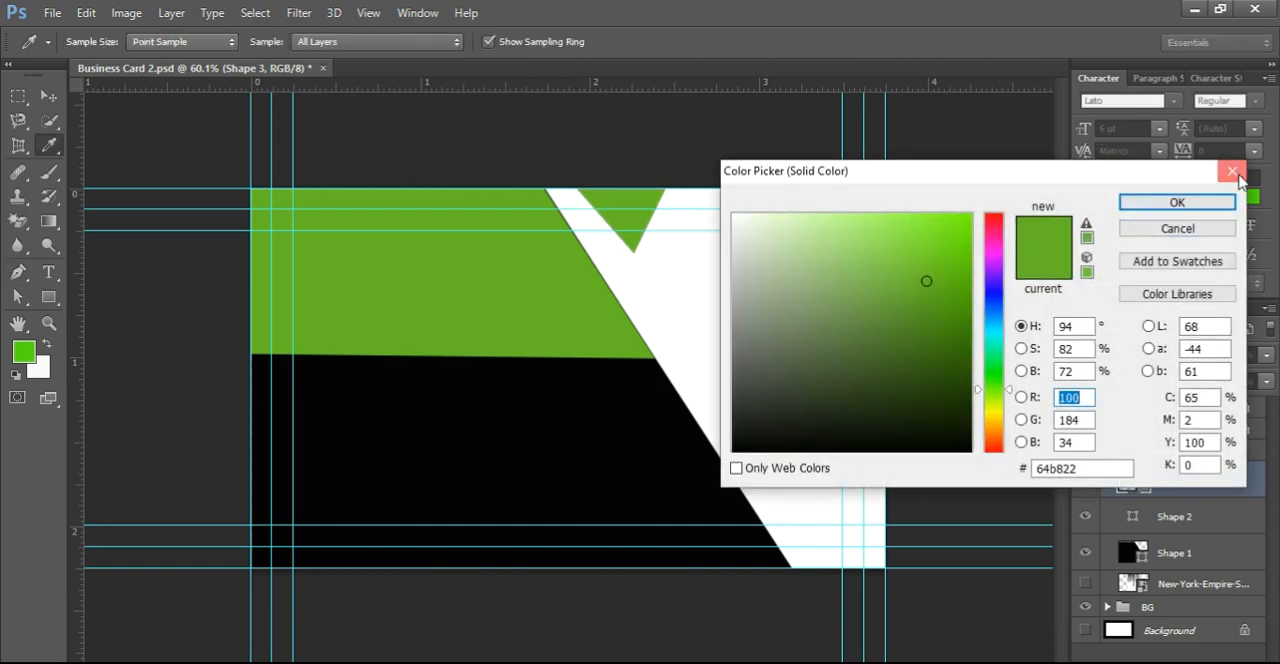
{"action": "left_click", "coordinate": [1230, 166]}
Step: Adjust the triangle's upper-right and lower anchor points with Direct Selection, making it about 189 × 133 px with its upper side along the card edge
{"action": "right_click", "coordinate": [17, 272]}
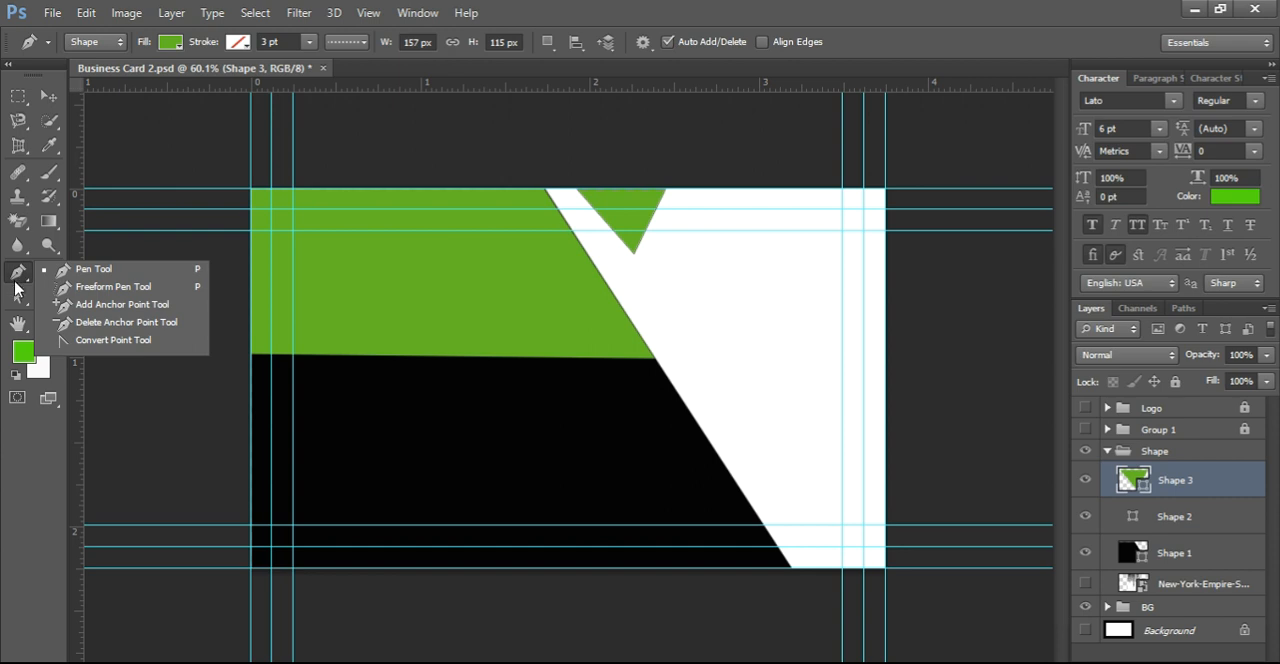
{"action": "right_click", "coordinate": [17, 296]}
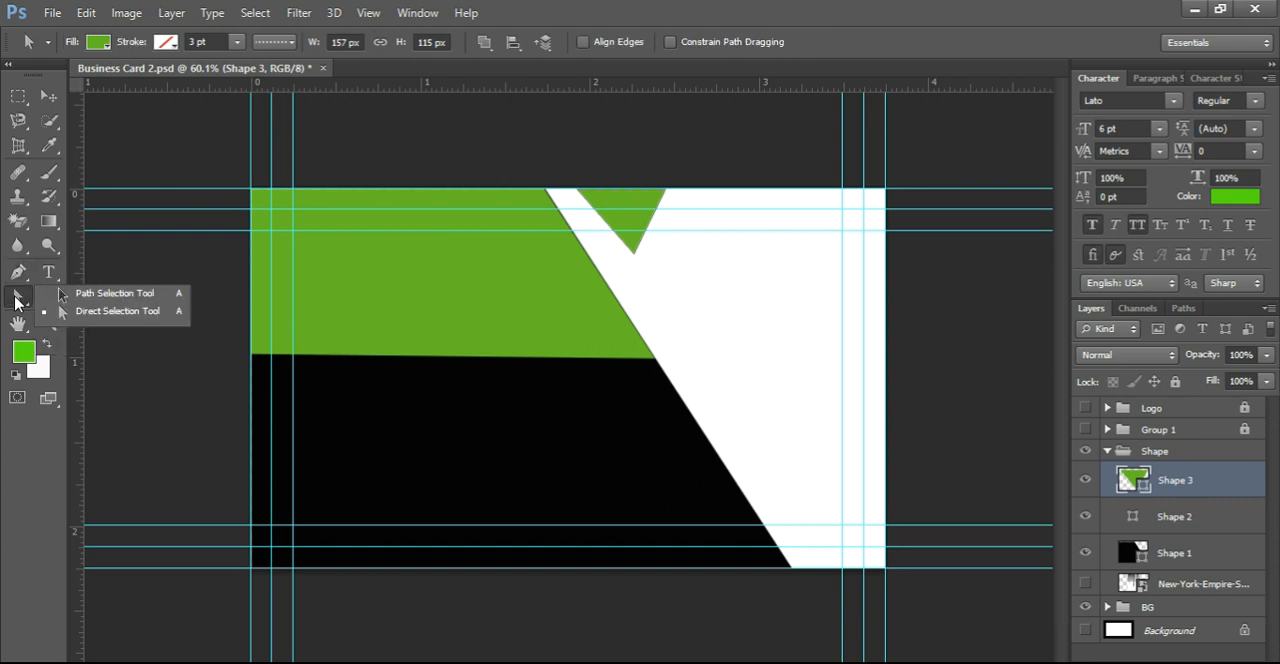
{"action": "left_click", "coordinate": [631, 254]}
{"action": "left_click_drag", "start_coordinate": [668, 189], "coordinate": [684, 189]}
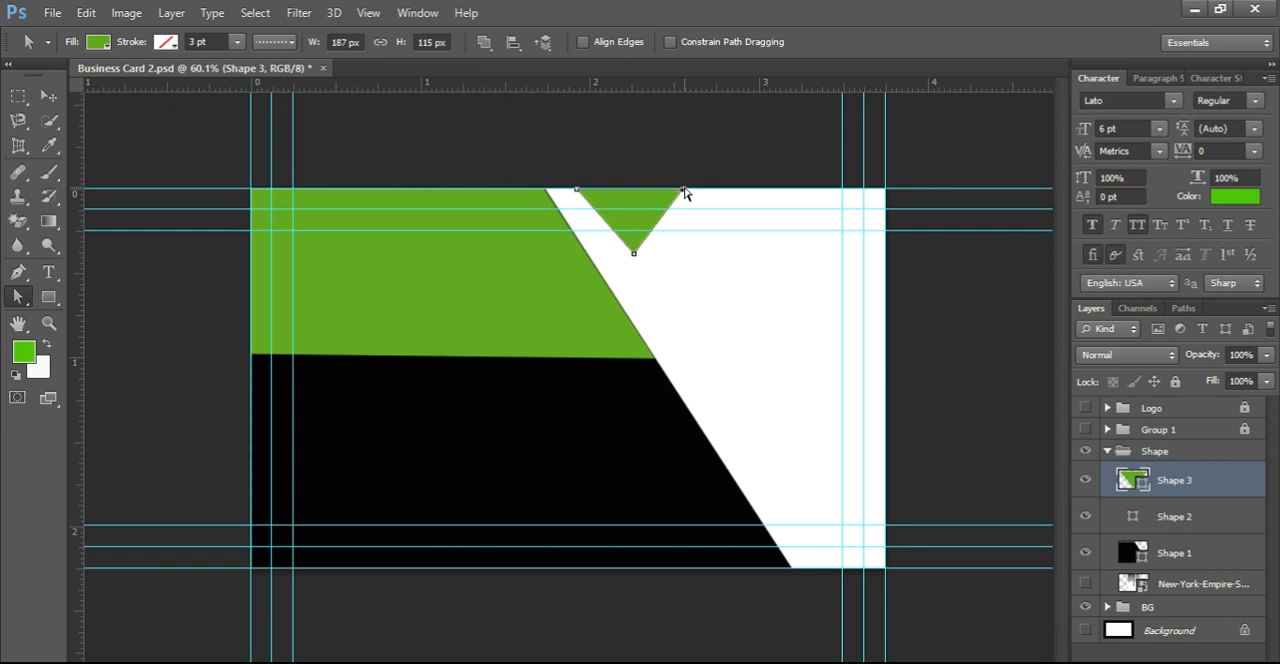
{"action": "left_click_drag", "start_coordinate": [684, 190], "coordinate": [688, 189]}
{"action": "left_click_drag", "start_coordinate": [630, 252], "coordinate": [628, 262]}
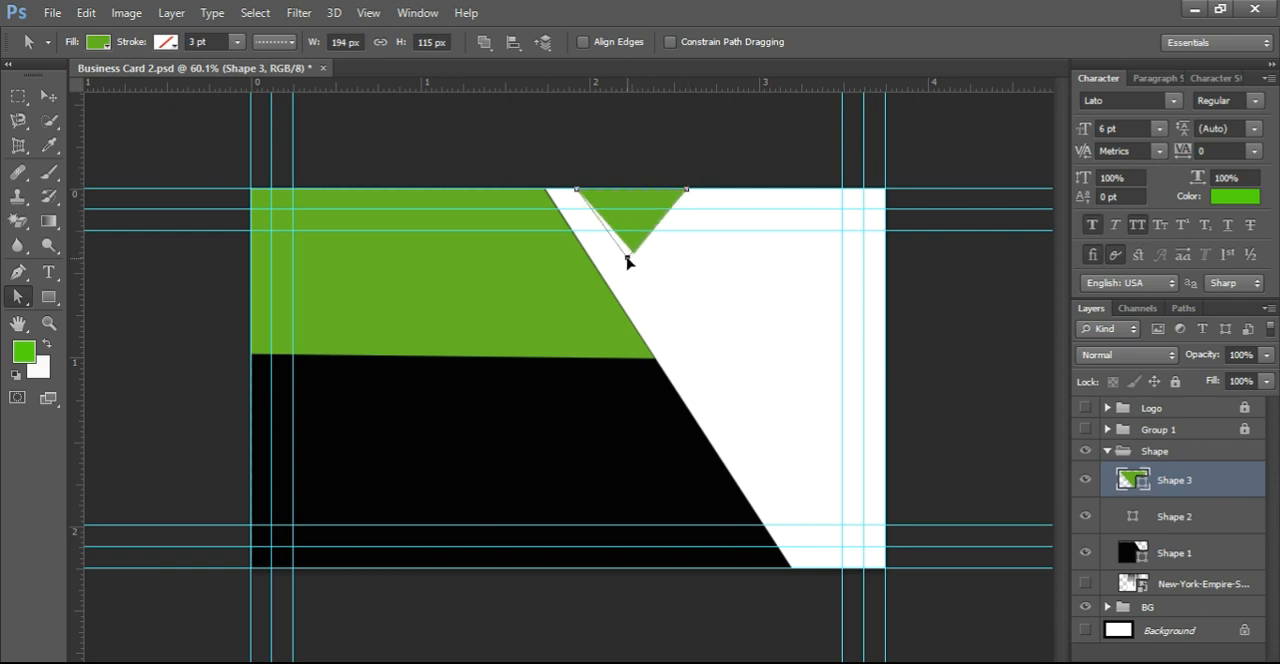
{"action": "left_click_drag", "start_coordinate": [627, 263], "coordinate": [628, 268]}
{"action": "left_click_drag", "start_coordinate": [686, 190], "coordinate": [681, 189]}
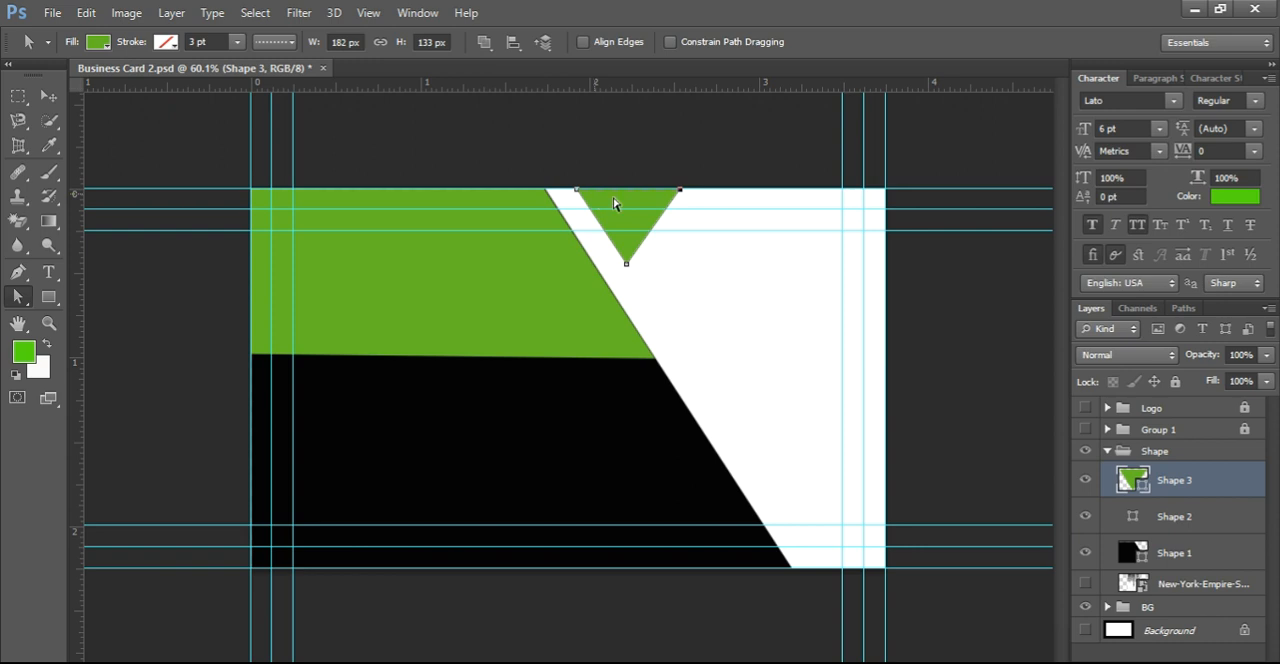
{"action": "left_click_drag", "start_coordinate": [681, 190], "coordinate": [685, 195]}
Step: Create a black (000000) duplicate of the Shape 3 triangle and place it directly beneath the green original in the layer order
{"action": "left_click_drag", "start_coordinate": [1148, 485], "coordinate": [1229, 663]}
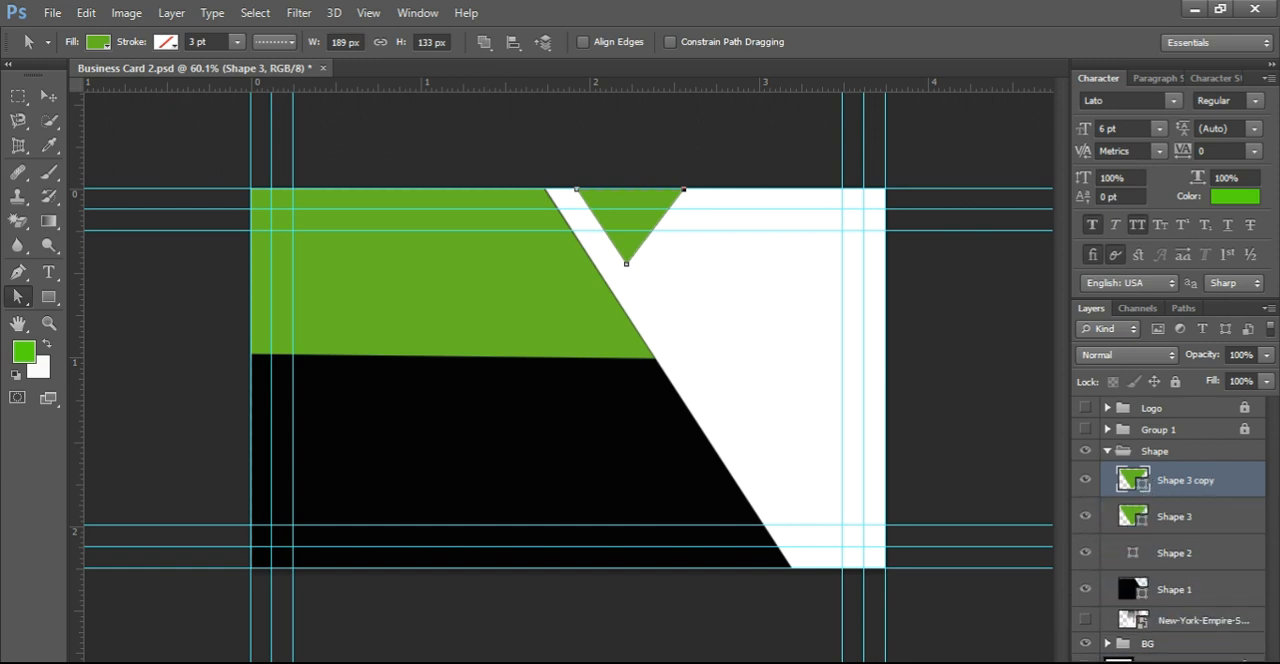
{"action": "double_click", "coordinate": [1135, 480]}
{"action": "left_click", "coordinate": [651, 443]}
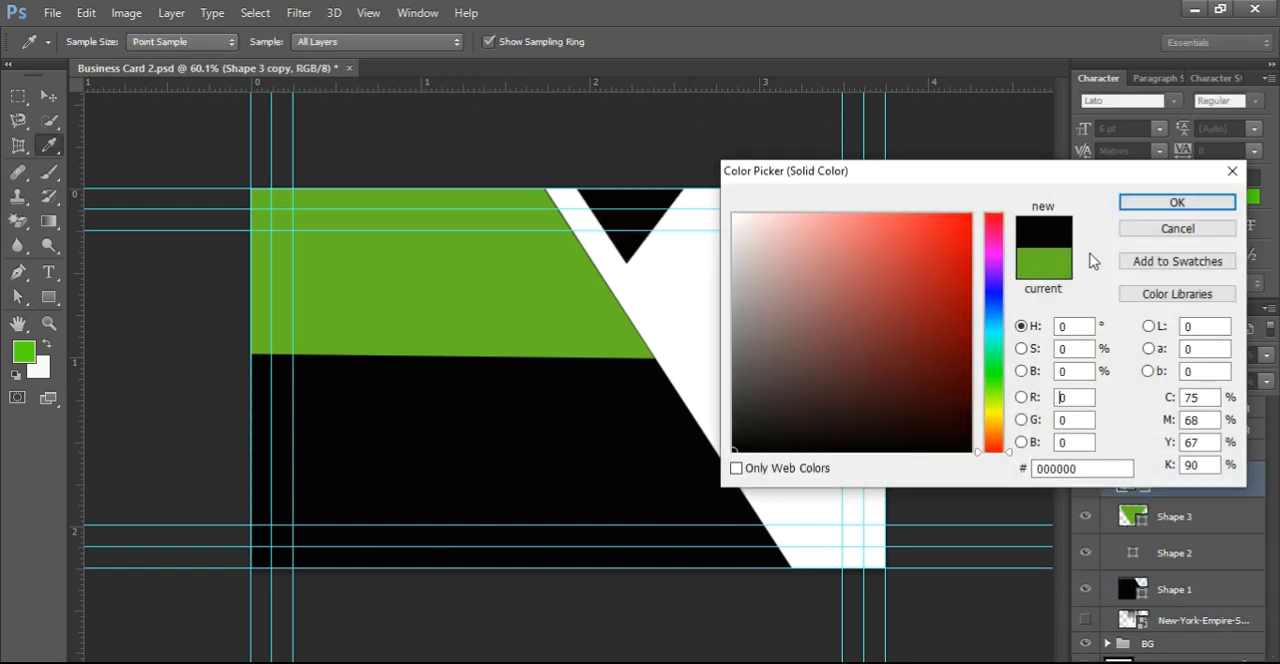
{"action": "left_click", "coordinate": [1150, 205]}
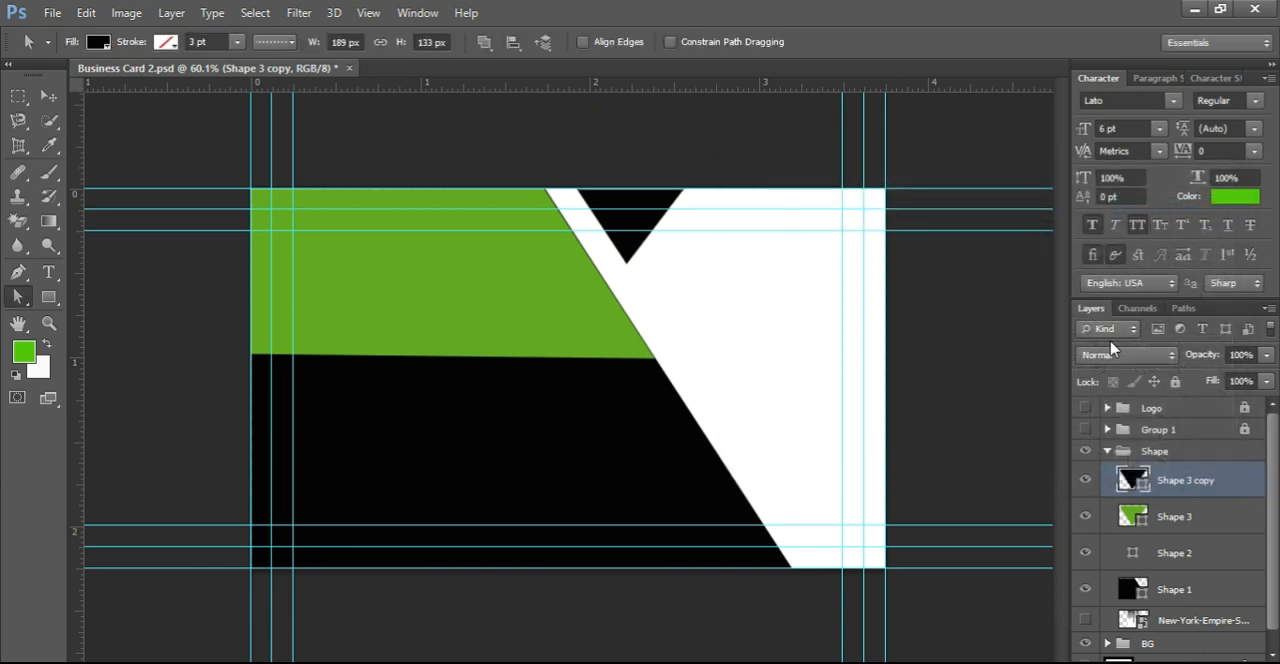
{"action": "left_click_drag", "start_coordinate": [1136, 490], "coordinate": [1138, 512]}
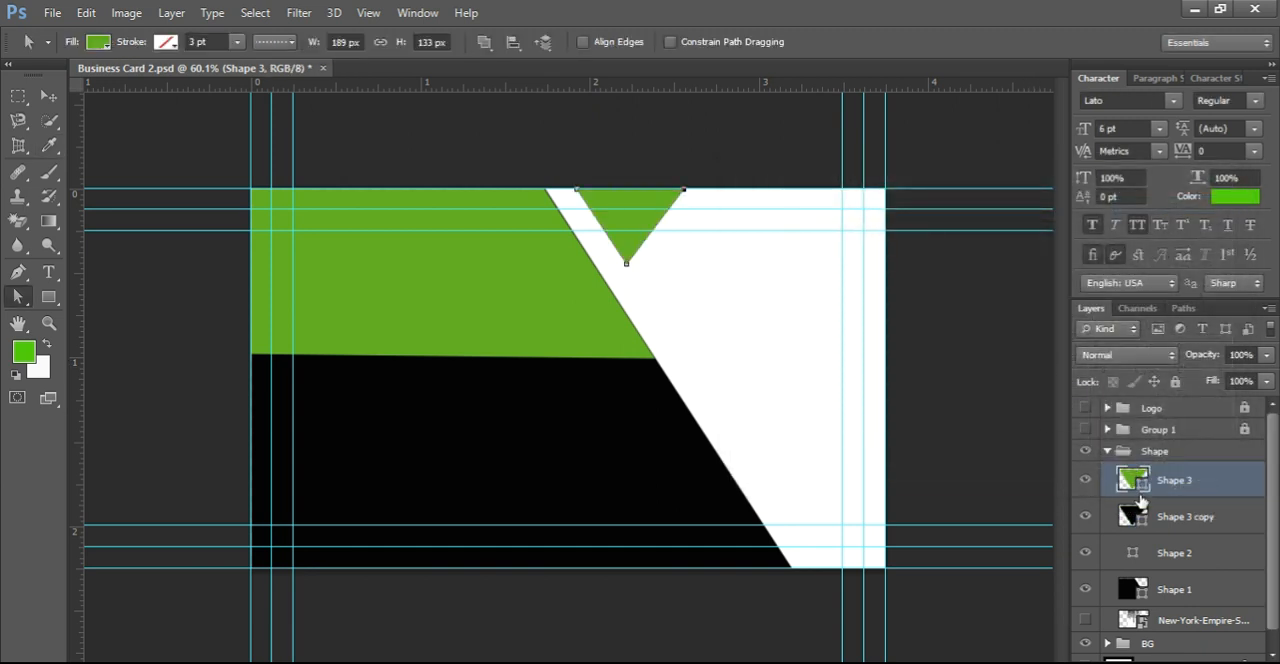
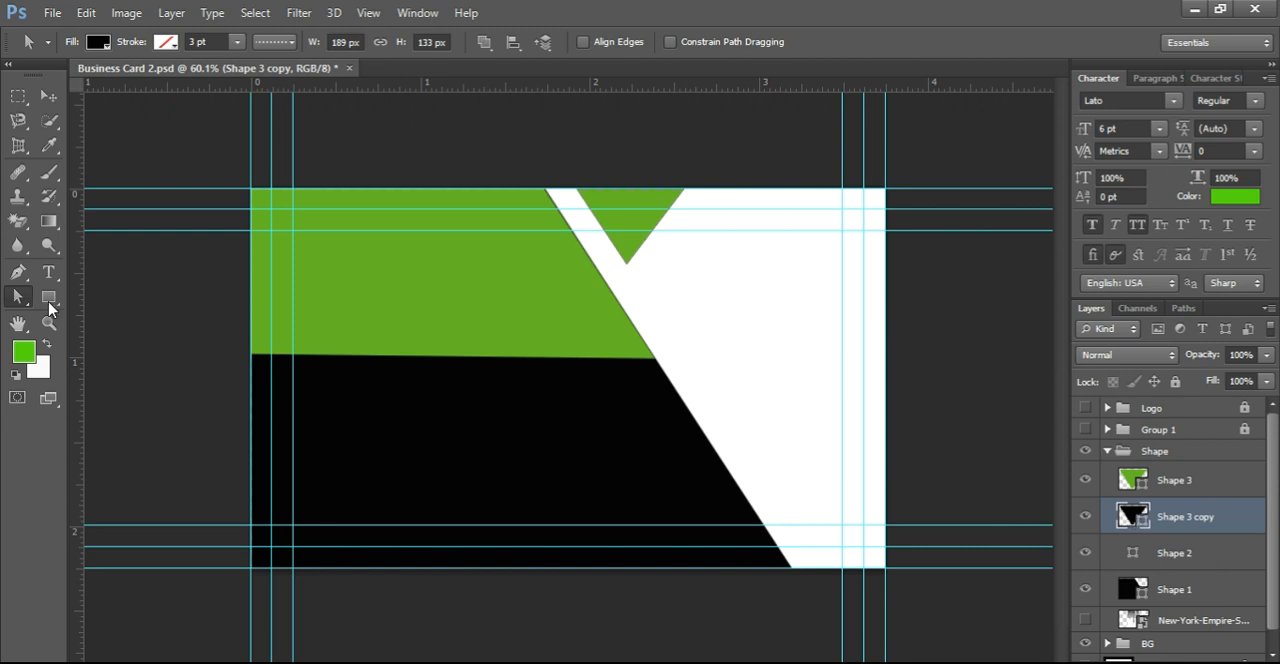
Step: Hide the green Shape 3 triangle and try to widen the black copy to about 196 × 133 px by moving its anchor points
{"action": "left_click", "coordinate": [17, 271]}
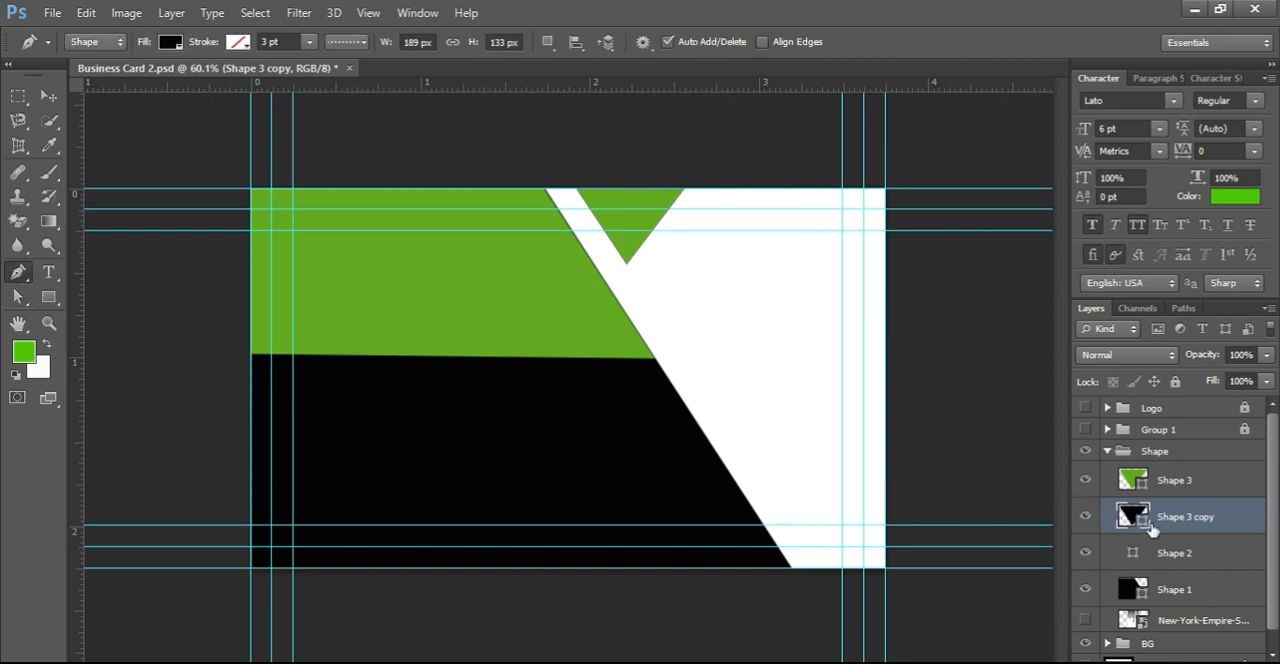
{"action": "left_click", "coordinate": [1085, 480]}
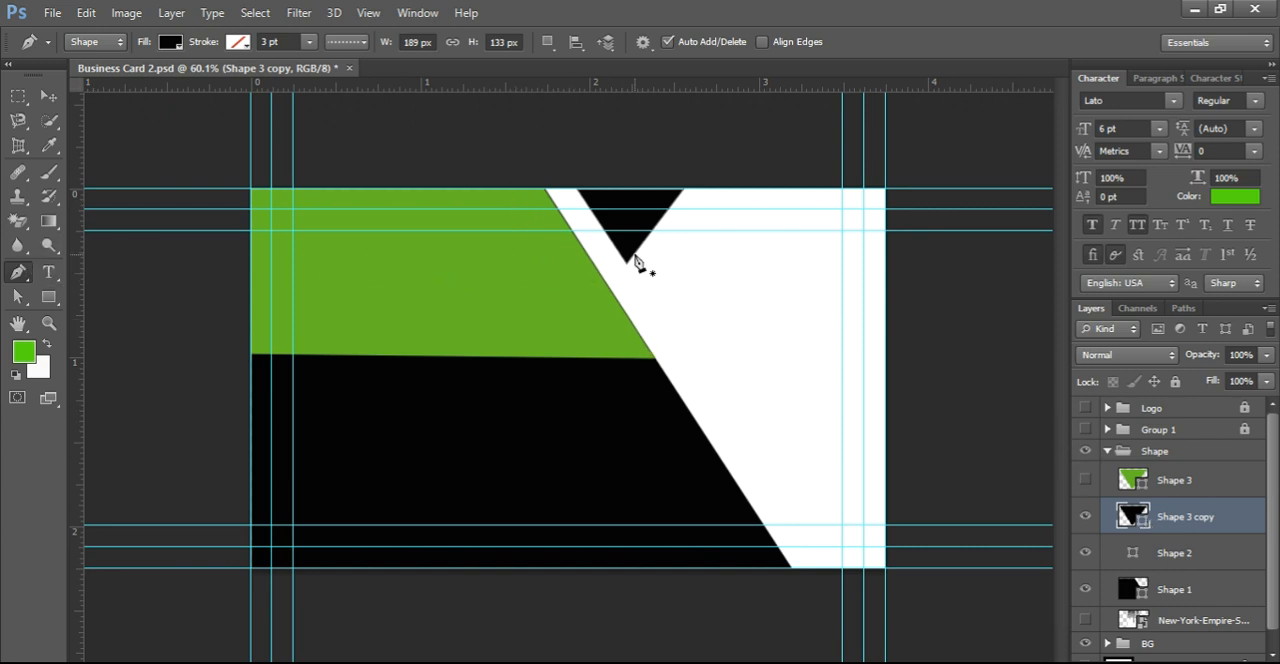
{"action": "left_click_drag", "start_coordinate": [18, 296], "coordinate": [65, 318]}
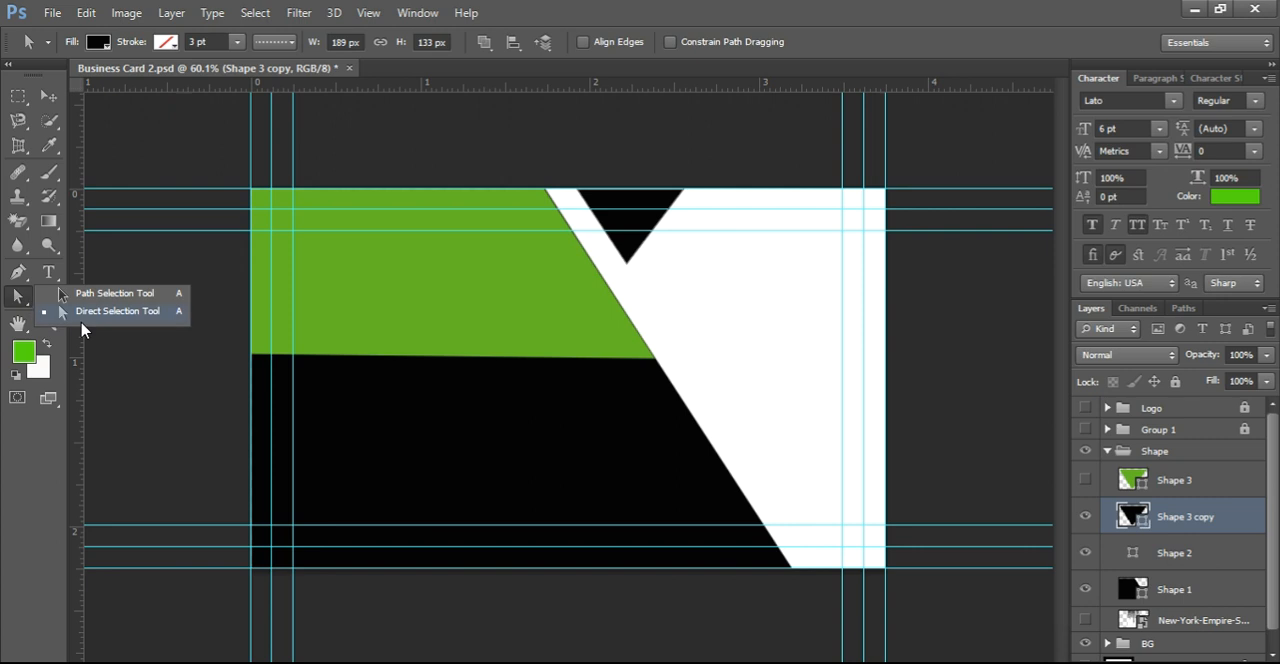
{"action": "left_click", "coordinate": [97, 314]}
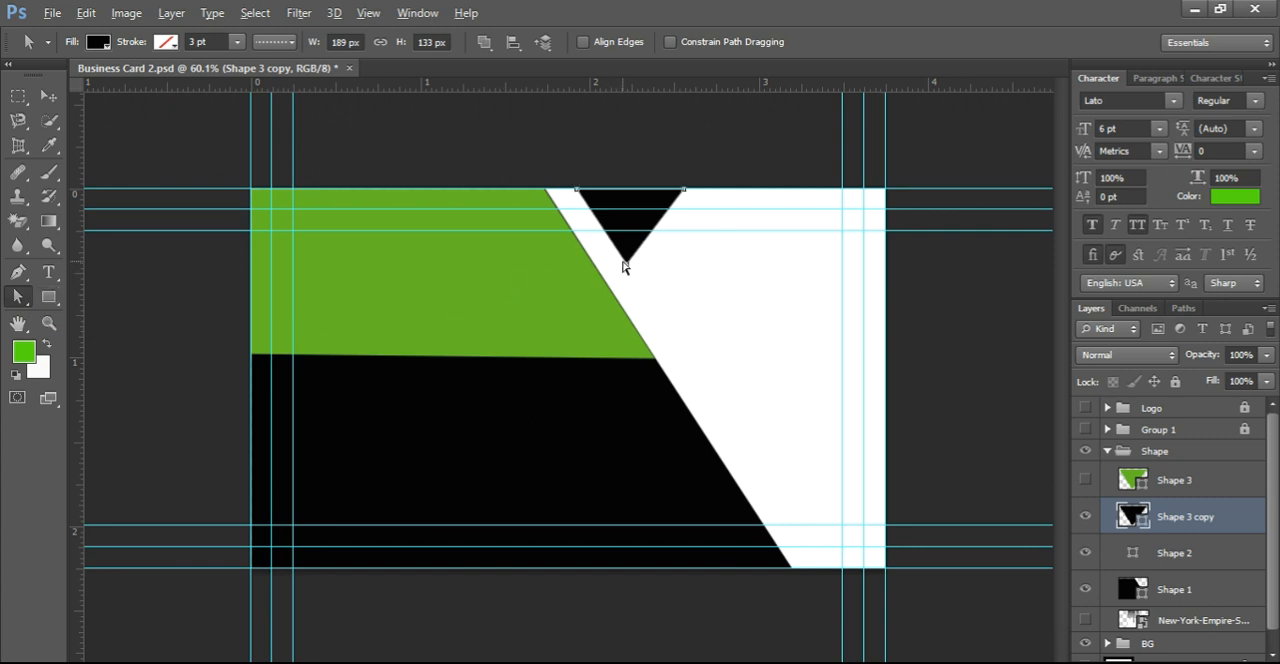
{"action": "left_click_drag", "start_coordinate": [624, 266], "coordinate": [630, 263]}
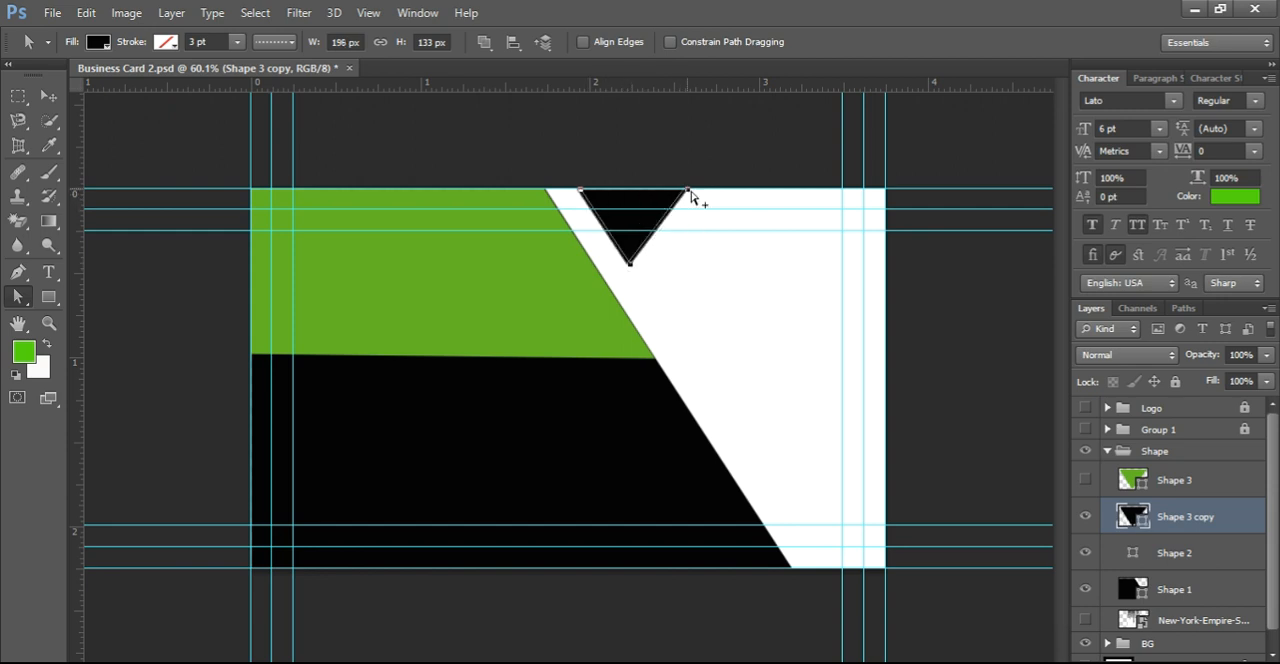
{"action": "left_click", "coordinate": [691, 193]}
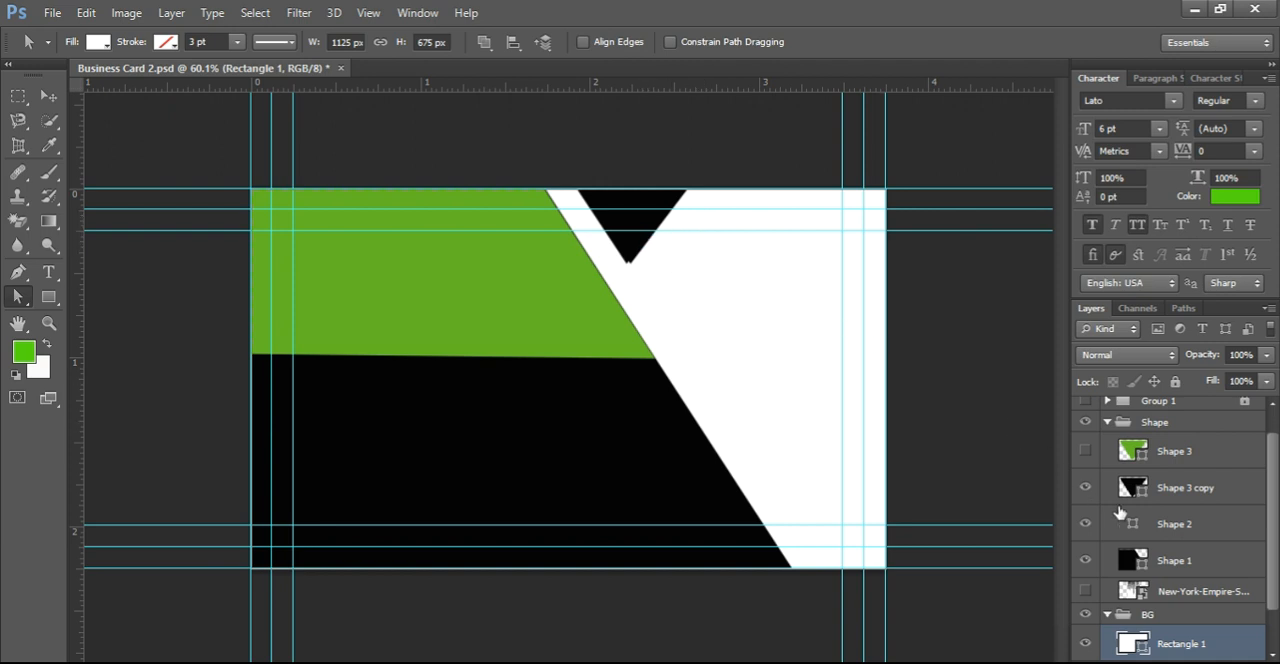
Step: Show the green triangle again and adjust the black copy's lower and upper-right anchor points to form a black border around the green
{"action": "left_click", "coordinate": [1086, 451]}
{"action": "left_click", "coordinate": [1130, 487]}
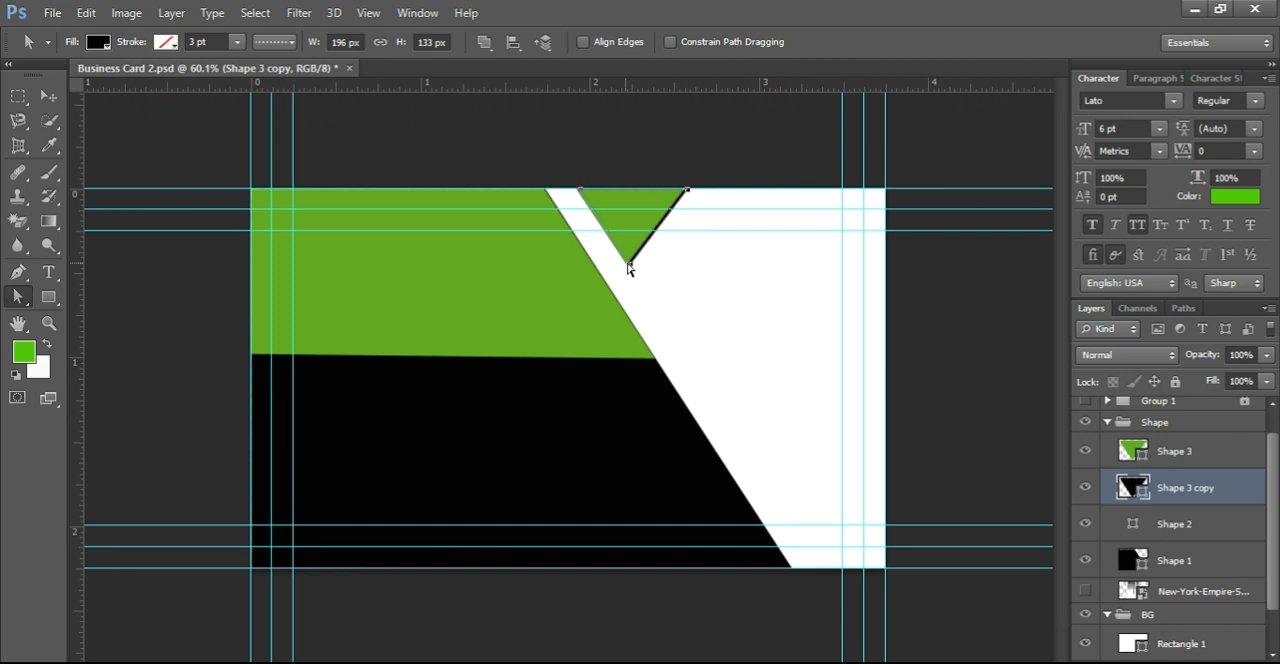
{"action": "left_click_drag", "start_coordinate": [629, 267], "coordinate": [625, 264]}
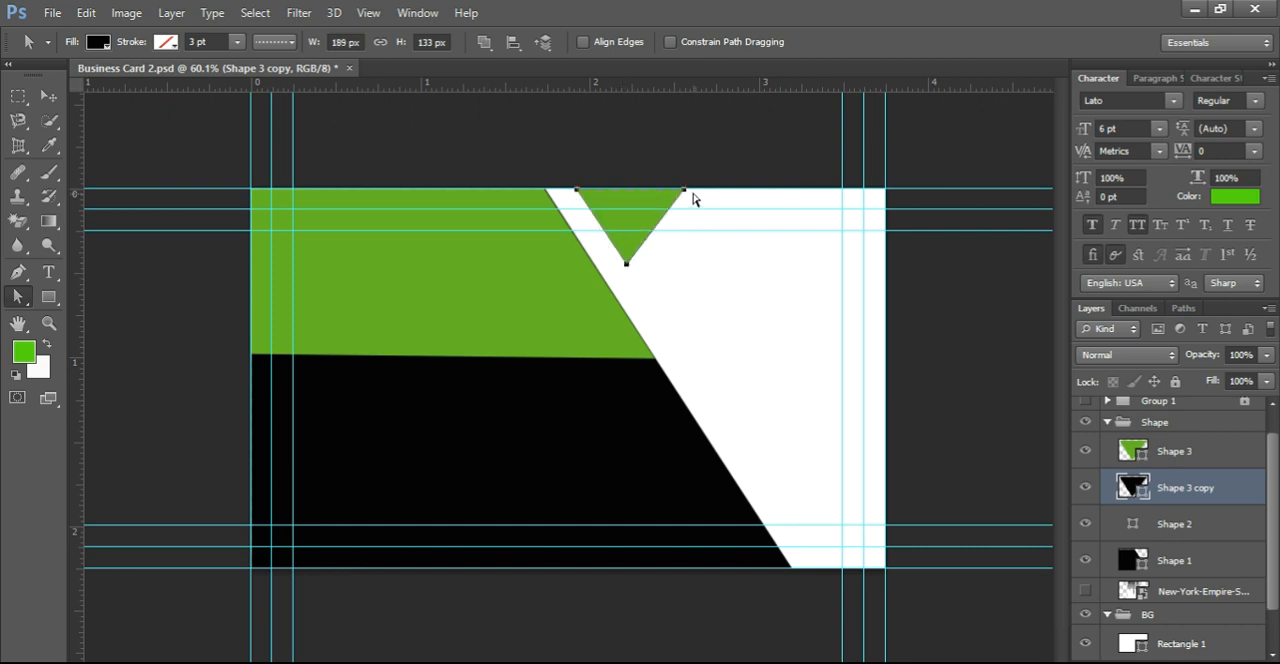
{"action": "mouse_move", "coordinate": [684, 194]}
{"action": "left_mouse_down"}
{"action": "mouse_move", "coordinate": [703, 200]}
{"action": "mouse_move", "coordinate": [687, 188]}
{"action": "left_mouse_up"}
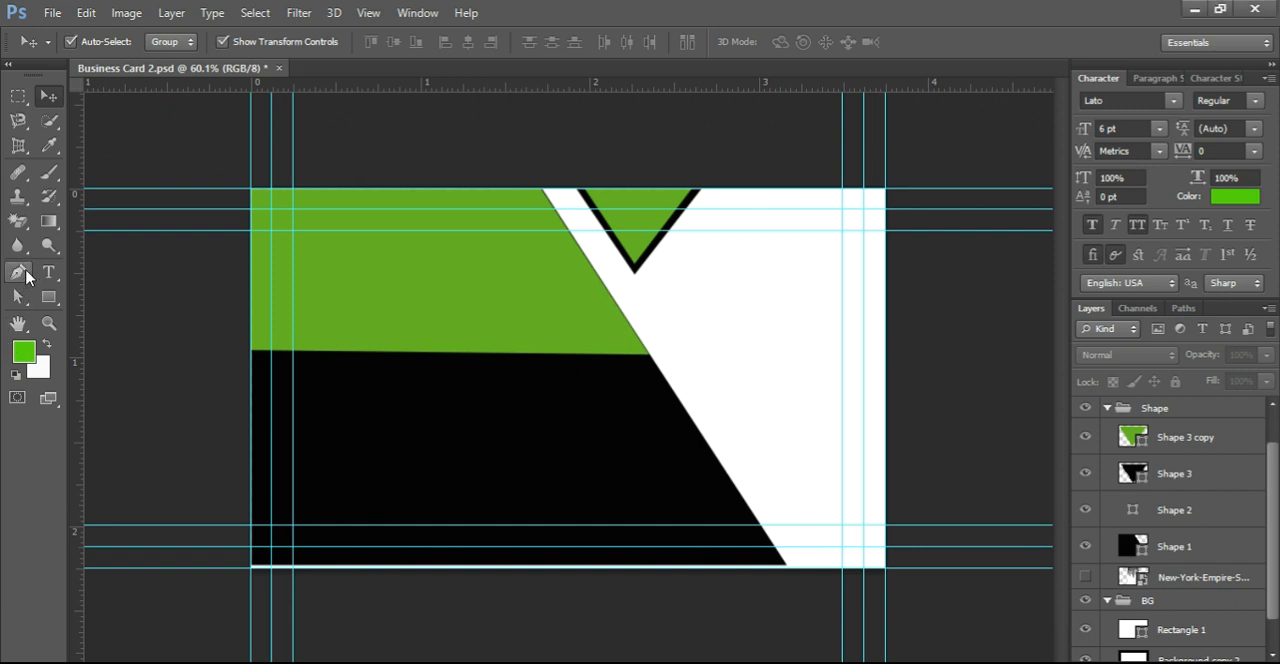
Step: Draw a narrow green chevron band about 319 × 675 px with the Pen tool, from the card's top edge beside the triangle to its bottom edge
{"action": "left_click", "coordinate": [18, 273]}
{"action": "left_click", "coordinate": [64, 269]}
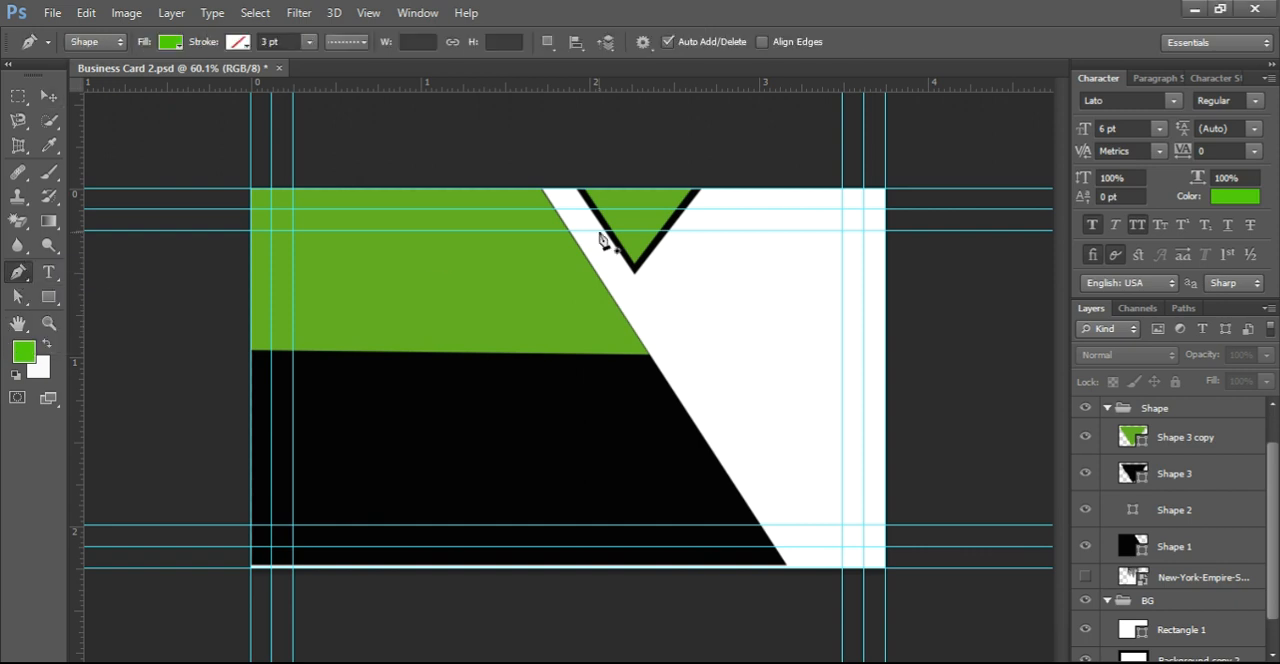
{"action": "left_click", "coordinate": [716, 190]}
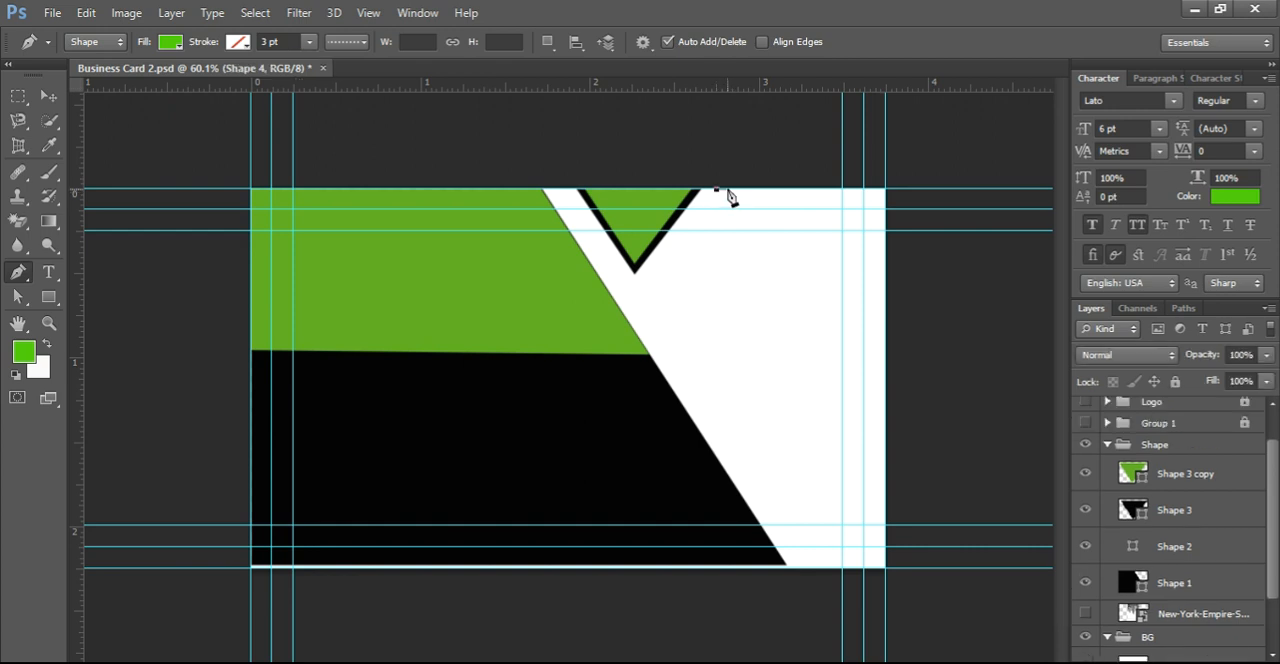
{"action": "left_click", "coordinate": [741, 190]}
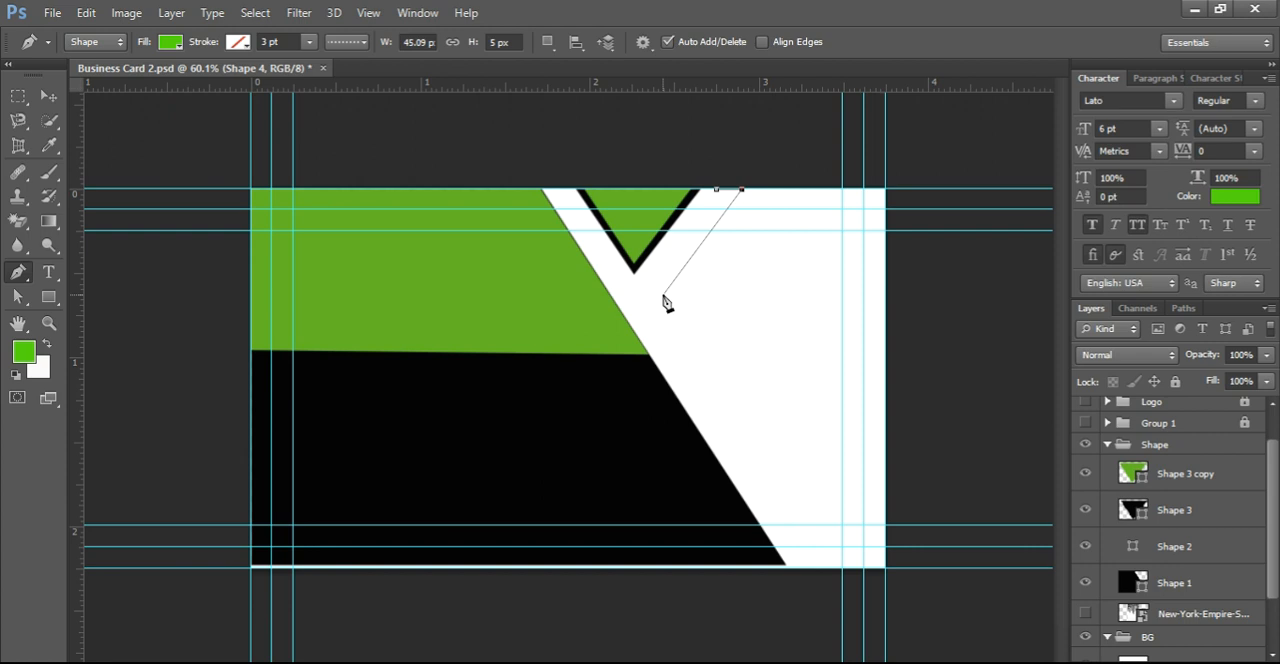
{"action": "left_click", "coordinate": [661, 297]}
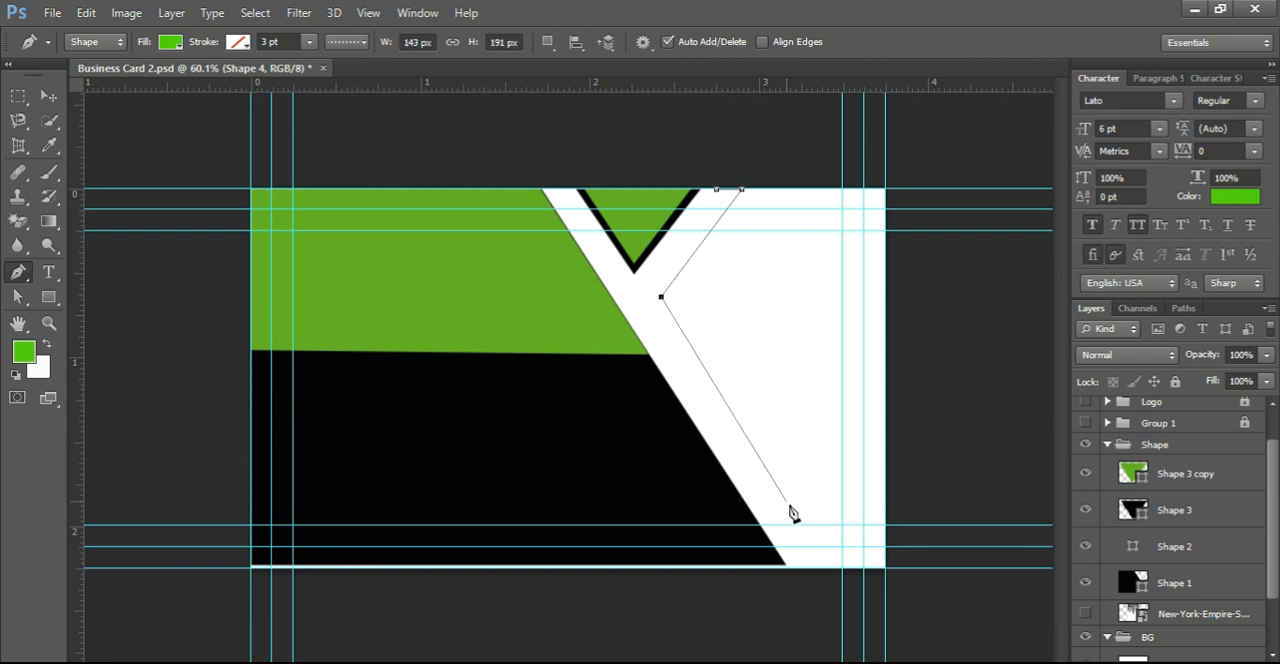
{"action": "left_click", "coordinate": [822, 569]}
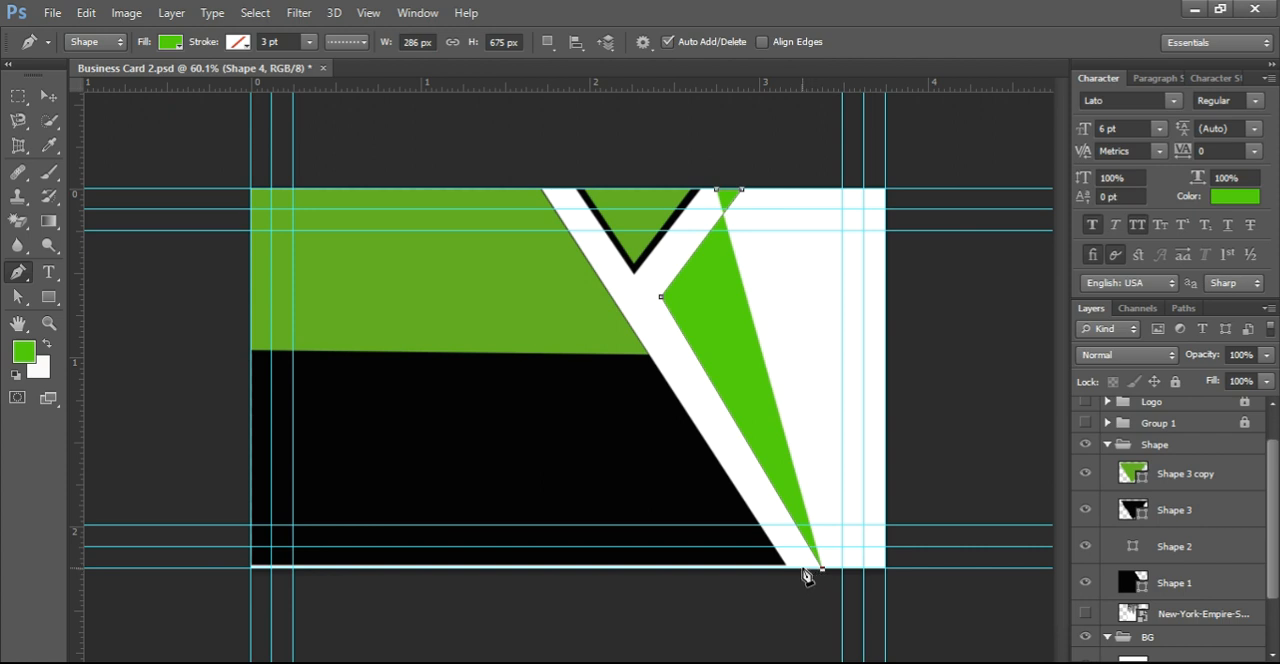
{"action": "left_click", "coordinate": [802, 569]}
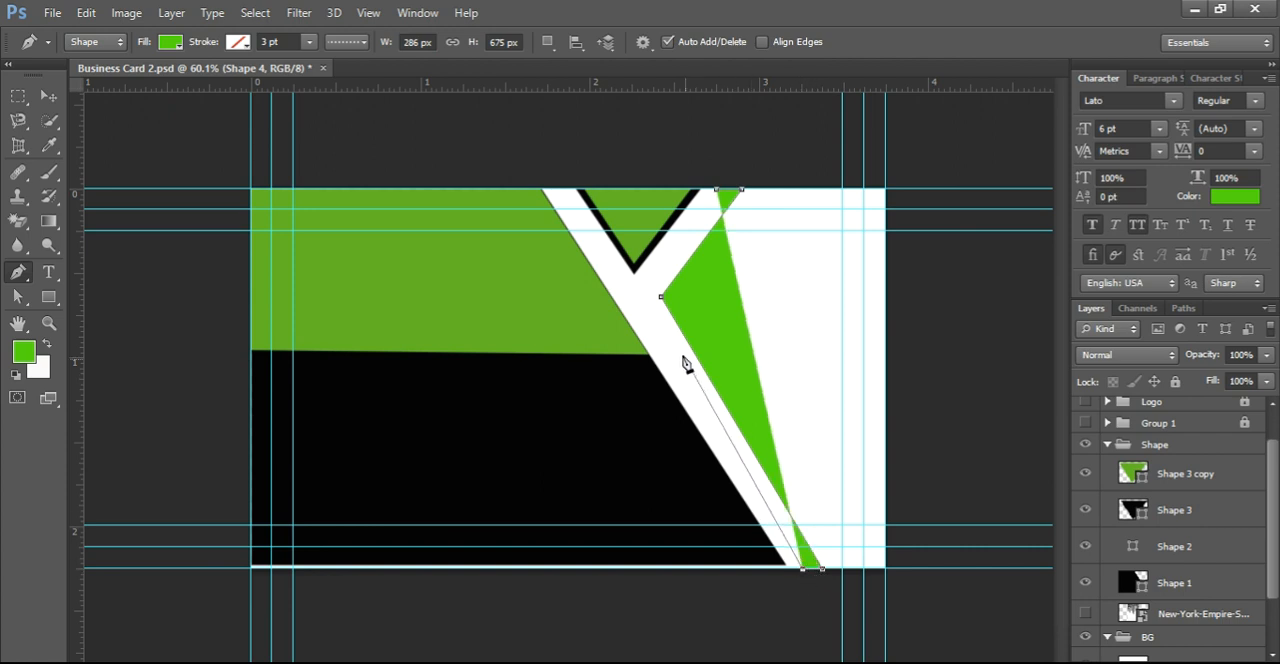
{"action": "left_click", "coordinate": [643, 303]}
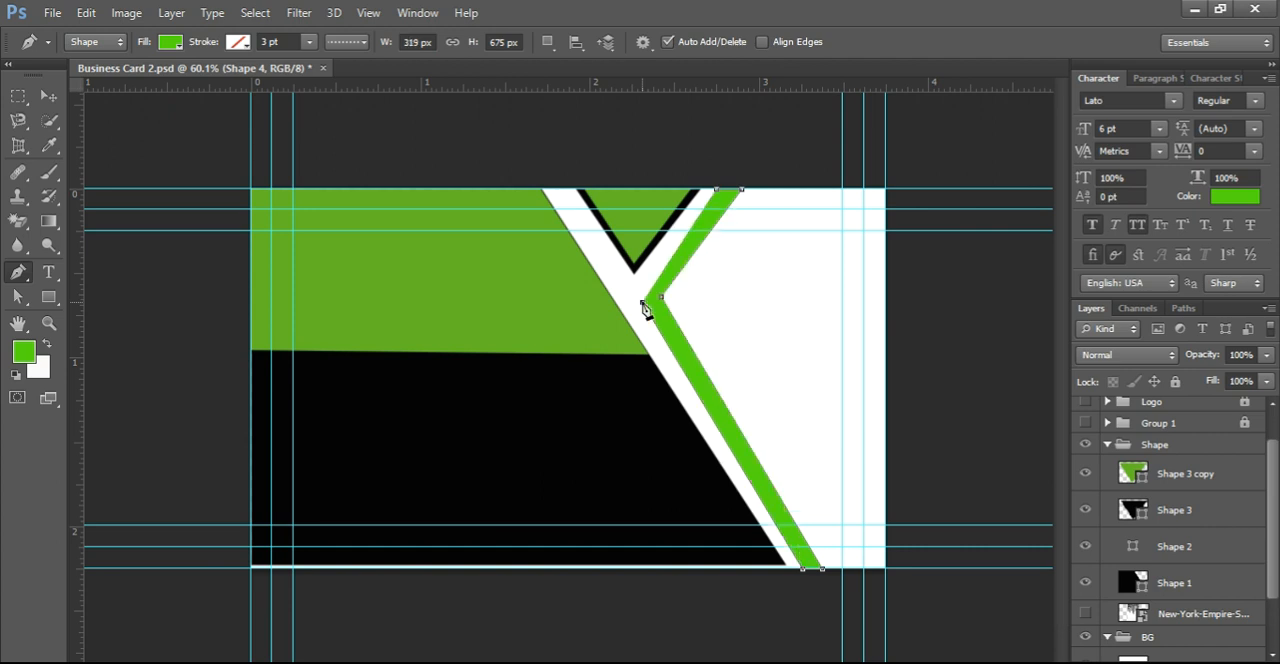
{"action": "left_click", "coordinate": [716, 191]}
Step: Even out the green band's width by adjusting its inner corner and upper-right anchor points with Direct Selection
{"action": "left_click", "coordinate": [17, 303]}
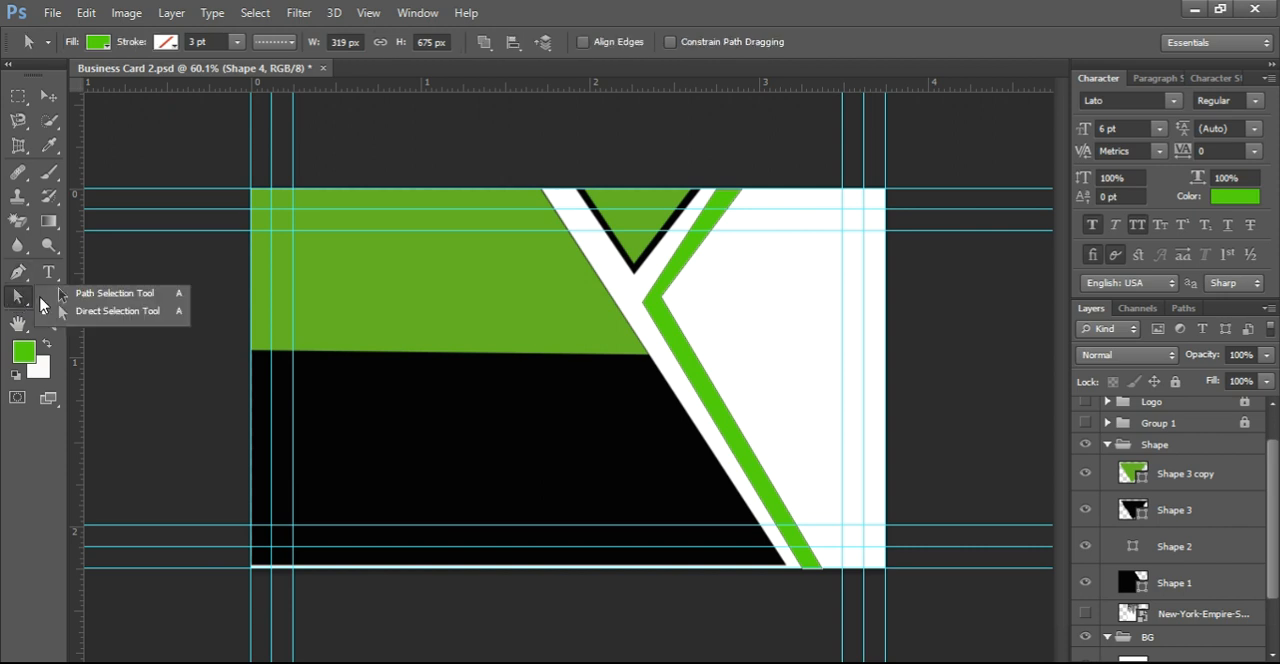
{"action": "left_click", "coordinate": [83, 321]}
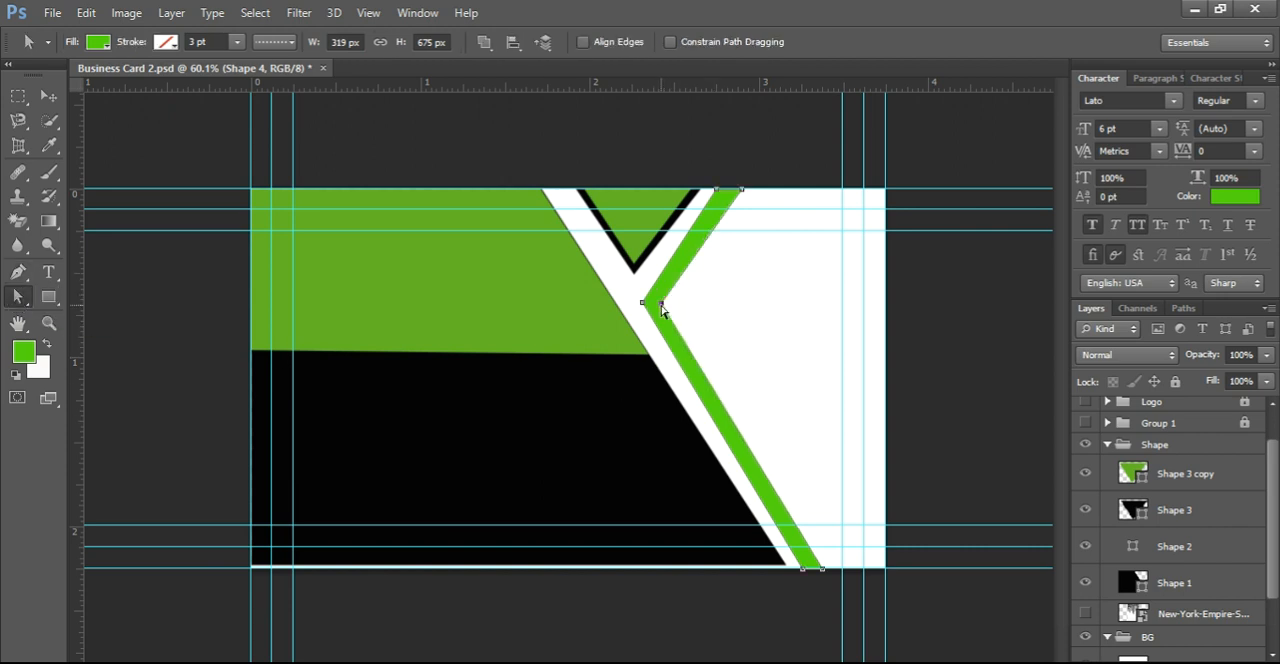
{"action": "left_click", "coordinate": [1185, 657]}
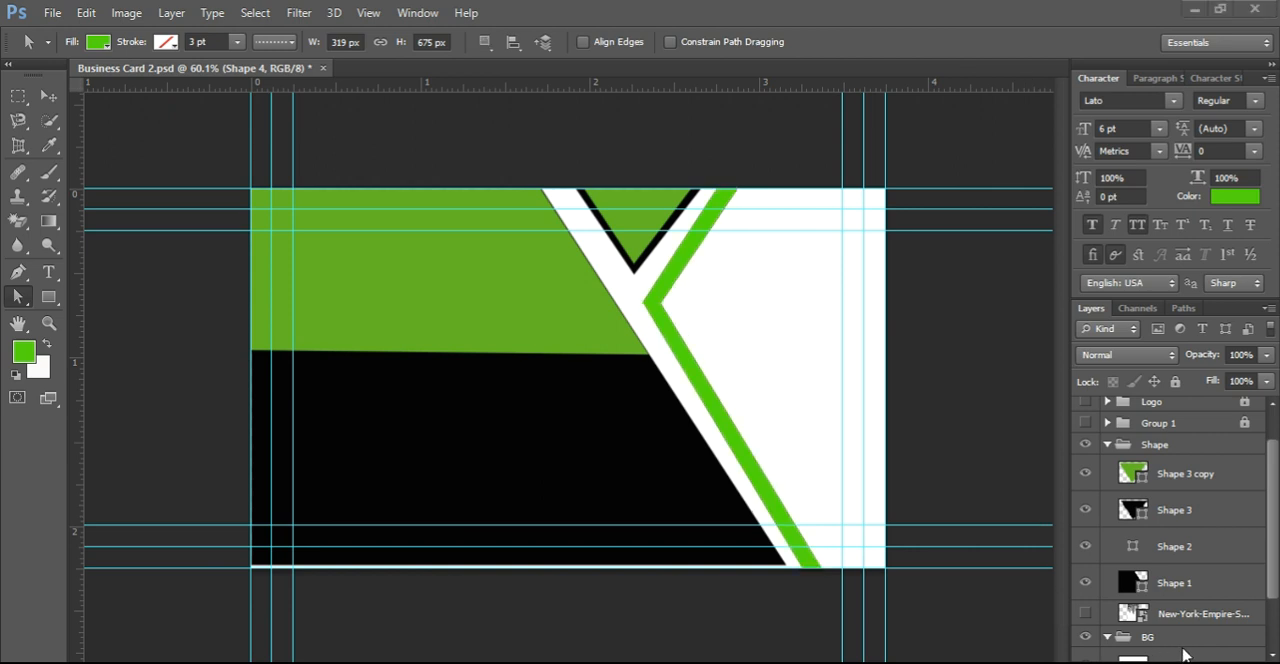
{"action": "left_click", "coordinate": [17, 292]}
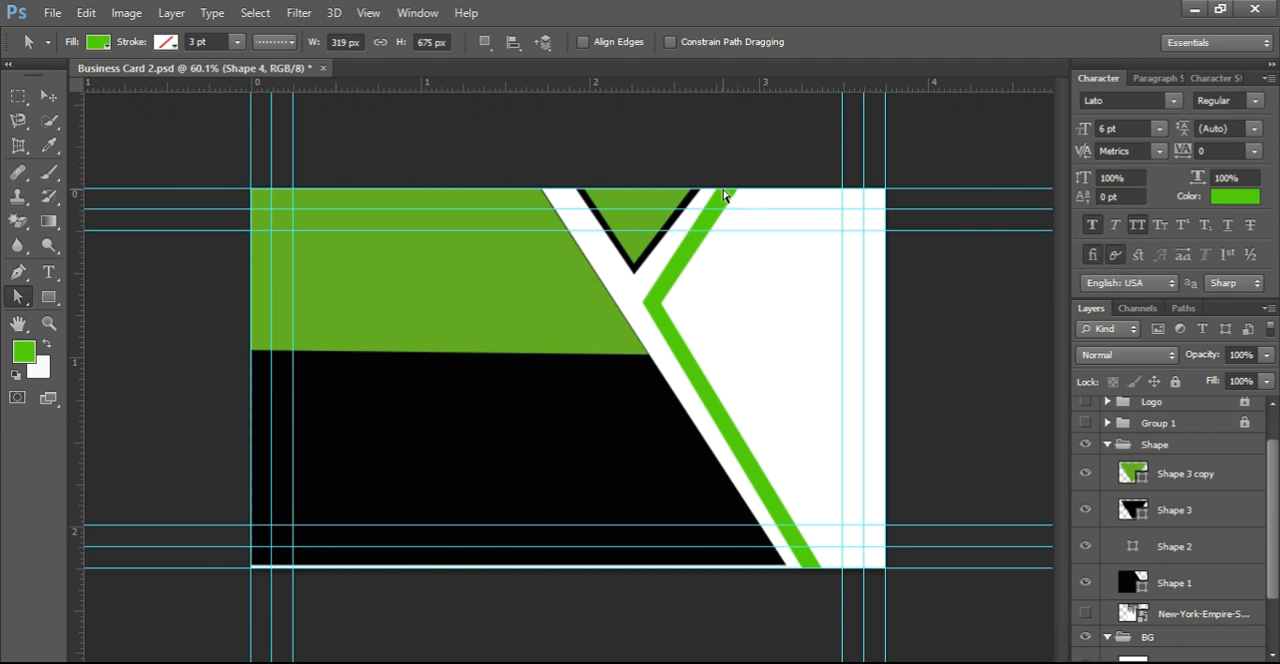
Step: Draw a green Pen shape about 429 × 675 px that follows the band's outer edge and fills the right side of the card
{"action": "left_click", "coordinate": [18, 271]}
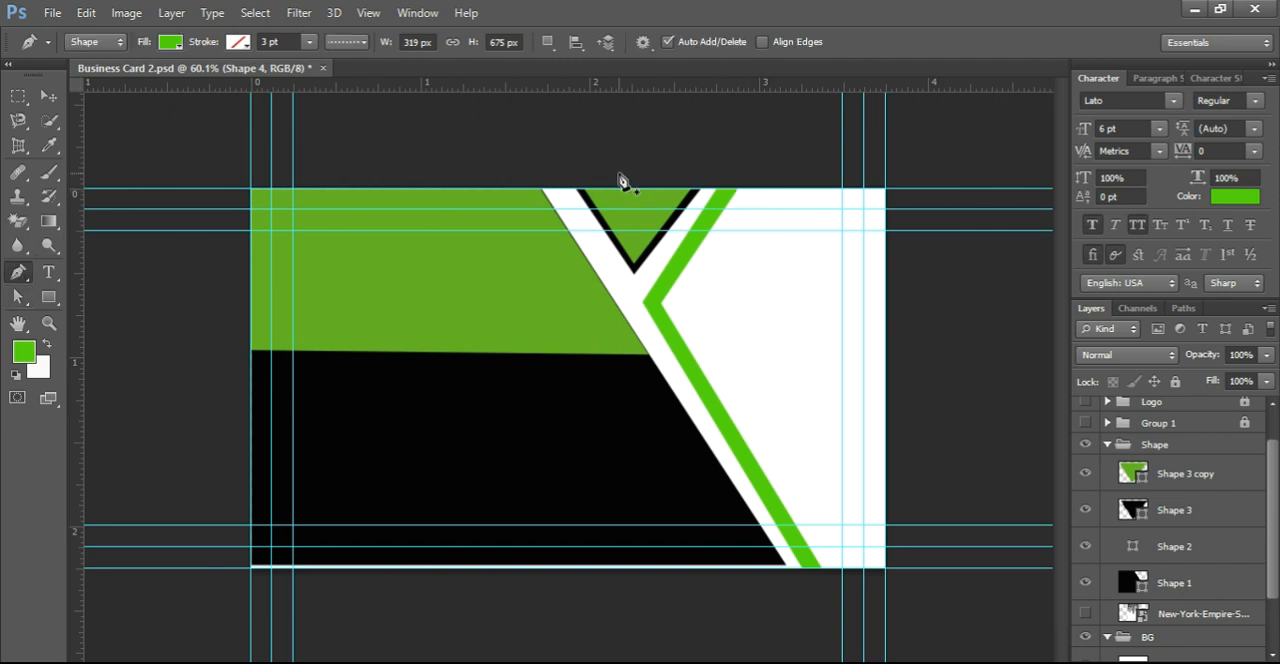
{"action": "left_click", "coordinate": [719, 189]}
{"action": "left_click", "coordinate": [886, 190]}
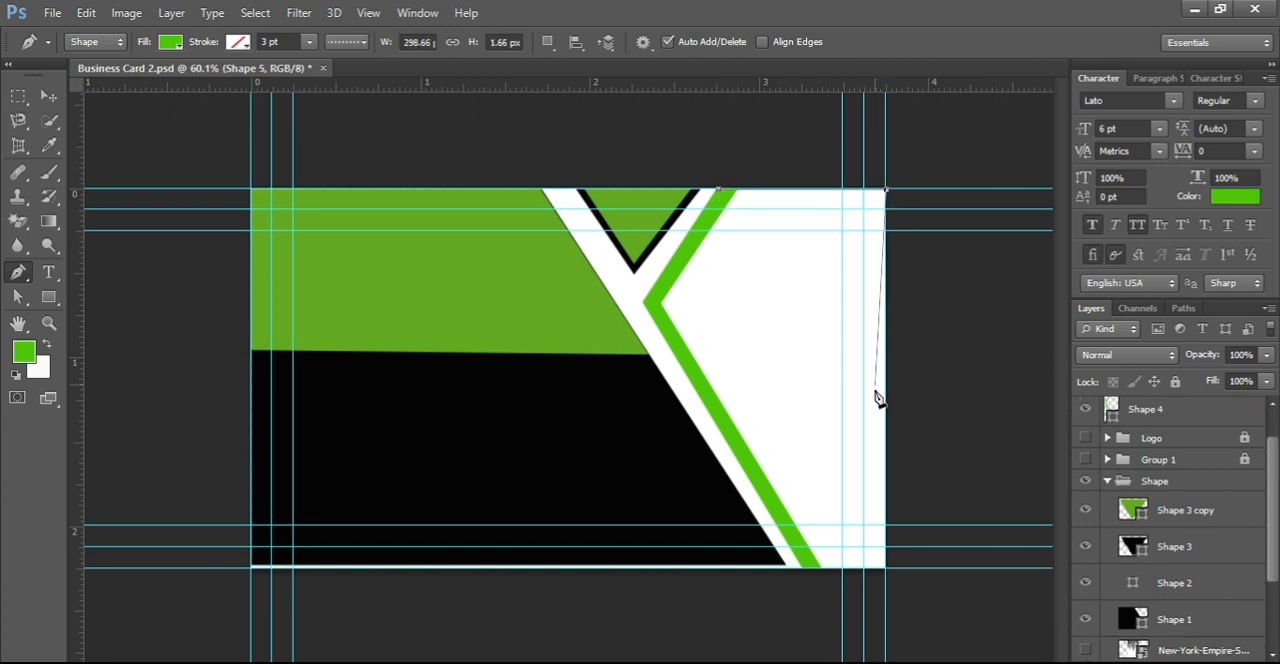
{"action": "left_click", "coordinate": [886, 569]}
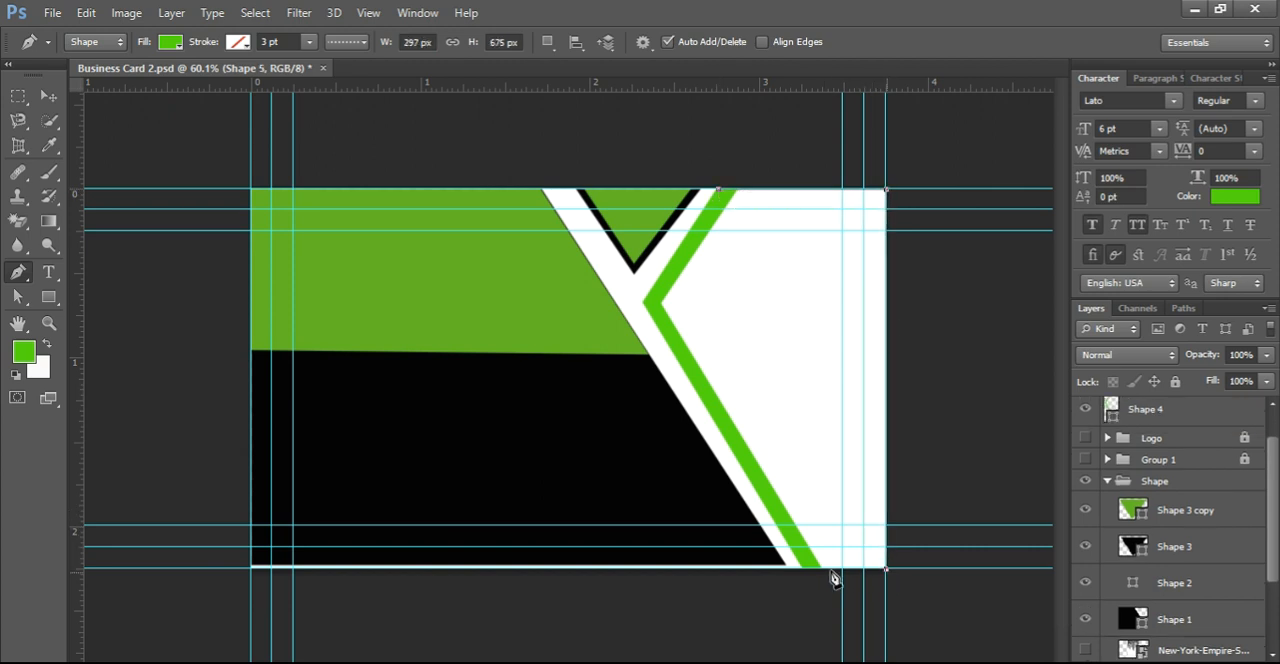
{"action": "left_click", "coordinate": [801, 569]}
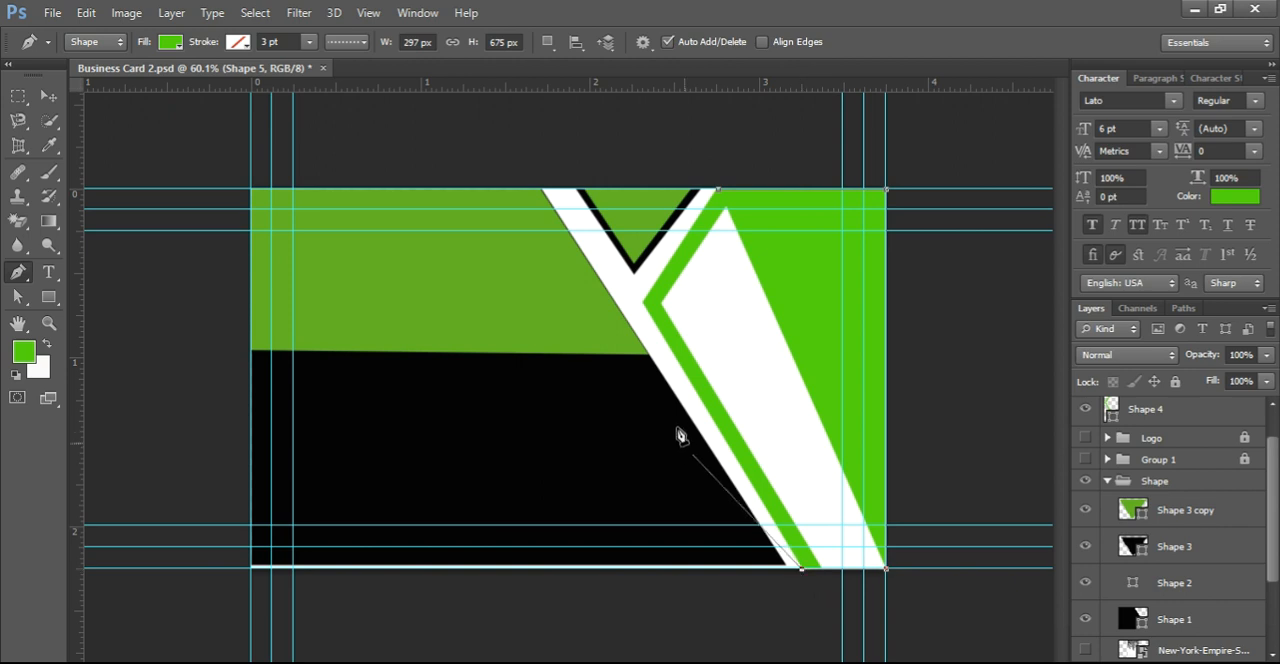
{"action": "left_click", "coordinate": [644, 303]}
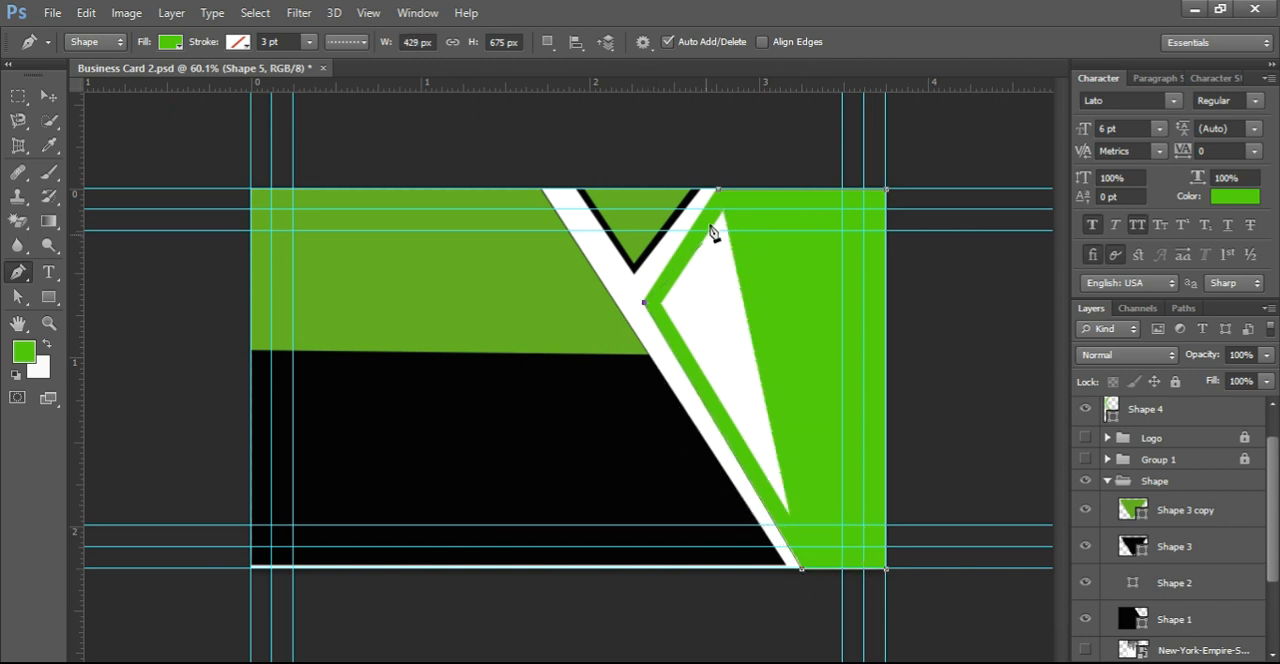
{"action": "left_click", "coordinate": [718, 197]}
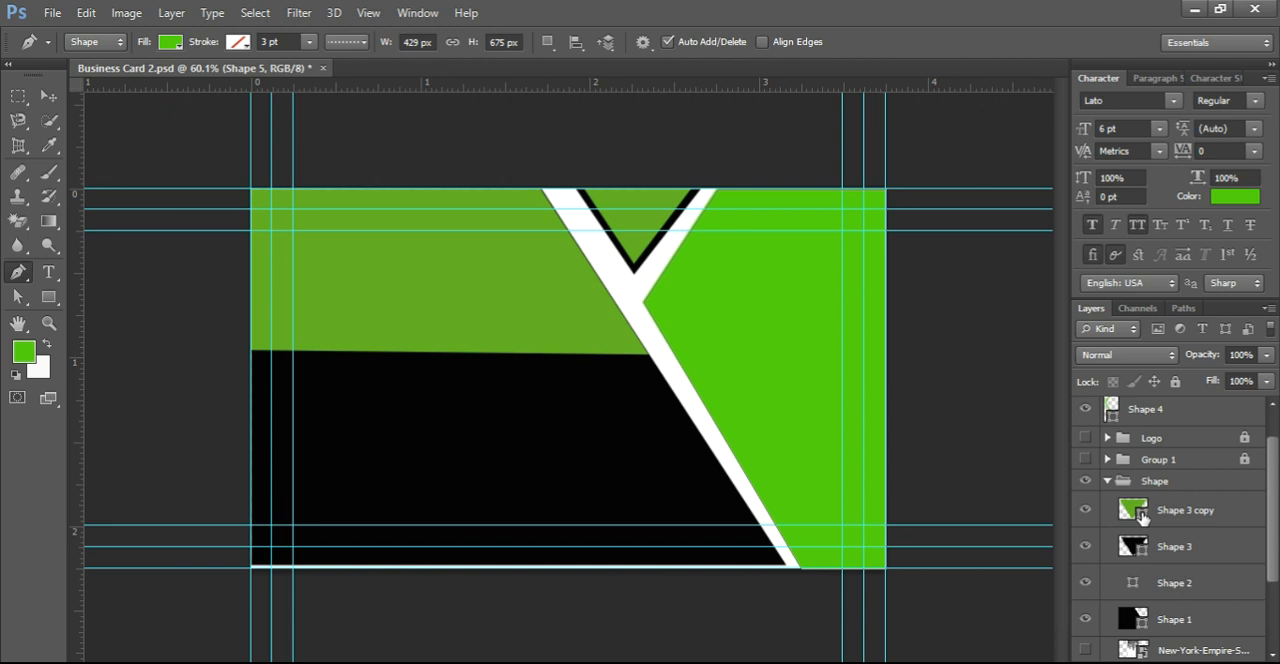
{"action": "double_click", "coordinate": [1133, 510]}
{"action": "left_click", "coordinate": [625, 460]}
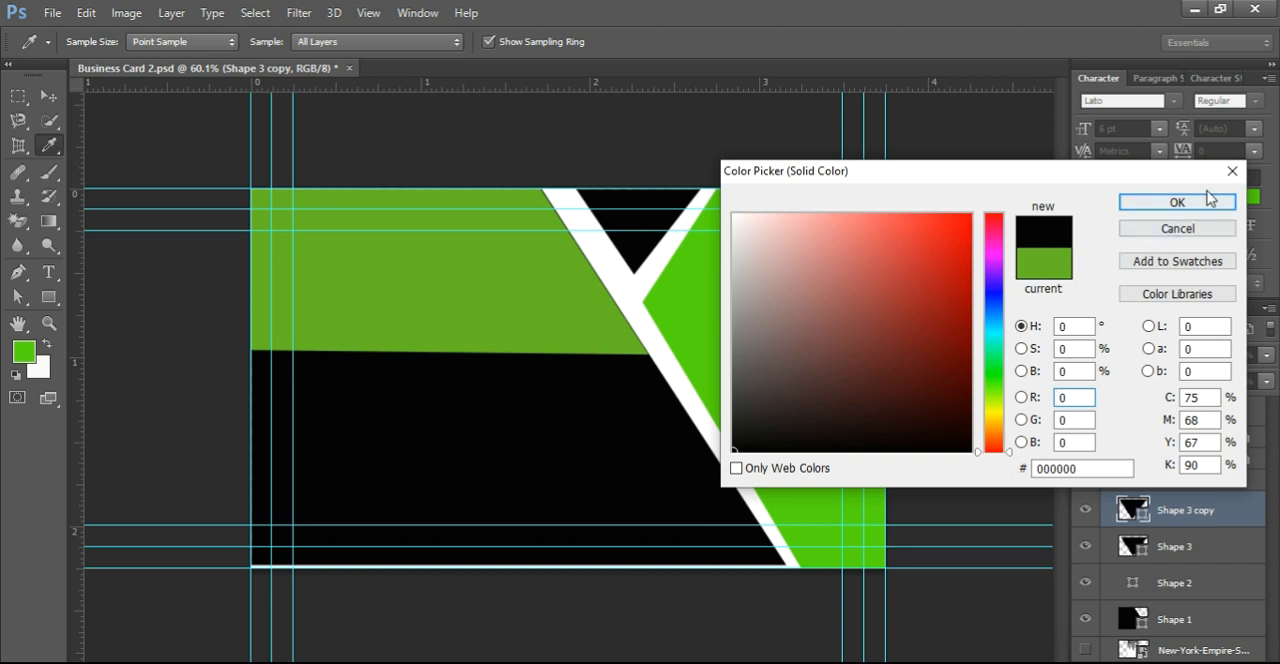
{"action": "left_click", "coordinate": [1232, 170]}
Step: Toggle the Shape 1 layer's visibility off and on to check which panel it holds, and look through the layer stack
{"action": "scroll", "coordinate": [1142, 570], "scroll_direction": "down", "scroll_amount": 2}
{"action": "left_click", "coordinate": [1142, 551]}
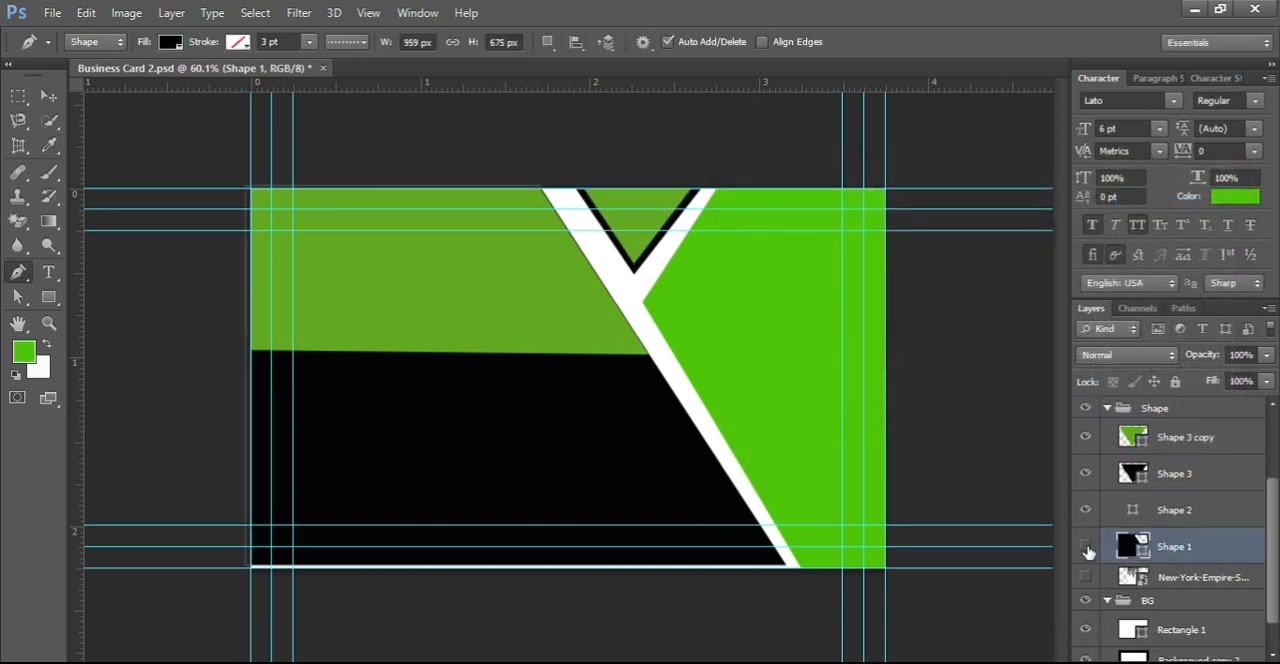
{"action": "left_click", "coordinate": [1086, 545]}
{"action": "left_click", "coordinate": [1086, 545]}
{"action": "scroll", "coordinate": [1150, 540], "scroll_direction": "up", "scroll_amount": 1}
{"action": "scroll", "coordinate": [1160, 542], "scroll_direction": "down", "scroll_amount": 2}
{"action": "scroll", "coordinate": [1162, 560], "scroll_direction": "up", "scroll_amount": 4}
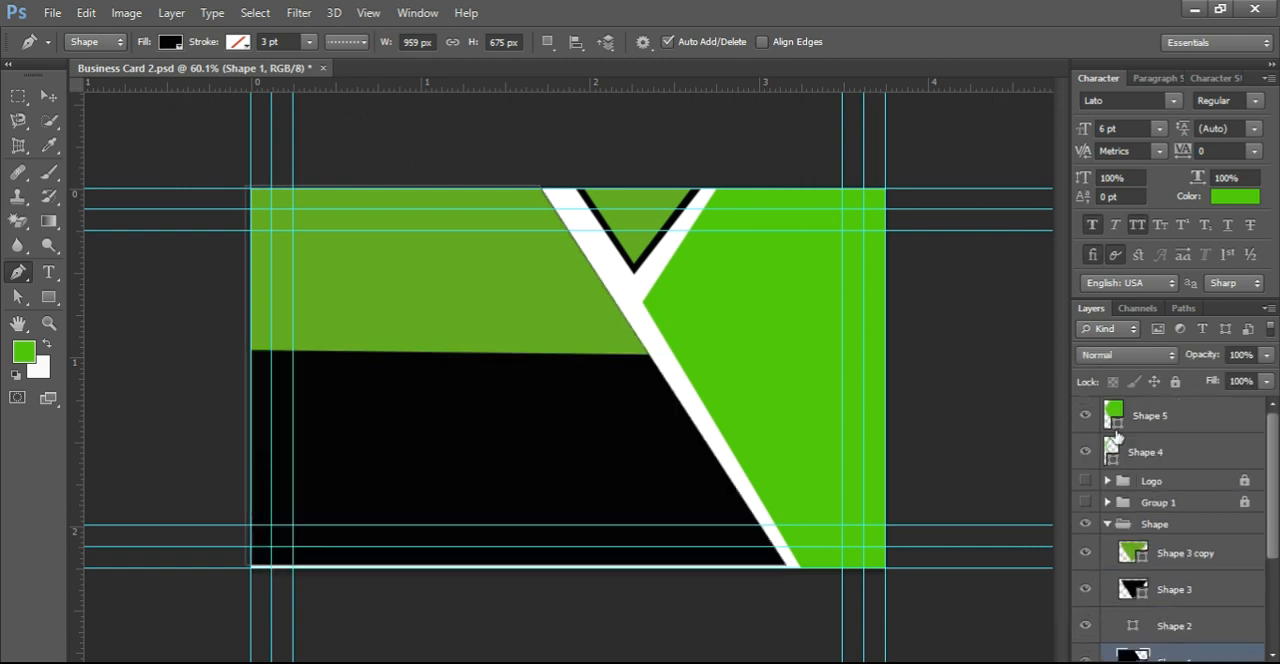
Step: Recolour Shape 5 on the card's right side to black (000000)
{"action": "left_click", "coordinate": [1118, 408]}
{"action": "double_click", "coordinate": [1112, 420]}
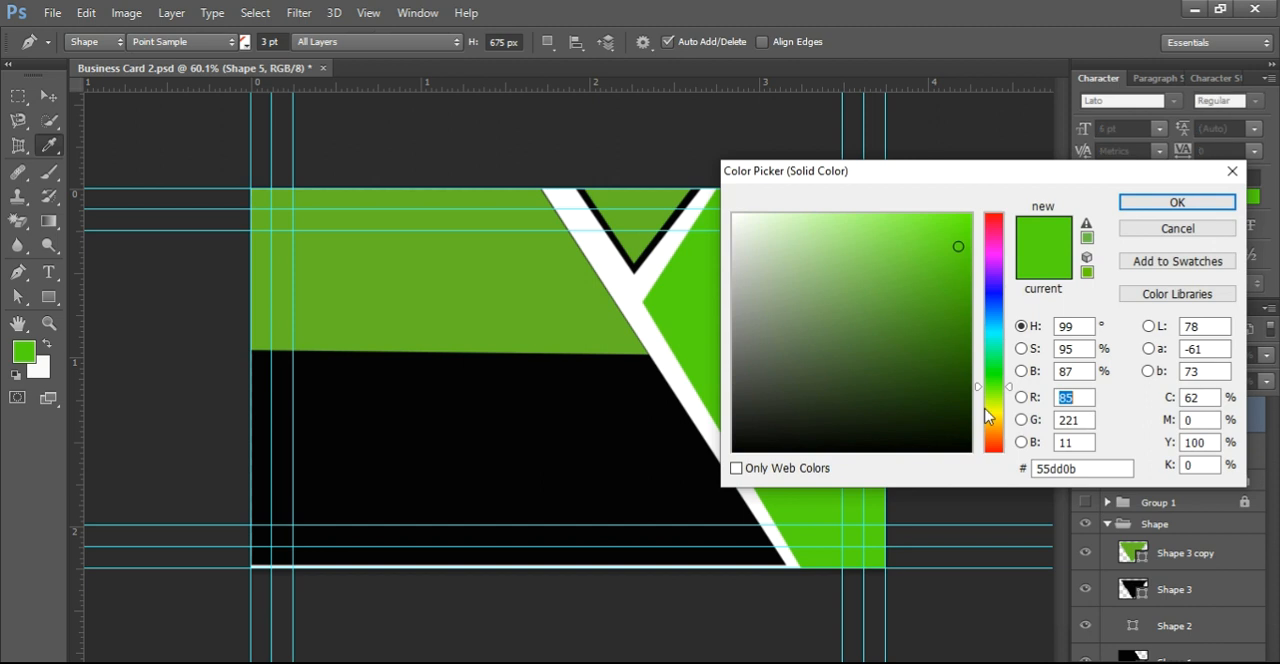
{"action": "left_click", "coordinate": [607, 449]}
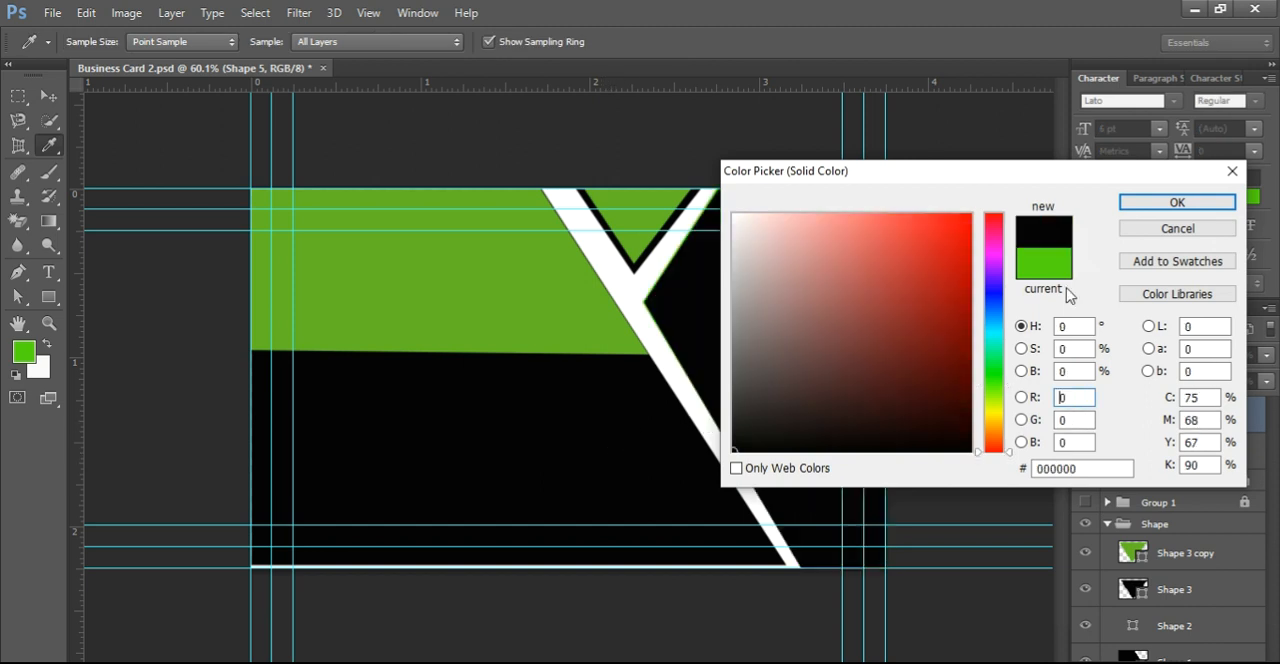
{"action": "left_click", "coordinate": [1160, 201]}
Step: Place the green Shape 4 band above Shape 5 in the layer order and set its opacity to 65%
{"action": "left_click_drag", "start_coordinate": [1130, 458], "coordinate": [1134, 412]}
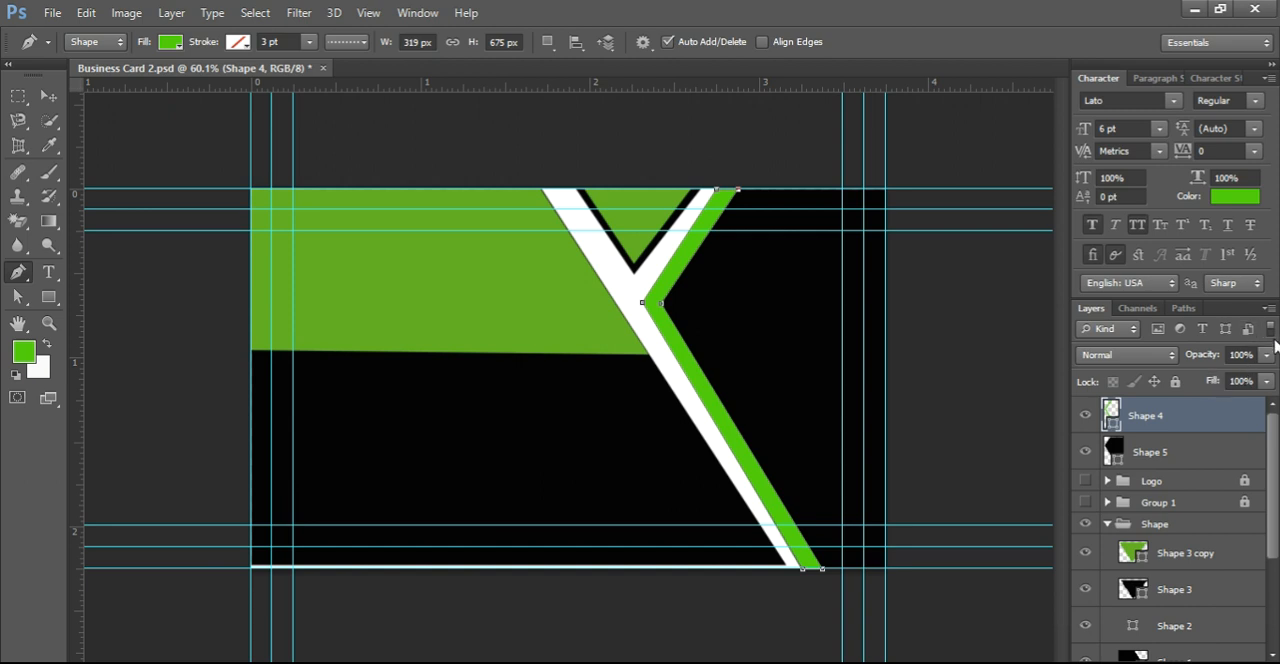
{"action": "left_click_drag", "start_coordinate": [1267, 360], "coordinate": [1233, 377]}
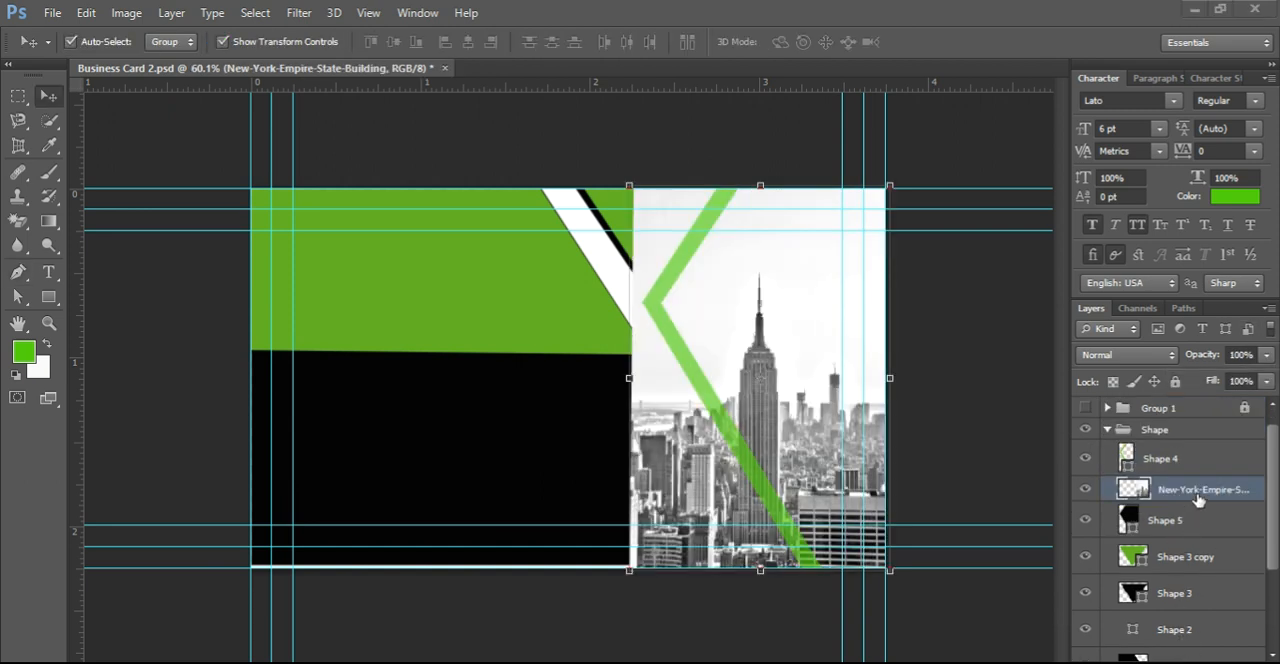
Step: Clip the New-York-Empire-State-Building image to Shape 5 with a clipping mask
{"action": "right_click", "coordinate": [1203, 494]}
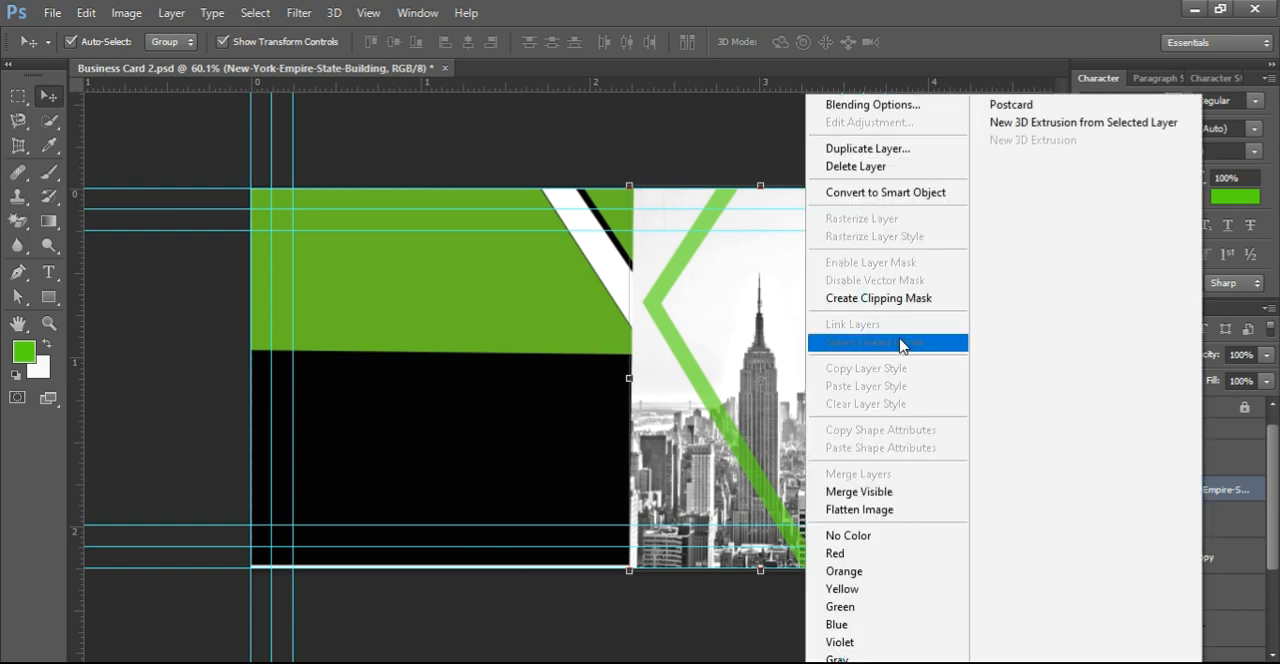
{"action": "left_click", "coordinate": [905, 296]}
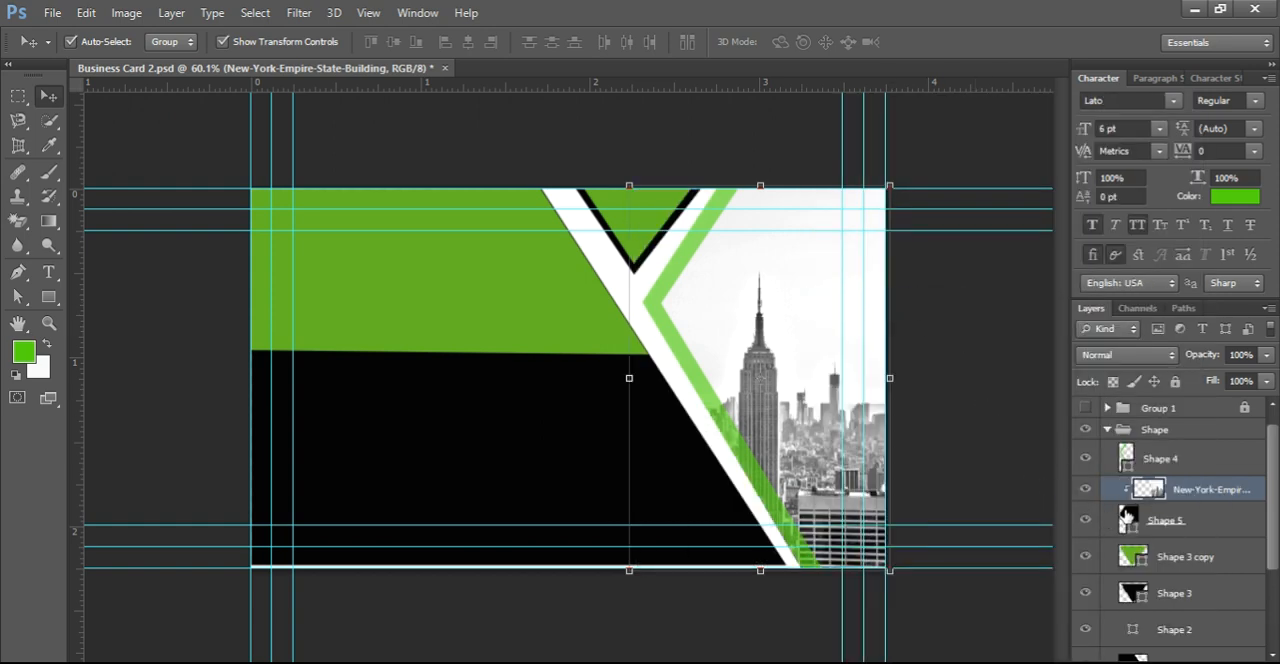
{"action": "left_click", "coordinate": [1150, 462]}
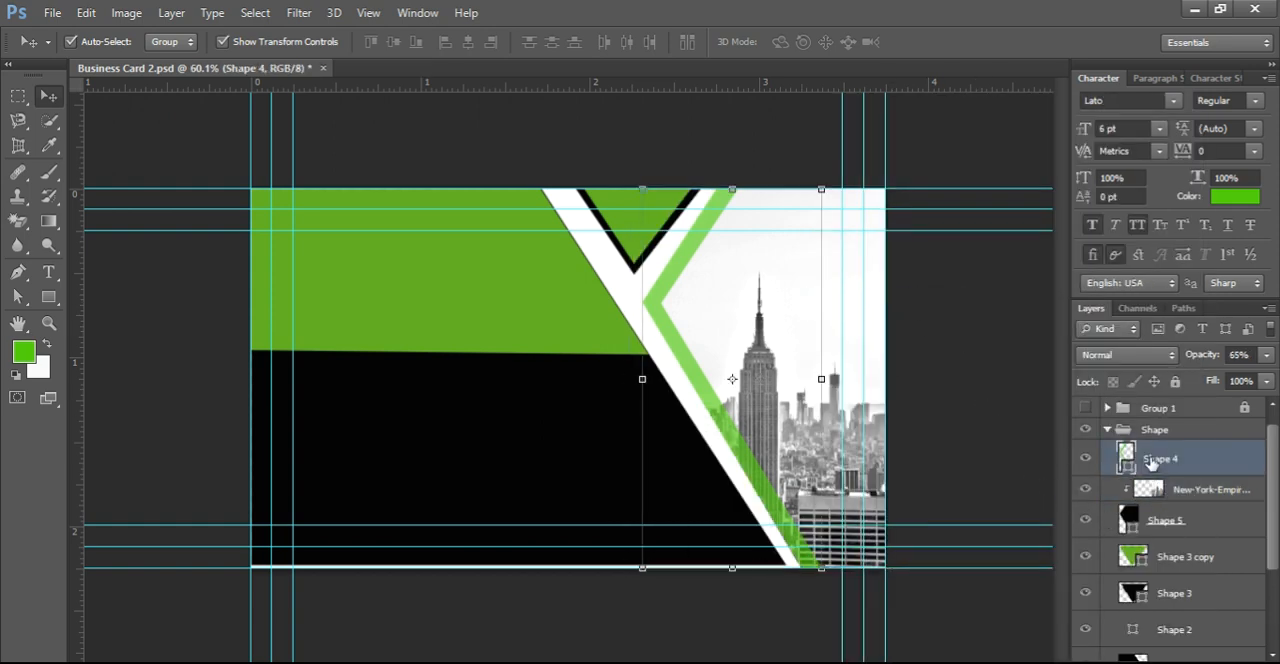
{"action": "left_click", "coordinate": [985, 393]}
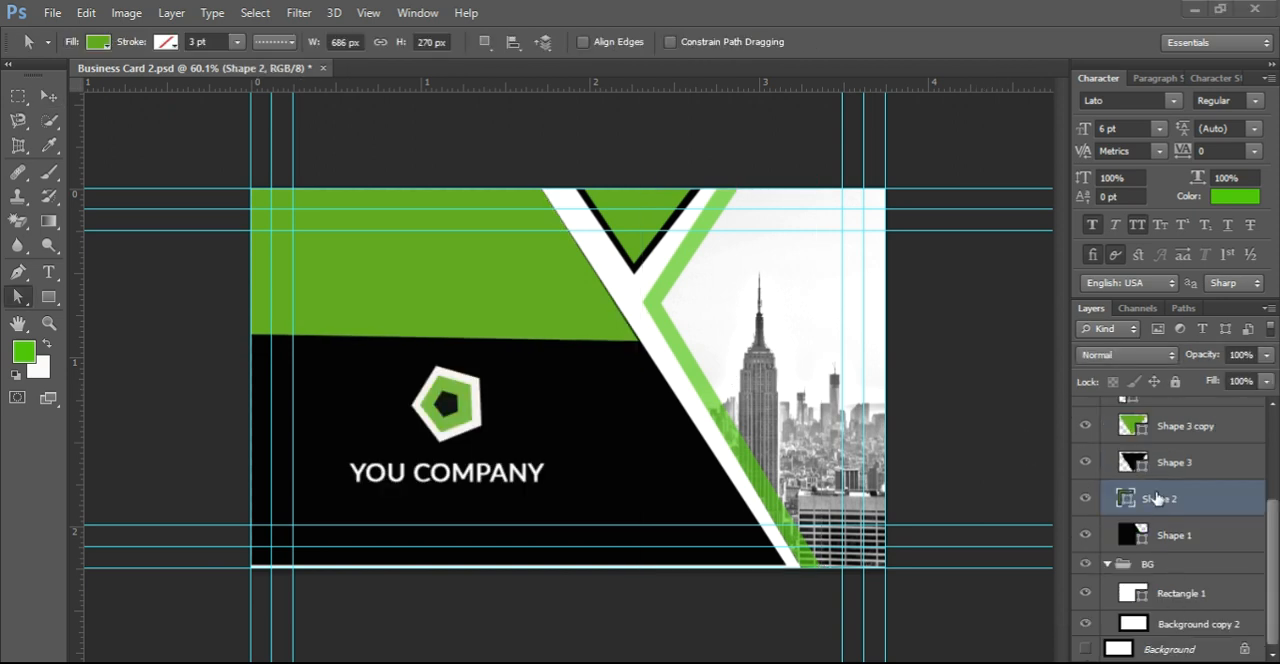
Step: Select the black inner pentagon of the company logo, Polygon 1 copy 2
{"action": "scroll", "coordinate": [1155, 500], "scroll_direction": "up", "scroll_amount": 3}
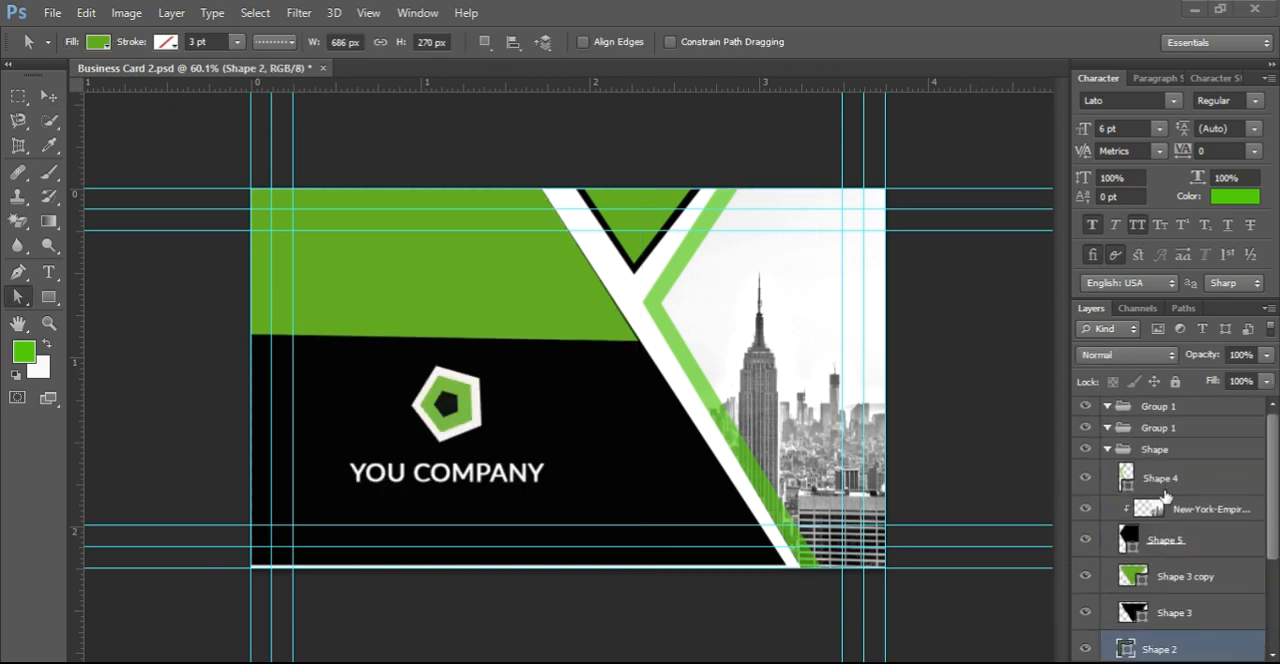
{"action": "left_click", "coordinate": [438, 407]}
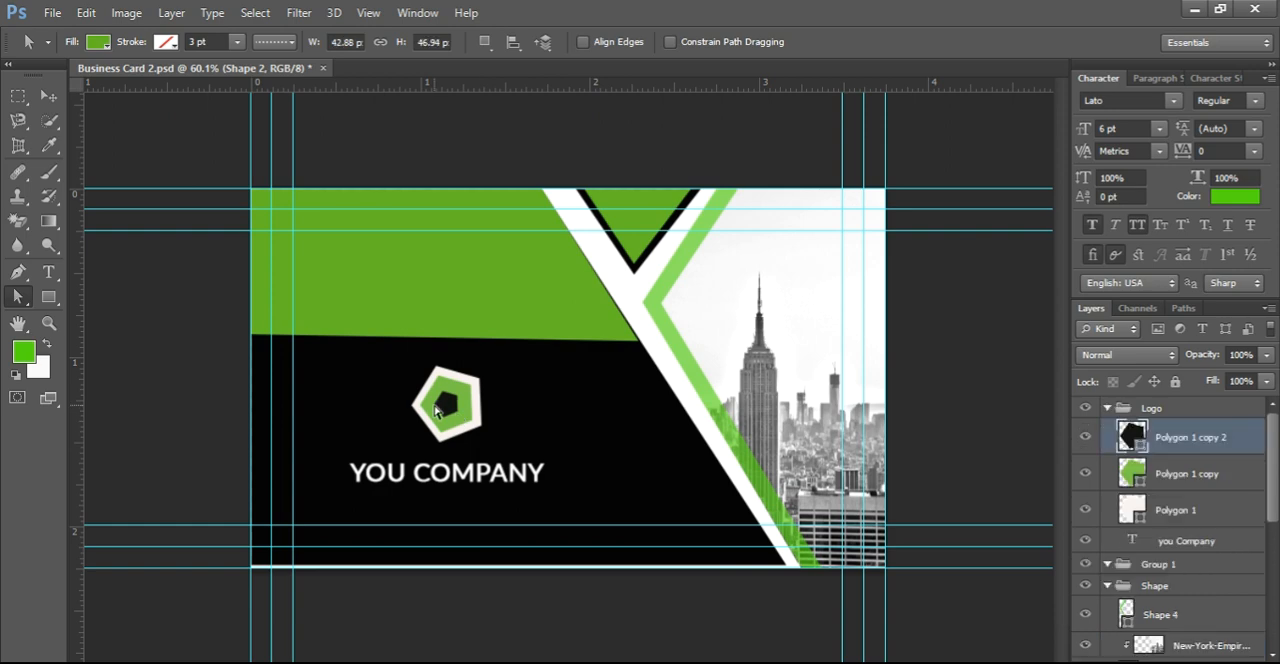